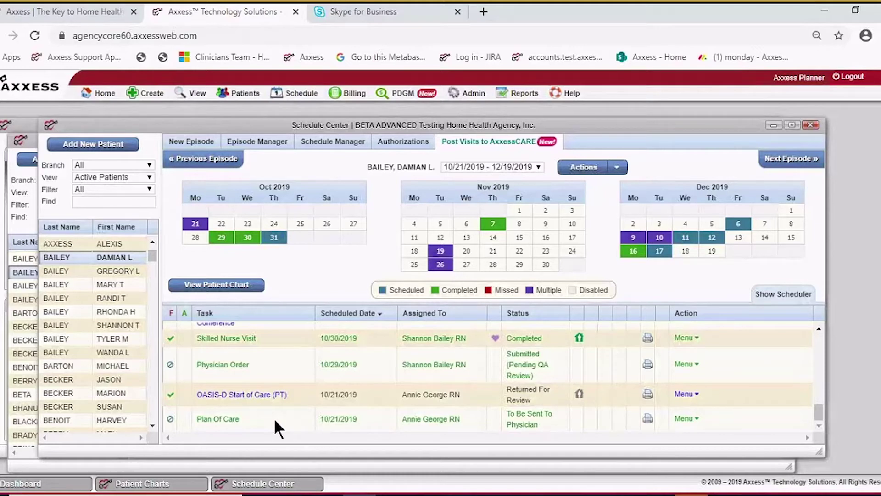
- Open the patient's OASIS-D Start of Care (PT) assessment scheduled for 10/21/2019 and look through its list of sections
{"action": "left_click", "coordinate": [255, 397]}
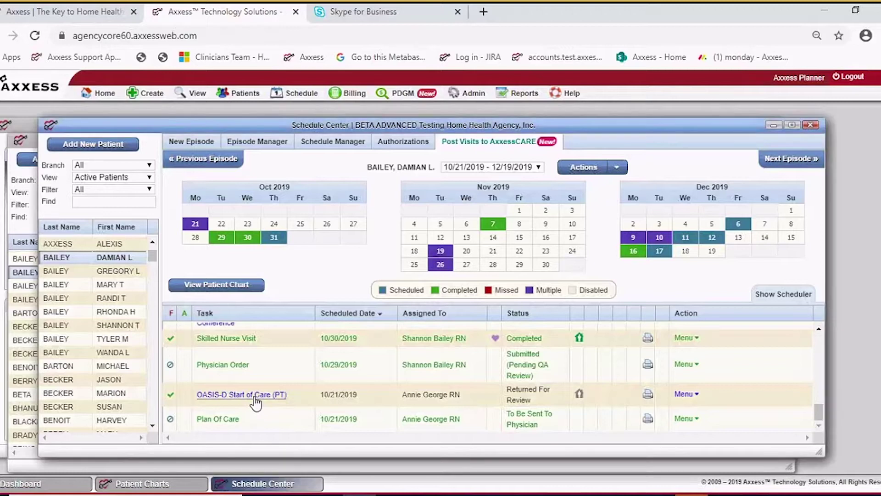
{"action": "left_click", "coordinate": [255, 396]}
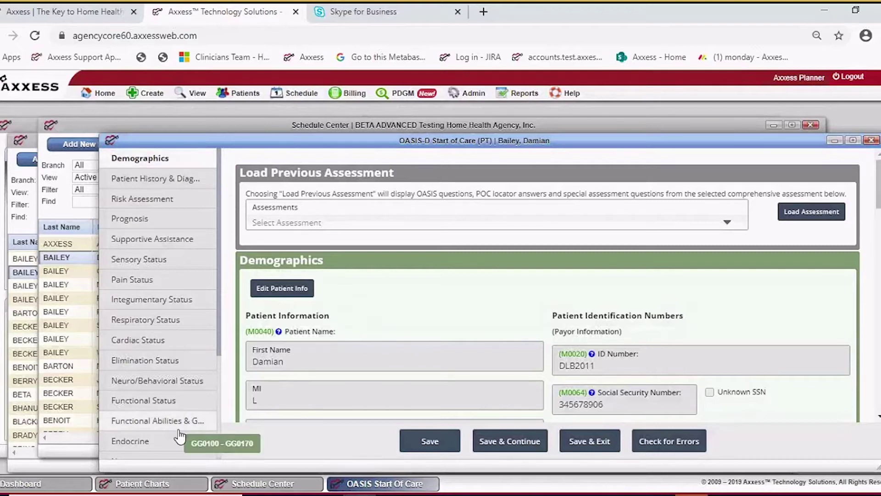
{"action": "left_click_drag", "start_coordinate": [218, 329], "coordinate": [224, 405]}
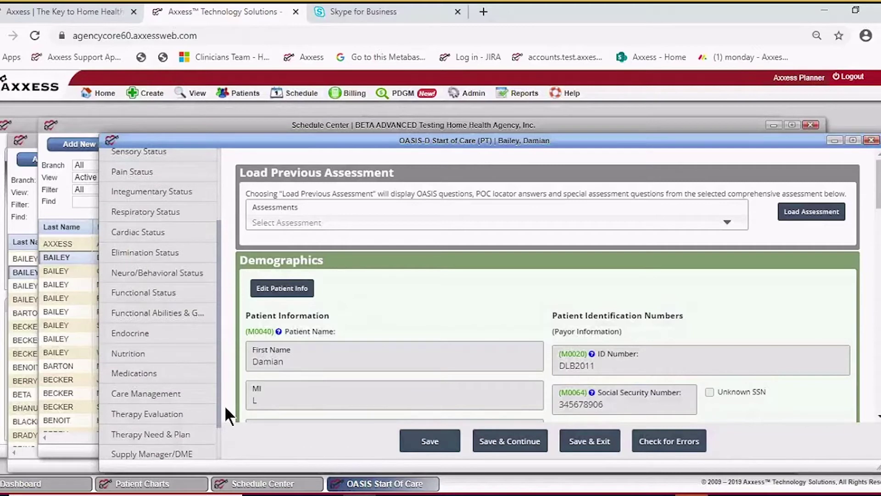
{"action": "left_click_drag", "start_coordinate": [225, 406], "coordinate": [229, 313]}
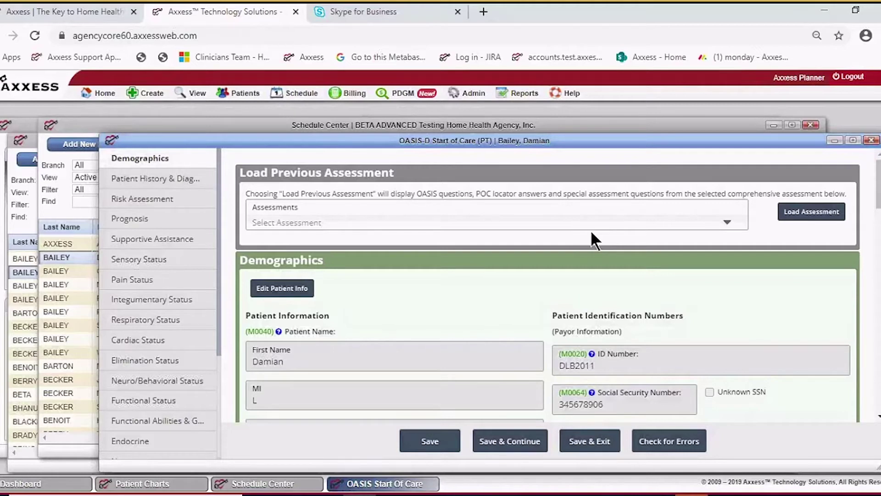
- Check the previous assessment selector and review the Demographics section down through Clinical Records, Dates/Timing and the training resources
{"action": "left_click", "coordinate": [729, 225]}
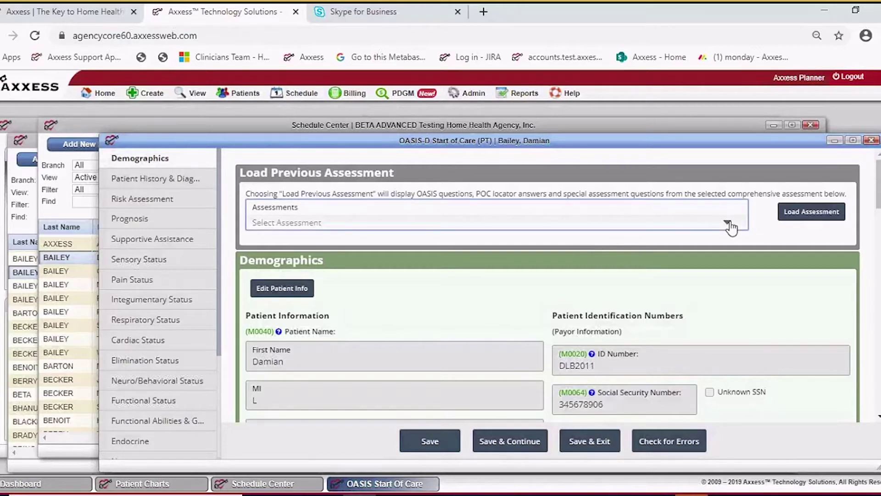
{"action": "left_click", "coordinate": [730, 227]}
{"action": "scroll", "coordinate": [395, 277], "scroll_direction": "down", "scroll_amount": 3}
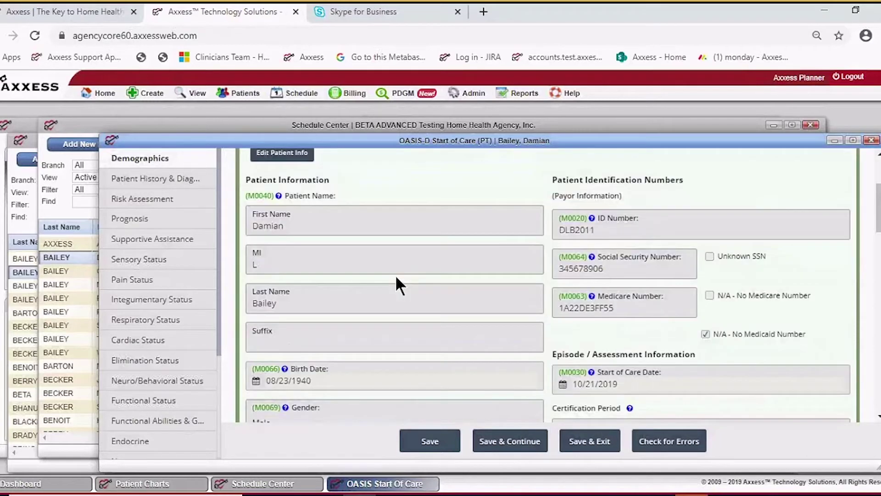
{"action": "scroll", "coordinate": [396, 275], "scroll_direction": "up", "scroll_amount": 3}
{"action": "scroll", "coordinate": [398, 277], "scroll_direction": "down", "scroll_amount": 3}
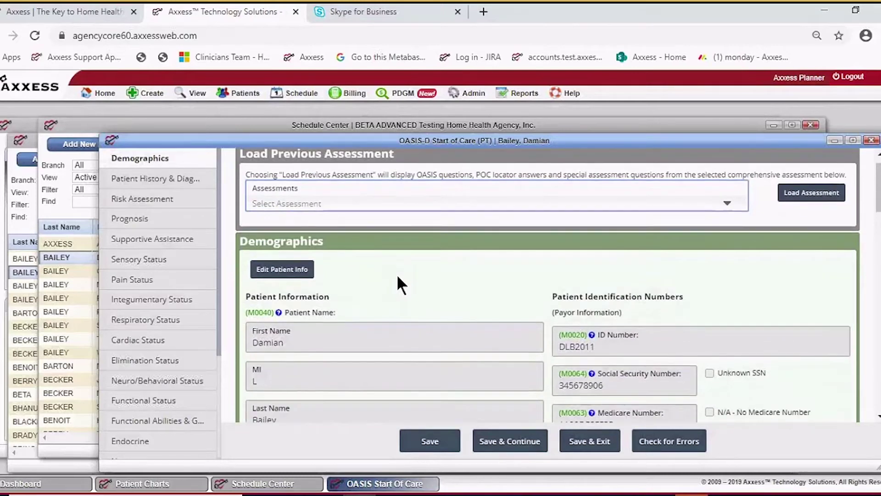
{"action": "scroll", "coordinate": [397, 283], "scroll_direction": "up", "scroll_amount": 3}
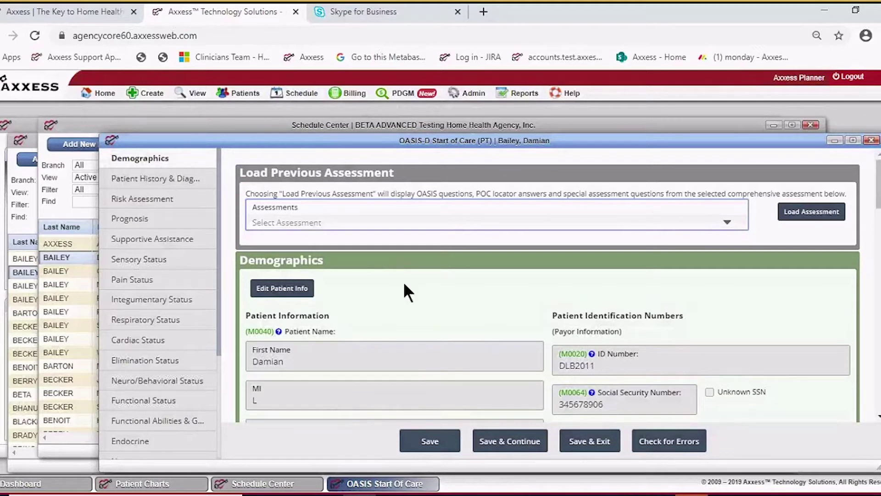
{"action": "scroll", "coordinate": [405, 284], "scroll_direction": "down", "scroll_amount": 3}
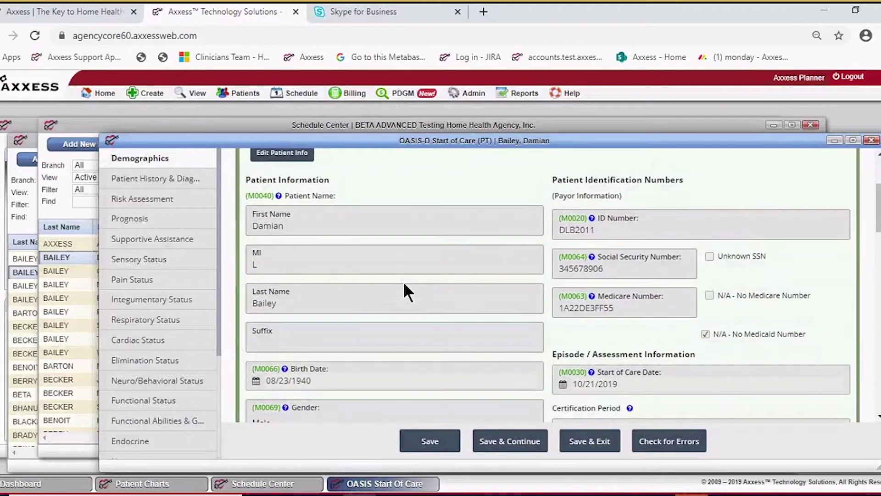
{"action": "scroll", "coordinate": [404, 291], "scroll_direction": "up", "scroll_amount": 3}
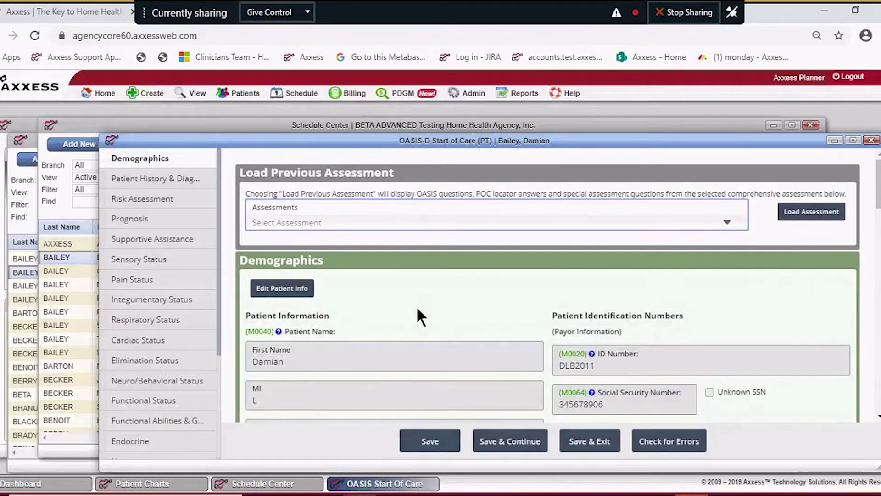
{"action": "scroll", "coordinate": [418, 308], "scroll_direction": "down", "scroll_amount": 10}
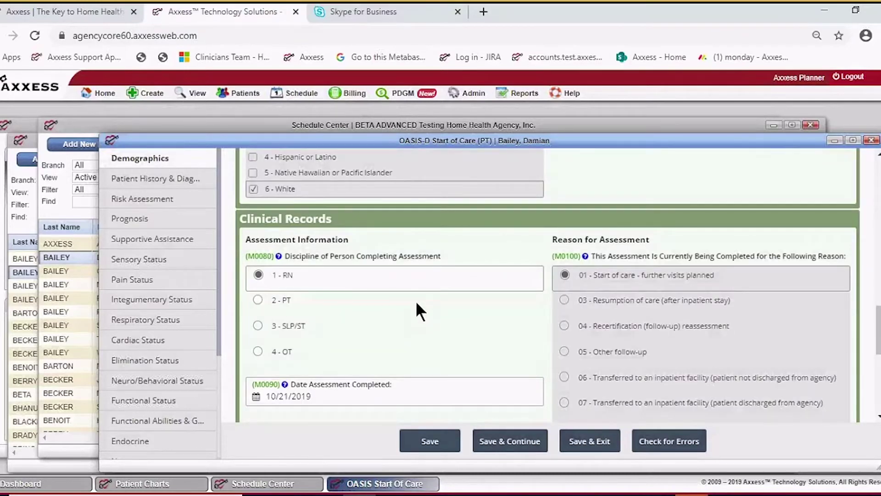
{"action": "scroll", "coordinate": [417, 304], "scroll_direction": "down", "scroll_amount": 5}
{"action": "scroll", "coordinate": [418, 307], "scroll_direction": "down", "scroll_amount": 2}
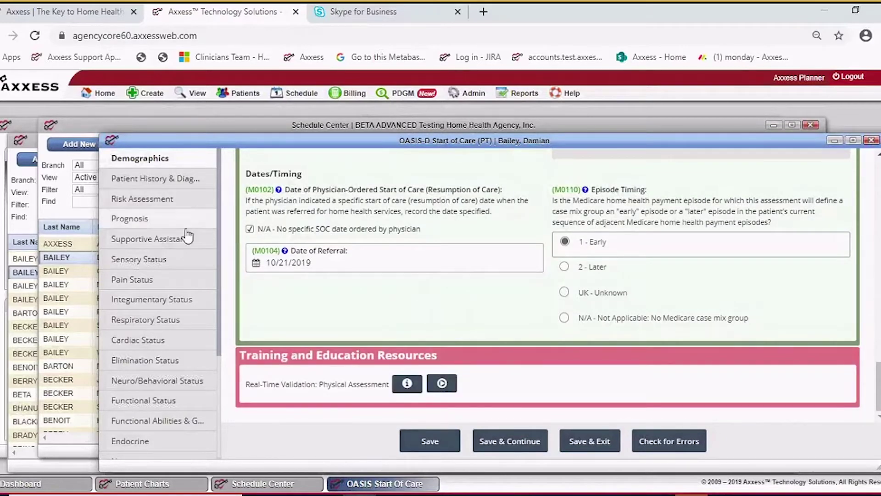
- Examine the Integumentary Status section's skin assessment options and the Braden Scale ratings and total score
{"action": "left_click", "coordinate": [186, 296]}
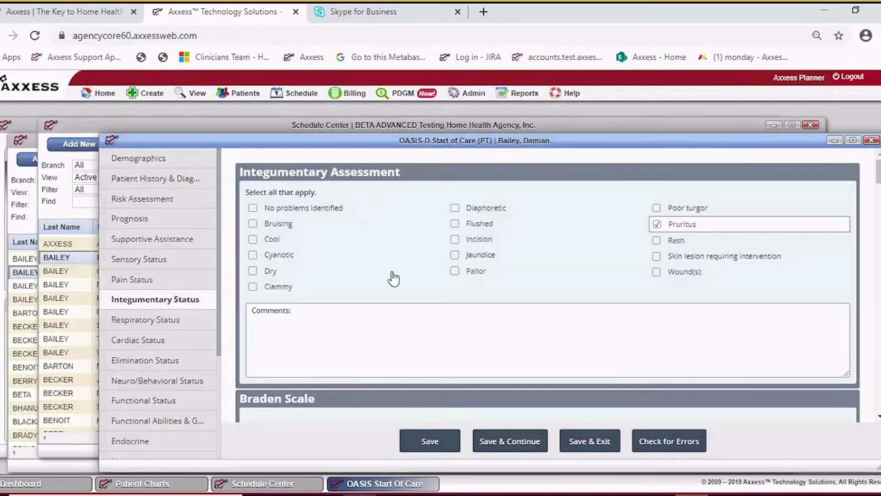
{"action": "scroll", "coordinate": [393, 276], "scroll_direction": "down", "scroll_amount": 3}
{"action": "scroll", "coordinate": [393, 277], "scroll_direction": "down", "scroll_amount": 3}
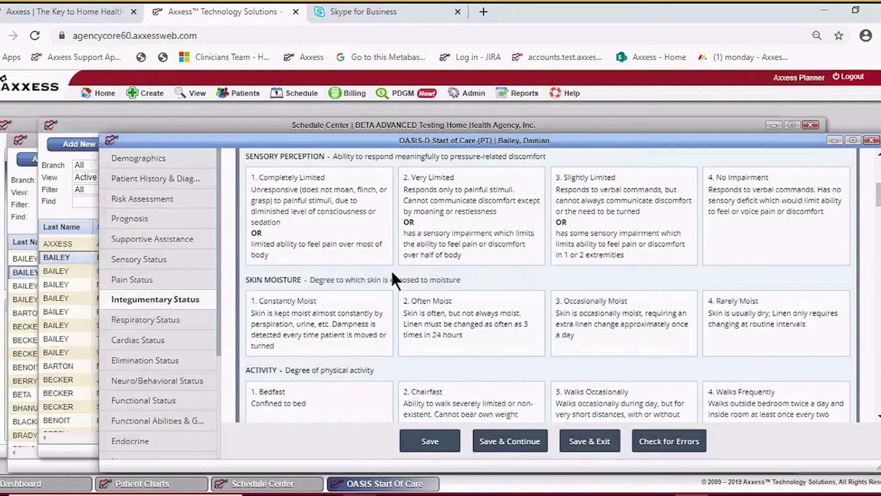
{"action": "scroll", "coordinate": [393, 279], "scroll_direction": "down", "scroll_amount": 3}
{"action": "scroll", "coordinate": [392, 276], "scroll_direction": "down", "scroll_amount": 5}
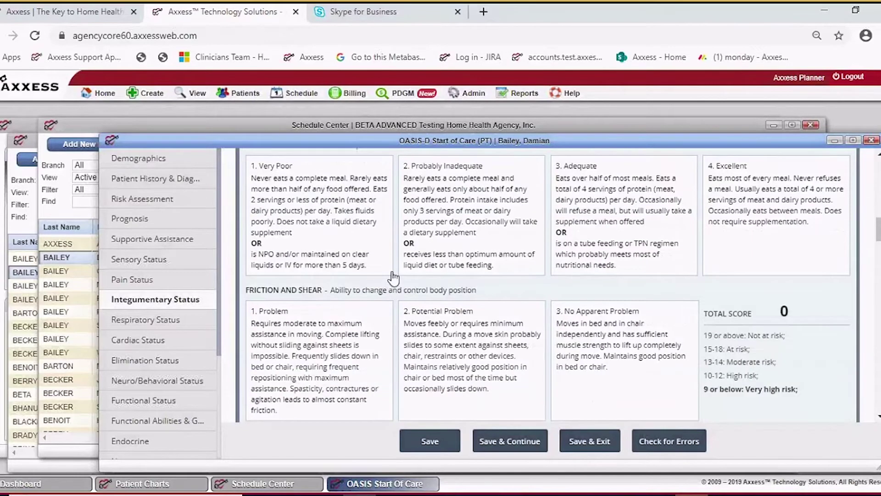
{"action": "left_click", "coordinate": [732, 274]}
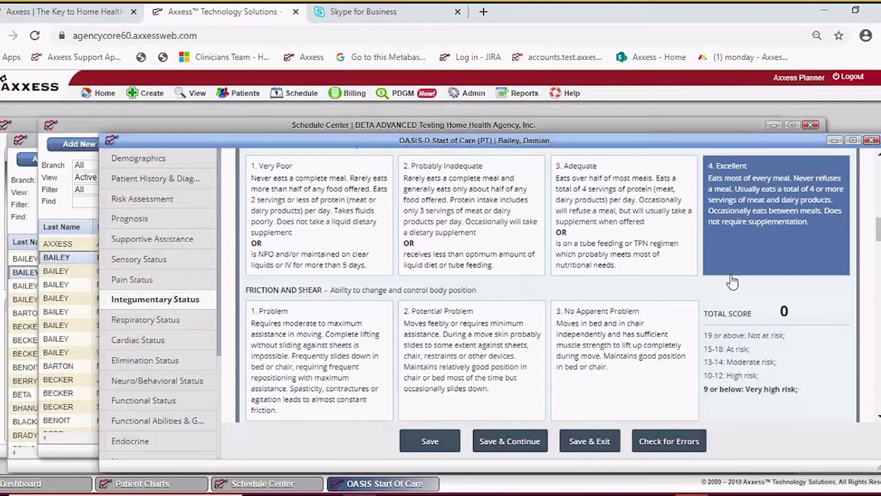
{"action": "scroll", "coordinate": [731, 281], "scroll_direction": "up", "scroll_amount": 15}
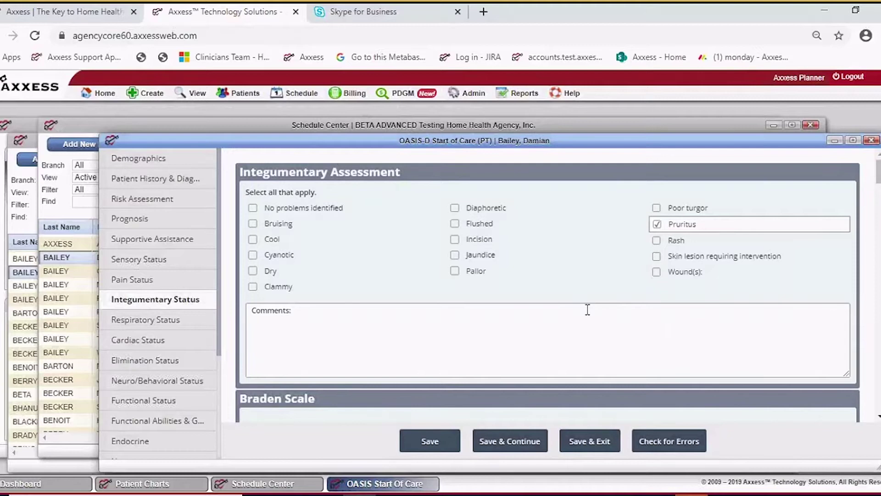
- Review the integumentary Orders for Discipline and Treatment, from problem statement and interventions to goals, medical necessity and homebound narrative
{"action": "scroll", "coordinate": [408, 301], "scroll_direction": "down", "scroll_amount": 15}
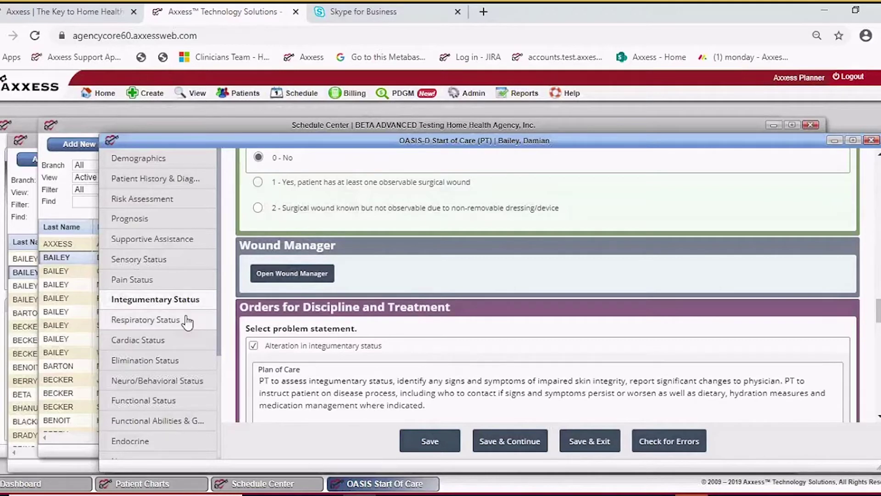
{"action": "scroll", "coordinate": [324, 354], "scroll_direction": "down", "scroll_amount": 5}
{"action": "scroll", "coordinate": [325, 353], "scroll_direction": "down", "scroll_amount": 3}
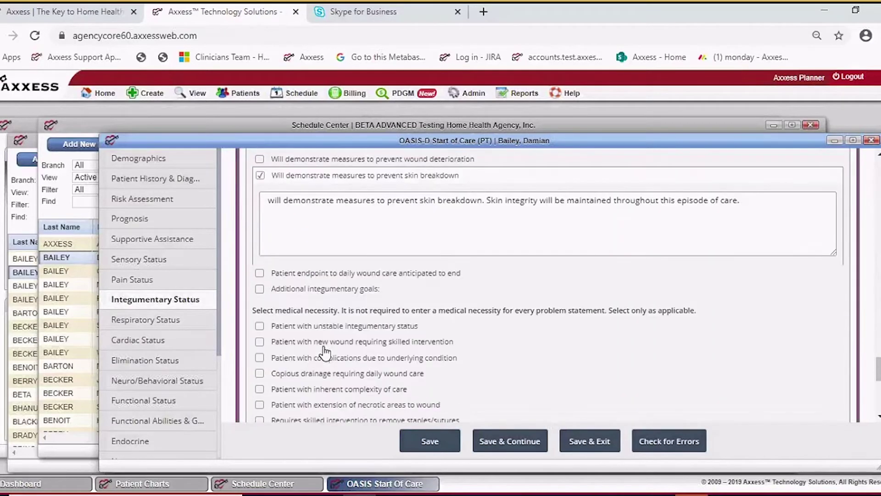
{"action": "scroll", "coordinate": [324, 354], "scroll_direction": "up", "scroll_amount": 10}
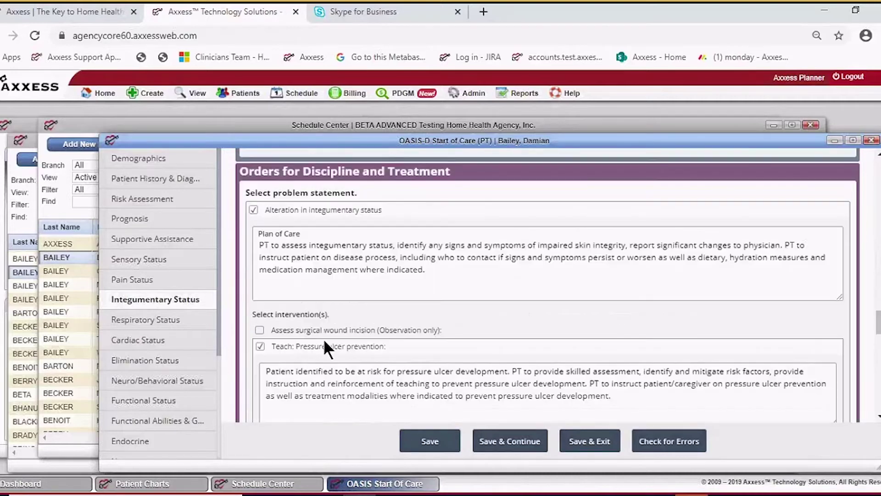
{"action": "scroll", "coordinate": [324, 343], "scroll_direction": "up", "scroll_amount": 3}
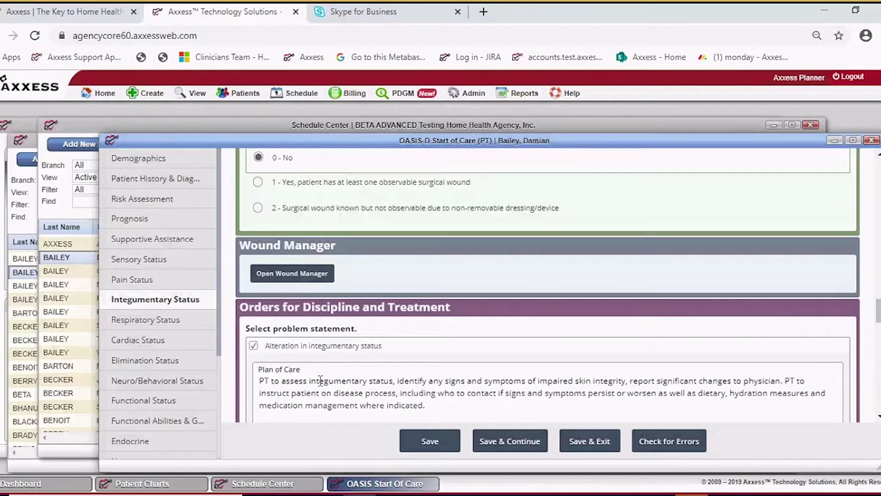
{"action": "scroll", "coordinate": [307, 358], "scroll_direction": "down", "scroll_amount": 10}
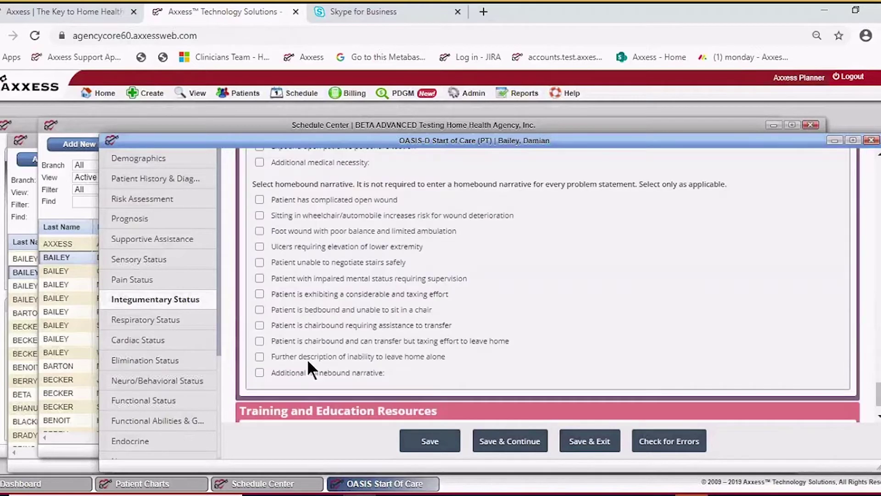
- Review the Respiratory Status section, then the cultural preferences and living situation questions under Supportive Assistance
{"action": "left_click", "coordinate": [148, 319]}
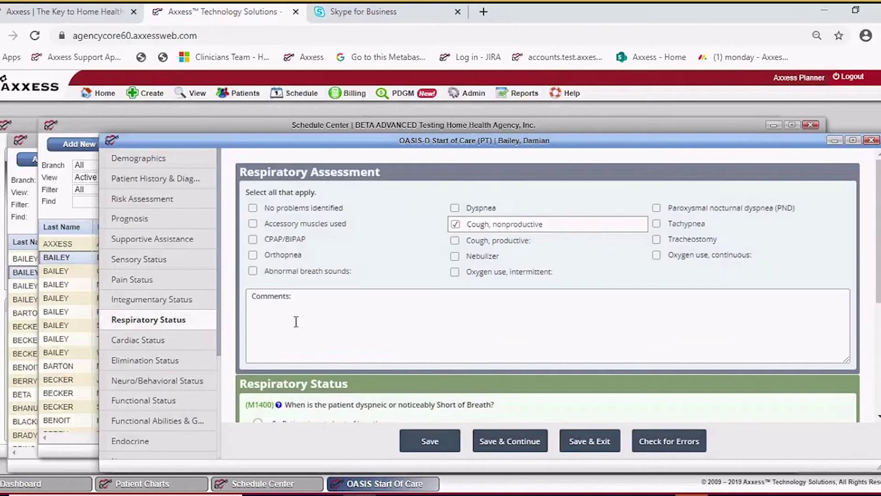
{"action": "scroll", "coordinate": [296, 321], "scroll_direction": "down", "scroll_amount": 5}
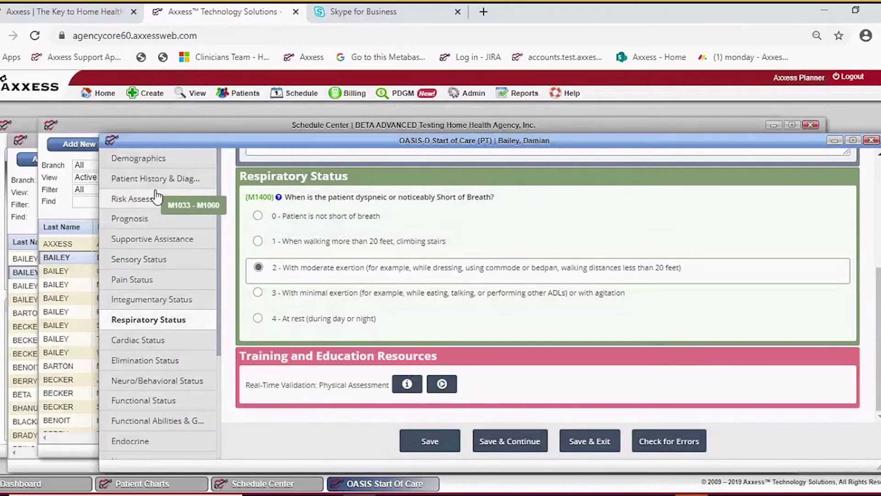
{"action": "left_click", "coordinate": [158, 238]}
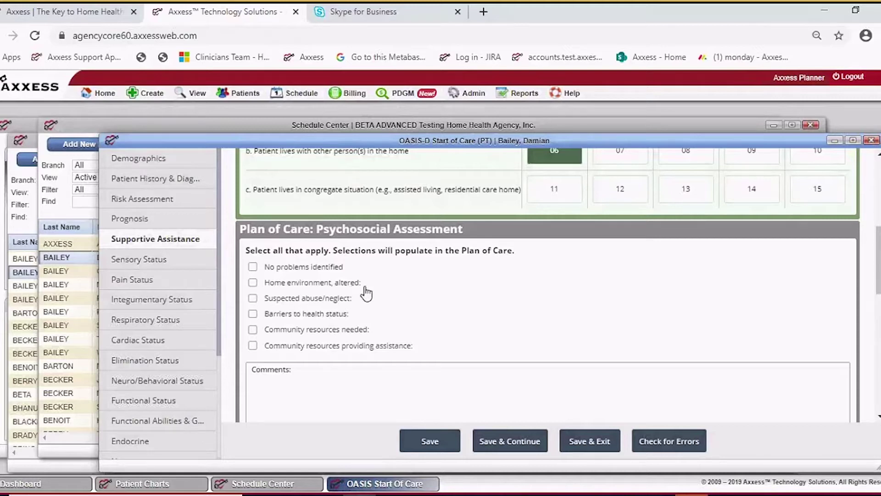
{"action": "scroll", "coordinate": [389, 308], "scroll_direction": "up", "scroll_amount": 3}
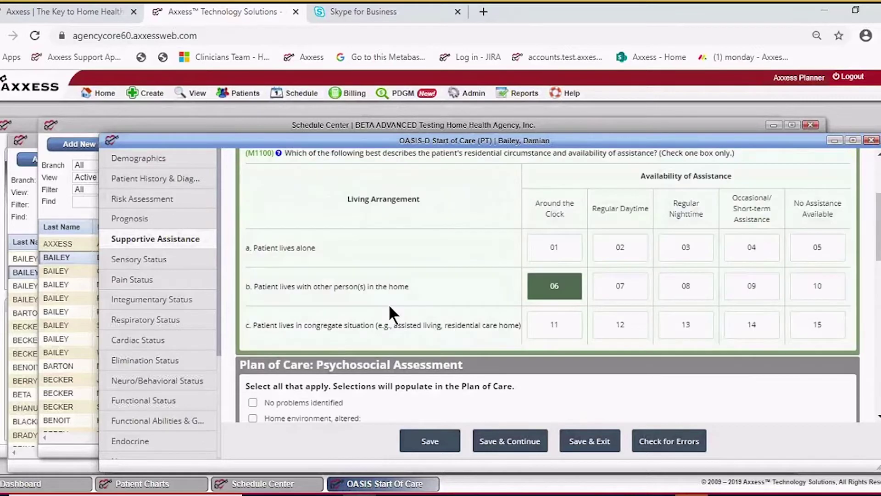
{"action": "scroll", "coordinate": [363, 321], "scroll_direction": "up", "scroll_amount": 3}
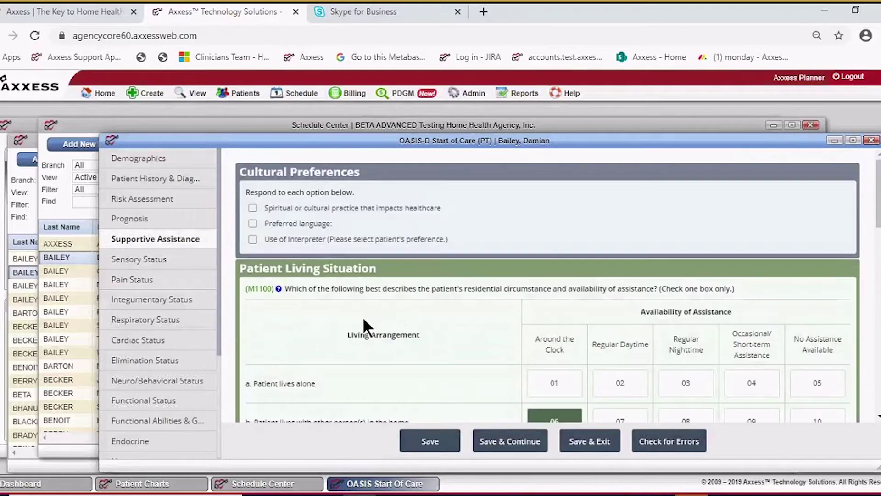
- Return to the Demographics section and examine the patient information, identification numbers, episode details, physician, payment source and Clinical Records
{"action": "left_click", "coordinate": [187, 164]}
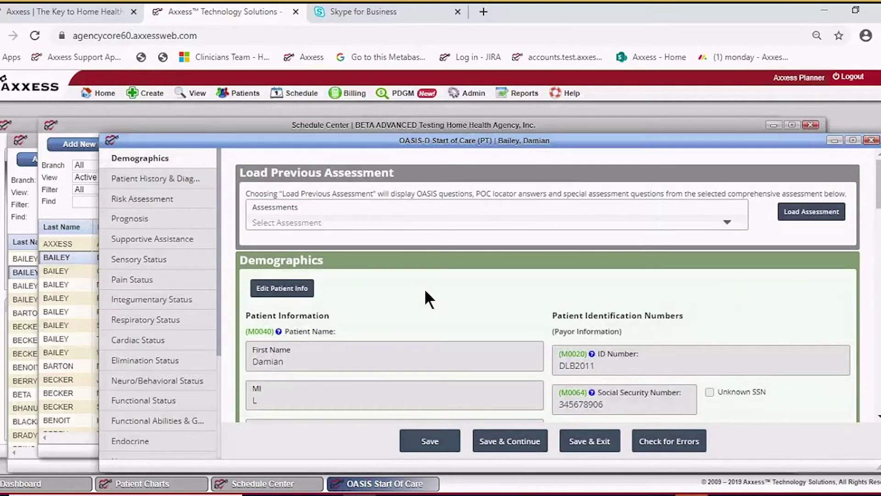
{"action": "scroll", "coordinate": [424, 298], "scroll_direction": "down", "scroll_amount": 3}
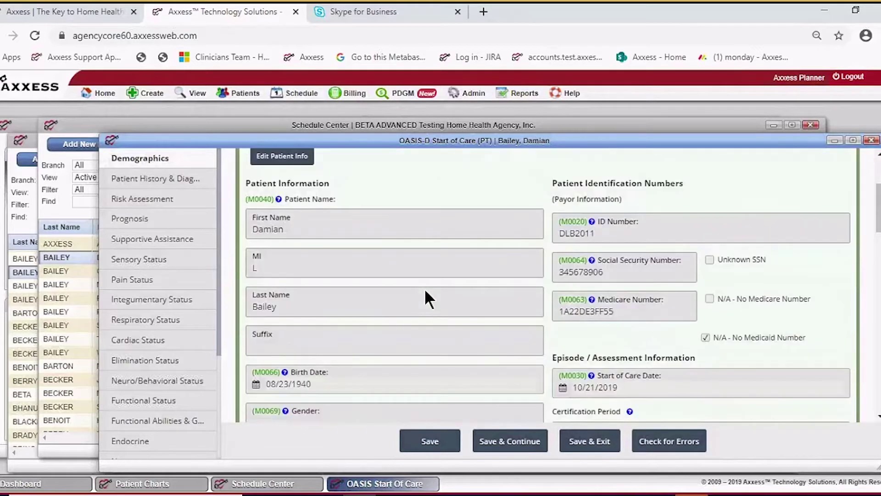
{"action": "scroll", "coordinate": [424, 298], "scroll_direction": "up", "scroll_amount": 2}
{"action": "scroll", "coordinate": [425, 291], "scroll_direction": "up", "scroll_amount": 1}
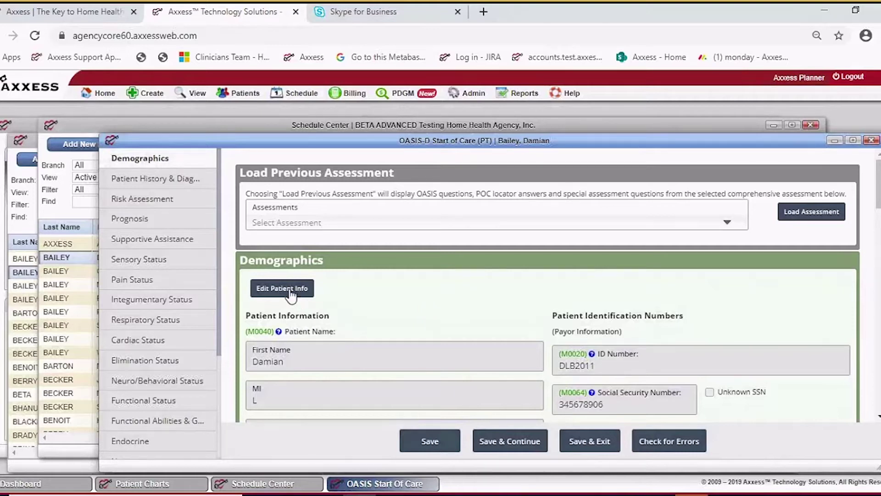
{"action": "scroll", "coordinate": [445, 282], "scroll_direction": "down", "scroll_amount": 3}
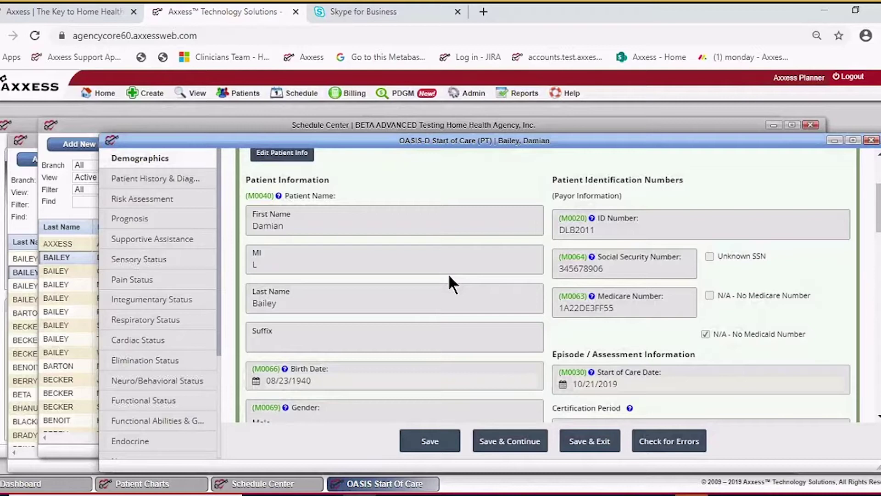
{"action": "scroll", "coordinate": [449, 277], "scroll_direction": "down", "scroll_amount": 3}
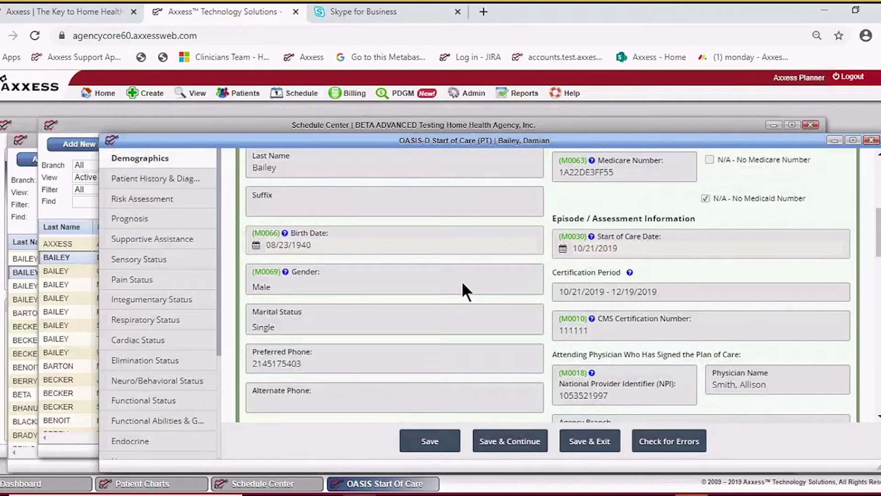
{"action": "scroll", "coordinate": [463, 284], "scroll_direction": "down", "scroll_amount": 3}
{"action": "scroll", "coordinate": [462, 284], "scroll_direction": "down", "scroll_amount": 5}
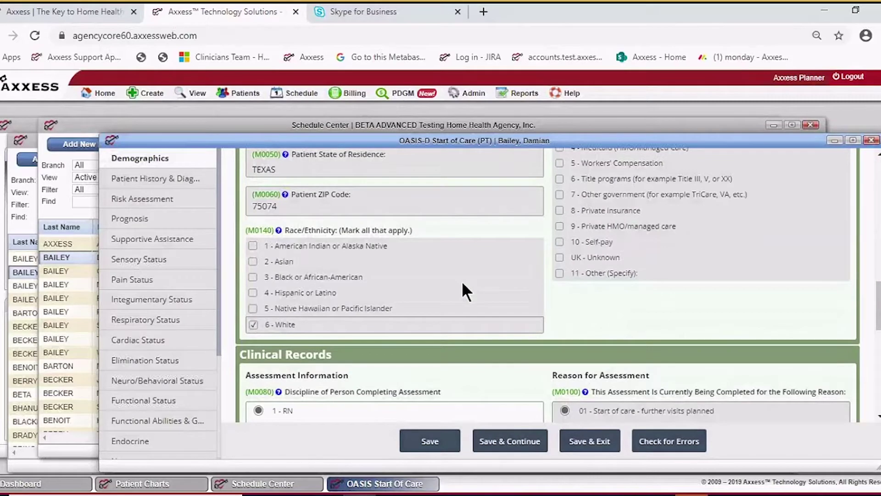
{"action": "scroll", "coordinate": [462, 285], "scroll_direction": "down", "scroll_amount": 3}
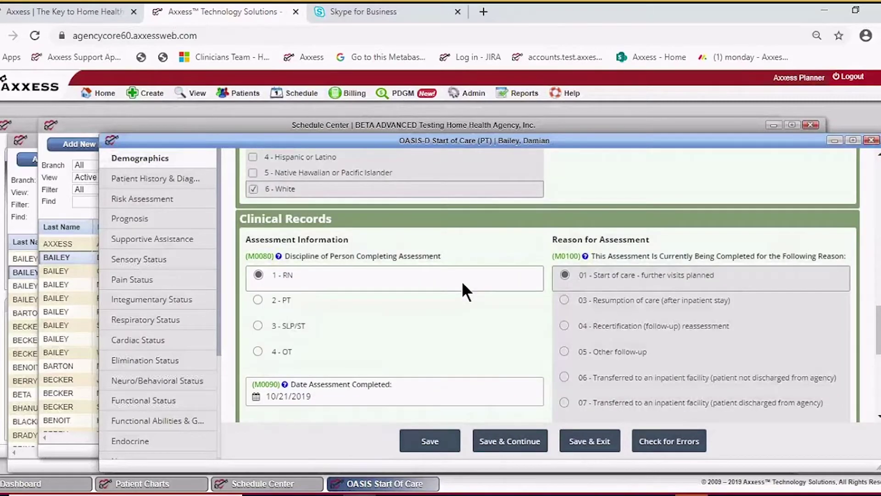
{"action": "scroll", "coordinate": [461, 281], "scroll_direction": "up", "scroll_amount": 6}
{"action": "scroll", "coordinate": [462, 281], "scroll_direction": "up", "scroll_amount": 3}
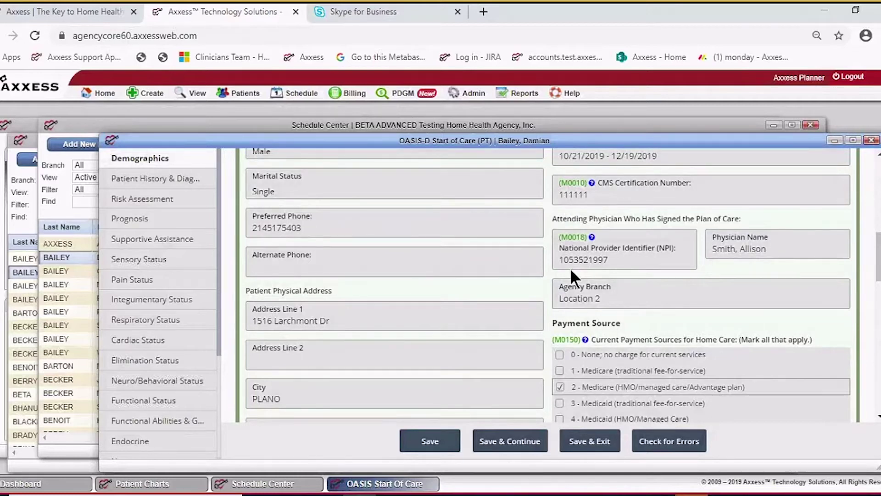
- Open the patient's information for editing from Demographics, review its fields down to Race/Ethnicity, and save and exit the form
{"action": "scroll", "coordinate": [497, 274], "scroll_direction": "down", "scroll_amount": 3}
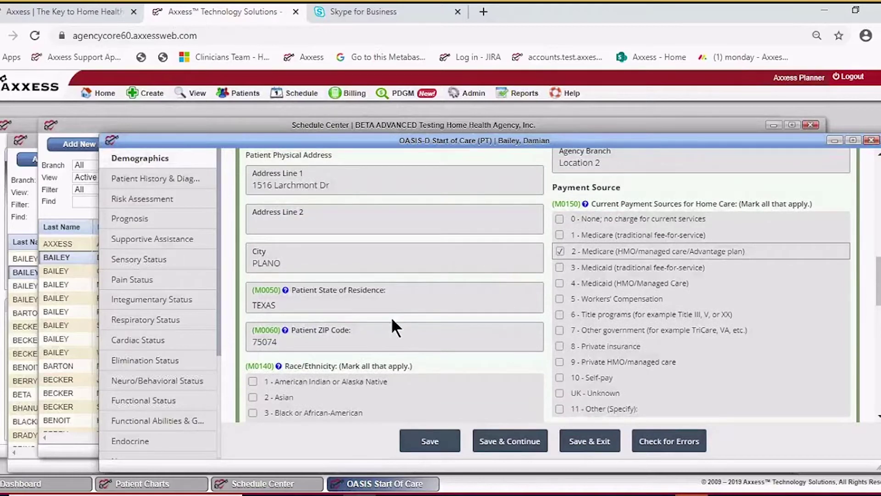
{"action": "scroll", "coordinate": [392, 319], "scroll_direction": "down", "scroll_amount": 3}
{"action": "scroll", "coordinate": [391, 316], "scroll_direction": "up", "scroll_amount": 6}
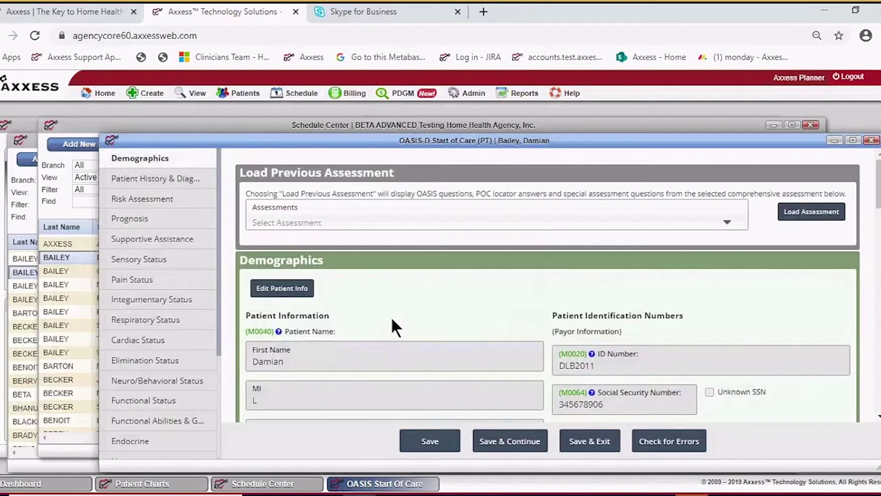
{"action": "left_click", "coordinate": [291, 288]}
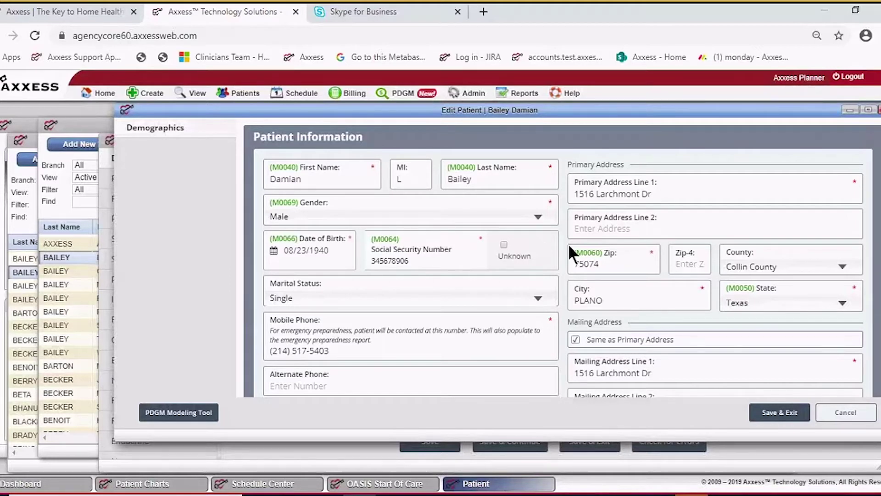
{"action": "scroll", "coordinate": [534, 251], "scroll_direction": "down", "scroll_amount": 3}
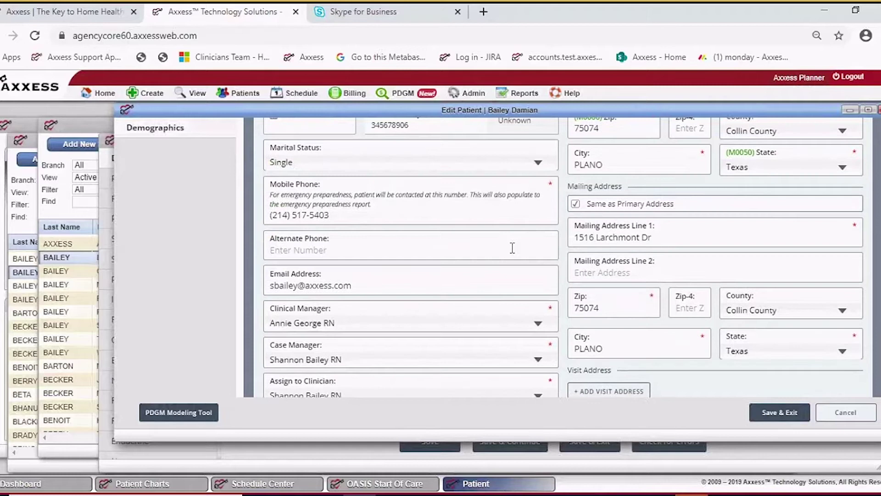
{"action": "scroll", "coordinate": [512, 248], "scroll_direction": "down", "scroll_amount": 6}
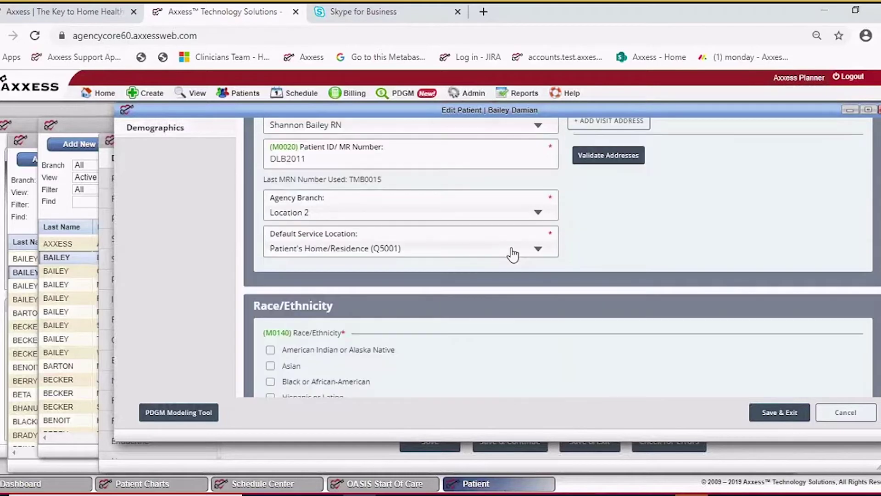
{"action": "scroll", "coordinate": [513, 254], "scroll_direction": "up", "scroll_amount": 9}
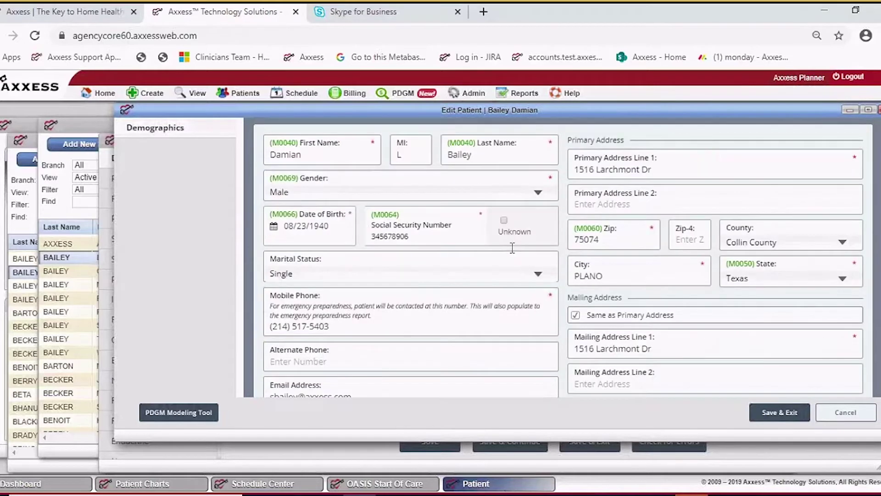
{"action": "scroll", "coordinate": [512, 248], "scroll_direction": "up", "scroll_amount": 1}
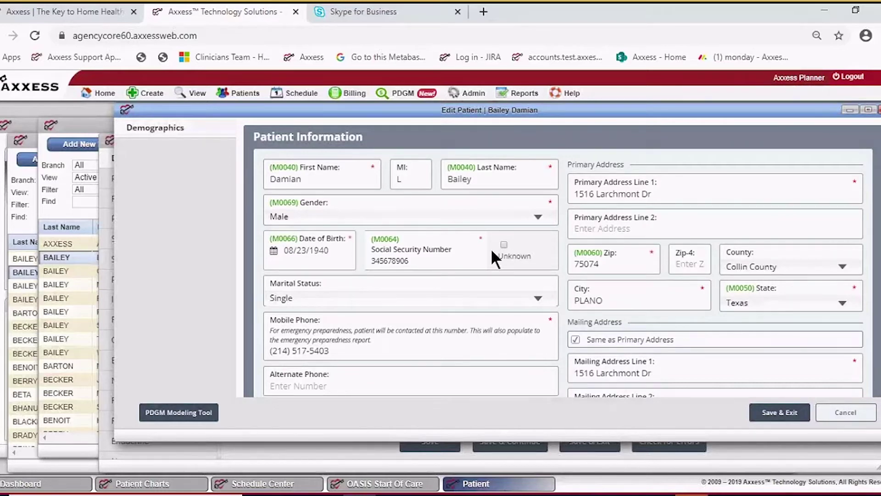
{"action": "scroll", "coordinate": [690, 360], "scroll_direction": "down", "scroll_amount": 6}
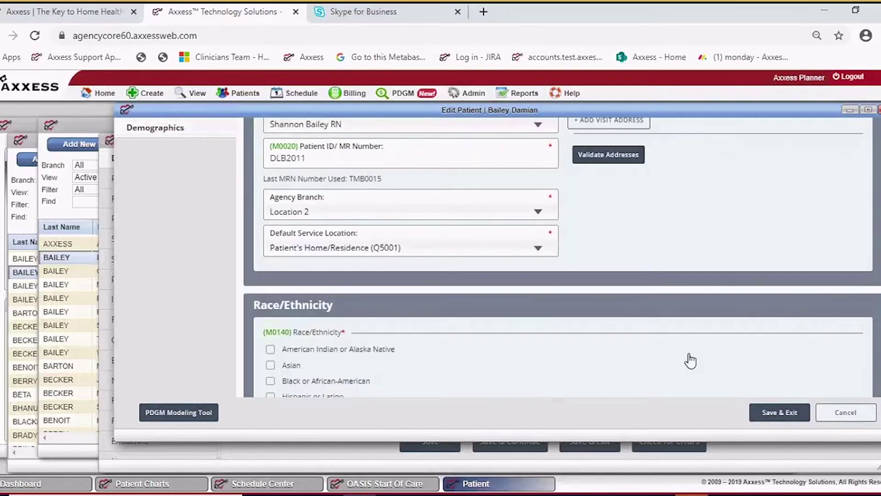
{"action": "left_click", "coordinate": [763, 414]}
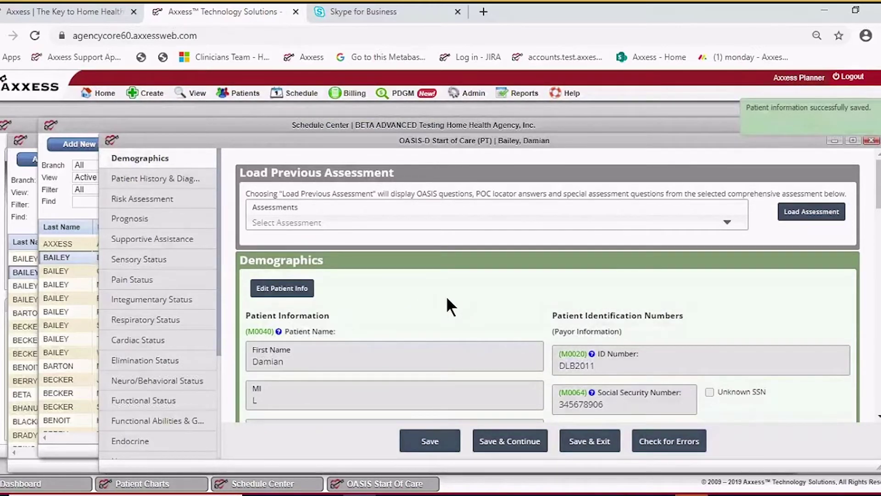
- Review Demographics from the physical address through Clinical Records and Dates/Timing, then save and continue to Patient History & Diagnoses
{"action": "scroll", "coordinate": [464, 268], "scroll_direction": "down", "scroll_amount": 10}
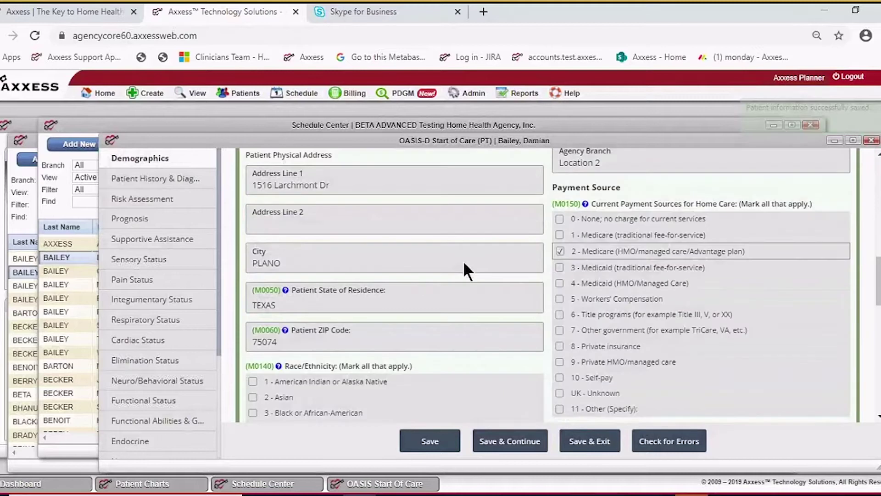
{"action": "scroll", "coordinate": [464, 269], "scroll_direction": "down", "scroll_amount": 3}
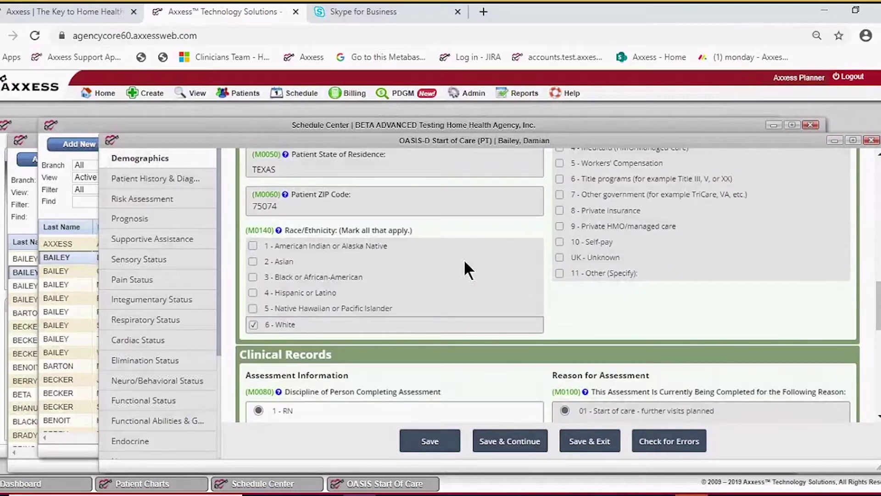
{"action": "scroll", "coordinate": [464, 261], "scroll_direction": "down", "scroll_amount": 3}
{"action": "scroll", "coordinate": [359, 267], "scroll_direction": "down", "scroll_amount": 3}
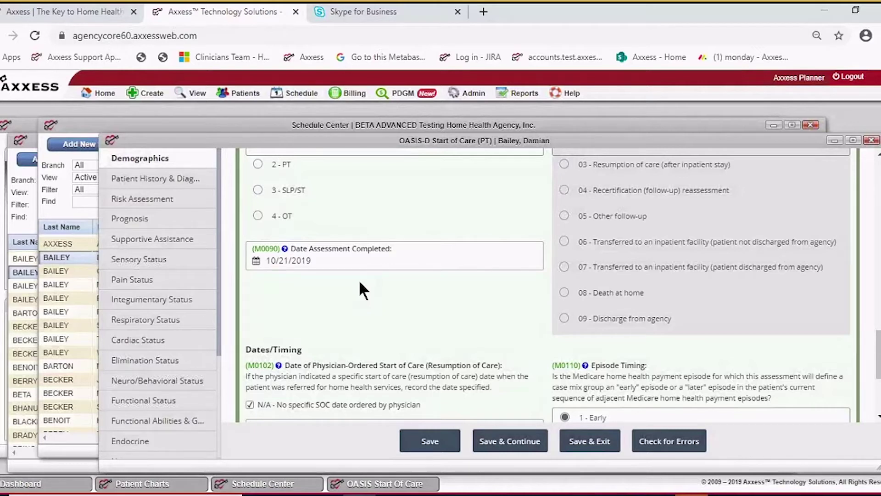
{"action": "scroll", "coordinate": [452, 279], "scroll_direction": "down", "scroll_amount": 1}
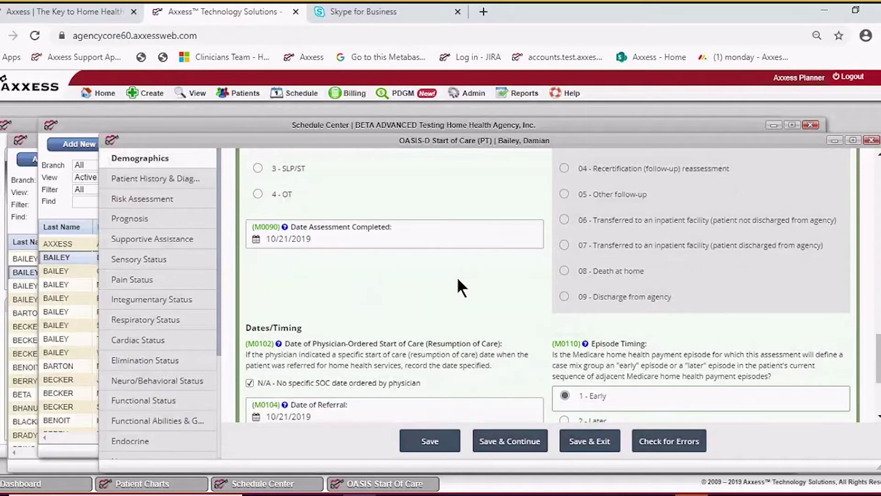
{"action": "scroll", "coordinate": [456, 276], "scroll_direction": "down", "scroll_amount": 2}
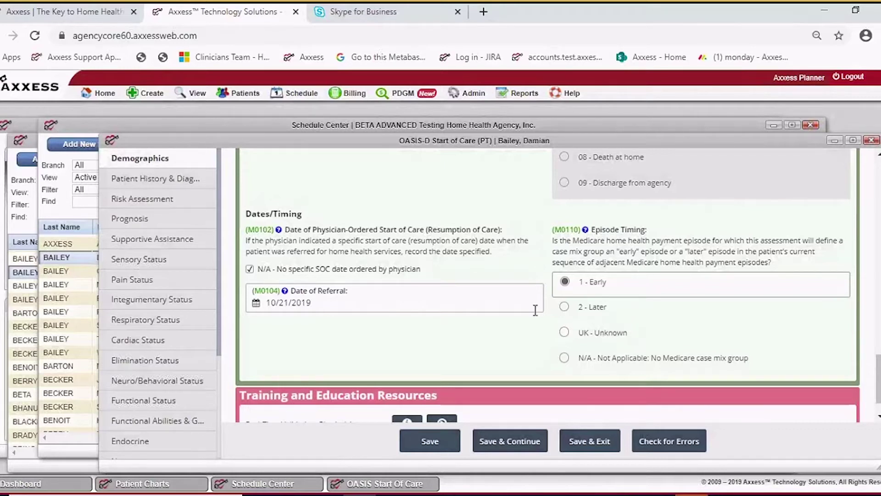
{"action": "scroll", "coordinate": [529, 302], "scroll_direction": "up", "scroll_amount": 1}
{"action": "scroll", "coordinate": [529, 303], "scroll_direction": "down", "scroll_amount": 2}
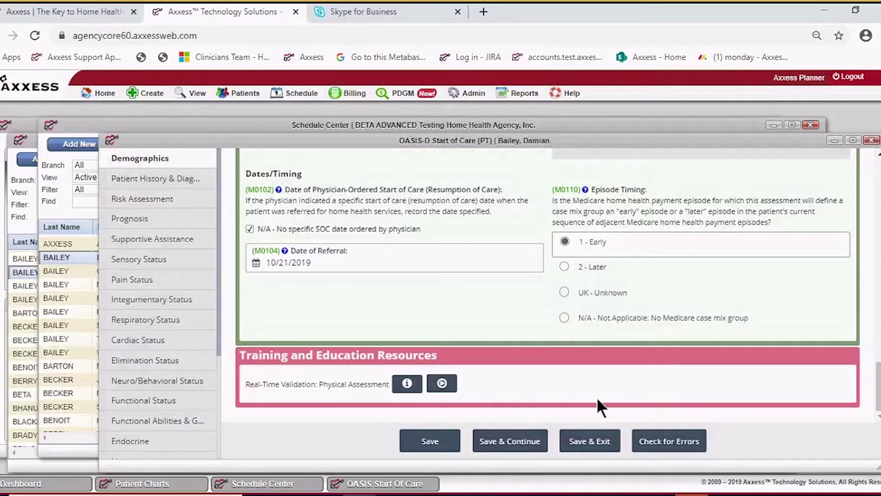
{"action": "left_click", "coordinate": [513, 441]}
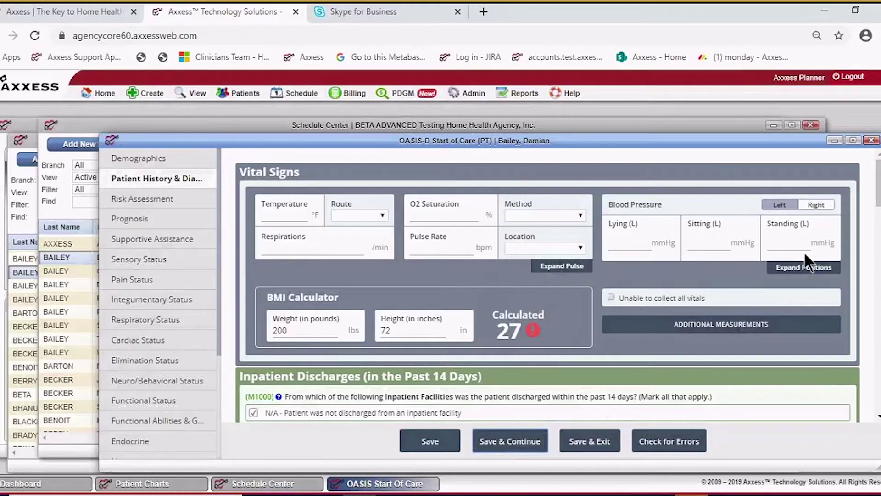
- Check the right- and left-side blood pressure fields and the O2 saturation method options in Vital Signs
{"action": "left_click", "coordinate": [816, 205]}
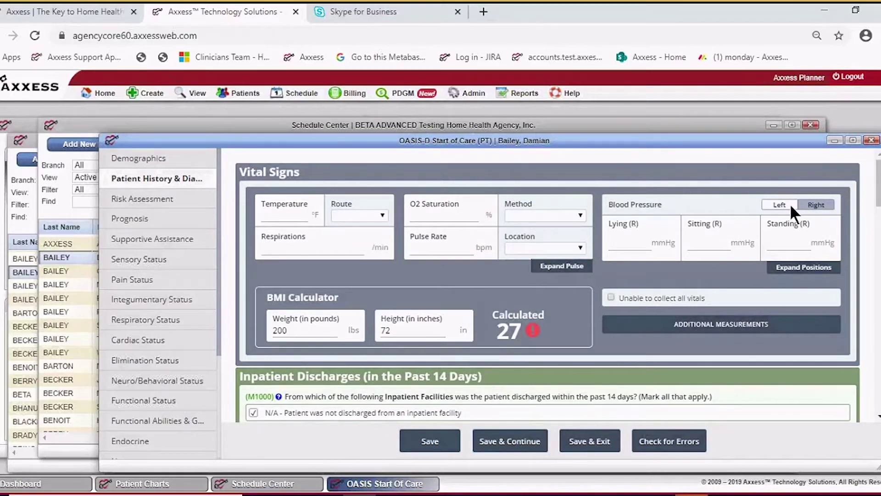
{"action": "left_click", "coordinate": [789, 204]}
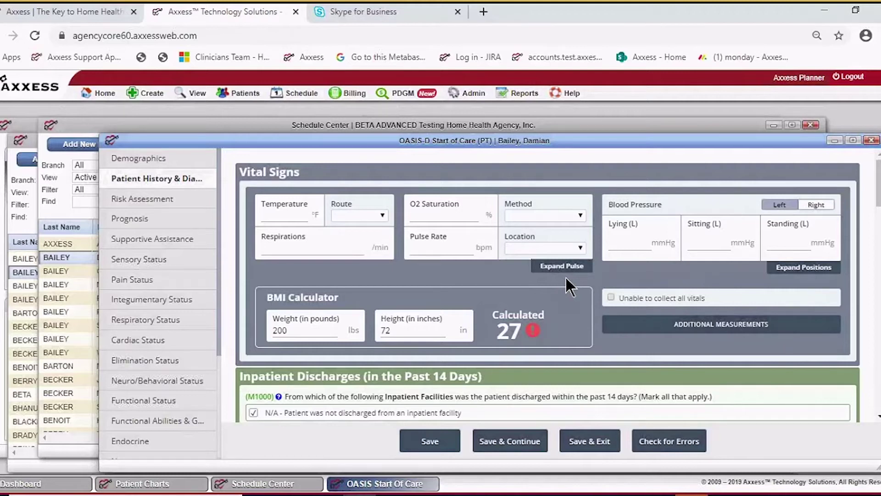
{"action": "left_click", "coordinate": [559, 213]}
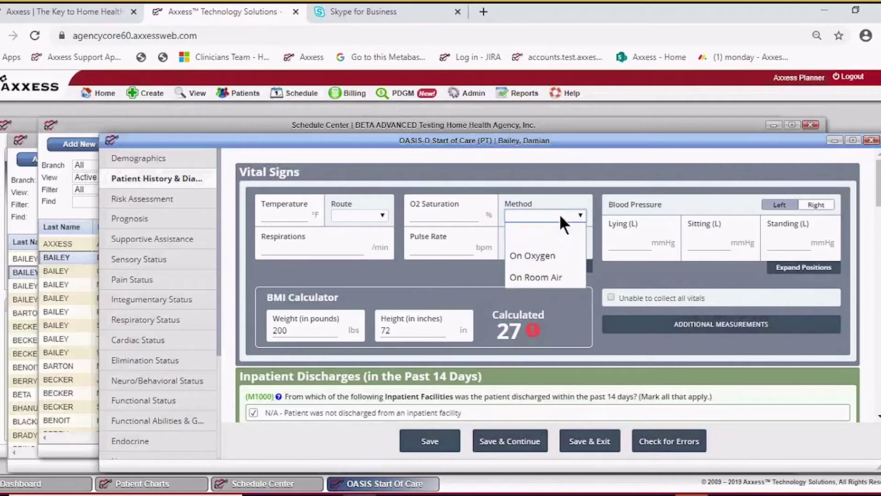
{"action": "left_click", "coordinate": [559, 213]}
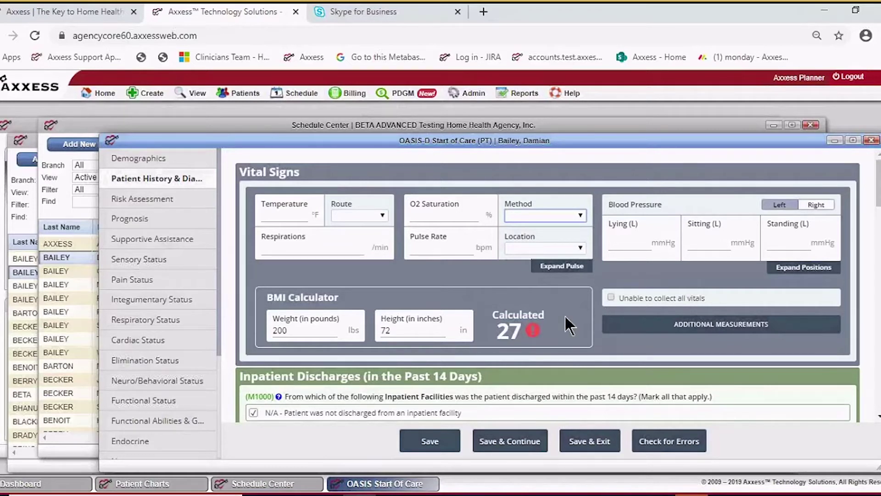
- Mark that all vitals are unable to be collected, then view the additional measurements and save and close them
{"action": "left_click", "coordinate": [610, 296]}
{"action": "left_click", "coordinate": [626, 330]}
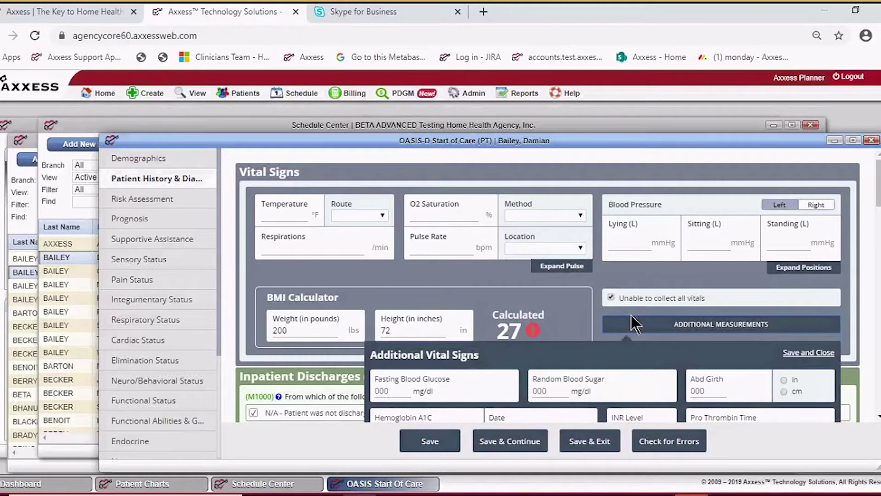
{"action": "scroll", "coordinate": [630, 316], "scroll_direction": "down", "scroll_amount": 3}
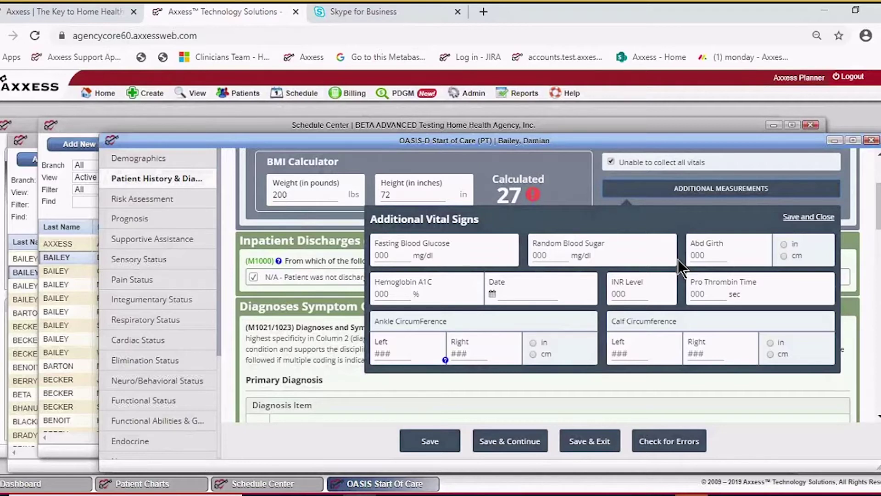
{"action": "left_click", "coordinate": [808, 218]}
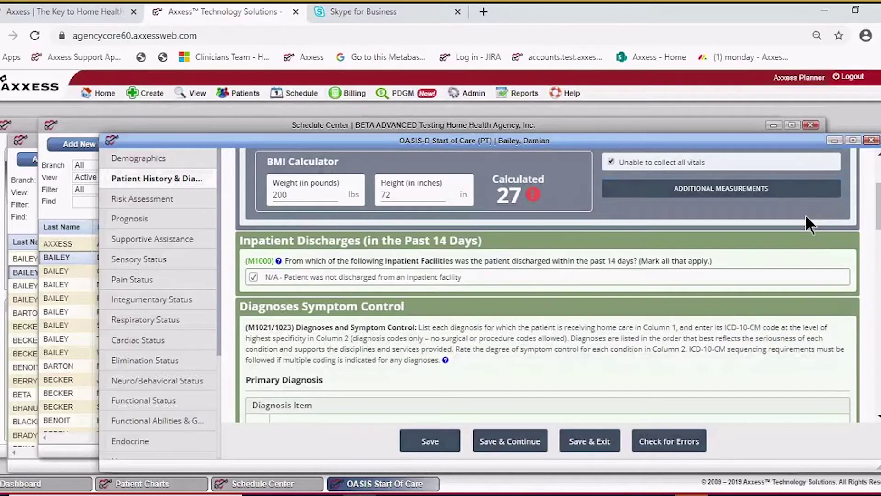
{"action": "scroll", "coordinate": [564, 235], "scroll_direction": "up", "scroll_amount": 1}
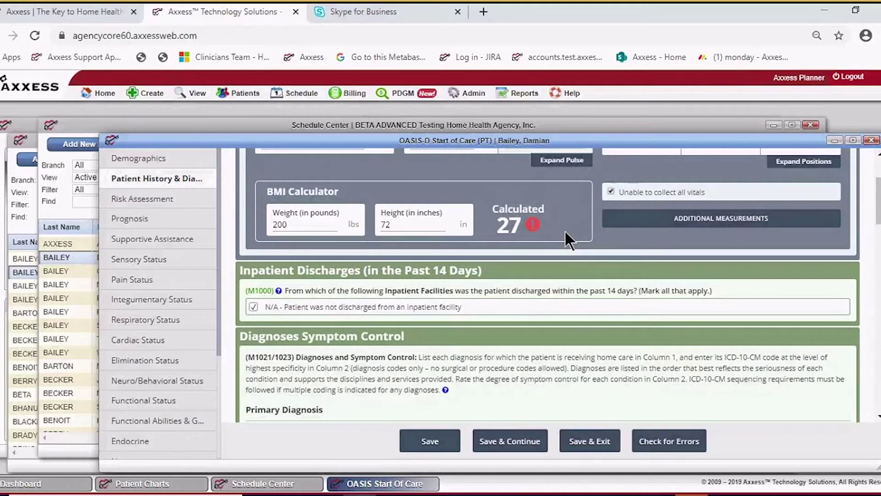
{"action": "scroll", "coordinate": [565, 230], "scroll_direction": "up", "scroll_amount": 3}
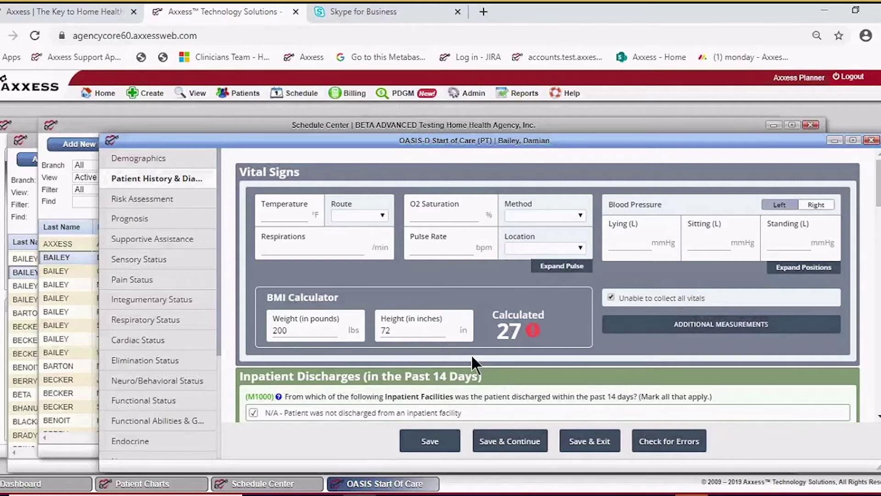
- Read the item intent and response guidance for the M1000 inpatient discharge question, then close the guidance
{"action": "scroll", "coordinate": [564, 307], "scroll_direction": "down", "scroll_amount": 3}
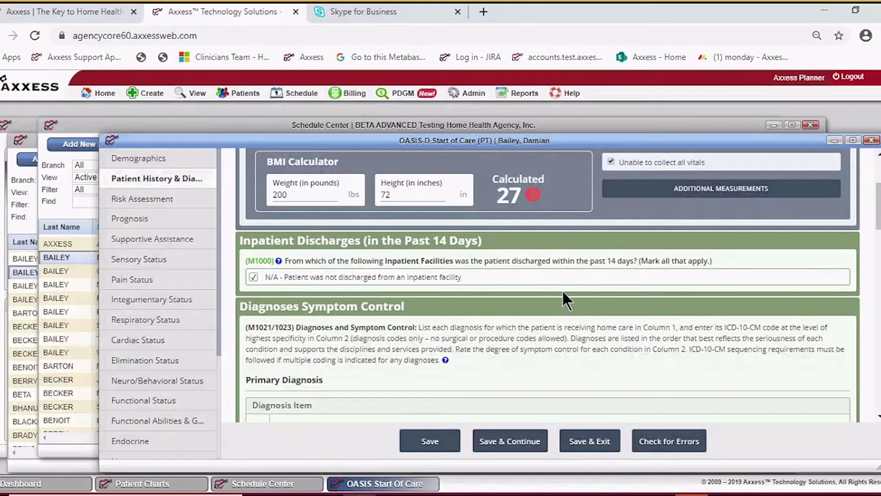
{"action": "scroll", "coordinate": [562, 291], "scroll_direction": "down", "scroll_amount": 2}
{"action": "scroll", "coordinate": [562, 291], "scroll_direction": "up", "scroll_amount": 2}
{"action": "left_click", "coordinate": [278, 261]}
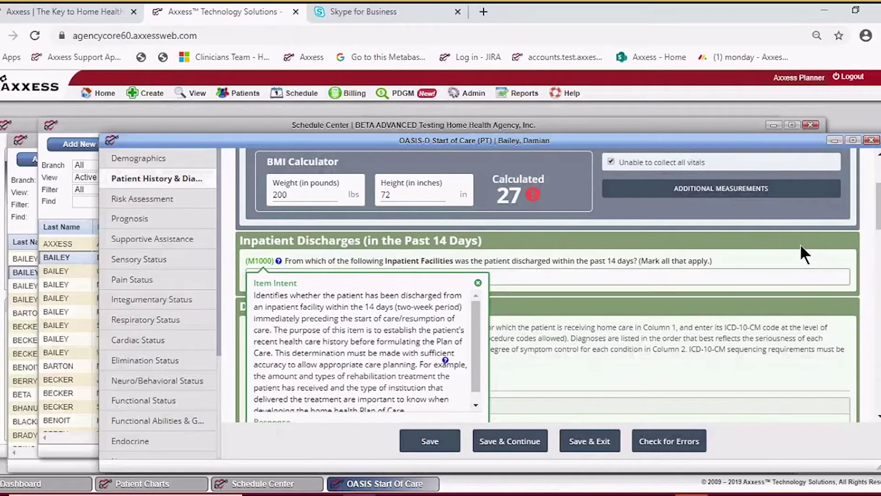
{"action": "scroll", "coordinate": [803, 253], "scroll_direction": "down", "scroll_amount": 2}
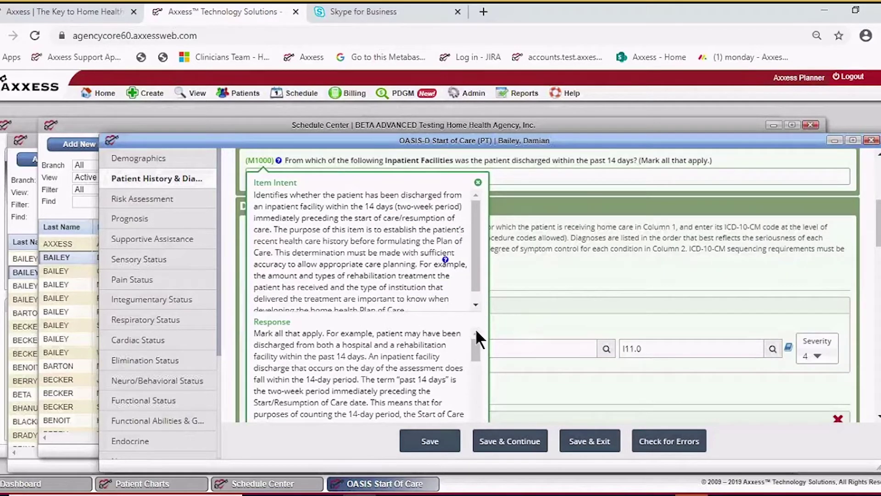
{"action": "left_click_drag", "start_coordinate": [473, 345], "coordinate": [472, 417]}
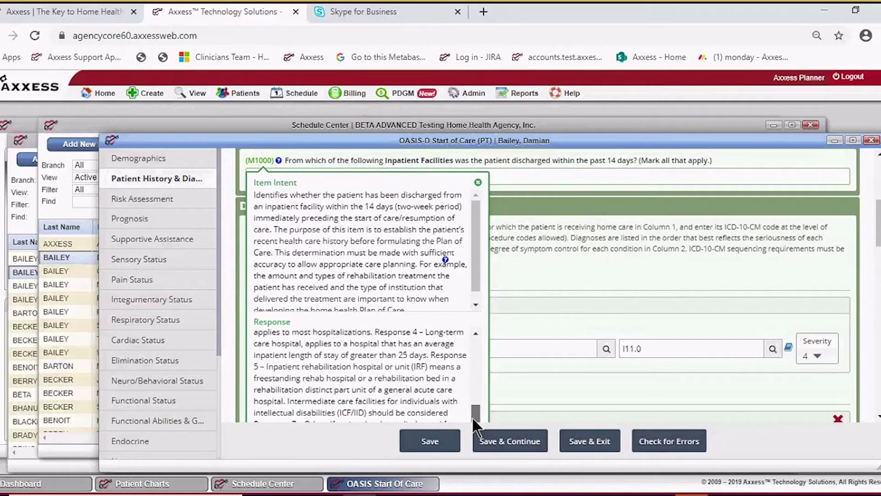
{"action": "left_click_drag", "start_coordinate": [471, 416], "coordinate": [511, 291]}
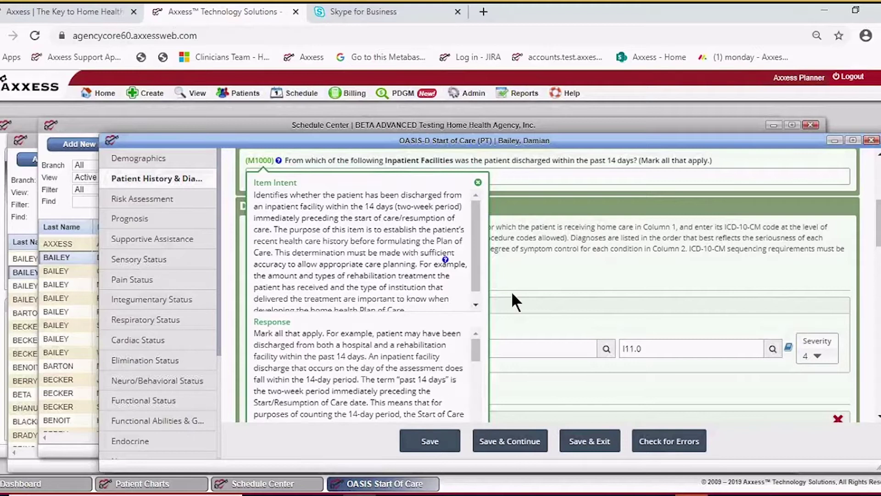
{"action": "left_click", "coordinate": [477, 182]}
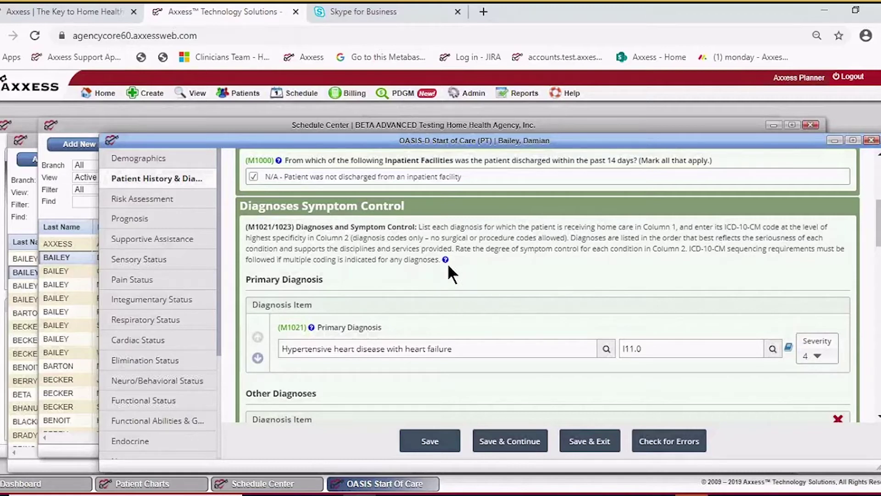
- Move the diagnosis Chronic systolic (congestive) heart failure up to primary diagnosis and review the order of the other diagnoses
{"action": "scroll", "coordinate": [522, 271], "scroll_direction": "down", "scroll_amount": 3}
{"action": "scroll", "coordinate": [522, 269], "scroll_direction": "up", "scroll_amount": 3}
{"action": "scroll", "coordinate": [369, 325], "scroll_direction": "down", "scroll_amount": 3}
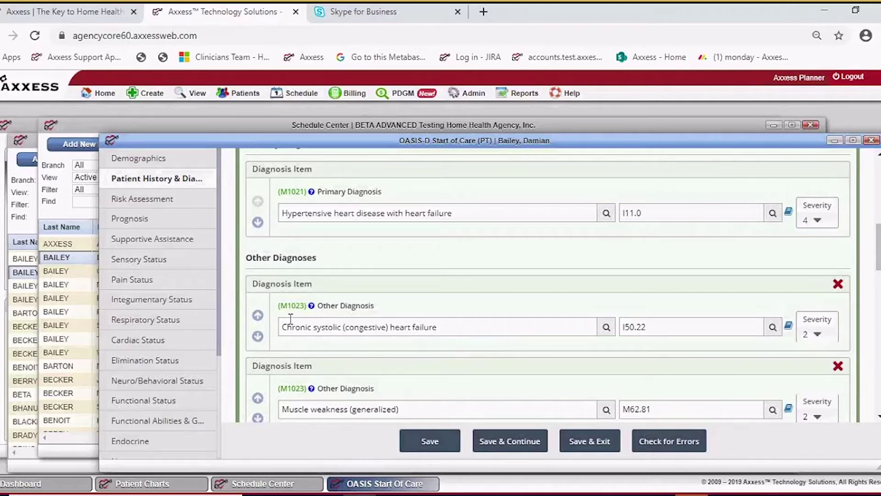
{"action": "left_click", "coordinate": [258, 315]}
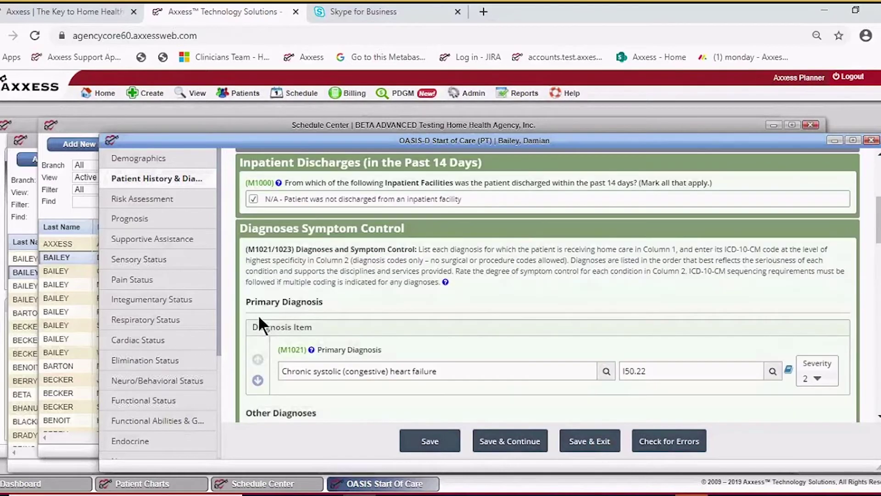
{"action": "scroll", "coordinate": [381, 356], "scroll_direction": "down", "scroll_amount": 3}
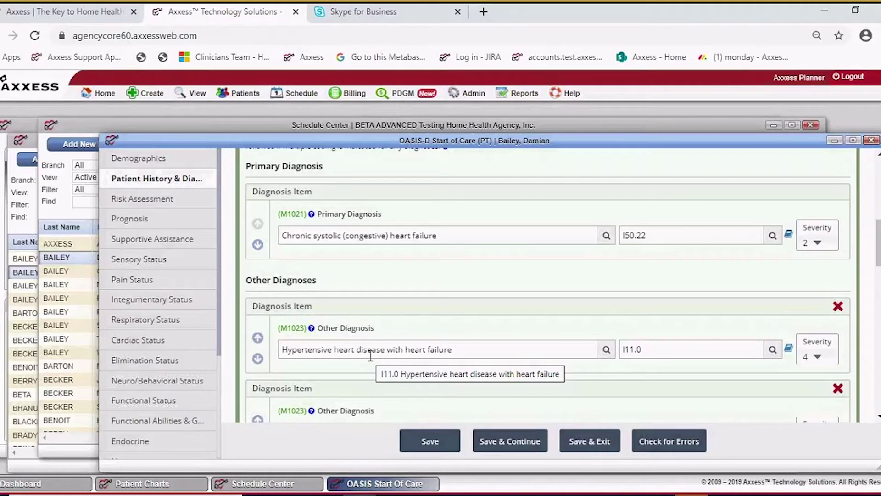
{"action": "scroll", "coordinate": [370, 356], "scroll_direction": "down", "scroll_amount": 3}
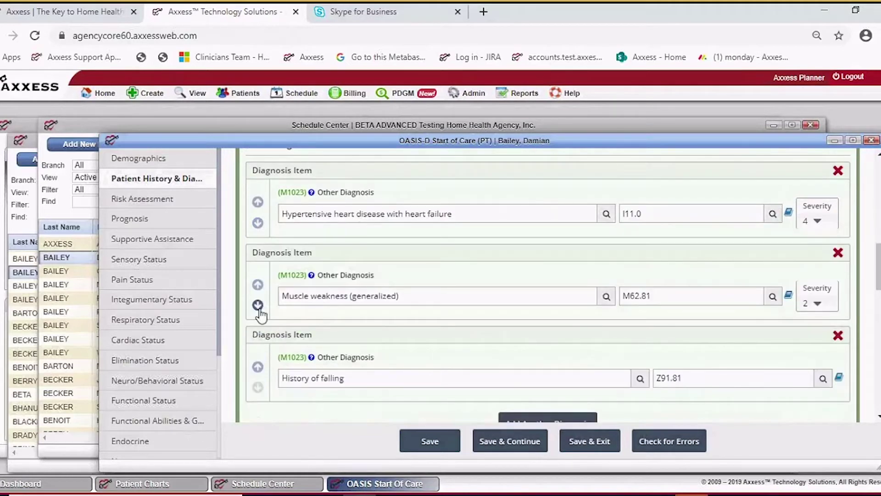
- Move Chronic systolic (congestive) heart failure down out of the primary diagnosis, and restore it to primary
{"action": "scroll", "coordinate": [318, 367], "scroll_direction": "down", "scroll_amount": 3}
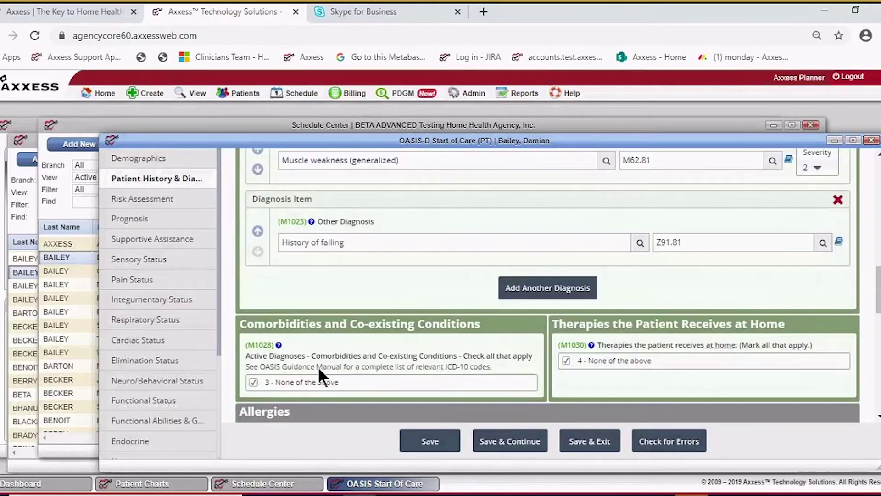
{"action": "scroll", "coordinate": [321, 369], "scroll_direction": "up", "scroll_amount": 6}
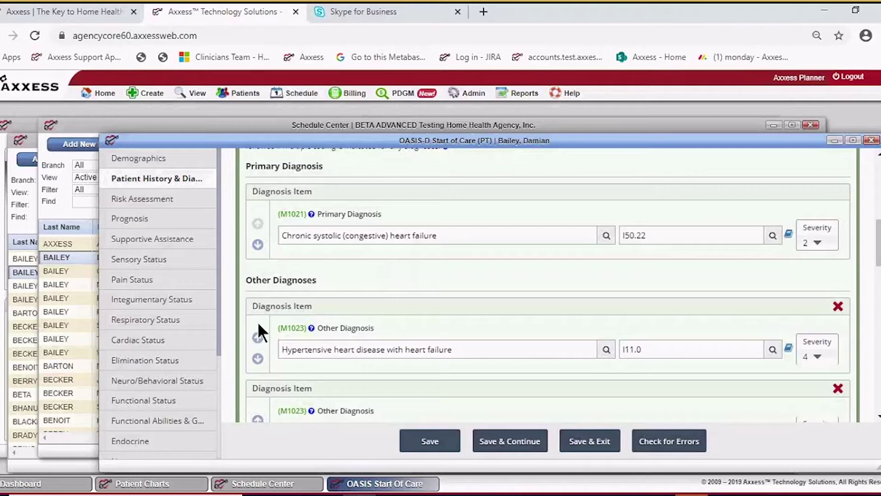
{"action": "left_click", "coordinate": [258, 245]}
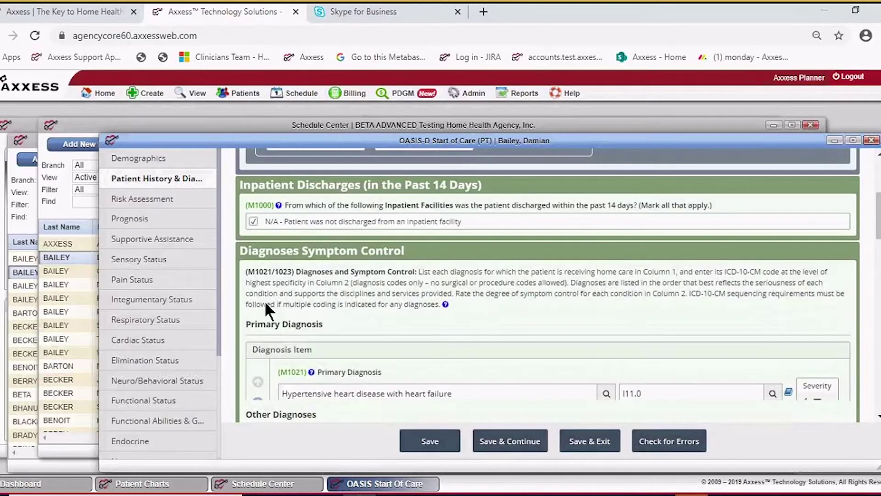
{"action": "scroll", "coordinate": [285, 307], "scroll_direction": "down", "scroll_amount": 3}
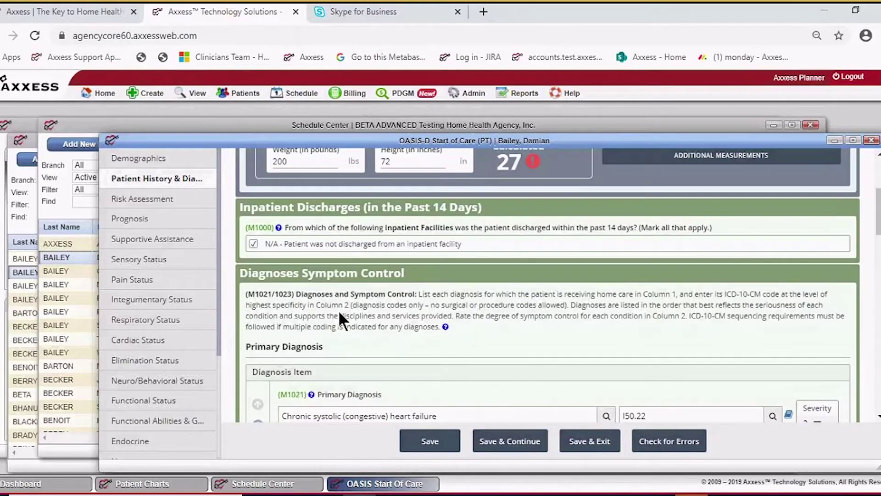
- Move the diagnosis History of falling up through the other diagnoses to become the primary diagnosis
{"action": "scroll", "coordinate": [338, 310], "scroll_direction": "down", "scroll_amount": 8}
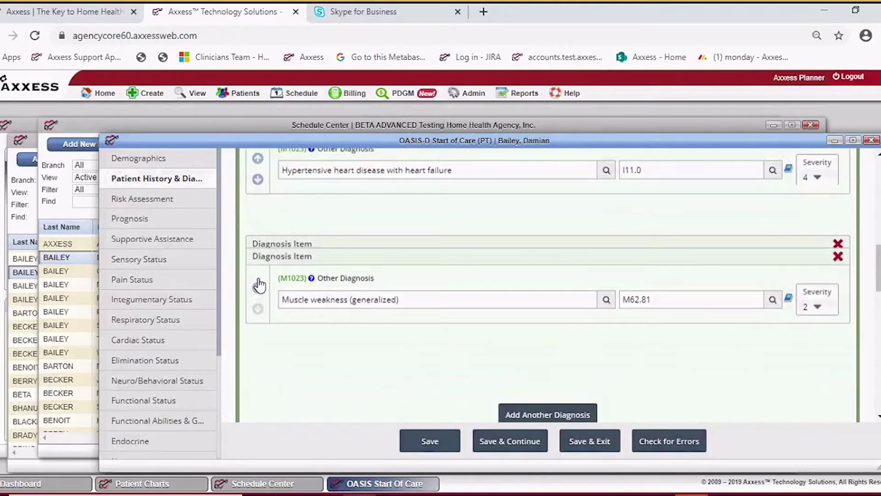
{"action": "left_click", "coordinate": [258, 276]}
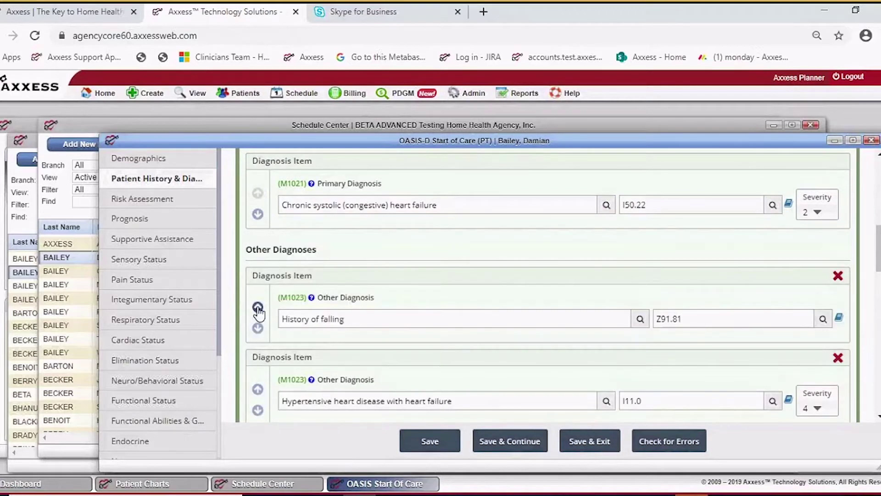
{"action": "left_click", "coordinate": [258, 306]}
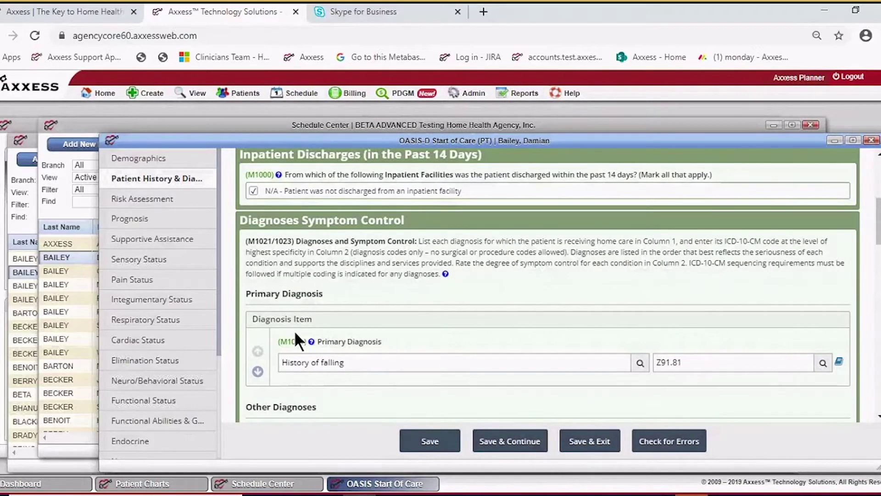
{"action": "scroll", "coordinate": [461, 272], "scroll_direction": "down", "scroll_amount": 3}
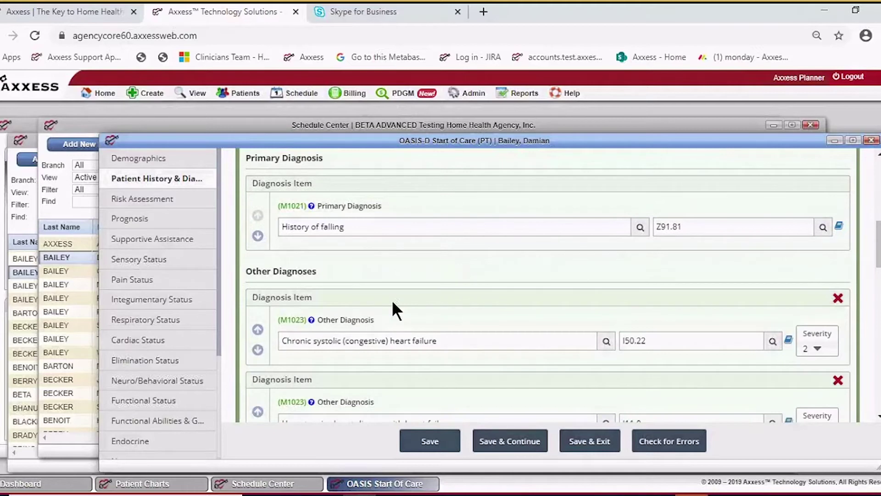
- View the MedlinePlus patient education information for the History of falling diagnosis, then close it
{"action": "left_click", "coordinate": [839, 227]}
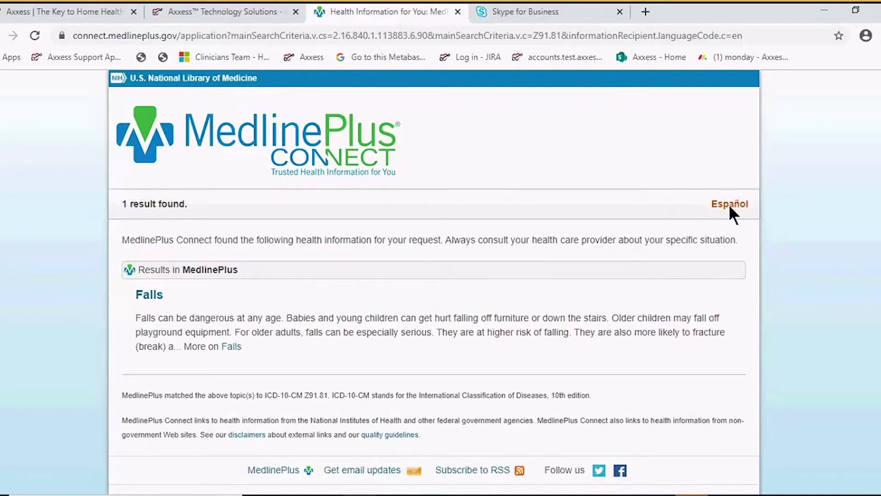
{"action": "scroll", "coordinate": [591, 316], "scroll_direction": "down", "scroll_amount": 1}
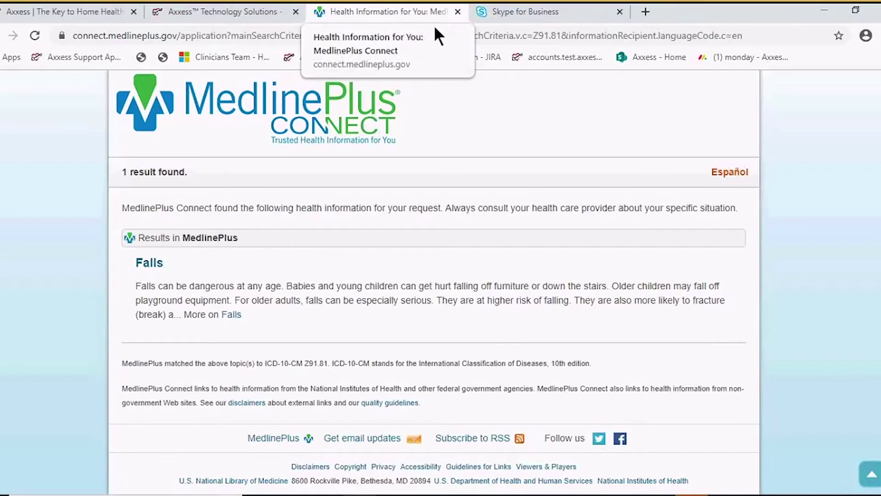
{"action": "left_click", "coordinate": [457, 11]}
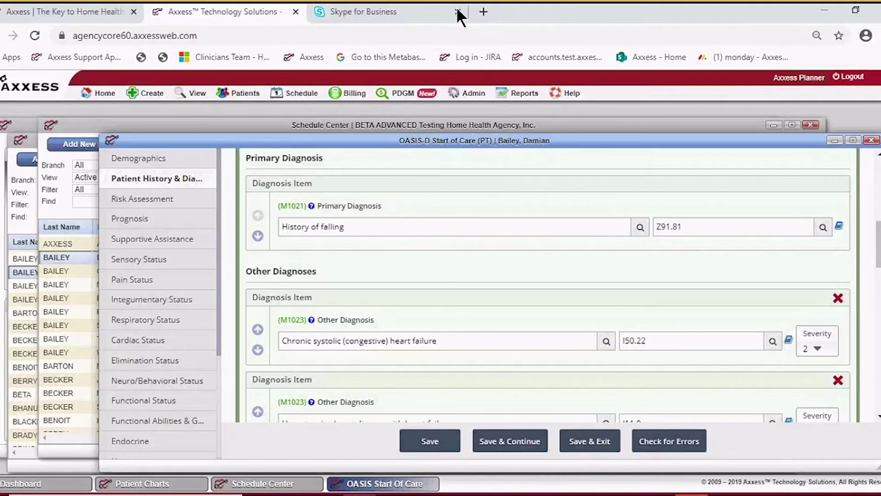
- Add three blank diagnosis items below Muscle weakness (generalized), and delete them again
{"action": "scroll", "coordinate": [521, 321], "scroll_direction": "down", "scroll_amount": 3}
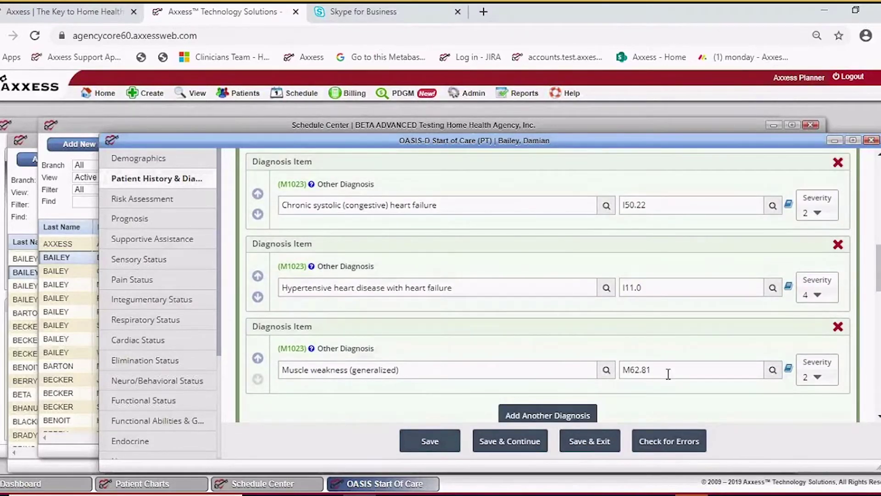
{"action": "scroll", "coordinate": [668, 374], "scroll_direction": "down", "scroll_amount": 3}
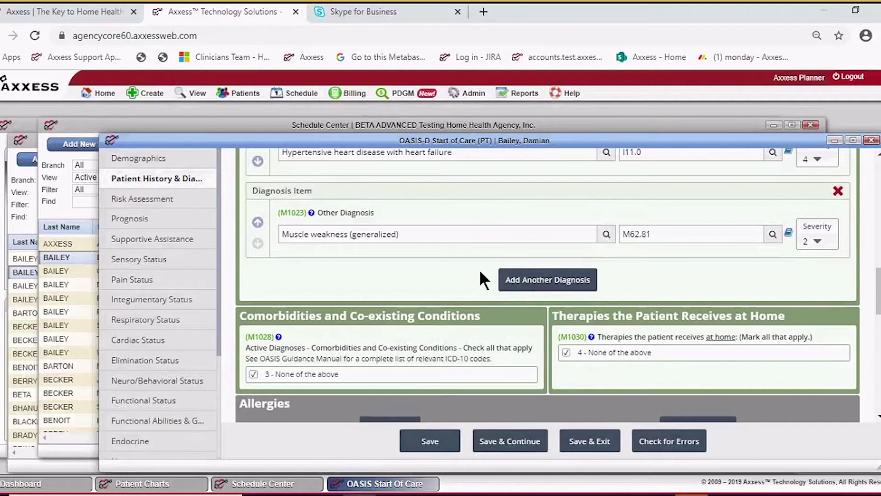
{"action": "scroll", "coordinate": [480, 271], "scroll_direction": "up", "scroll_amount": 3}
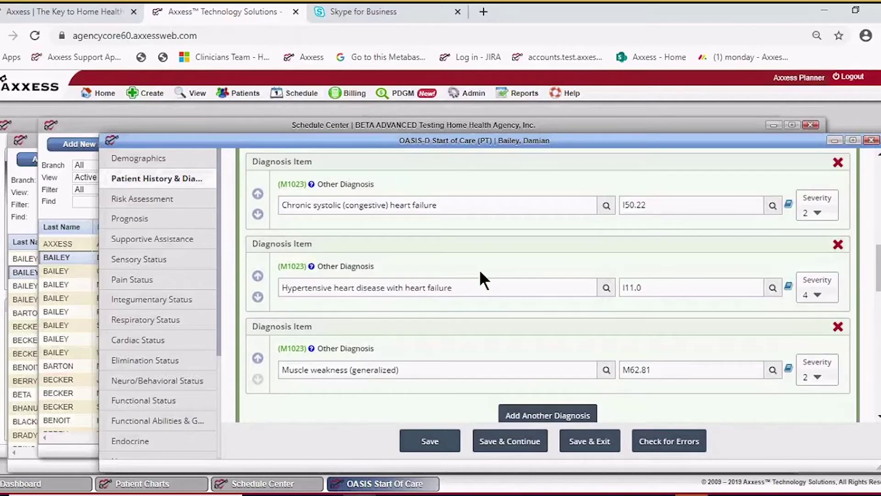
{"action": "scroll", "coordinate": [480, 271], "scroll_direction": "down", "scroll_amount": 6}
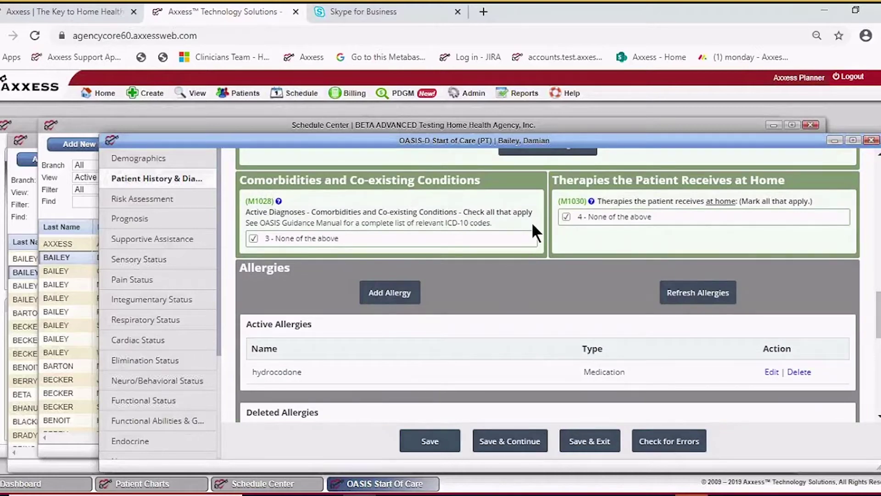
{"action": "scroll", "coordinate": [531, 221], "scroll_direction": "up", "scroll_amount": 6}
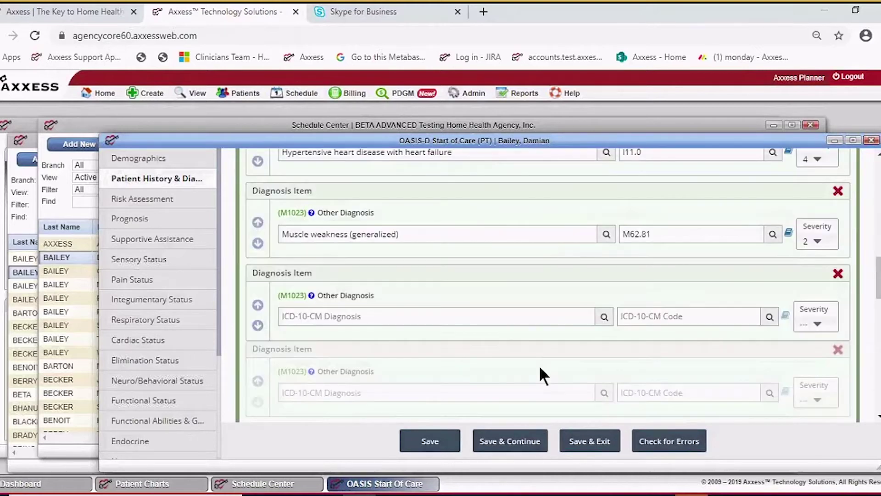
{"action": "scroll", "coordinate": [539, 367], "scroll_direction": "down", "scroll_amount": 1}
{"action": "scroll", "coordinate": [567, 368], "scroll_direction": "down", "scroll_amount": 1}
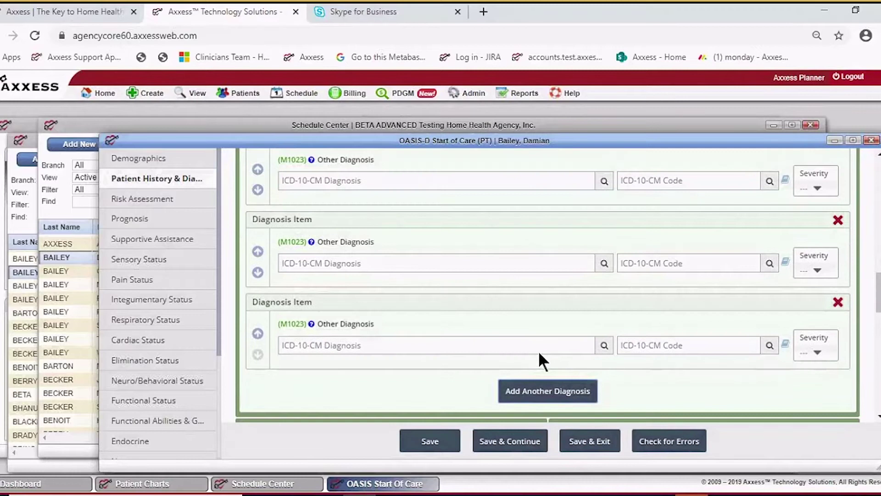
{"action": "left_click", "coordinate": [837, 303]}
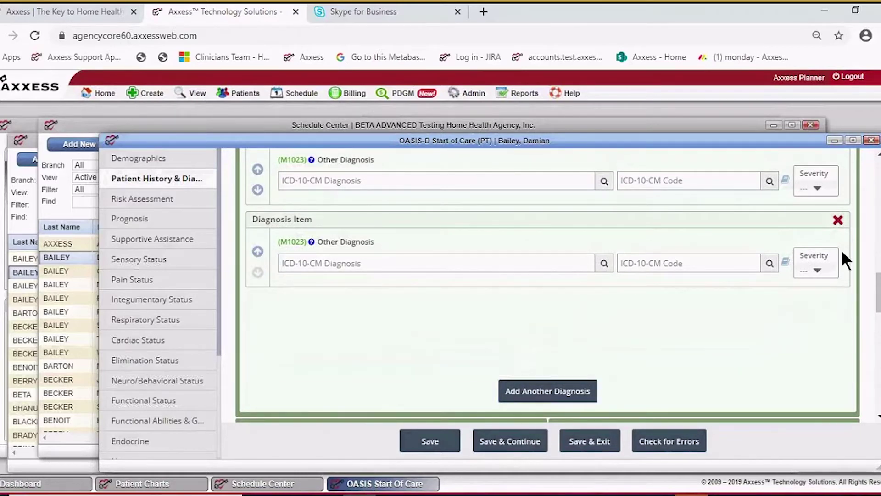
{"action": "left_click", "coordinate": [837, 221]}
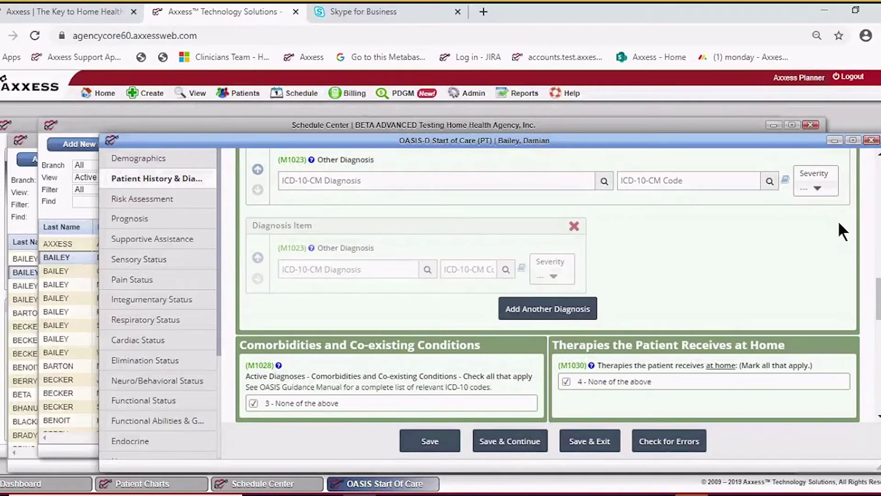
{"action": "left_click", "coordinate": [837, 280]}
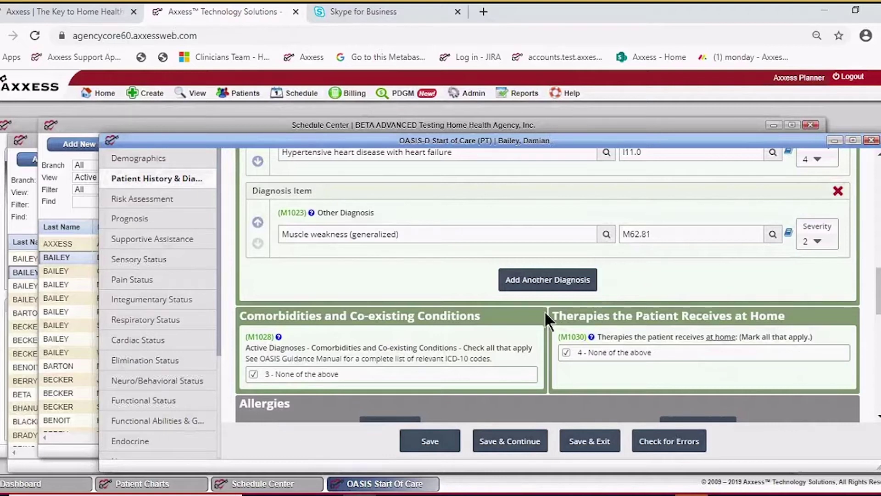
- Add a new allergy named Codiene with the type "medication- hives and itching", save it and dismiss the notification
{"action": "scroll", "coordinate": [544, 310], "scroll_direction": "down", "scroll_amount": 3}
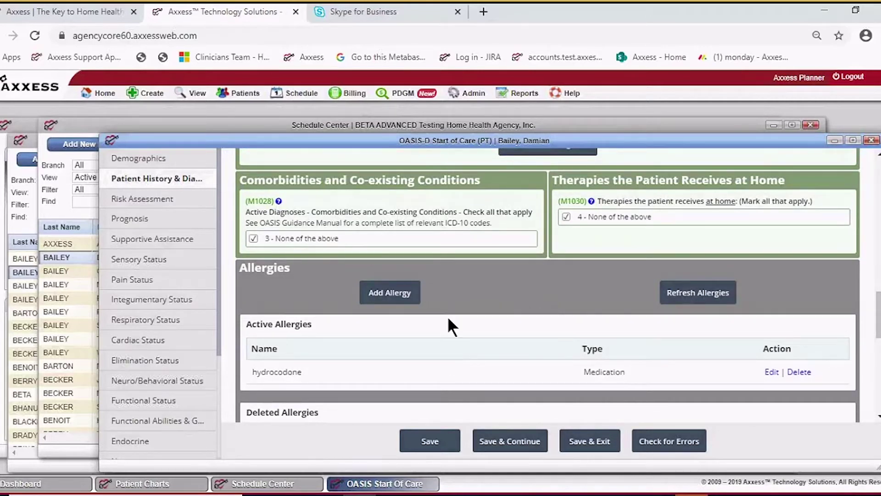
{"action": "left_click", "coordinate": [392, 298]}
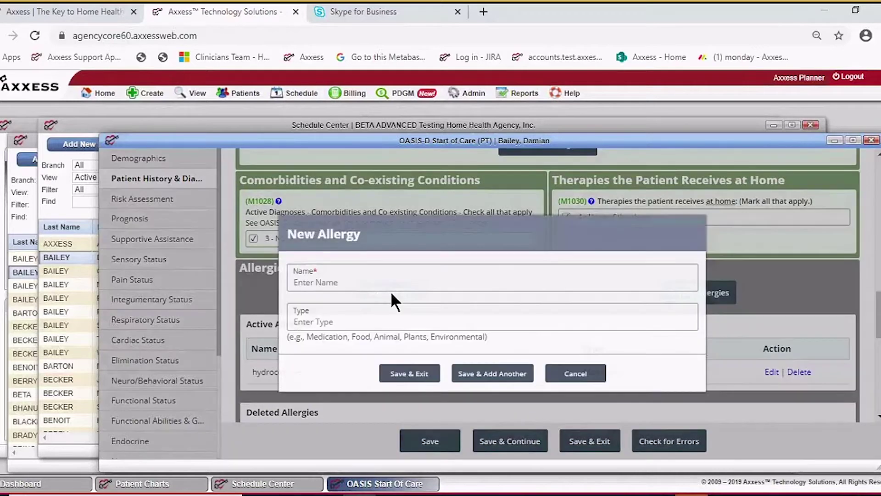
{"action": "left_click", "coordinate": [368, 275]}
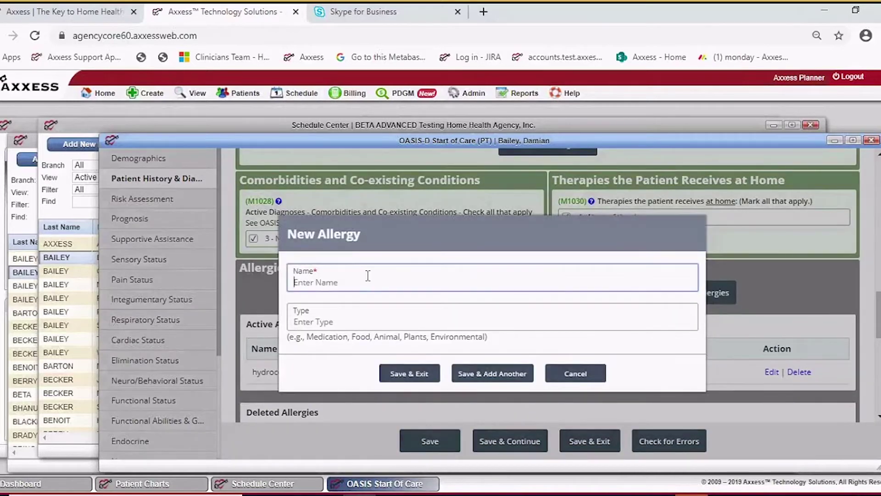
{"action": "type", "text": "Codiene"}
{"action": "left_click", "coordinate": [328, 321]}
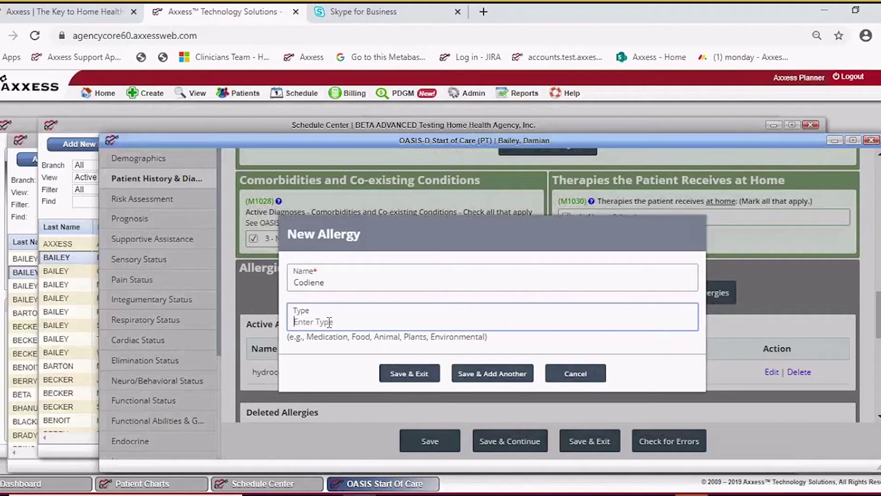
{"action": "type", "text": "medication"}
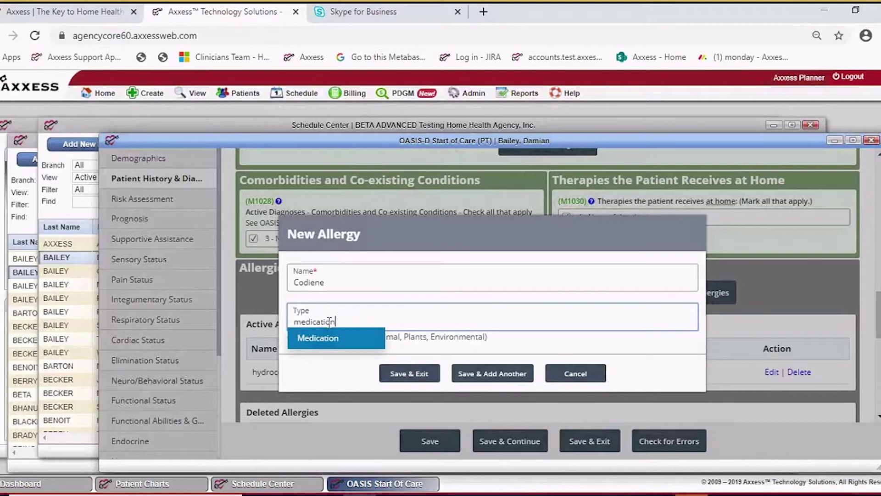
{"action": "type", "text": "- hives and itch"}
{"action": "key", "text": "BackSpace"}
{"action": "key", "text": "BackSpace"}
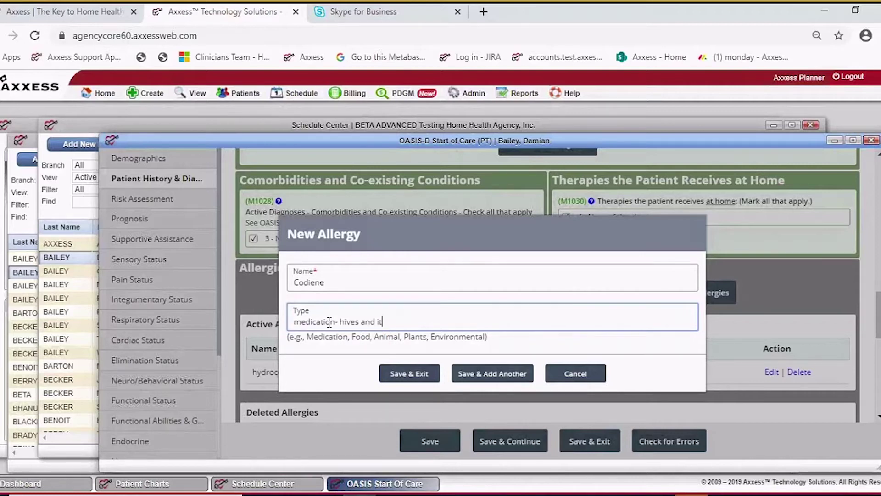
{"action": "type", "text": "chibg"}
{"action": "key", "text": "BackSpace"}
{"action": "key", "text": "BackSpace"}
{"action": "type", "text": "ng"}
{"action": "left_click", "coordinate": [411, 373]}
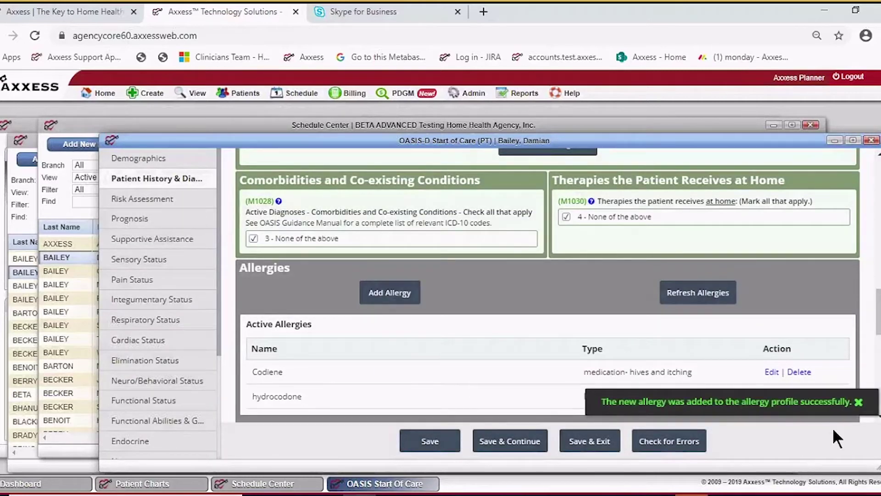
{"action": "left_click", "coordinate": [858, 402]}
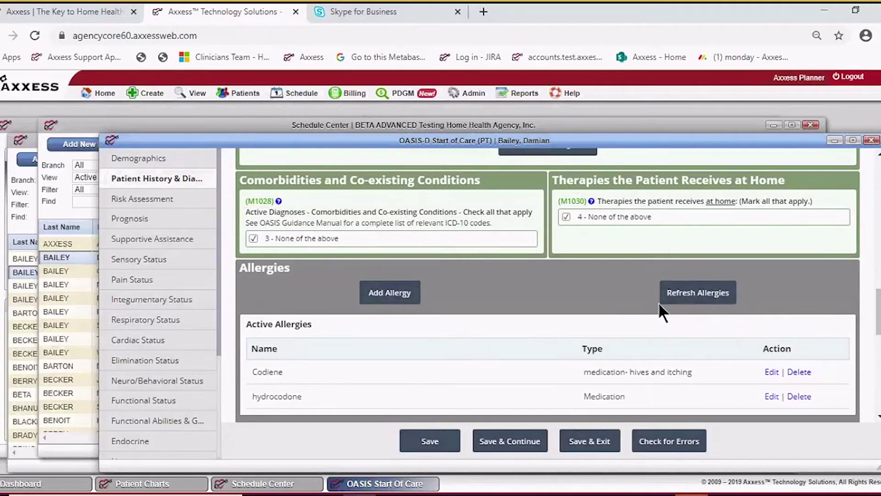
- Review the active and deleted allergies, then check the Plan of Care vital sign parameters from pulse rate to diastolic blood pressure
{"action": "scroll", "coordinate": [658, 302], "scroll_direction": "down", "scroll_amount": 3}
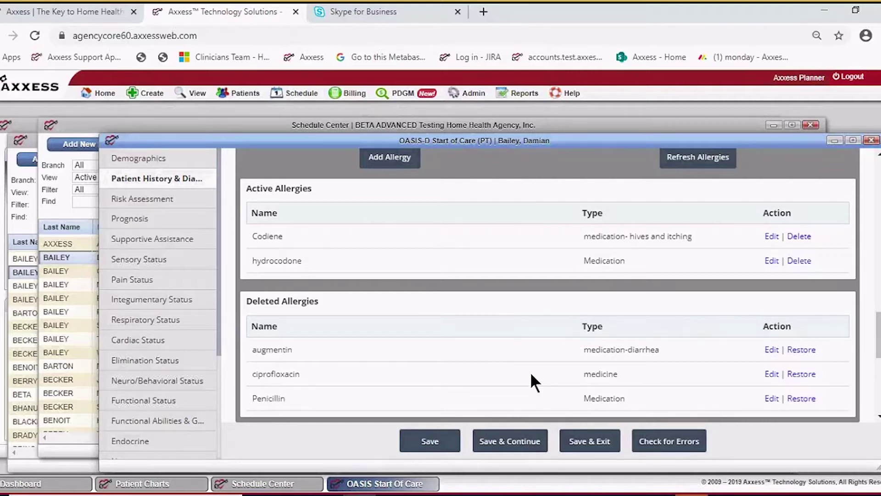
{"action": "scroll", "coordinate": [532, 374], "scroll_direction": "down", "scroll_amount": 6}
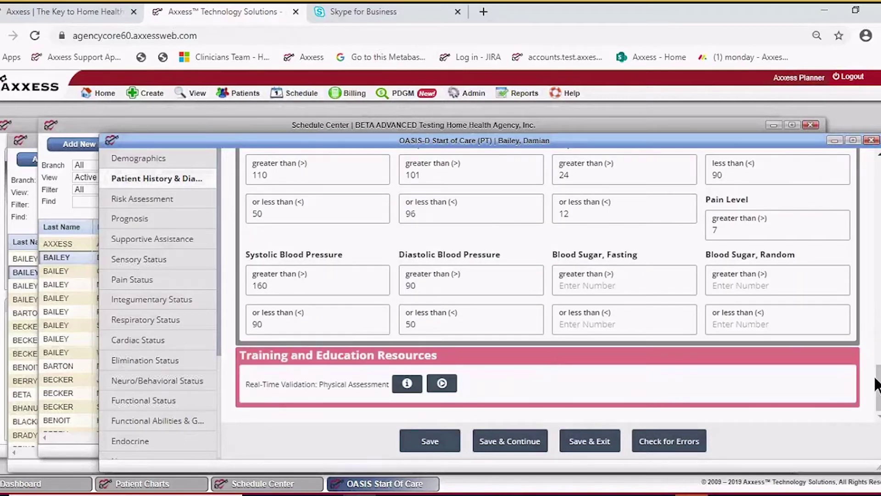
{"action": "left_click_drag", "start_coordinate": [879, 379], "coordinate": [879, 366]}
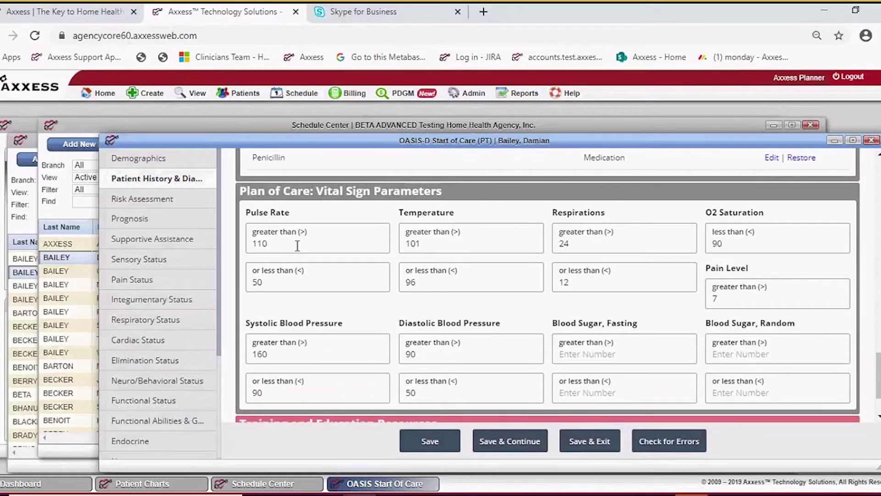
{"action": "key", "text": "Tab"}
{"action": "key", "text": "Tab"}
{"action": "key", "text": "Tab"}
{"action": "key", "text": "Tab"}
{"action": "key", "text": "Tab"}
{"action": "key", "text": "Tab"}
{"action": "key", "text": "Tab"}
{"action": "key", "text": "Tab"}
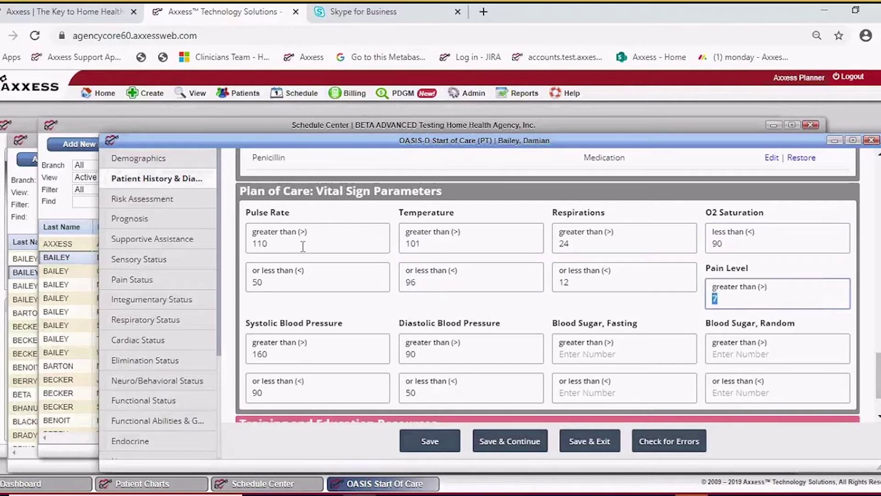
{"action": "key", "text": "Tab"}
{"action": "key", "text": "Tab"}
{"action": "key", "text": "Tab"}
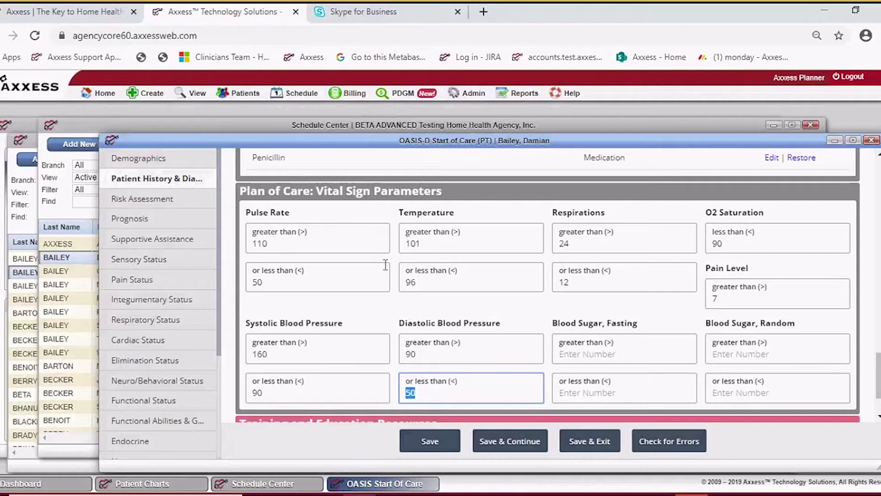
{"action": "scroll", "coordinate": [385, 265], "scroll_direction": "down", "scroll_amount": 1}
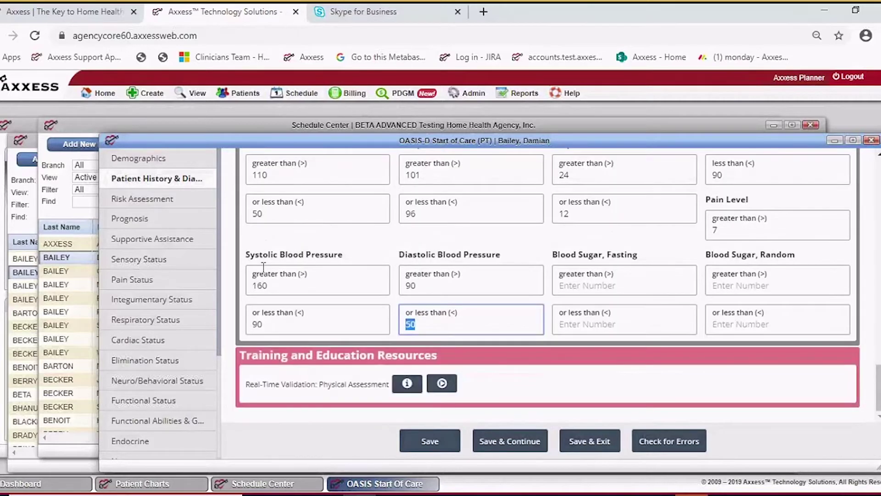
- Inactivate the Flu immunization in the Risk Assessment section's immunization log and confirm it
{"action": "left_click", "coordinate": [154, 206]}
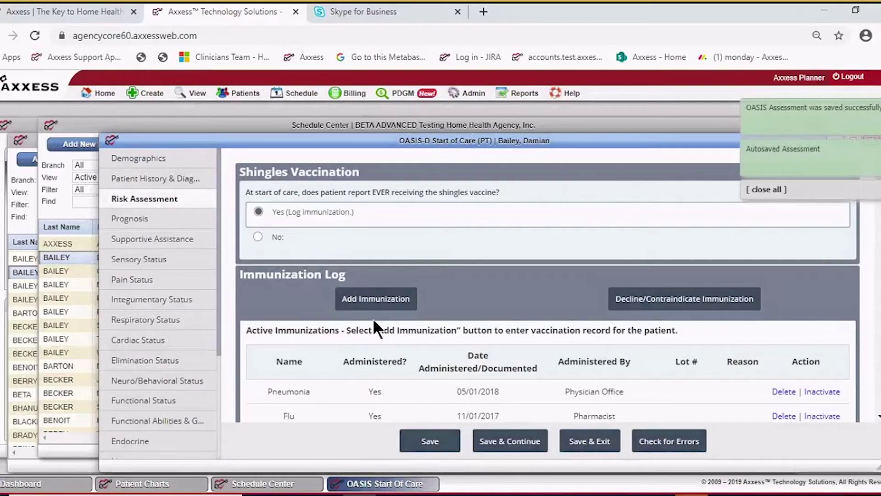
{"action": "scroll", "coordinate": [376, 312], "scroll_direction": "down", "scroll_amount": 3}
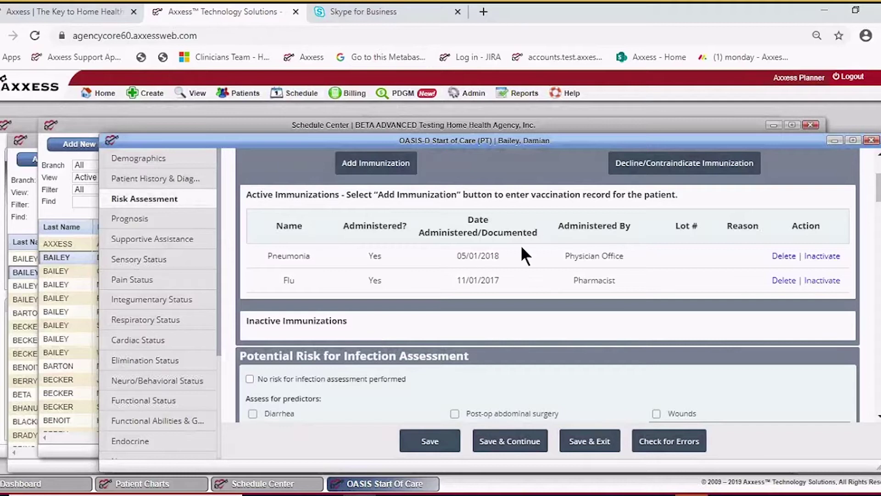
{"action": "left_click", "coordinate": [822, 280]}
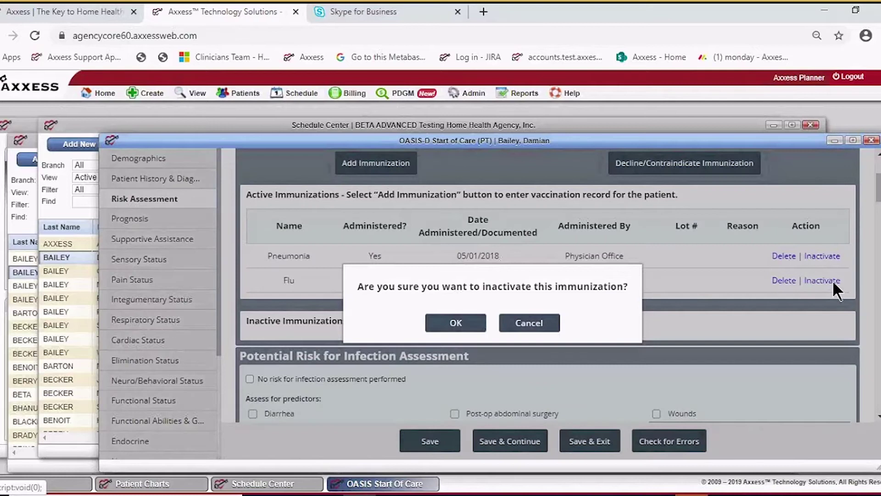
{"action": "left_click", "coordinate": [456, 323]}
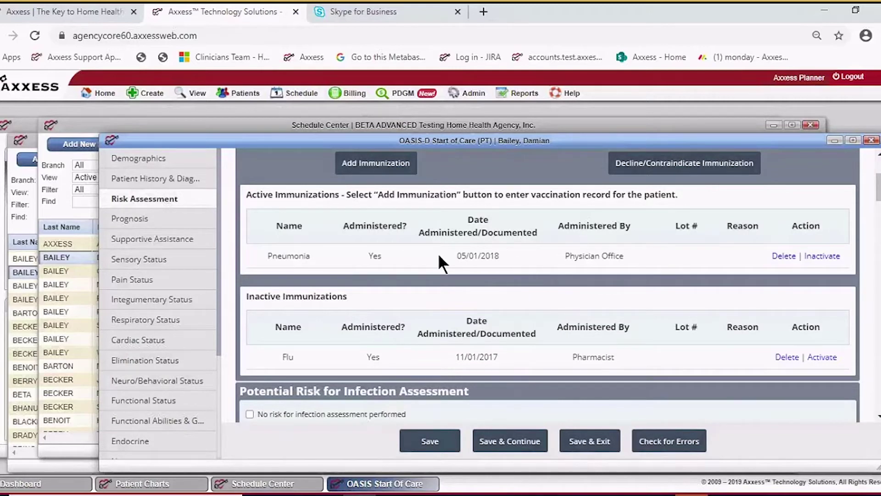
- Identify the patient as high risk for infection in the Potential Risk for Infection Assessment
{"action": "scroll", "coordinate": [490, 301], "scroll_direction": "down", "scroll_amount": 3}
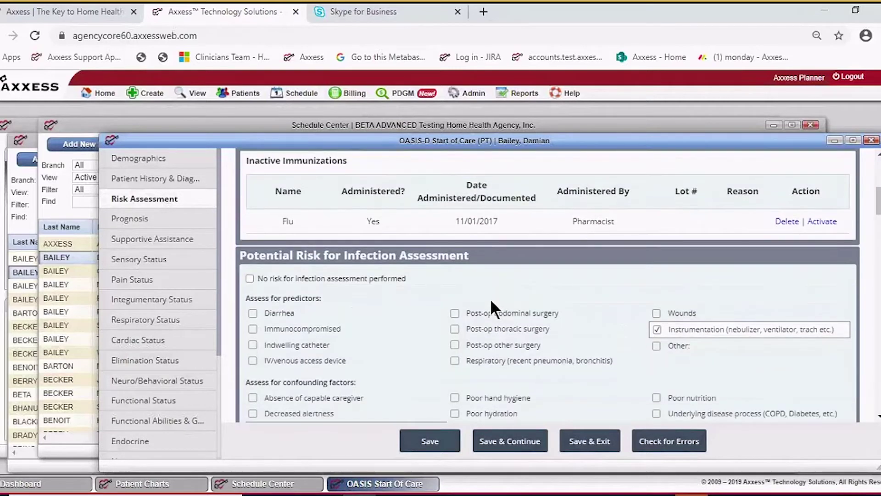
{"action": "scroll", "coordinate": [490, 298], "scroll_direction": "down", "scroll_amount": 3}
{"action": "scroll", "coordinate": [491, 288], "scroll_direction": "up", "scroll_amount": 3}
{"action": "scroll", "coordinate": [491, 287], "scroll_direction": "down", "scroll_amount": 3}
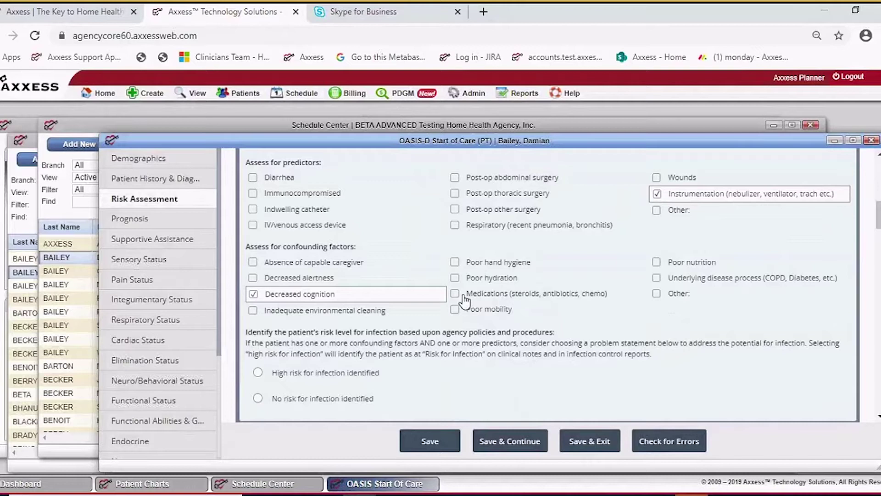
{"action": "scroll", "coordinate": [464, 299], "scroll_direction": "up", "scroll_amount": 3}
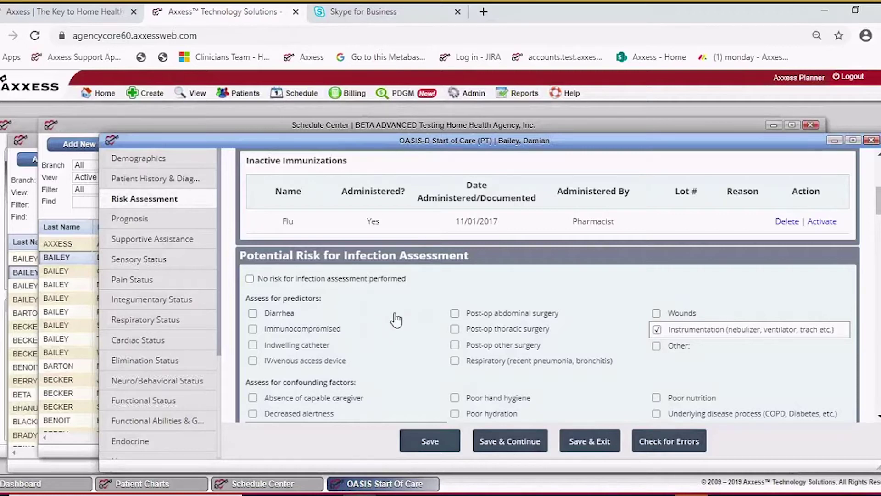
{"action": "scroll", "coordinate": [395, 320], "scroll_direction": "down", "scroll_amount": 3}
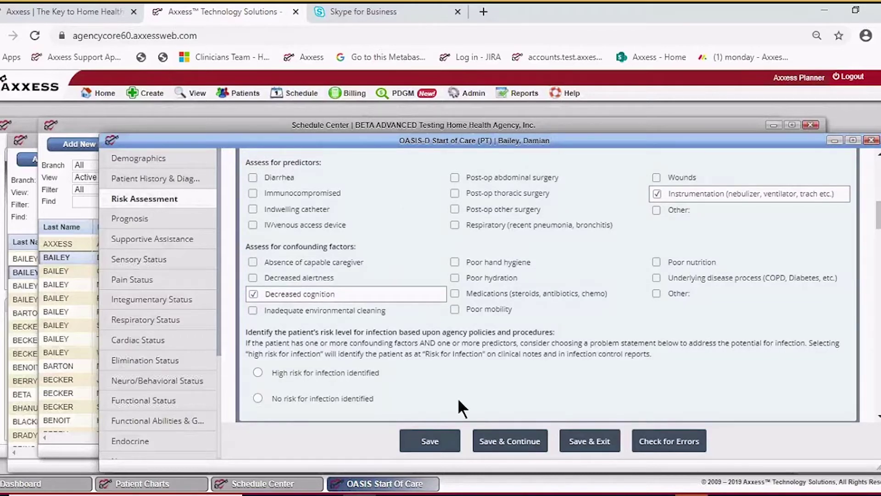
{"action": "left_click", "coordinate": [257, 370]}
- Examine the hospitalization risk items, height and weight, and the problem statement with its interventions under Orders for Discipline and Treatment
{"action": "scroll", "coordinate": [461, 348], "scroll_direction": "down", "scroll_amount": 5}
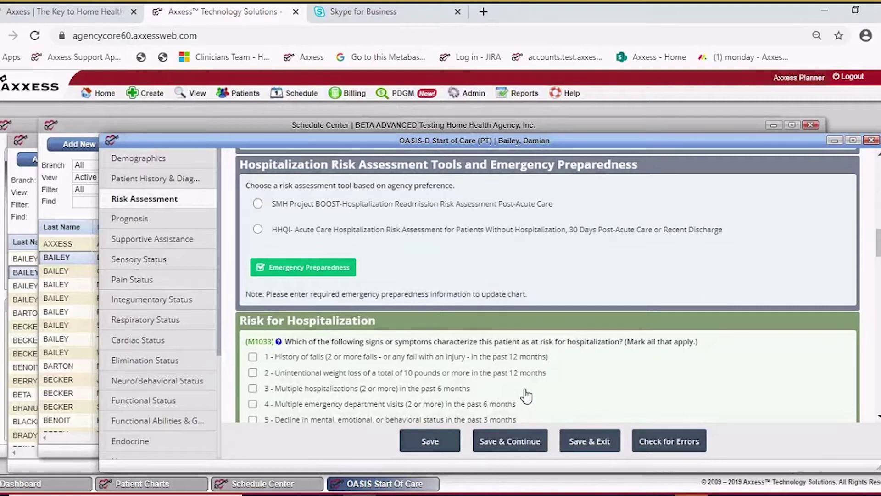
{"action": "scroll", "coordinate": [526, 396], "scroll_direction": "down", "scroll_amount": 10}
{"action": "scroll", "coordinate": [533, 399], "scroll_direction": "down", "scroll_amount": 3}
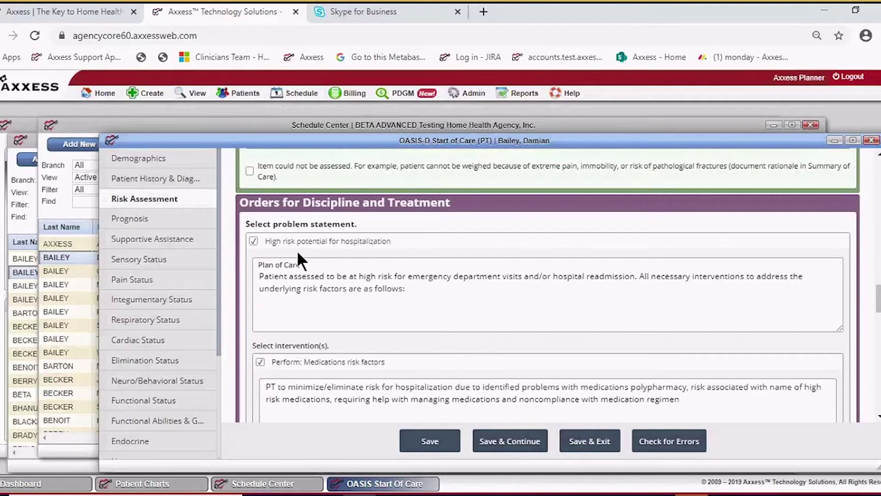
{"action": "scroll", "coordinate": [349, 298], "scroll_direction": "down", "scroll_amount": 3}
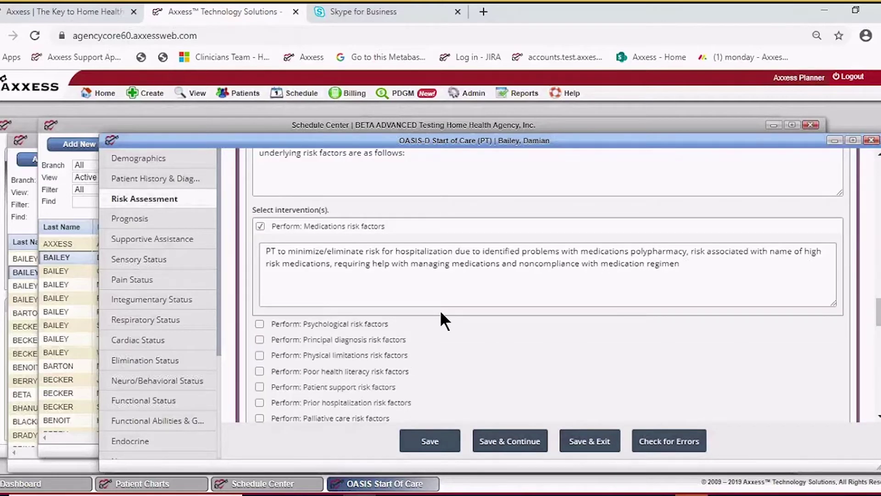
{"action": "scroll", "coordinate": [458, 296], "scroll_direction": "up", "scroll_amount": 3}
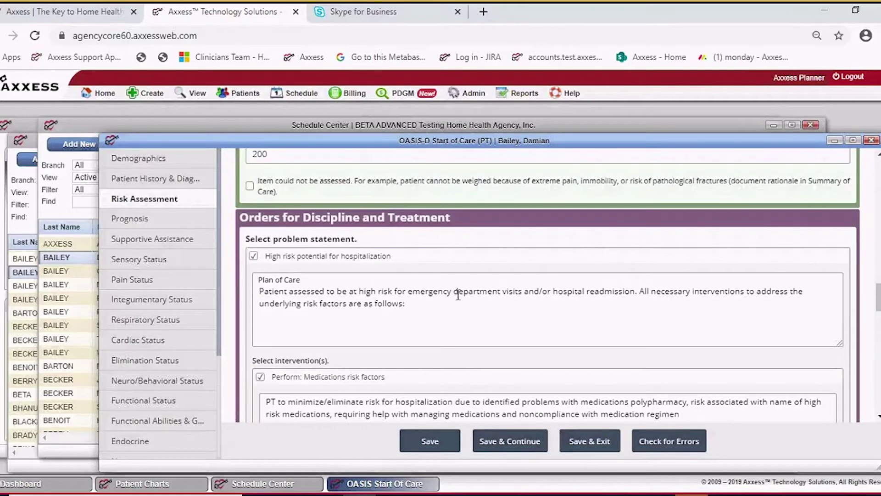
{"action": "scroll", "coordinate": [457, 295], "scroll_direction": "up", "scroll_amount": 5}
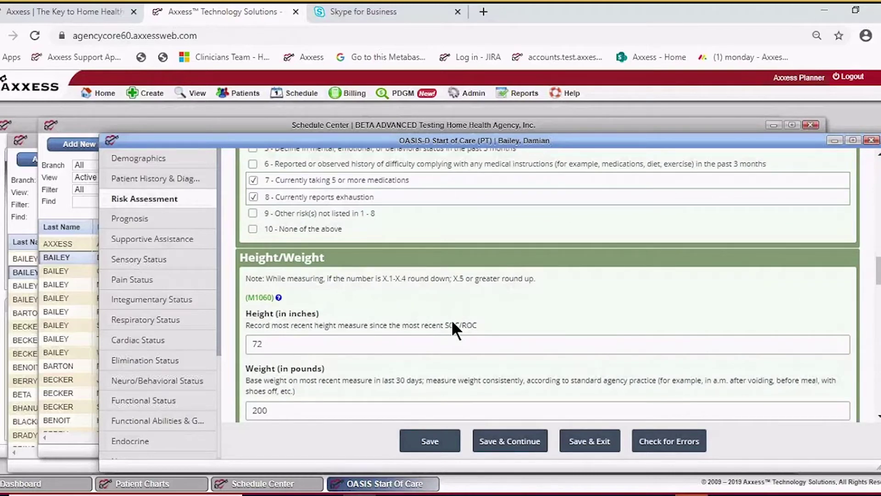
{"action": "scroll", "coordinate": [450, 333], "scroll_direction": "up", "scroll_amount": 2}
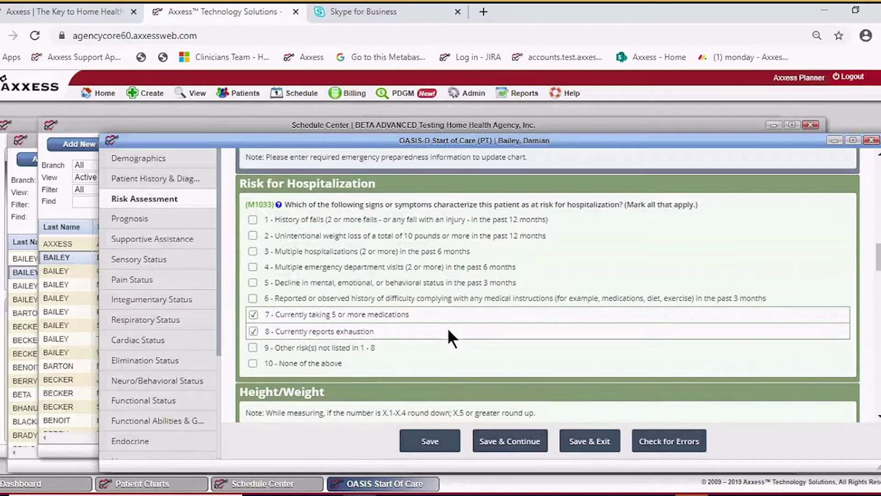
{"action": "scroll", "coordinate": [449, 332], "scroll_direction": "up", "scroll_amount": 6}
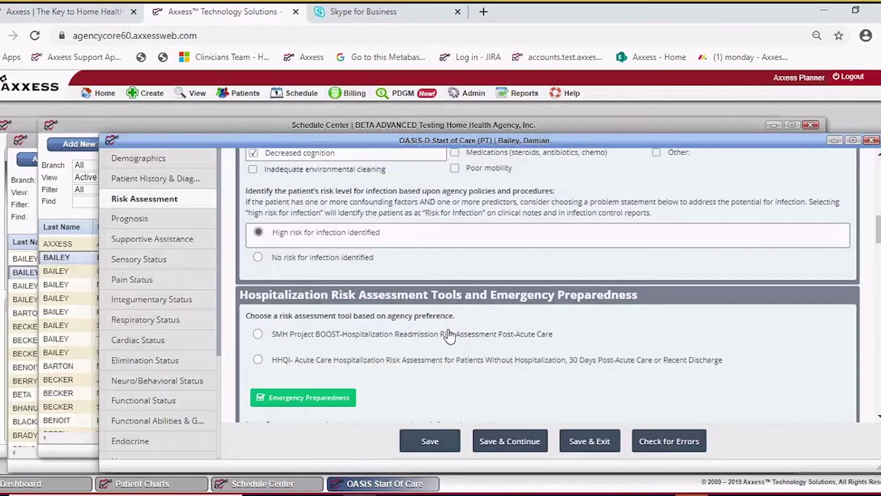
- Choose the SMH Project BOOST readmission risk tool and mark Problems with medications and Psychological as risk factors
{"action": "scroll", "coordinate": [448, 335], "scroll_direction": "down", "scroll_amount": 3}
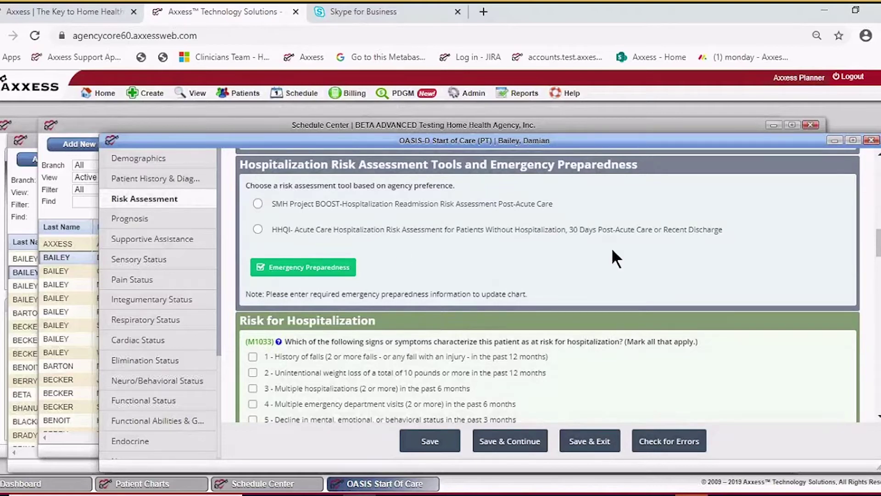
{"action": "left_click", "coordinate": [258, 203]}
{"action": "scroll", "coordinate": [413, 275], "scroll_direction": "down", "scroll_amount": 3}
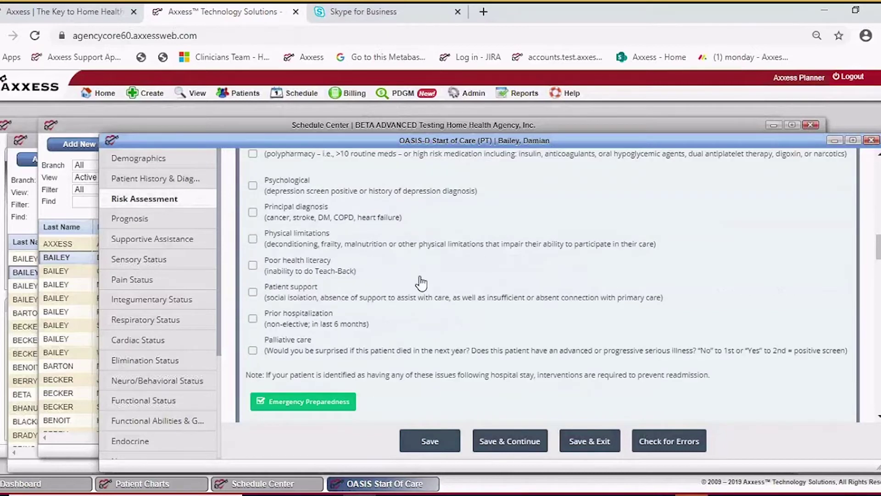
{"action": "scroll", "coordinate": [421, 282], "scroll_direction": "down", "scroll_amount": 3}
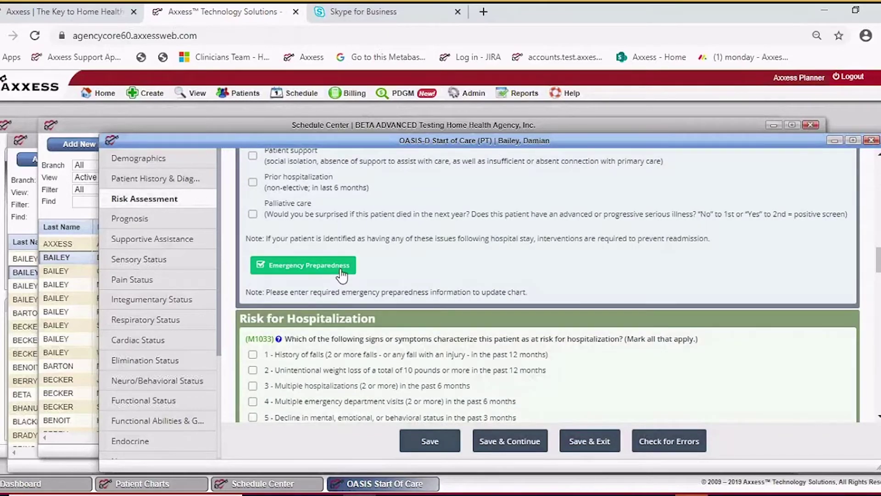
{"action": "scroll", "coordinate": [342, 276], "scroll_direction": "up", "scroll_amount": 6}
{"action": "left_click", "coordinate": [253, 297]}
{"action": "left_click", "coordinate": [253, 345]}
{"action": "scroll", "coordinate": [333, 310], "scroll_direction": "down", "scroll_amount": 3}
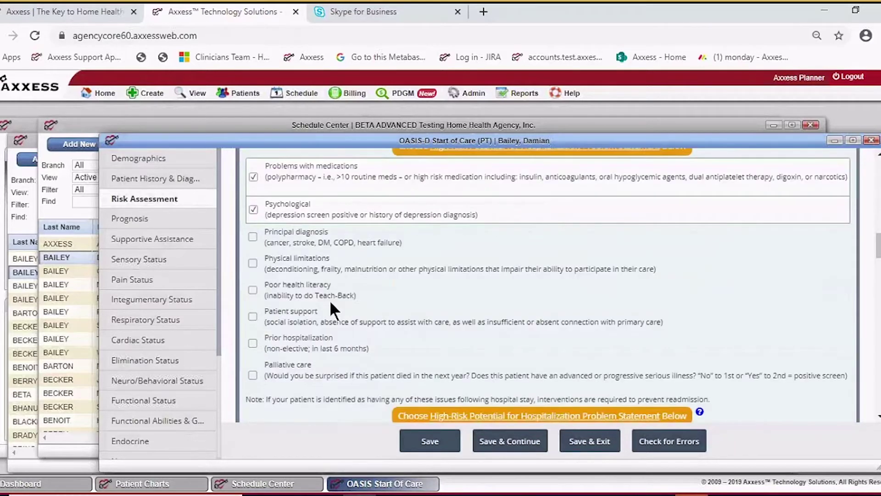
{"action": "scroll", "coordinate": [428, 303], "scroll_direction": "up", "scroll_amount": 3}
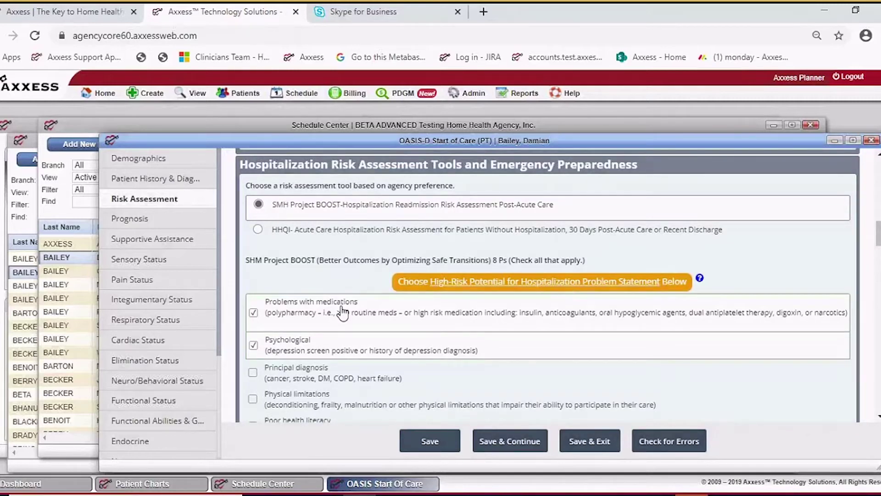
- Review the patient's emergency triage and additional Emergency Preparedness information, then save and exit it
{"action": "scroll", "coordinate": [342, 313], "scroll_direction": "down", "scroll_amount": 3}
{"action": "scroll", "coordinate": [341, 313], "scroll_direction": "down", "scroll_amount": 3}
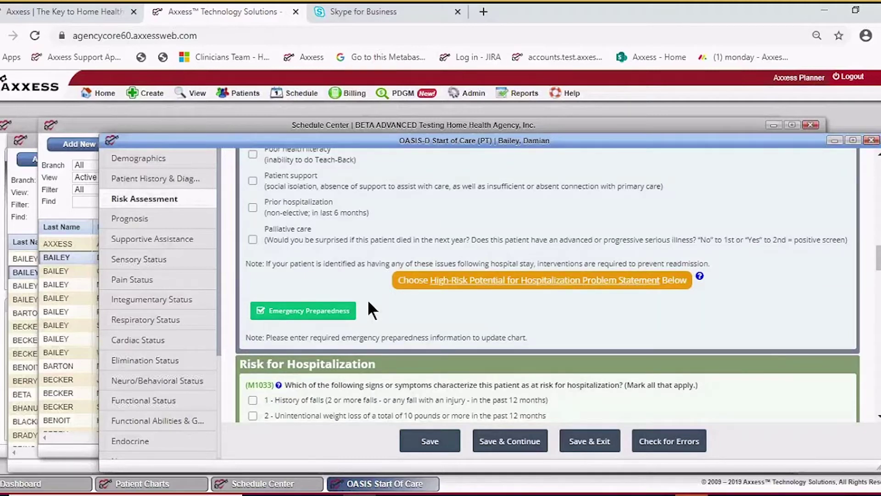
{"action": "scroll", "coordinate": [334, 281], "scroll_direction": "down", "scroll_amount": 3}
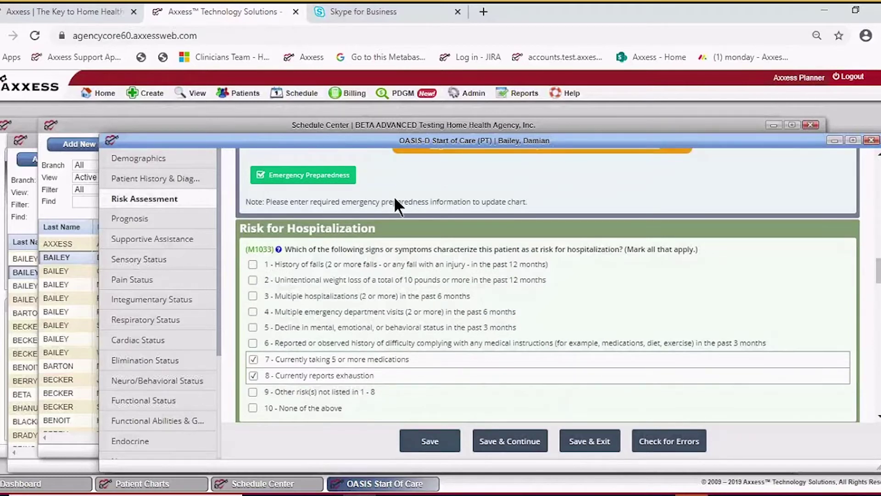
{"action": "scroll", "coordinate": [396, 205], "scroll_direction": "up", "scroll_amount": 2}
{"action": "scroll", "coordinate": [395, 204], "scroll_direction": "up", "scroll_amount": 1}
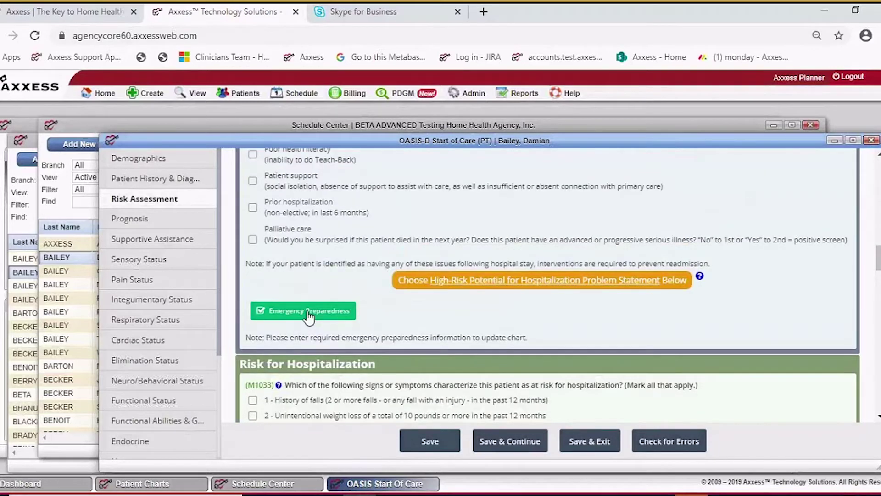
{"action": "left_click", "coordinate": [307, 316]}
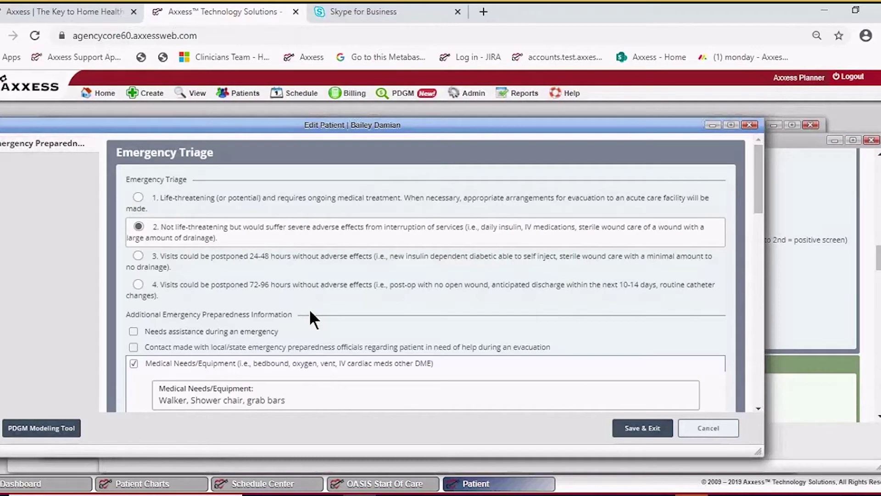
{"action": "scroll", "coordinate": [389, 273], "scroll_direction": "down", "scroll_amount": 3}
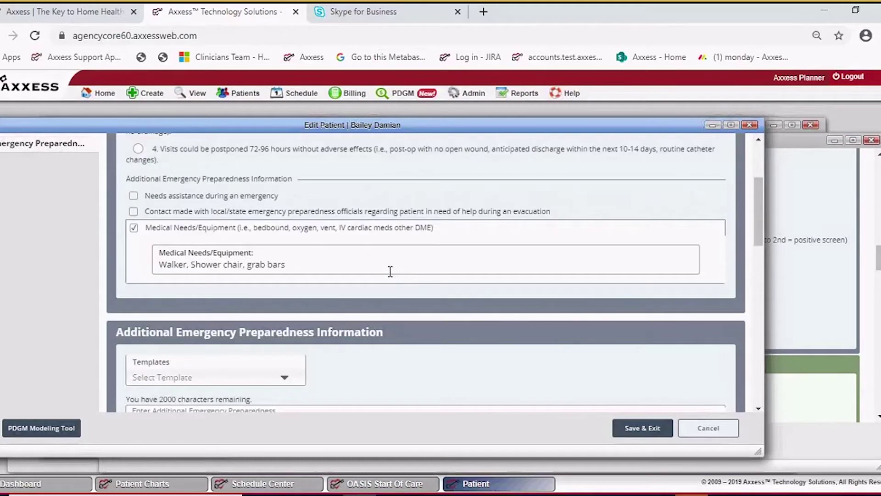
{"action": "scroll", "coordinate": [390, 271], "scroll_direction": "down", "scroll_amount": 3}
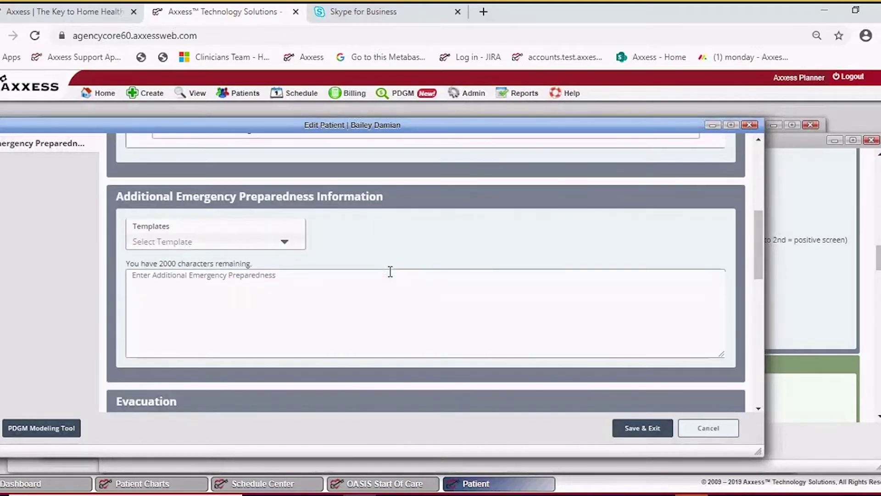
{"action": "scroll", "coordinate": [180, 271], "scroll_direction": "up", "scroll_amount": 6}
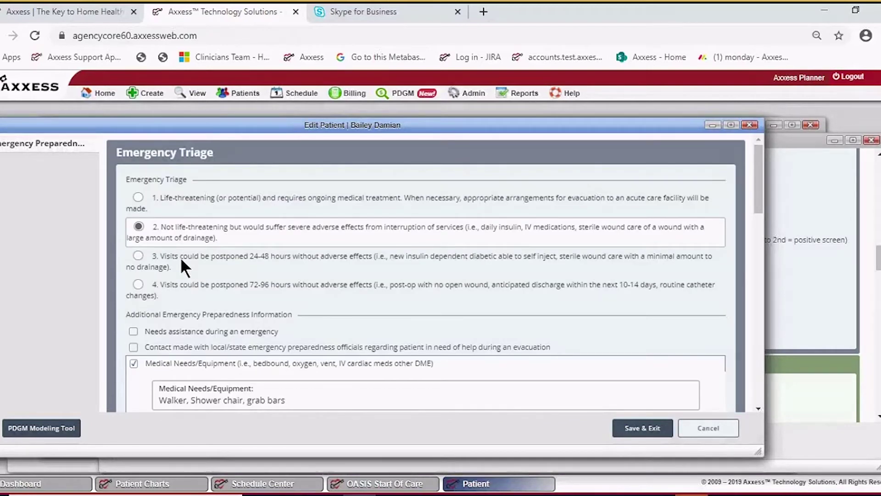
{"action": "left_click", "coordinate": [635, 428]}
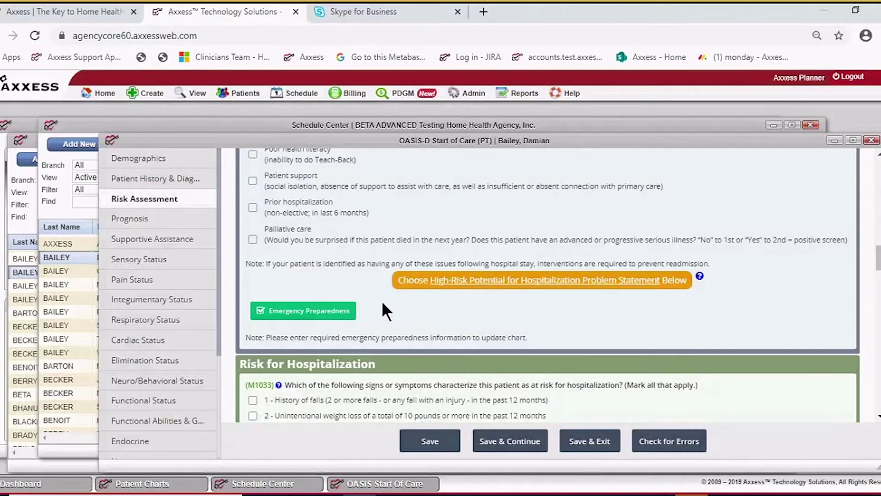
- Clear the High risk potential for hospitalization problem statement under Orders for Discipline and Treatment, and select it again
{"action": "scroll", "coordinate": [382, 299], "scroll_direction": "up", "scroll_amount": 3}
{"action": "scroll", "coordinate": [381, 299], "scroll_direction": "up", "scroll_amount": 3}
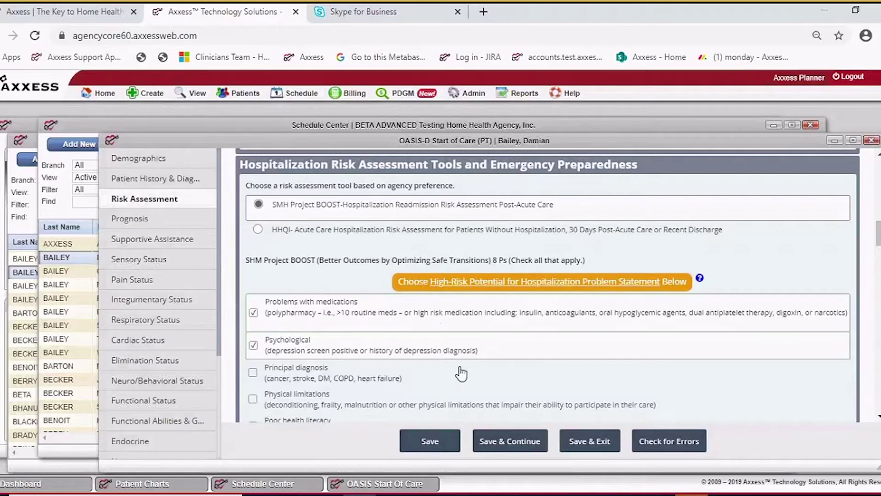
{"action": "scroll", "coordinate": [462, 374], "scroll_direction": "down", "scroll_amount": 10}
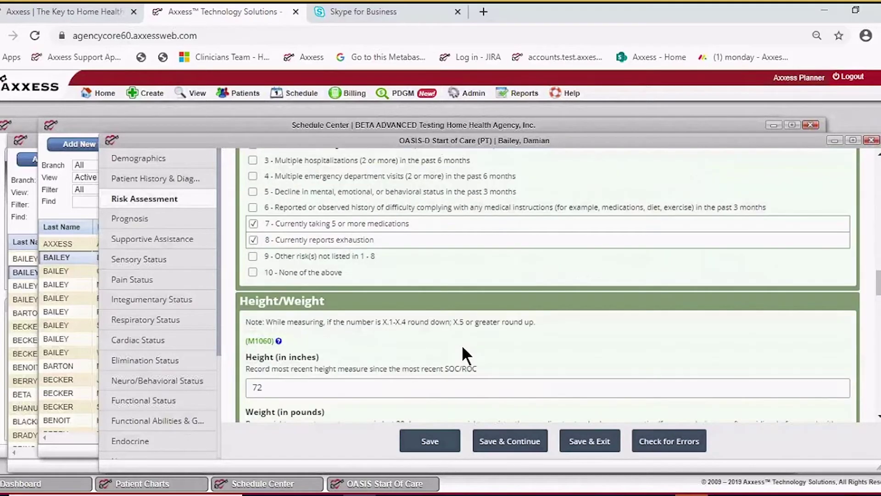
{"action": "scroll", "coordinate": [462, 345], "scroll_direction": "down", "scroll_amount": 3}
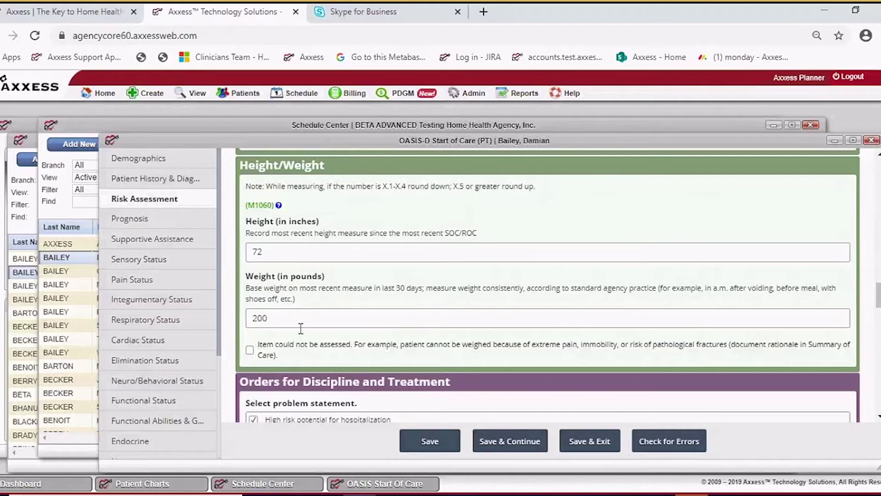
{"action": "scroll", "coordinate": [305, 316], "scroll_direction": "down", "scroll_amount": 2}
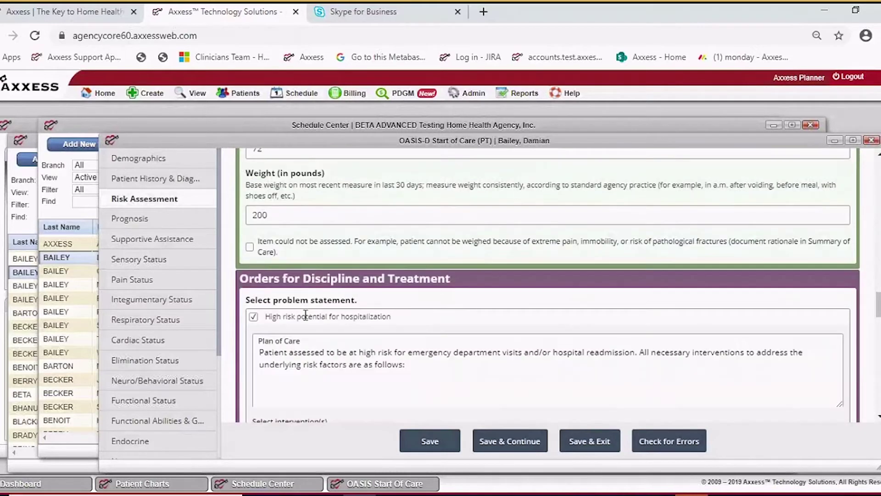
{"action": "scroll", "coordinate": [305, 316], "scroll_direction": "down", "scroll_amount": 1}
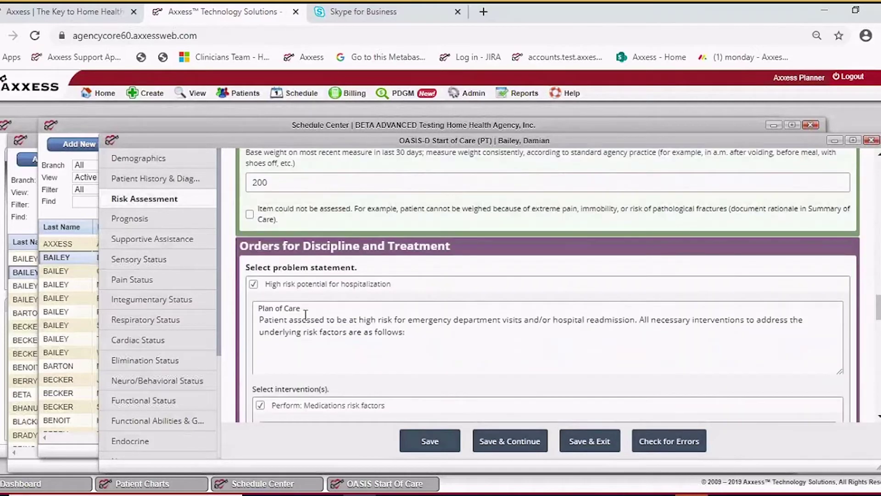
{"action": "left_click", "coordinate": [253, 285]}
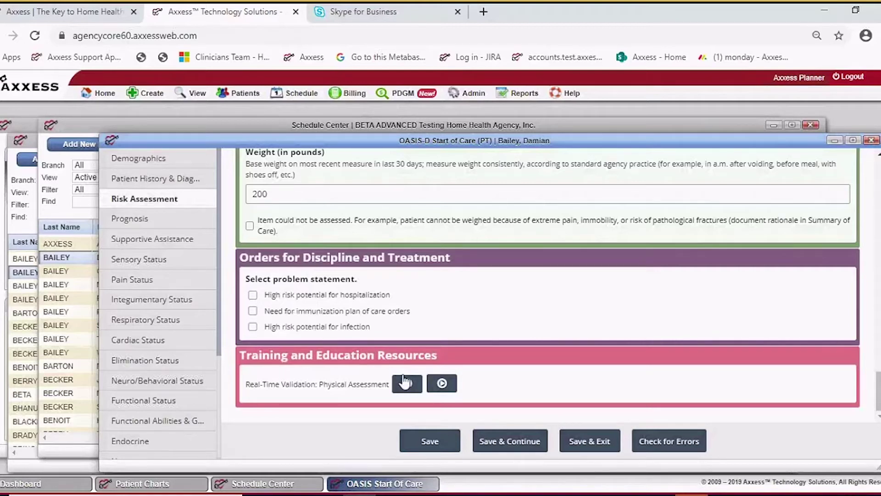
{"action": "left_click", "coordinate": [254, 294]}
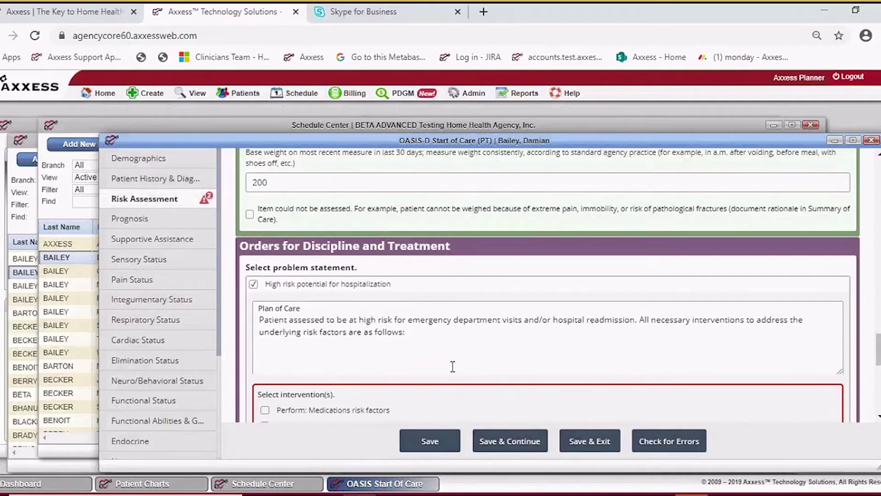
- Complete the hospitalization risk Plan of Care statement with the risk factors "multiple medications and coginitive deficits. Hx of frequent UTI."
{"action": "left_click_drag", "start_coordinate": [407, 331], "coordinate": [387, 331]}
{"action": "key", "text": "BackSpace"}
{"action": "type", "text": "ows:"}
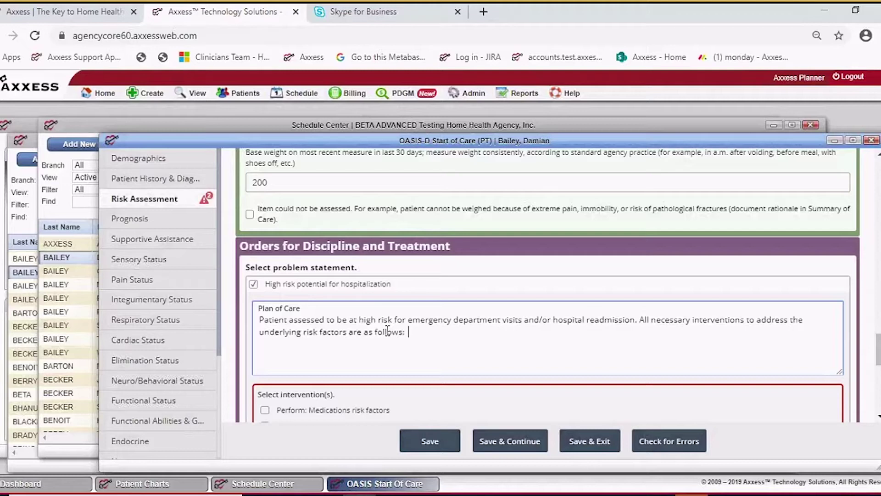
{"action": "scroll", "coordinate": [468, 332], "scroll_direction": "up", "scroll_amount": 10}
{"action": "scroll", "coordinate": [475, 330], "scroll_direction": "down", "scroll_amount": 5}
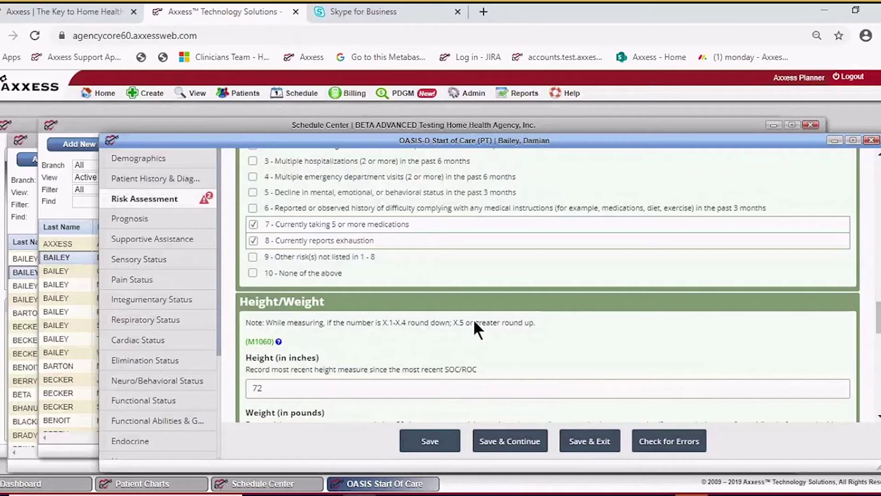
{"action": "scroll", "coordinate": [475, 323], "scroll_direction": "up", "scroll_amount": 2}
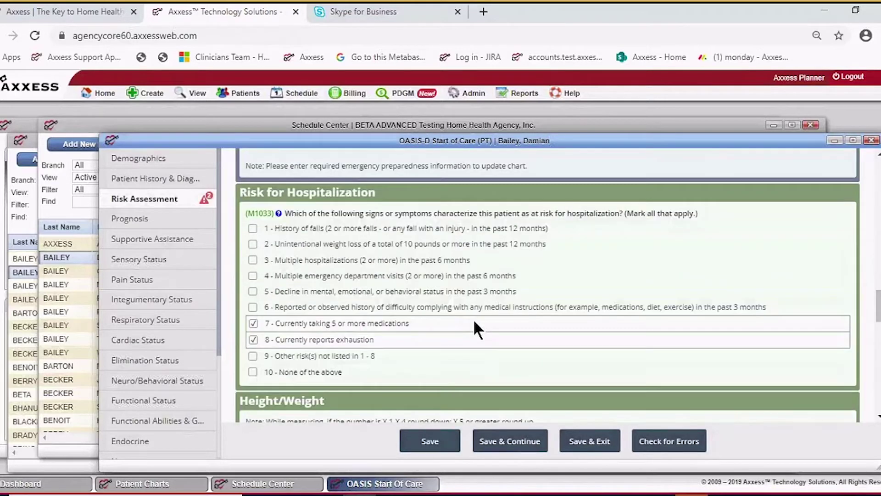
{"action": "scroll", "coordinate": [476, 321], "scroll_direction": "up", "scroll_amount": 6}
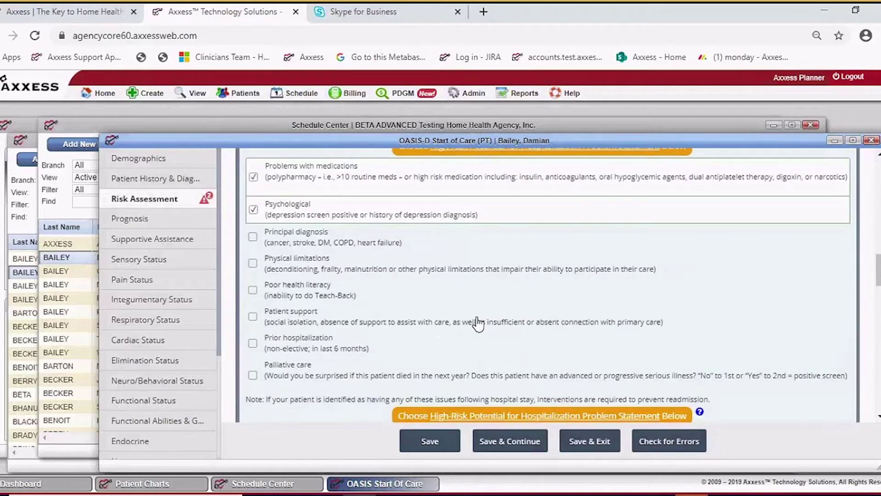
{"action": "scroll", "coordinate": [480, 316], "scroll_direction": "down", "scroll_amount": 5}
{"action": "scroll", "coordinate": [482, 311], "scroll_direction": "down", "scroll_amount": 3}
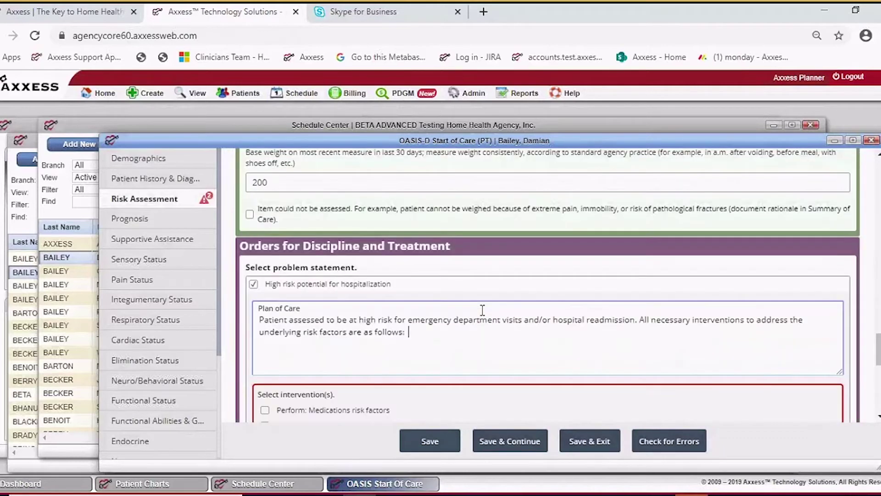
{"action": "type", "text": "multiple medications"}
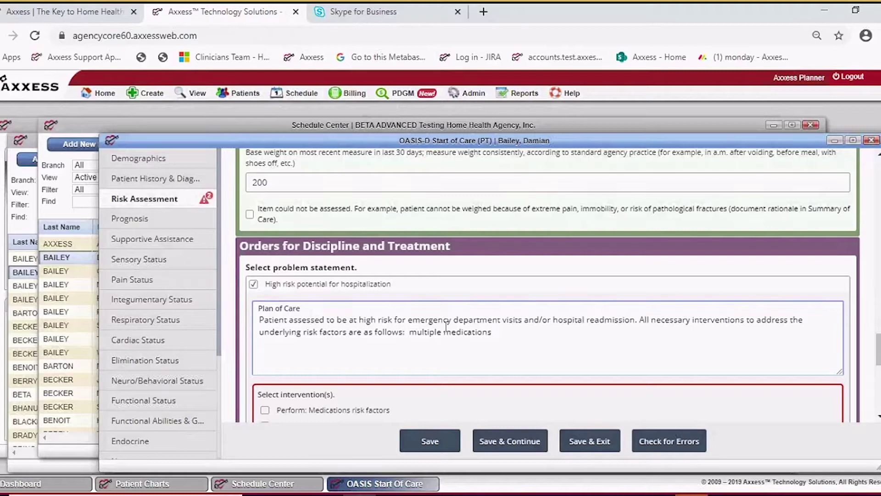
{"action": "type", "text": "and coginitive deficits.  "}
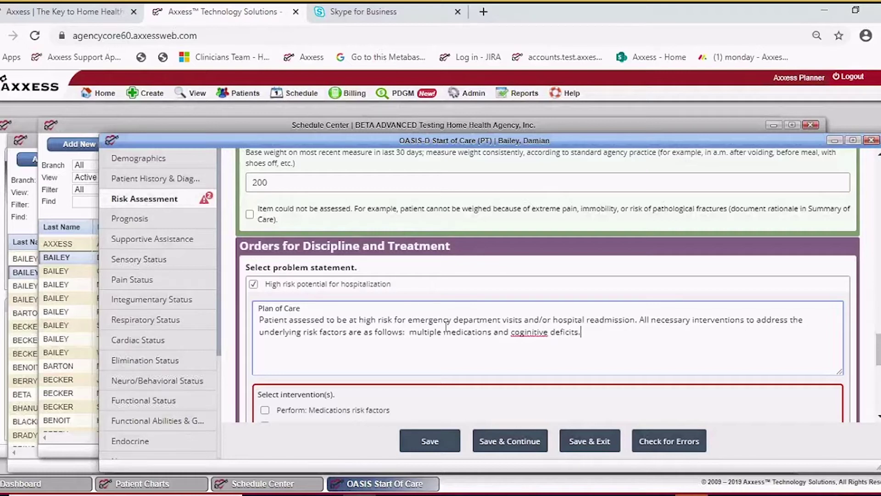
{"action": "type", "text": "Hx of frequent UTI."}
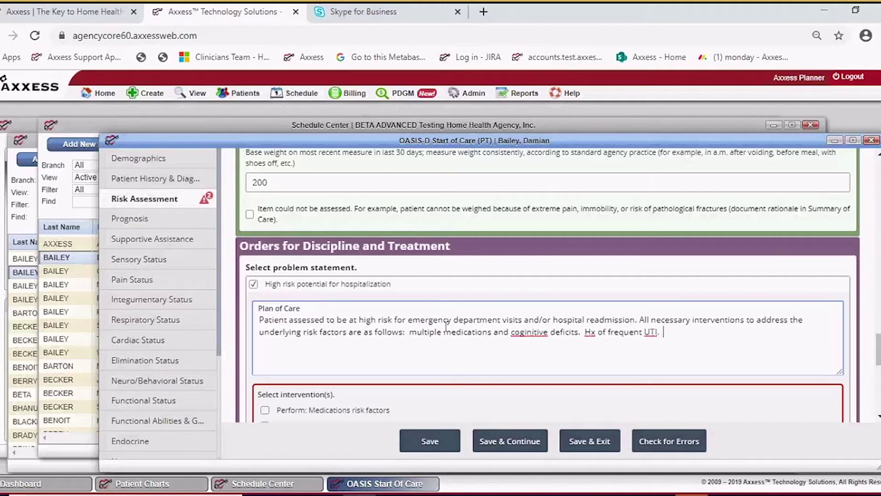
- Select the Perform: Medications risk factors intervention and remove the asterisks around its polypharmacy and medication regimen wording
{"action": "scroll", "coordinate": [445, 323], "scroll_direction": "down", "scroll_amount": 5}
{"action": "scroll", "coordinate": [428, 287], "scroll_direction": "up", "scroll_amount": 3}
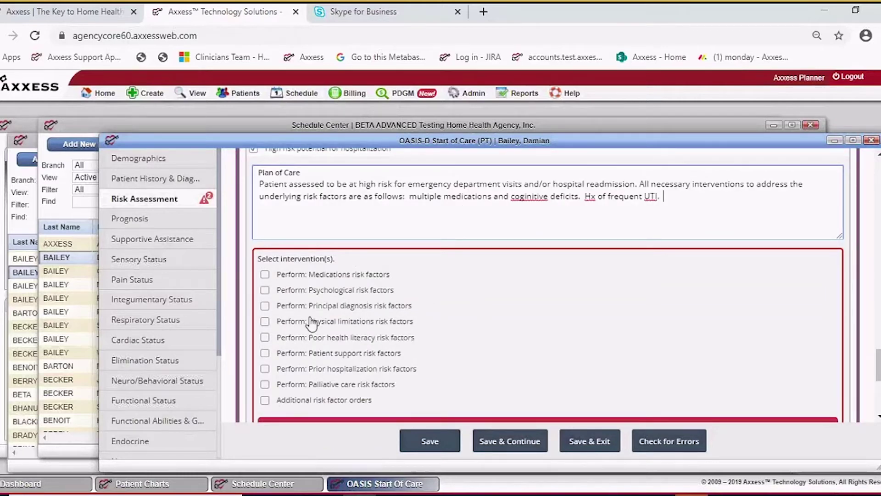
{"action": "left_click", "coordinate": [265, 274]}
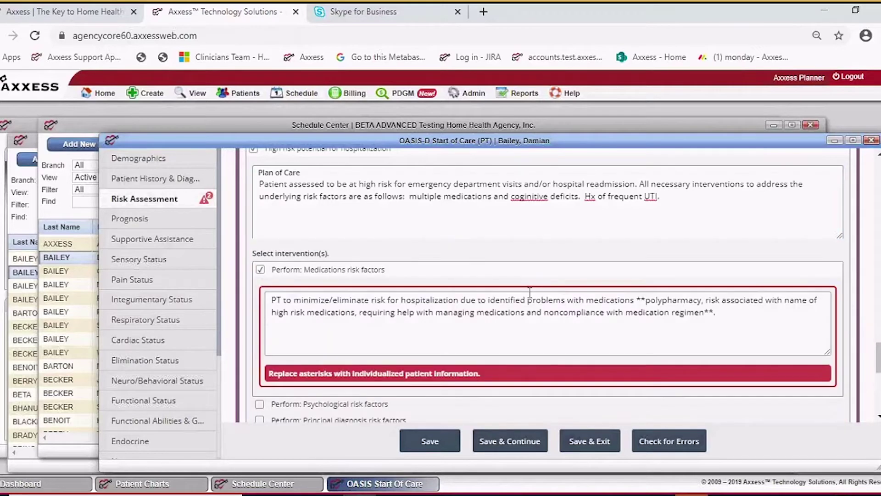
{"action": "left_click", "coordinate": [646, 299]}
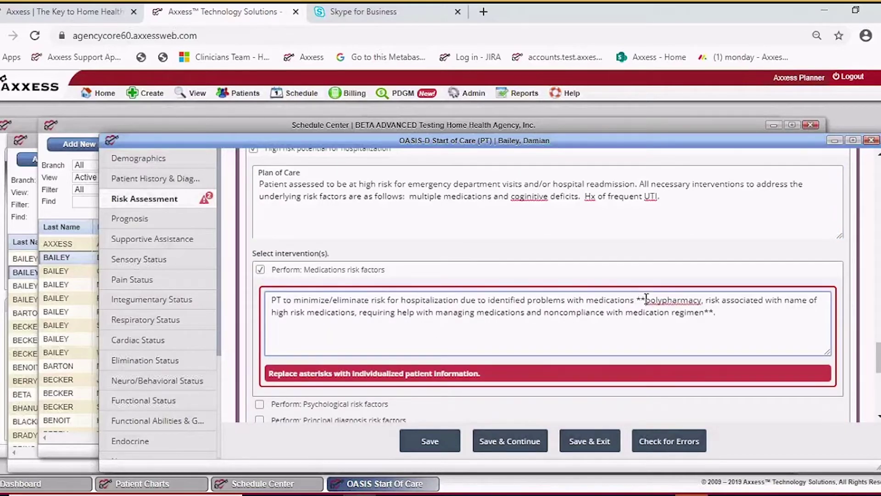
{"action": "key", "text": "BackSpace"}
{"action": "key", "text": "BackSpace"}
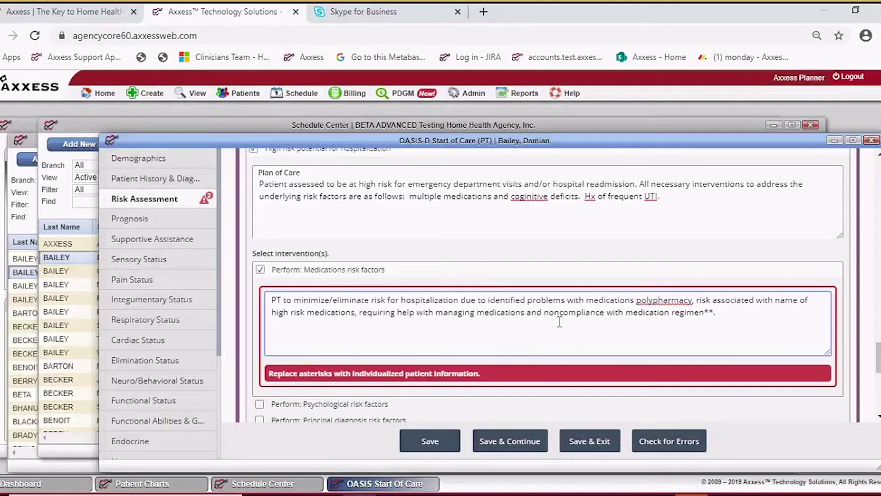
{"action": "left_click", "coordinate": [715, 311]}
{"action": "key", "text": "BackSpace"}
{"action": "key", "text": "BackSpace"}
{"action": "type", "text": "."}
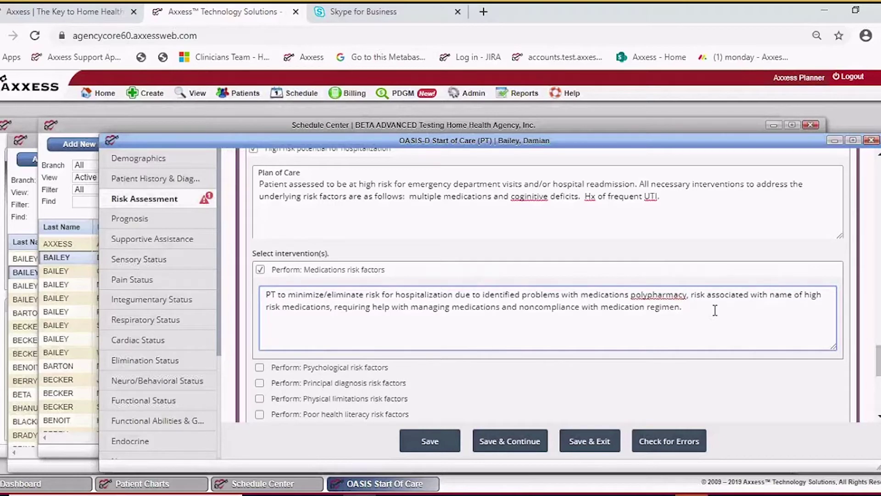
- Select the No acute care hospitalization goal for the High risk potential for hospitalization problem statement
{"action": "scroll", "coordinate": [530, 323], "scroll_direction": "down", "scroll_amount": 2}
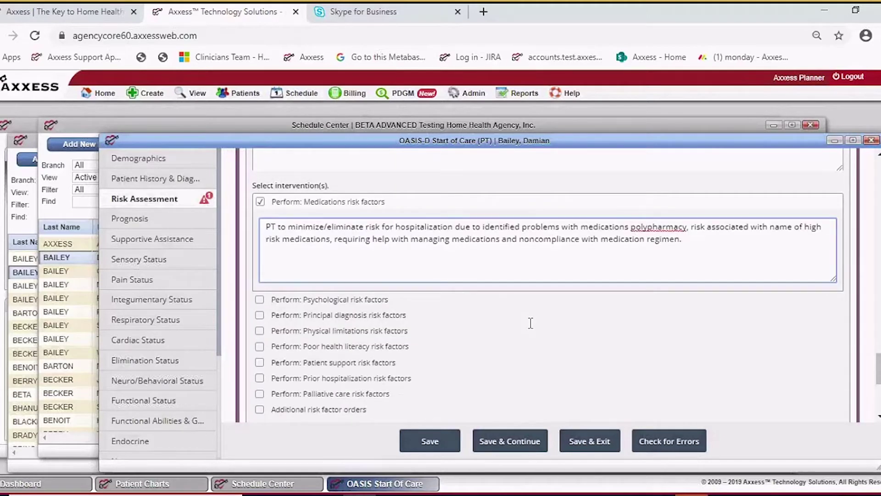
{"action": "scroll", "coordinate": [531, 323], "scroll_direction": "down", "scroll_amount": 2}
{"action": "scroll", "coordinate": [531, 324], "scroll_direction": "down", "scroll_amount": 4}
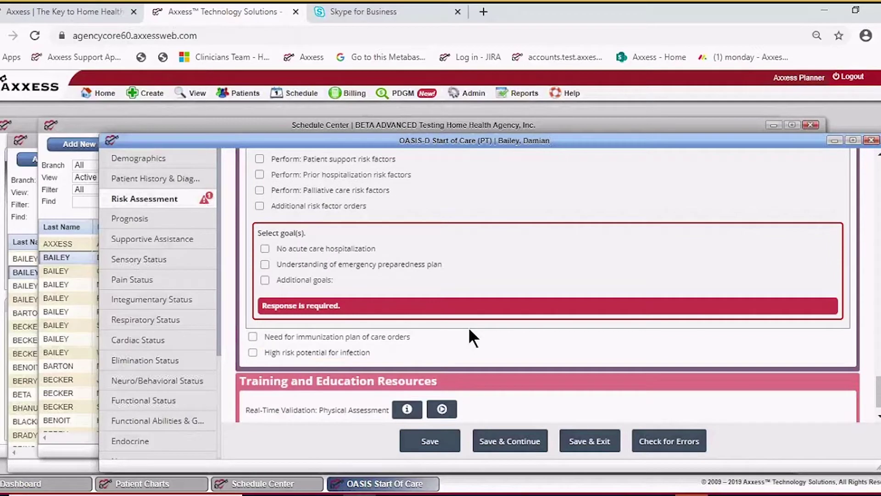
{"action": "left_click", "coordinate": [264, 250]}
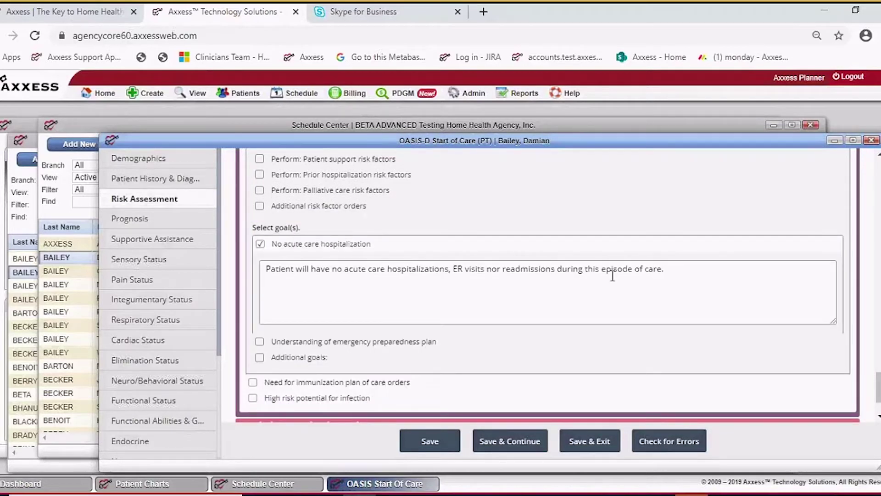
- Review the hospitalization problem statement, intervention and goal, and save the Risk Assessment section to continue to Prognosis
{"action": "scroll", "coordinate": [551, 334], "scroll_direction": "down", "scroll_amount": 2}
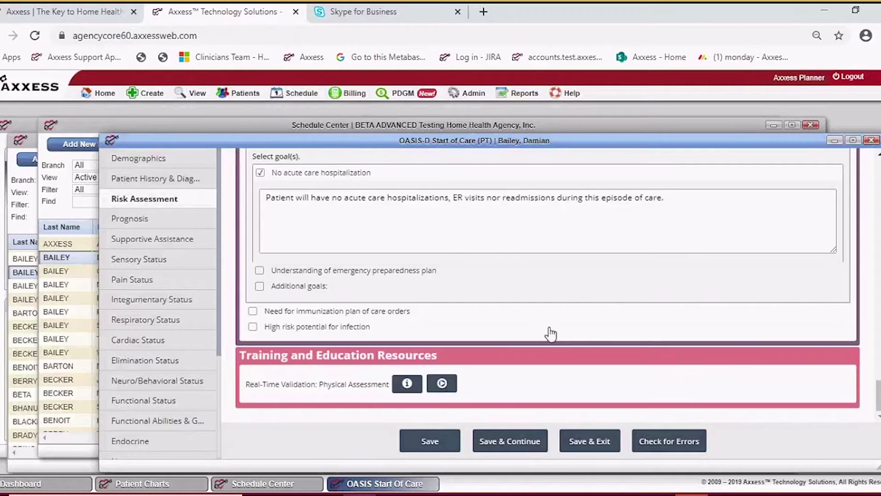
{"action": "scroll", "coordinate": [550, 334], "scroll_direction": "up", "scroll_amount": 15}
{"action": "scroll", "coordinate": [552, 325], "scroll_direction": "down", "scroll_amount": 4}
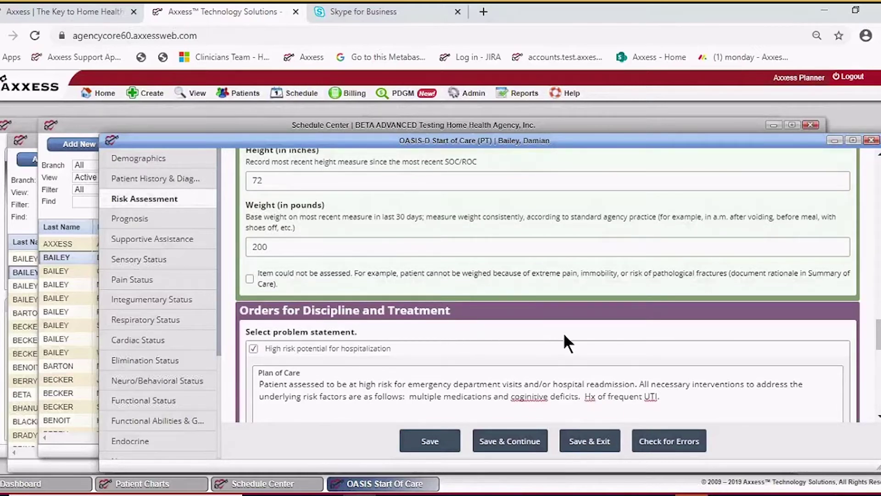
{"action": "scroll", "coordinate": [565, 335], "scroll_direction": "down", "scroll_amount": 3}
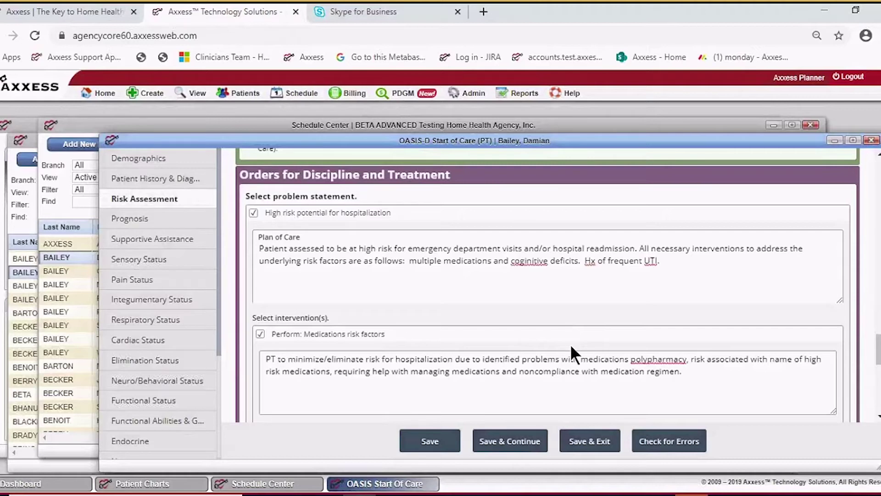
{"action": "scroll", "coordinate": [595, 327], "scroll_direction": "down", "scroll_amount": 4}
{"action": "scroll", "coordinate": [574, 325], "scroll_direction": "down", "scroll_amount": 2}
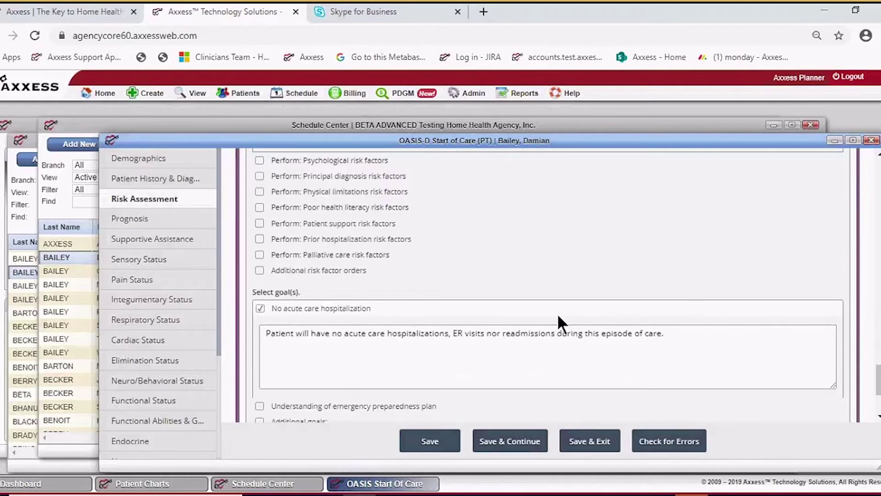
{"action": "scroll", "coordinate": [507, 310], "scroll_direction": "down", "scroll_amount": 3}
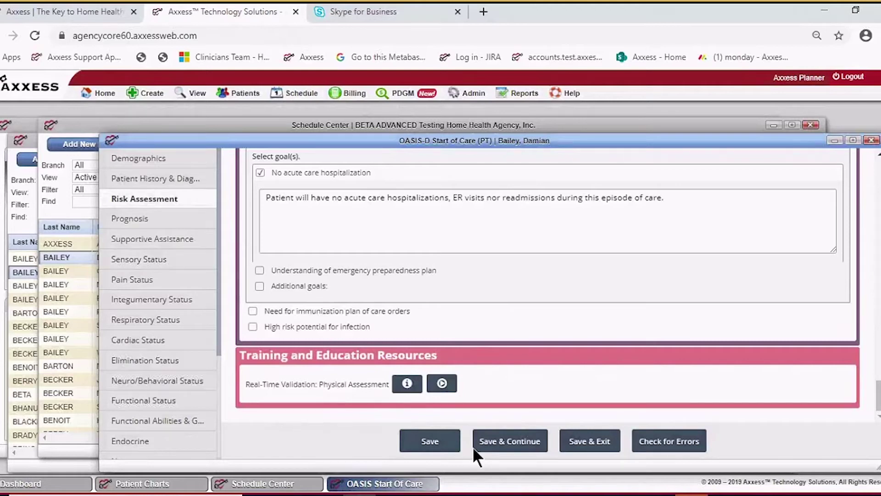
{"action": "left_click", "coordinate": [506, 444]}
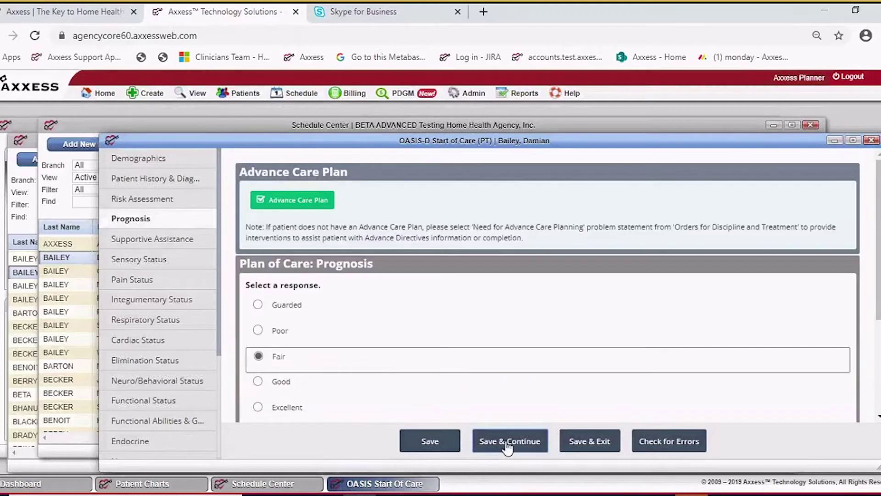
- Open the patient's Advance Care Plan, review its directives, treatment preferences and comments, and save and exit it
{"action": "left_click", "coordinate": [292, 201]}
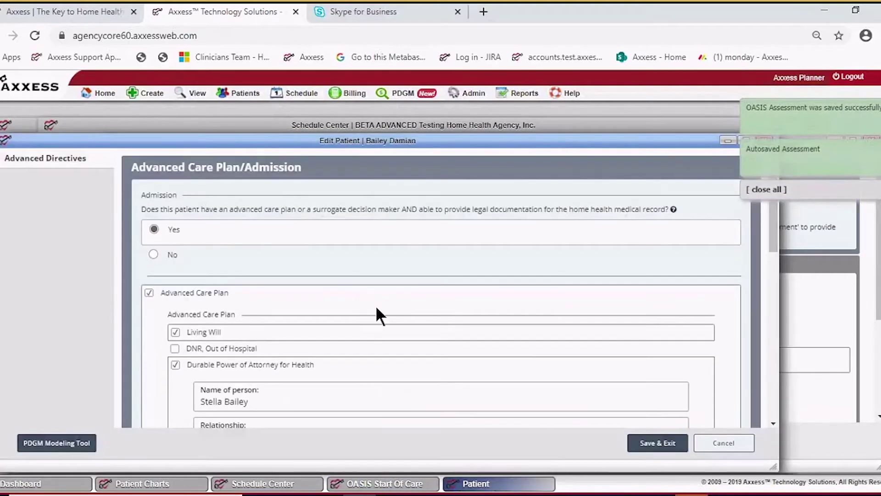
{"action": "scroll", "coordinate": [375, 304], "scroll_direction": "down", "scroll_amount": 3}
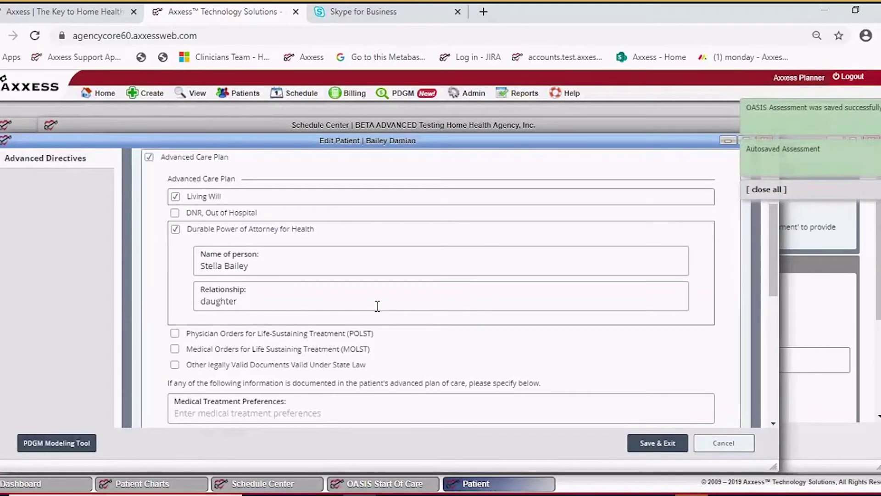
{"action": "scroll", "coordinate": [377, 306], "scroll_direction": "up", "scroll_amount": 3}
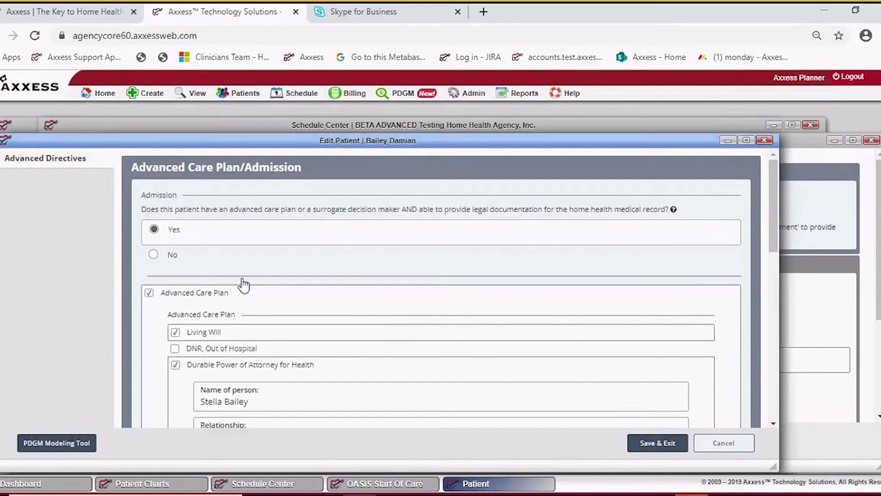
{"action": "scroll", "coordinate": [243, 284], "scroll_direction": "down", "scroll_amount": 5}
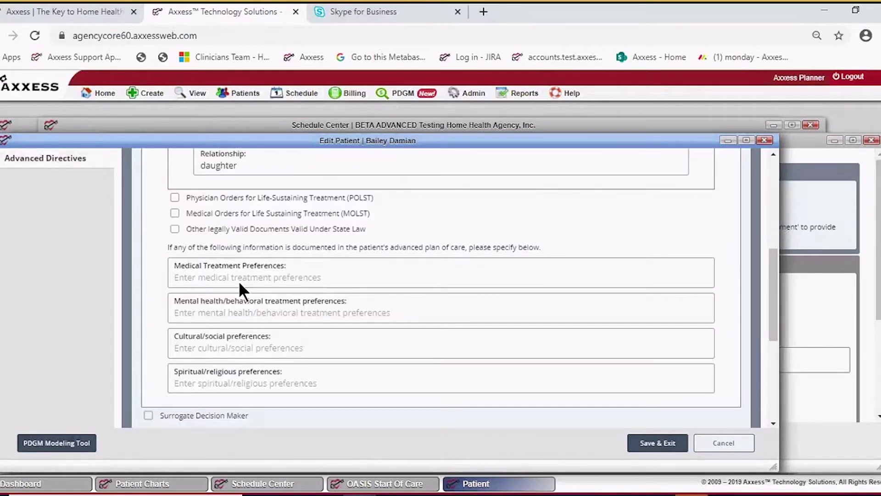
{"action": "scroll", "coordinate": [239, 280], "scroll_direction": "up", "scroll_amount": 3}
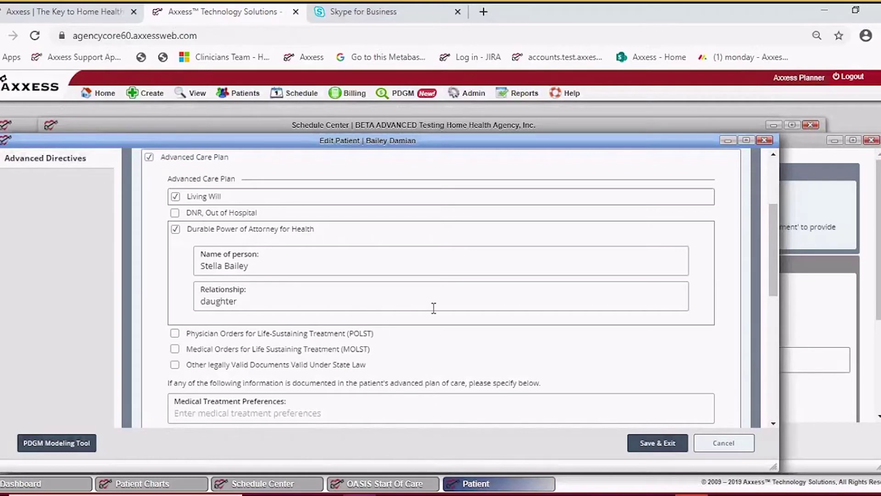
{"action": "scroll", "coordinate": [576, 342], "scroll_direction": "down", "scroll_amount": 3}
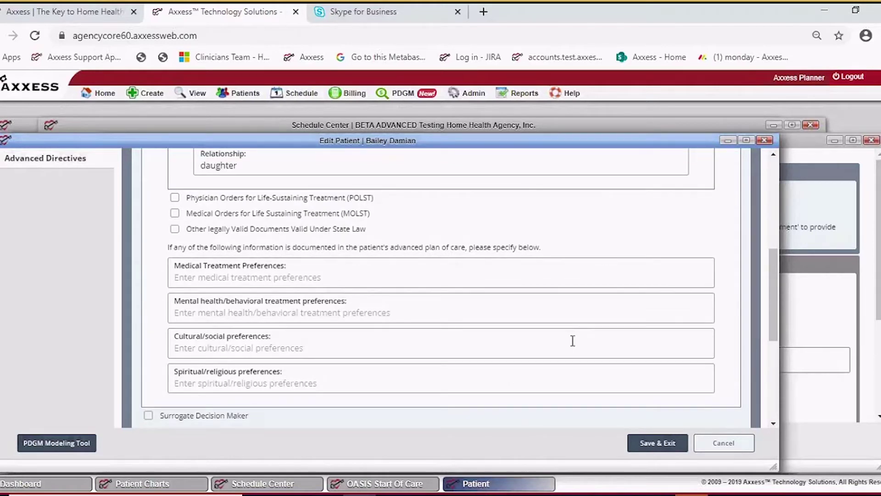
{"action": "scroll", "coordinate": [573, 341], "scroll_direction": "down", "scroll_amount": 5}
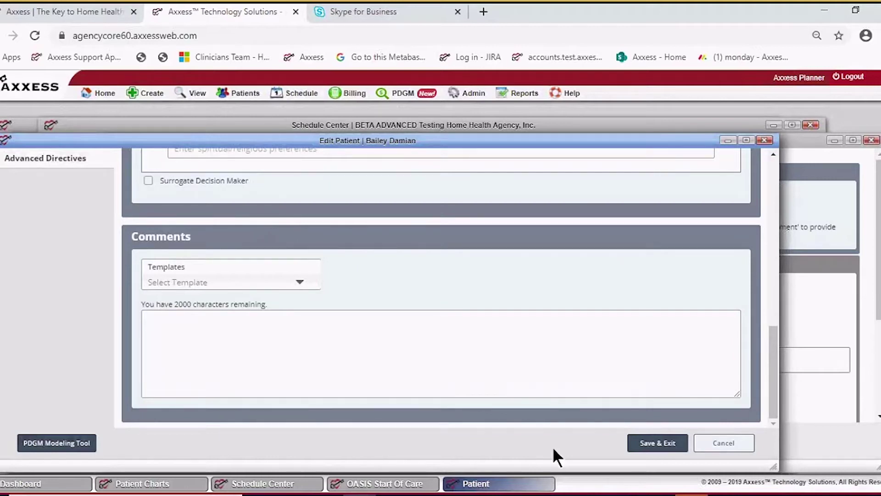
{"action": "left_click", "coordinate": [659, 446]}
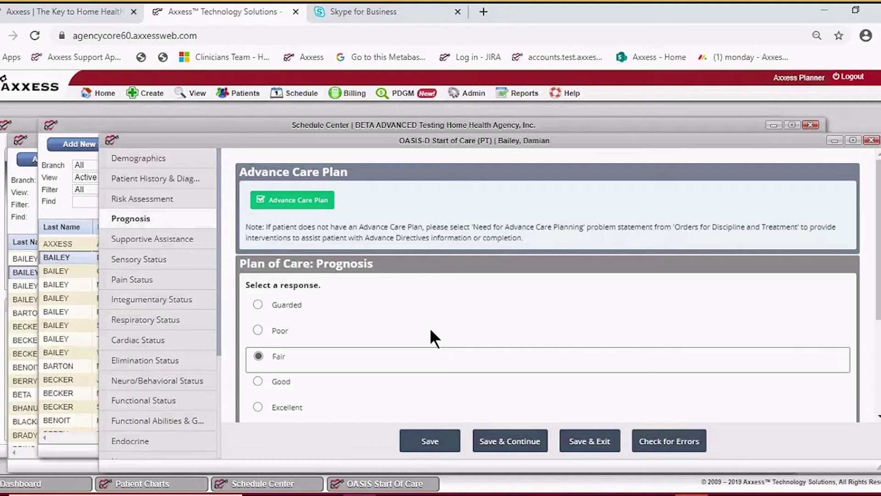
- Examine the prognosis response options and the Need for Advance Care Planning problem statement, and open the Supportive Assistance section
{"action": "scroll", "coordinate": [418, 325], "scroll_direction": "down", "scroll_amount": 3}
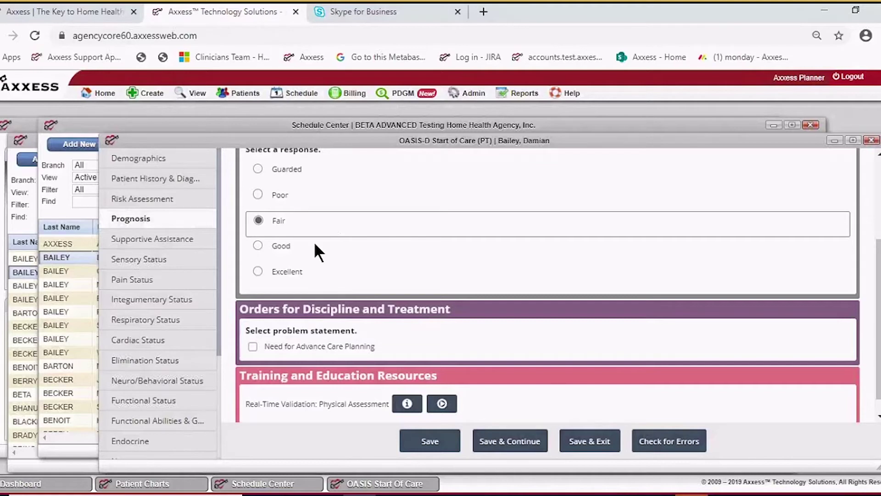
{"action": "scroll", "coordinate": [319, 248], "scroll_direction": "up", "scroll_amount": 3}
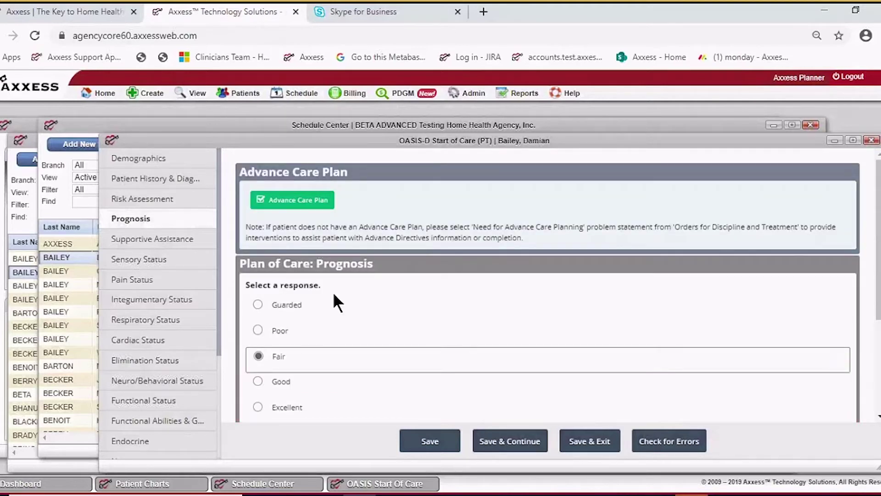
{"action": "scroll", "coordinate": [338, 297], "scroll_direction": "down", "scroll_amount": 3}
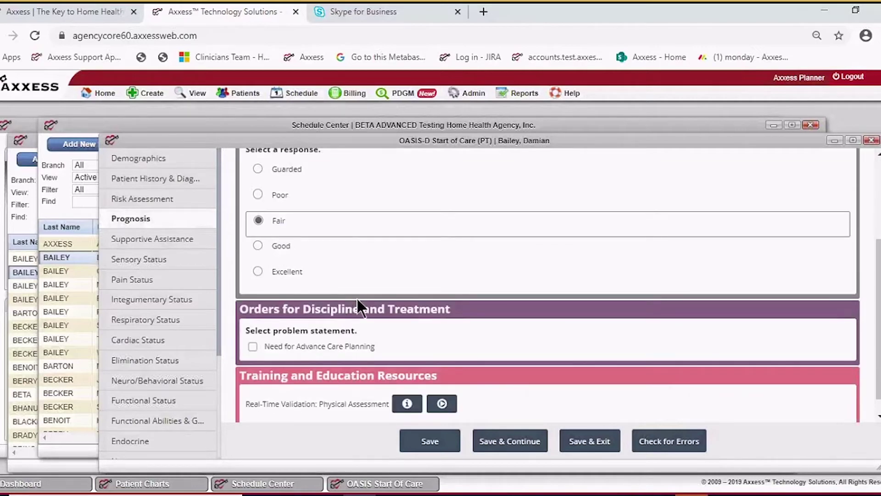
{"action": "scroll", "coordinate": [384, 303], "scroll_direction": "down", "scroll_amount": 1}
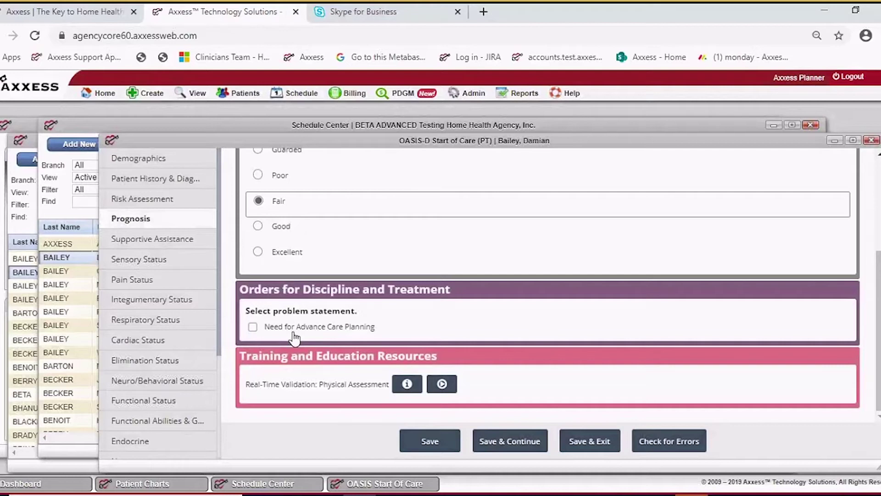
{"action": "scroll", "coordinate": [318, 207], "scroll_direction": "up", "scroll_amount": 3}
{"action": "scroll", "coordinate": [297, 307], "scroll_direction": "down", "scroll_amount": 3}
{"action": "left_click", "coordinate": [171, 239]}
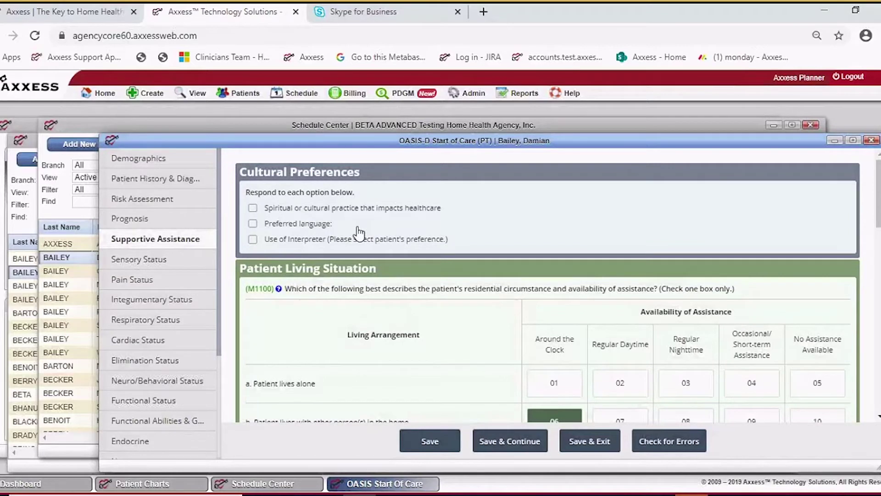
- Examine the Supportive Assistance section's cultural preferences, living situation, psychosocial assessment, caregiver status, safety measures and problem statement
{"action": "scroll", "coordinate": [403, 243], "scroll_direction": "down", "scroll_amount": 3}
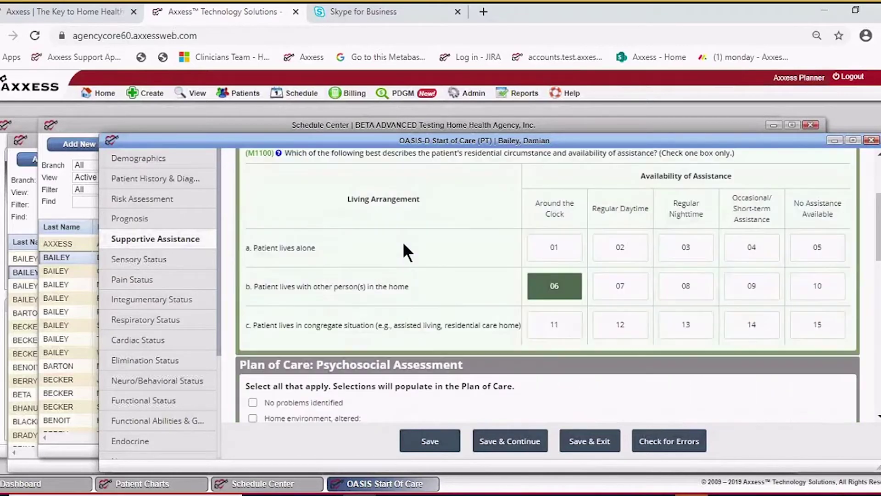
{"action": "scroll", "coordinate": [402, 243], "scroll_direction": "up", "scroll_amount": 3}
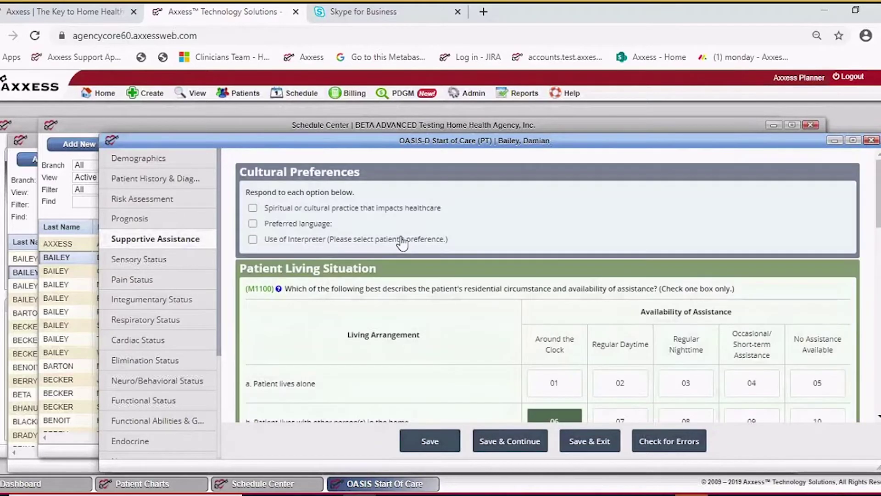
{"action": "scroll", "coordinate": [403, 244], "scroll_direction": "down", "scroll_amount": 3}
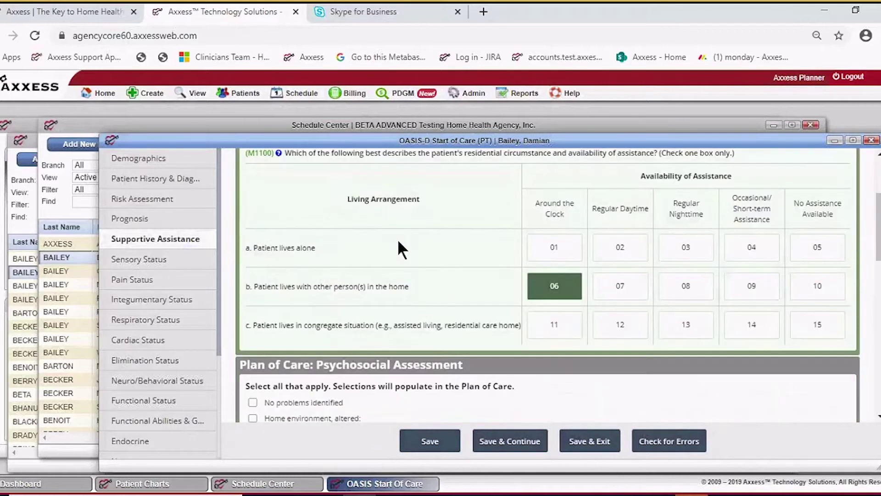
{"action": "scroll", "coordinate": [399, 243], "scroll_direction": "down", "scroll_amount": 3}
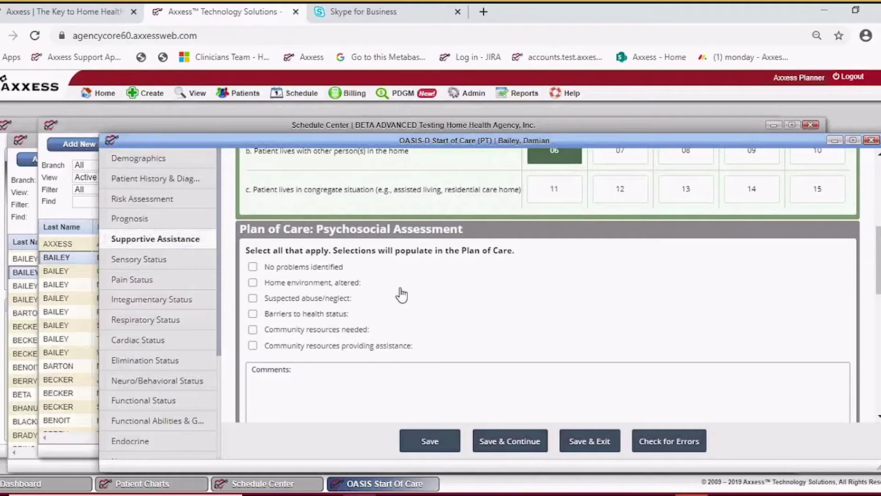
{"action": "scroll", "coordinate": [402, 294], "scroll_direction": "down", "scroll_amount": 3}
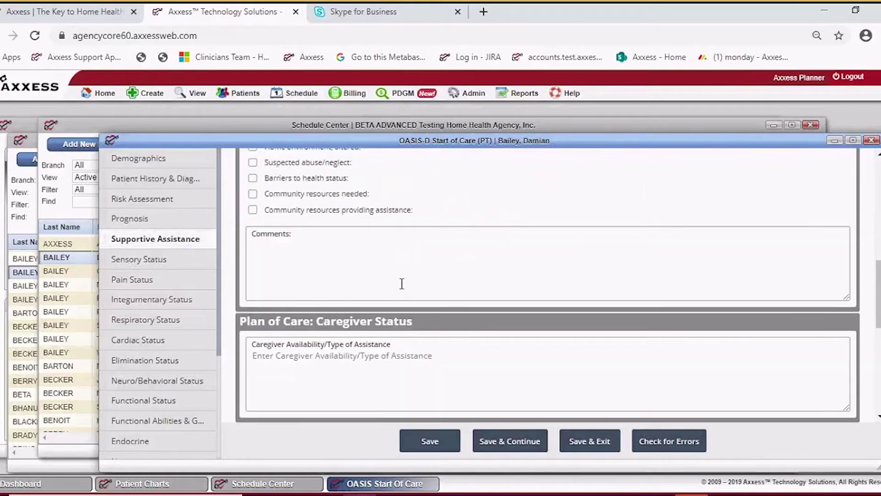
{"action": "scroll", "coordinate": [401, 282], "scroll_direction": "down", "scroll_amount": 6}
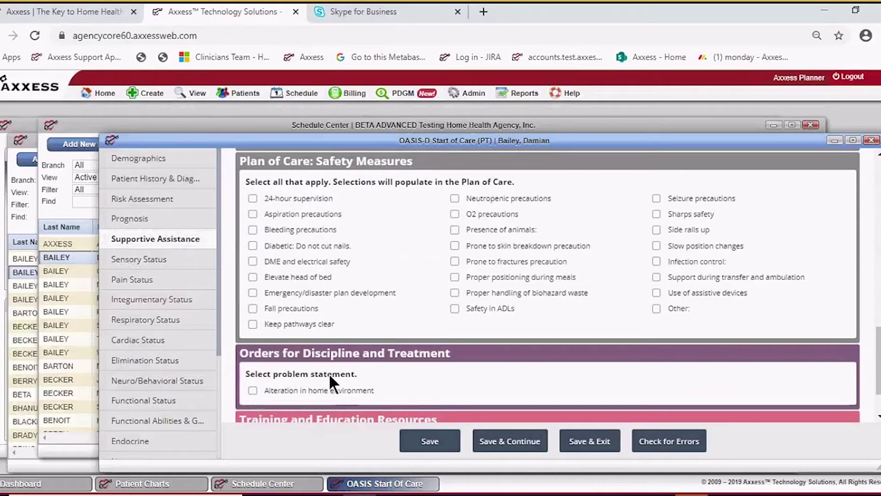
{"action": "scroll", "coordinate": [331, 383], "scroll_direction": "down", "scroll_amount": 1}
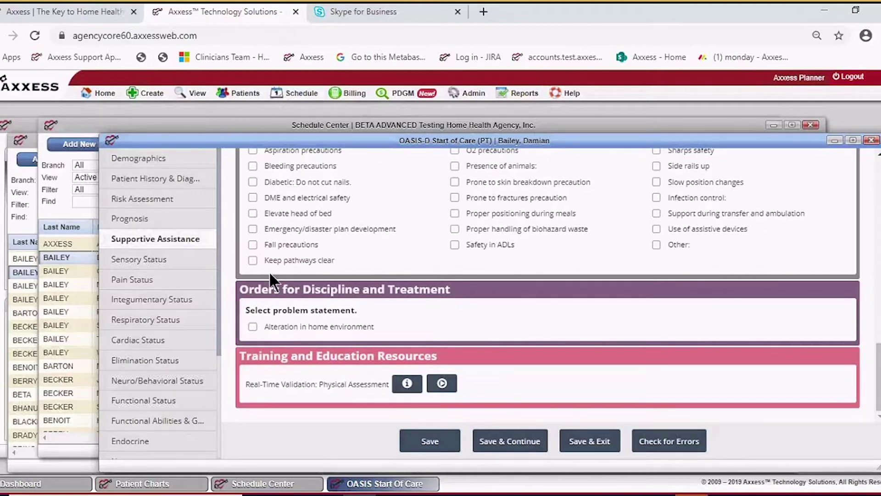
{"action": "scroll", "coordinate": [396, 325], "scroll_direction": "up", "scroll_amount": 3}
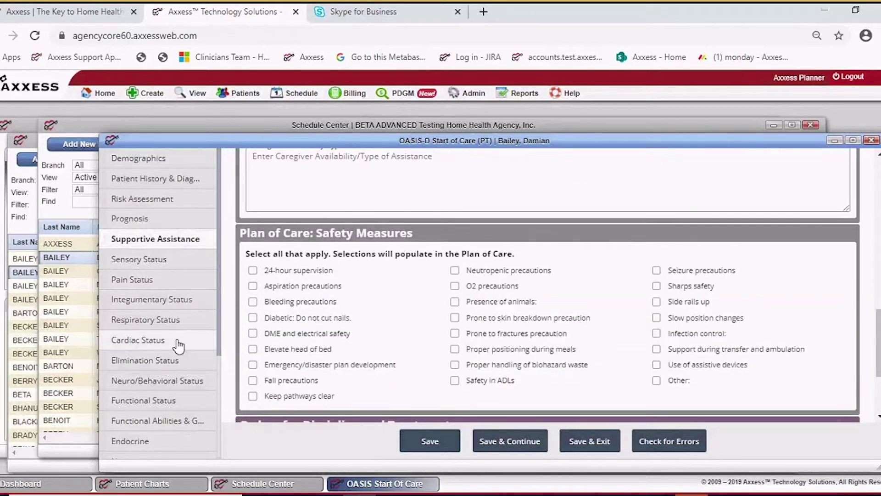
- Open the Sensory Status section and record Hearing-impaired with Hearing-impaired, bilateral and Hearing aid bilateral
{"action": "left_click", "coordinate": [178, 265]}
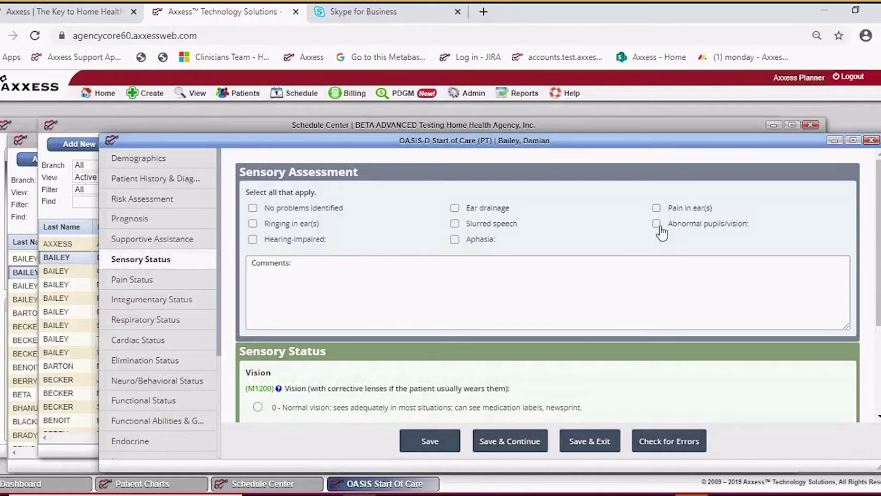
{"action": "left_click", "coordinate": [253, 239]}
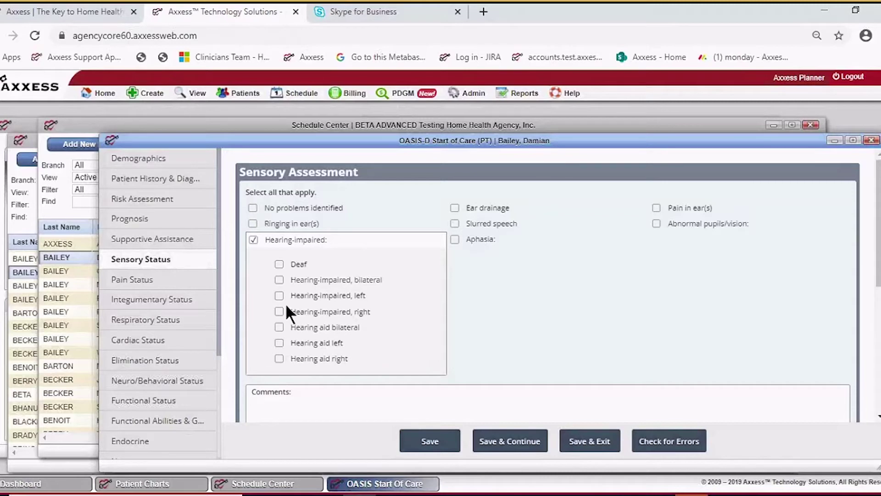
{"action": "left_click", "coordinate": [279, 280]}
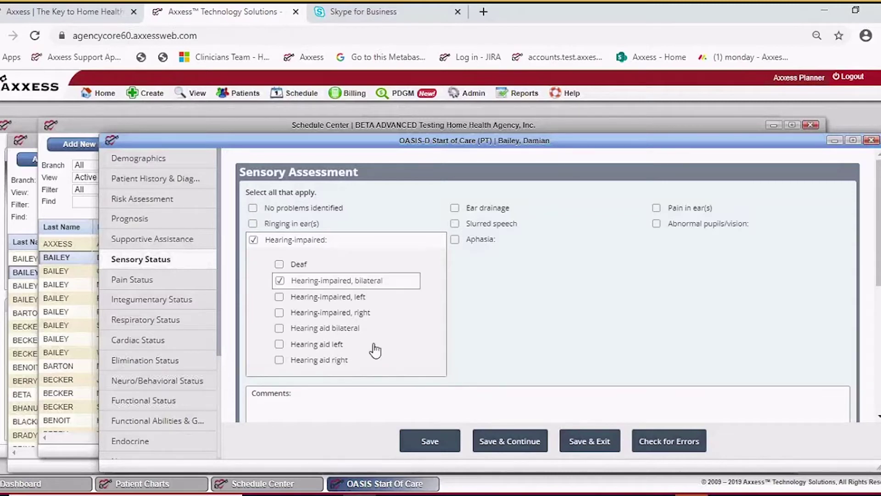
{"action": "left_click", "coordinate": [279, 328]}
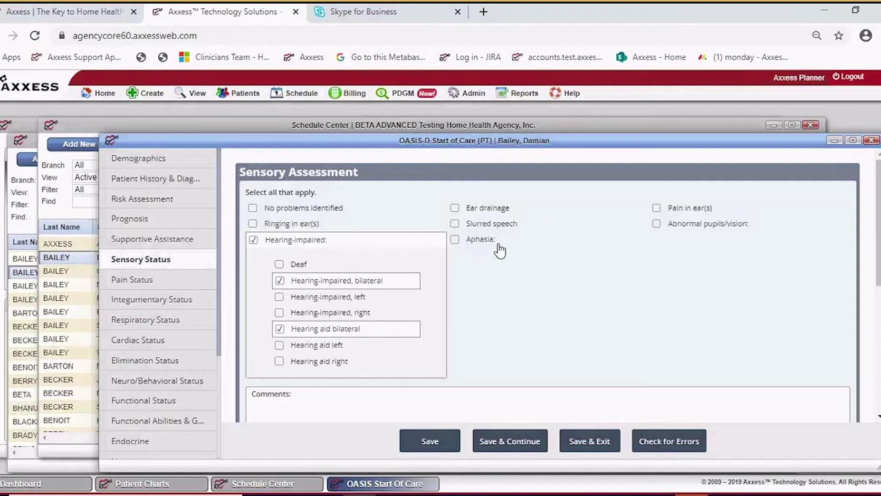
- Mark Aphasia in the Sensory Assessment and set its type to Expressive
{"action": "left_click", "coordinate": [454, 239]}
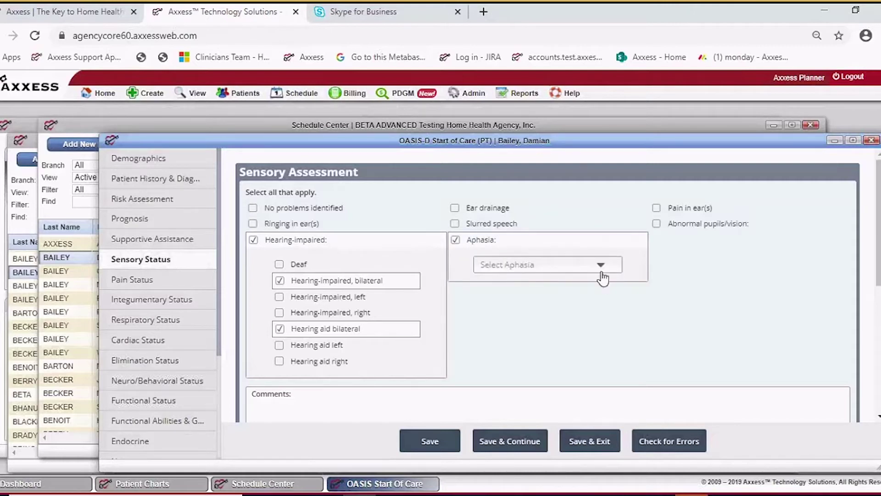
{"action": "left_click", "coordinate": [599, 266]}
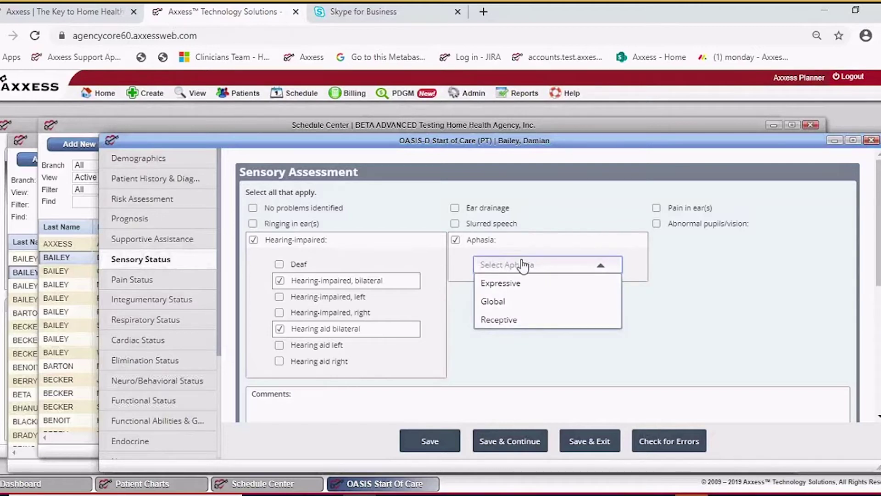
{"action": "left_click", "coordinate": [502, 283]}
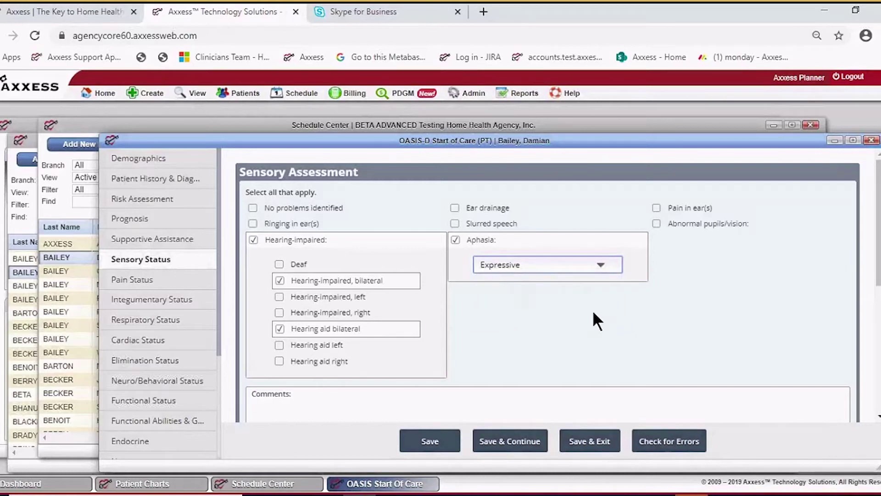
- Select Abnormal pupils/vision in the Sensory Assessment and compare its findings with the M1200 Vision responses
{"action": "left_click", "coordinate": [656, 225]}
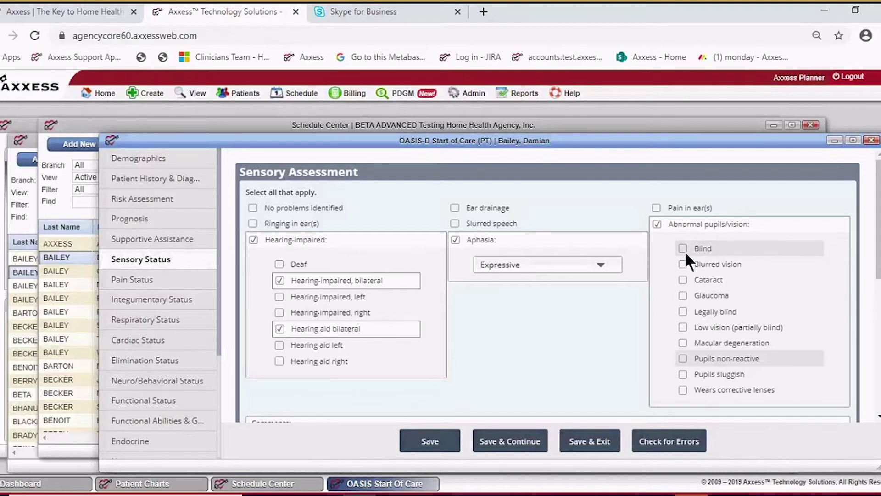
{"action": "left_click", "coordinate": [656, 224]}
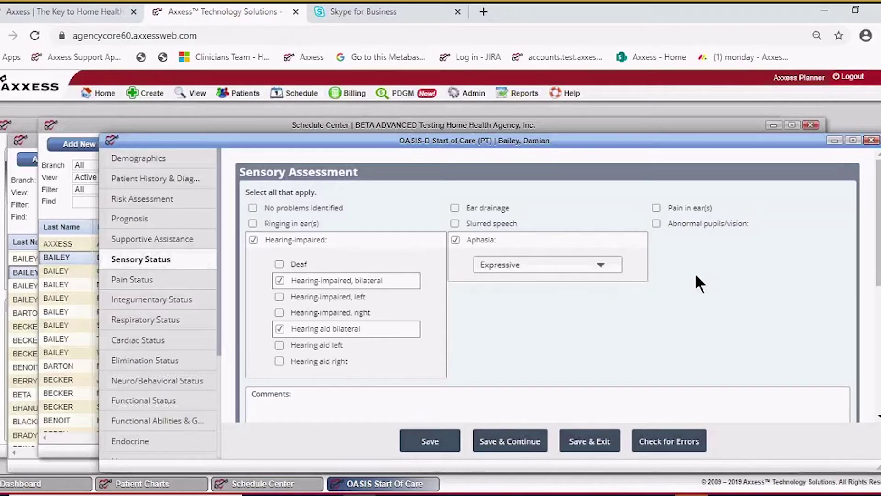
{"action": "left_click", "coordinate": [657, 225]}
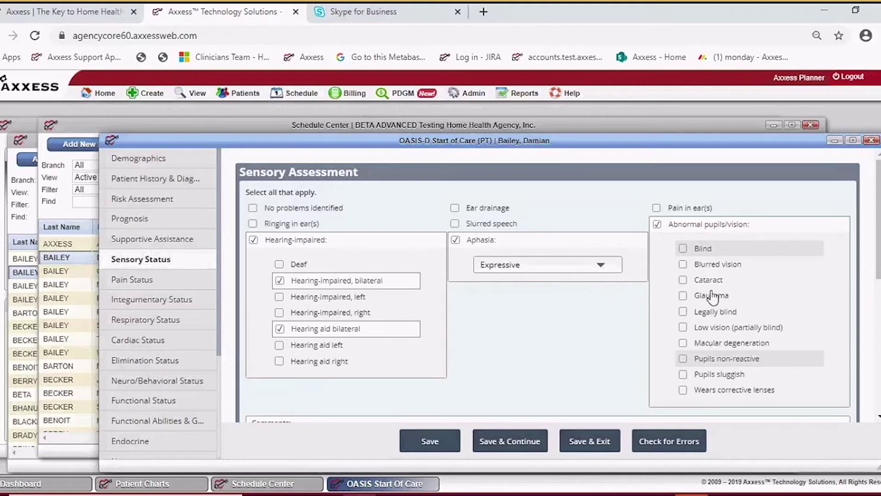
{"action": "scroll", "coordinate": [608, 324], "scroll_direction": "down", "scroll_amount": 5}
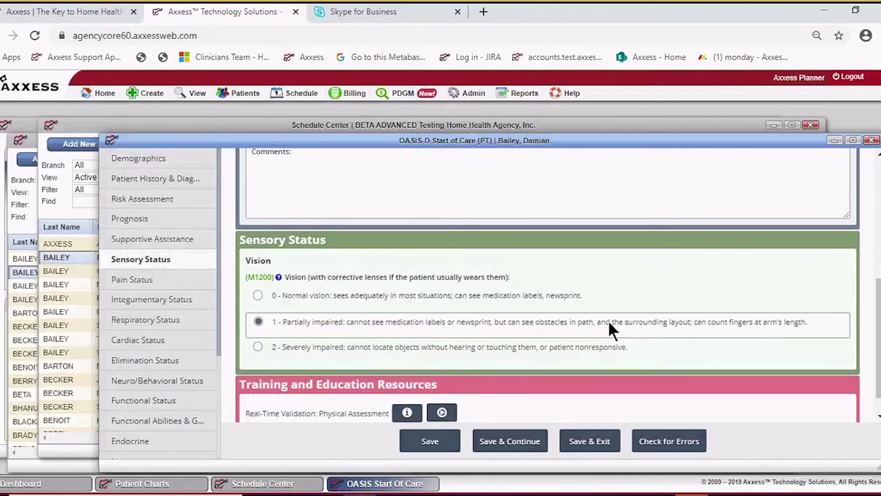
{"action": "scroll", "coordinate": [612, 299], "scroll_direction": "up", "scroll_amount": 3}
{"action": "scroll", "coordinate": [610, 295], "scroll_direction": "down", "scroll_amount": 3}
{"action": "scroll", "coordinate": [637, 313], "scroll_direction": "up", "scroll_amount": 6}
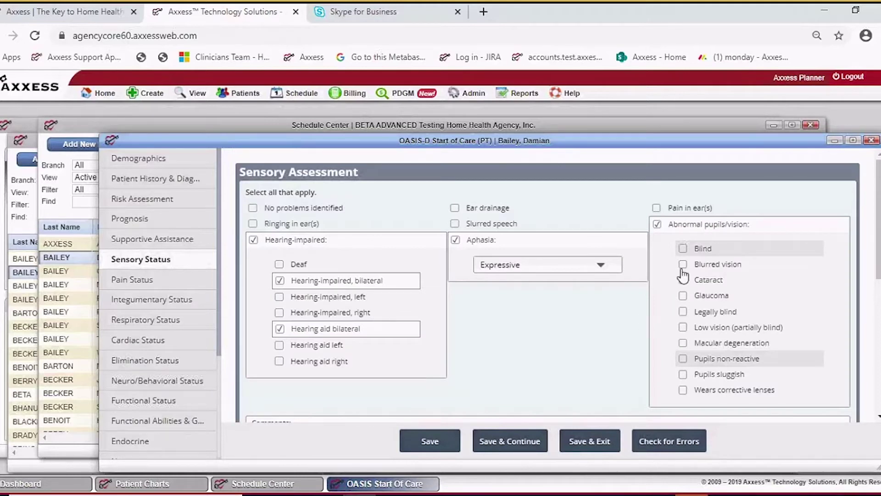
{"action": "scroll", "coordinate": [630, 297], "scroll_direction": "down", "scroll_amount": 3}
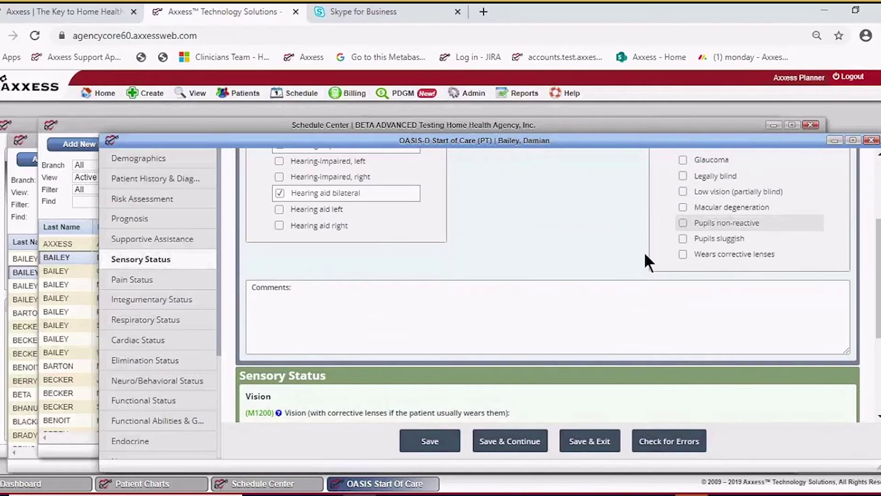
{"action": "scroll", "coordinate": [644, 255], "scroll_direction": "down", "scroll_amount": 3}
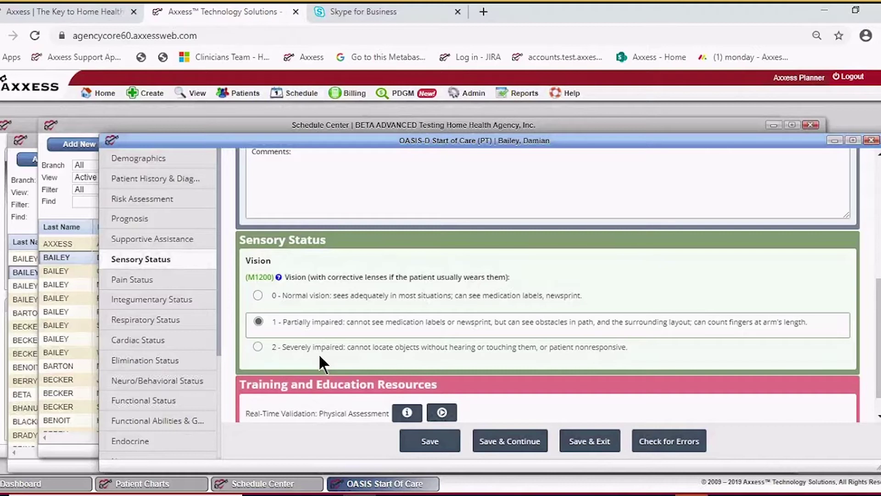
- Try M1200 Vision response 2 - Severely impaired together with the Blind finding under Abnormal pupils/vision
{"action": "scroll", "coordinate": [511, 321], "scroll_direction": "up", "scroll_amount": 4}
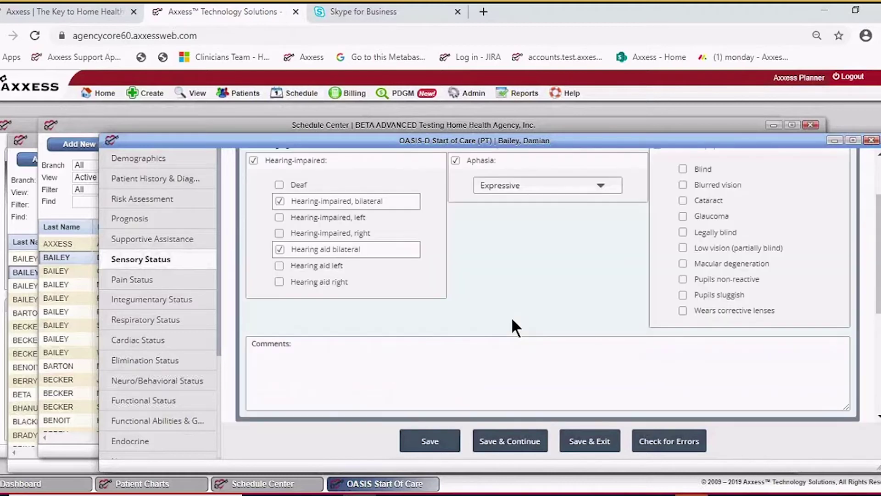
{"action": "scroll", "coordinate": [518, 321], "scroll_direction": "up", "scroll_amount": 2}
{"action": "left_click", "coordinate": [683, 249]}
{"action": "left_click", "coordinate": [683, 249]}
{"action": "scroll", "coordinate": [567, 300], "scroll_direction": "down", "scroll_amount": 3}
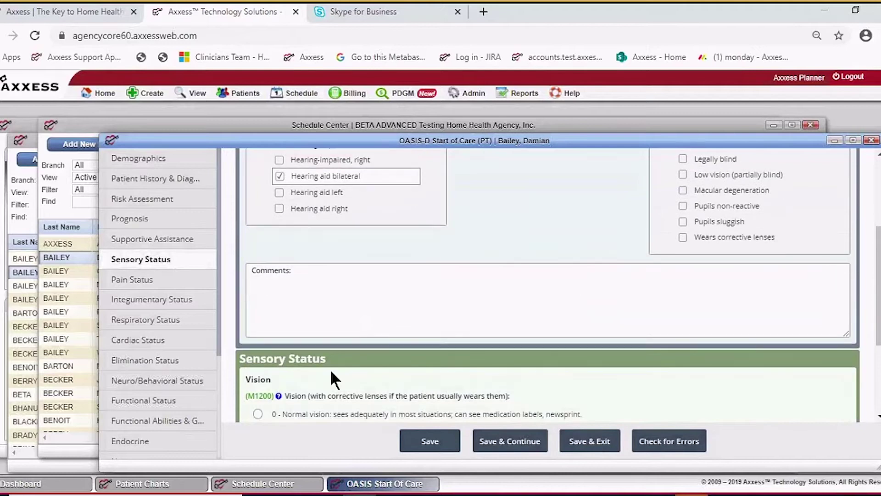
{"action": "scroll", "coordinate": [322, 365], "scroll_direction": "down", "scroll_amount": 3}
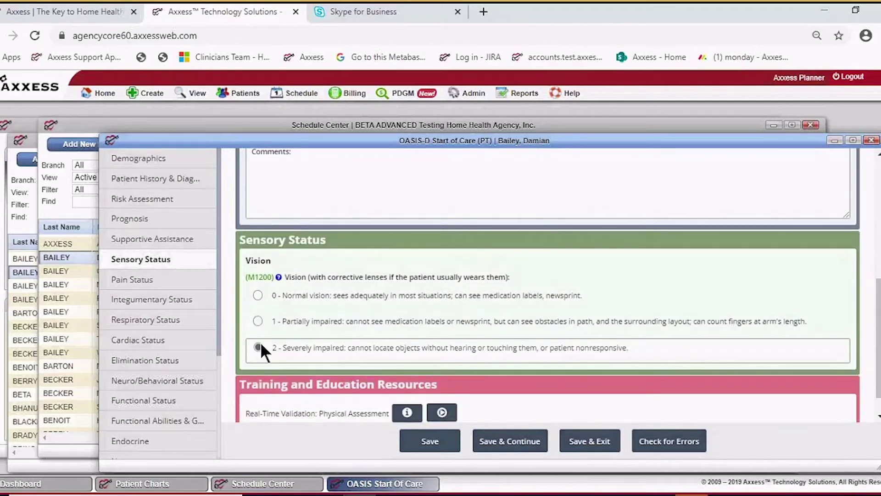
- Select Blind under Abnormal pupils/vision and answer M1200 Vision with 2 - Severely impaired
{"action": "scroll", "coordinate": [260, 341], "scroll_direction": "up", "scroll_amount": 5}
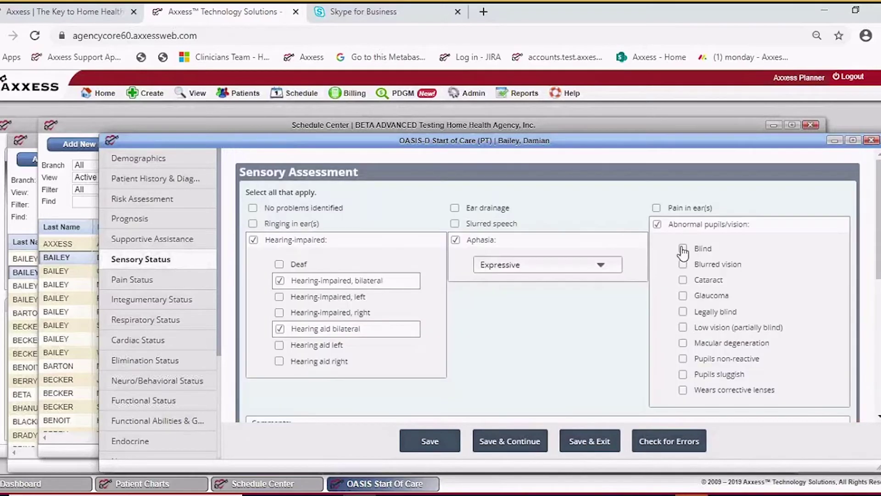
{"action": "scroll", "coordinate": [528, 340], "scroll_direction": "down", "scroll_amount": 5}
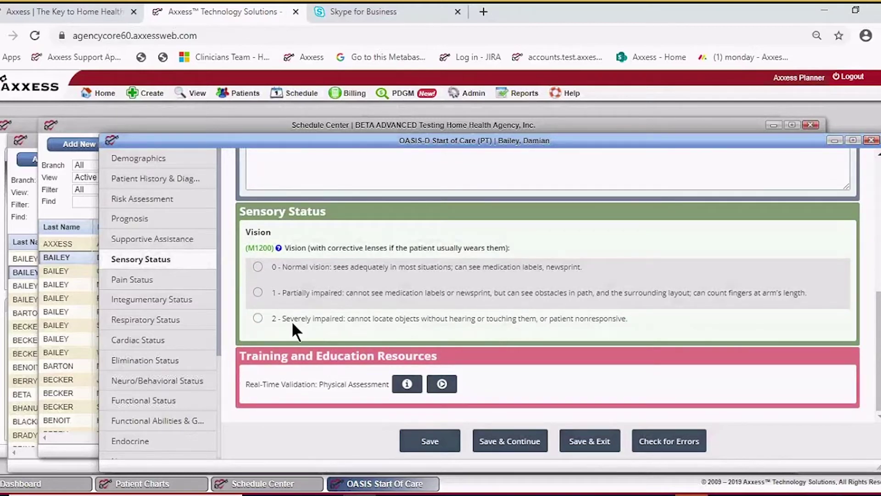
{"action": "left_click", "coordinate": [258, 318]}
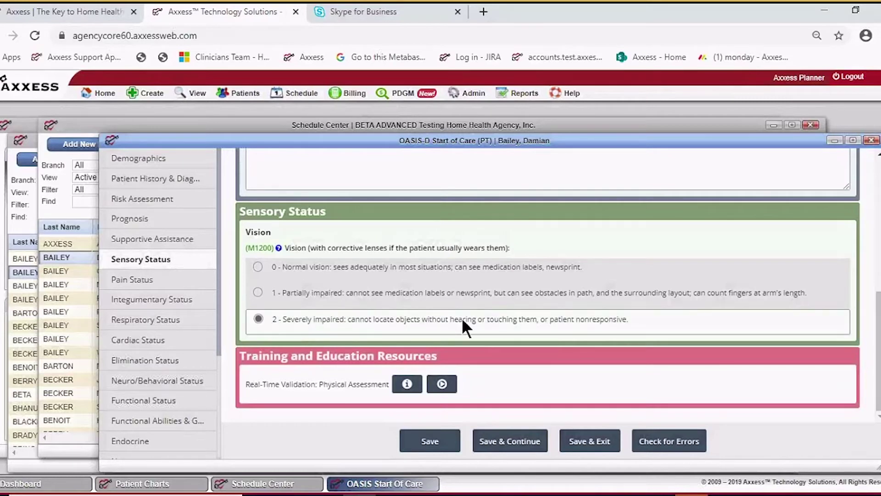
- Clear the Blind finding under Abnormal pupils/vision and set M1200 Vision to 0 - Normal vision
{"action": "scroll", "coordinate": [494, 316], "scroll_direction": "up", "scroll_amount": 6}
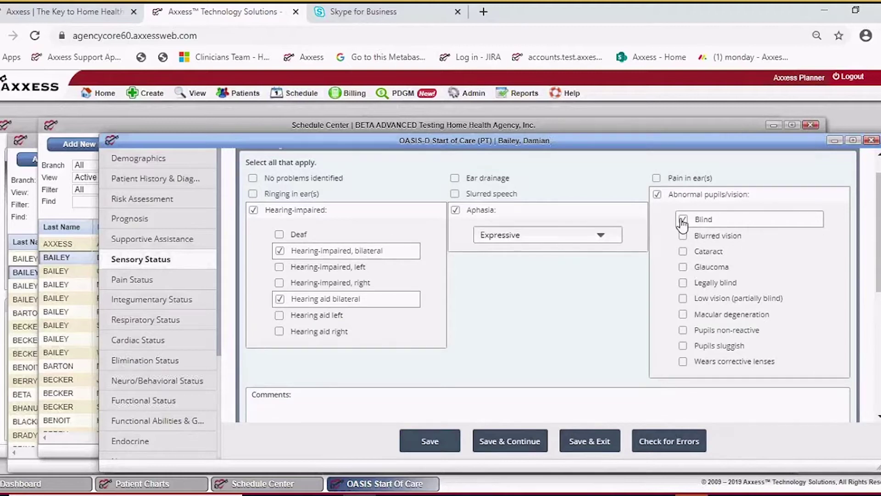
{"action": "left_click", "coordinate": [682, 220]}
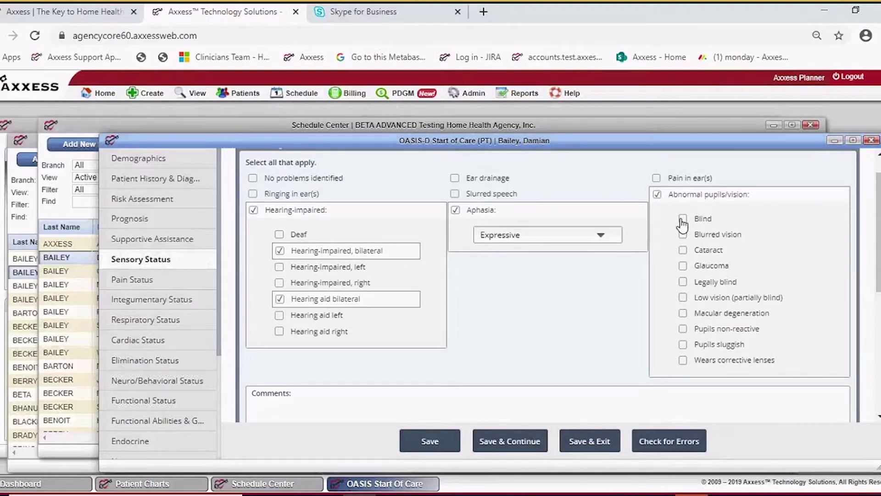
{"action": "scroll", "coordinate": [261, 280], "scroll_direction": "down", "scroll_amount": 6}
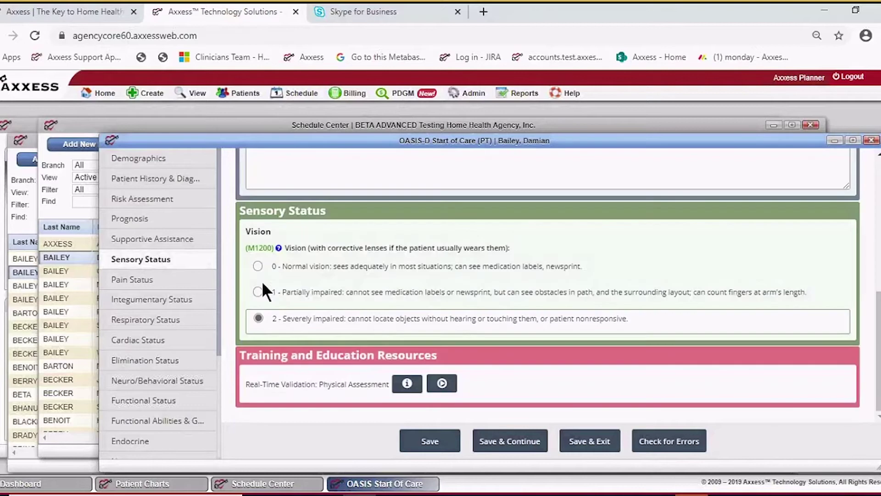
{"action": "left_click", "coordinate": [254, 263]}
- Check which Abnormal pupils/vision findings can be selected alongside the 0 - Normal vision response for M1200
{"action": "scroll", "coordinate": [558, 261], "scroll_direction": "up", "scroll_amount": 2}
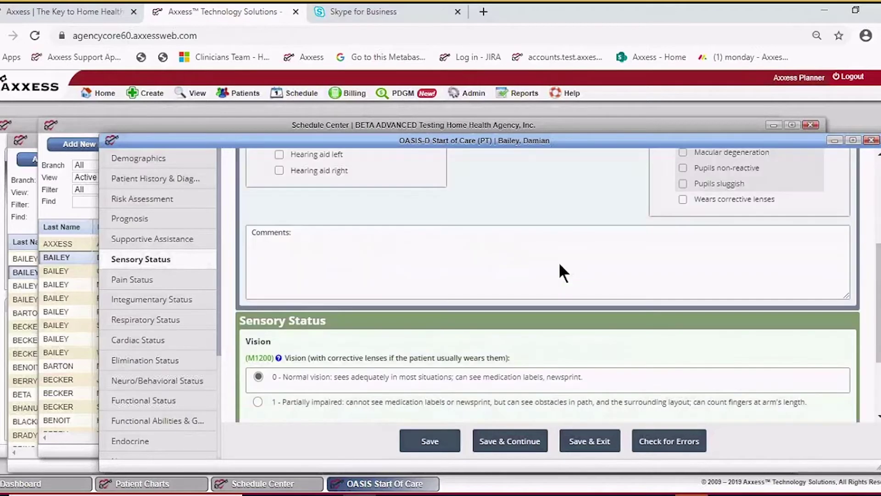
{"action": "scroll", "coordinate": [558, 262], "scroll_direction": "up", "scroll_amount": 3}
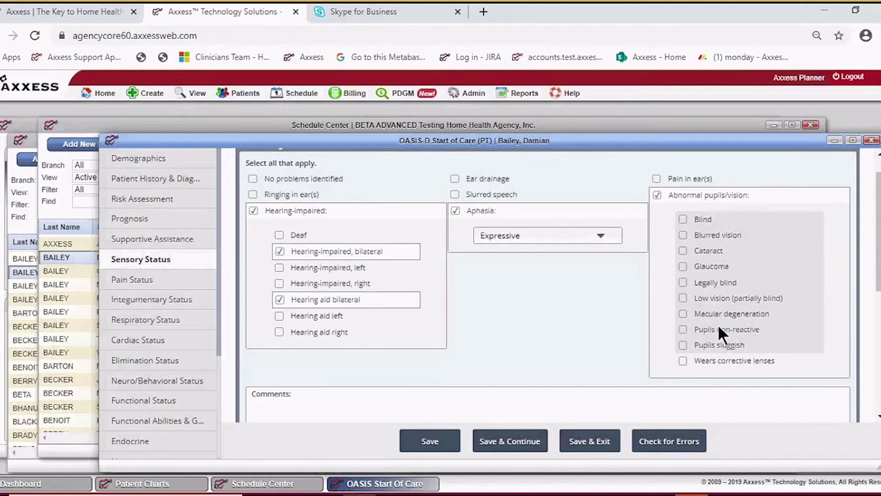
{"action": "scroll", "coordinate": [587, 351], "scroll_direction": "down", "scroll_amount": 6}
{"action": "scroll", "coordinate": [502, 321], "scroll_direction": "up", "scroll_amount": 2}
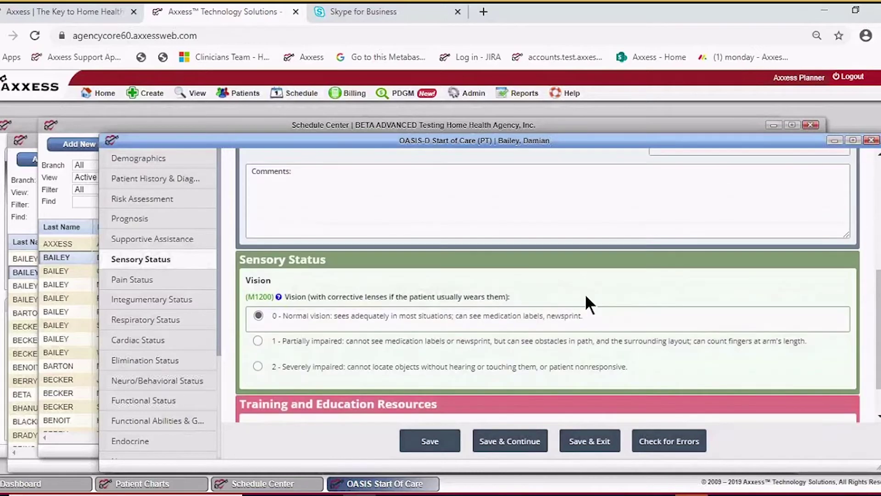
{"action": "scroll", "coordinate": [587, 297], "scroll_direction": "up", "scroll_amount": 4}
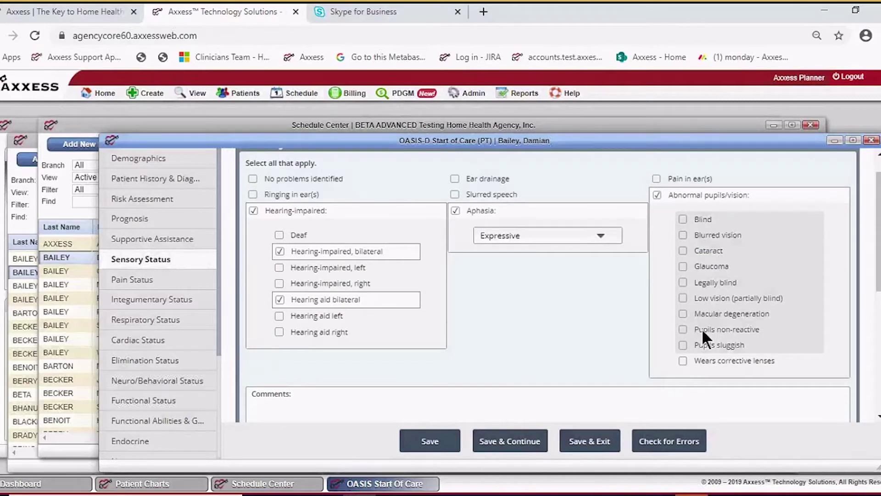
- Mark Wears corrective lenses under Abnormal pupils/vision, save the Sensory Status section and continue to Pain Status
{"action": "left_click", "coordinate": [683, 361]}
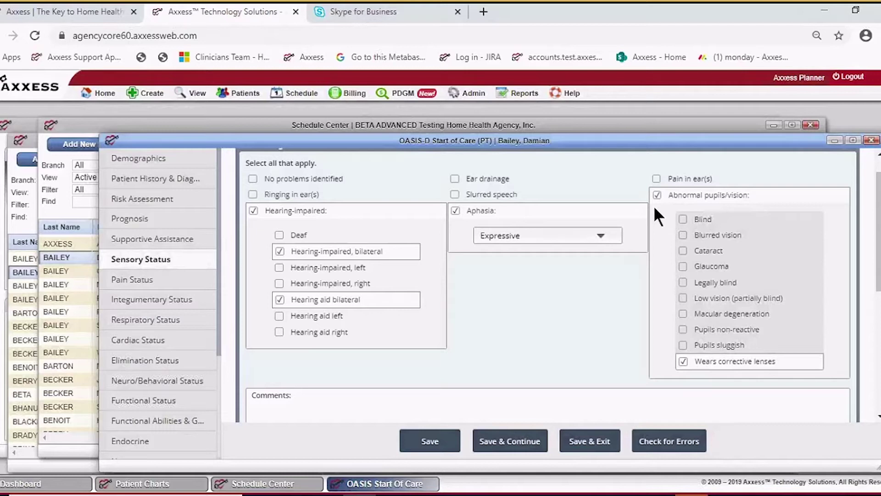
{"action": "scroll", "coordinate": [606, 277], "scroll_direction": "down", "scroll_amount": 5}
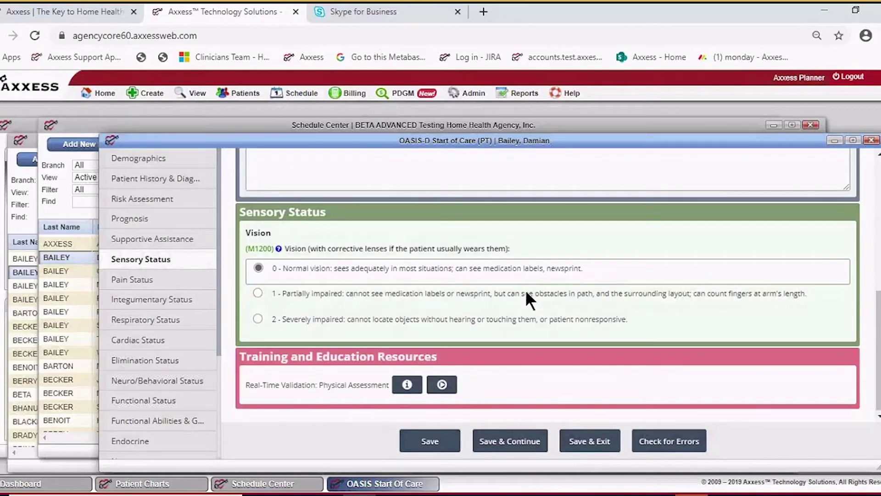
{"action": "scroll", "coordinate": [525, 298], "scroll_direction": "down", "scroll_amount": 1}
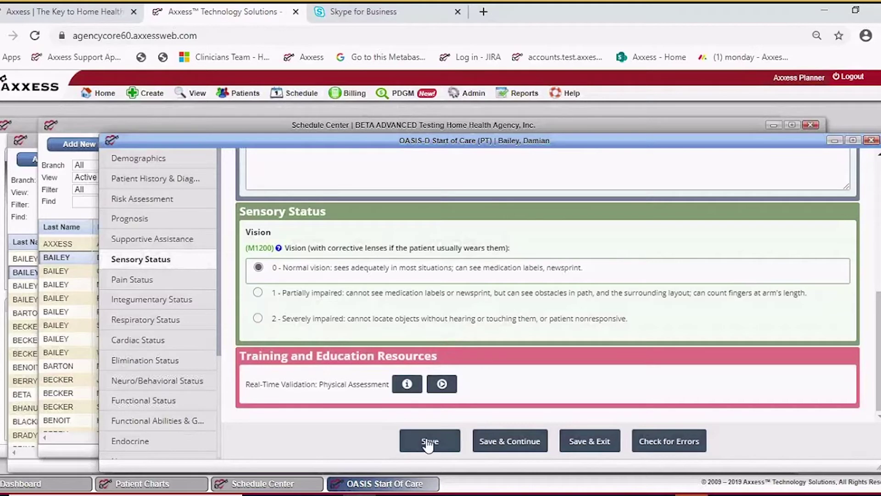
{"action": "left_click", "coordinate": [509, 444]}
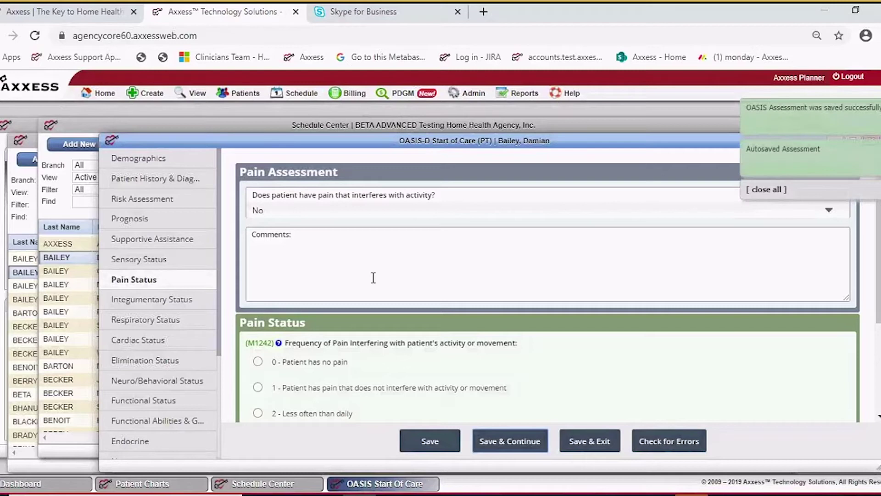
{"action": "left_click", "coordinate": [759, 188]}
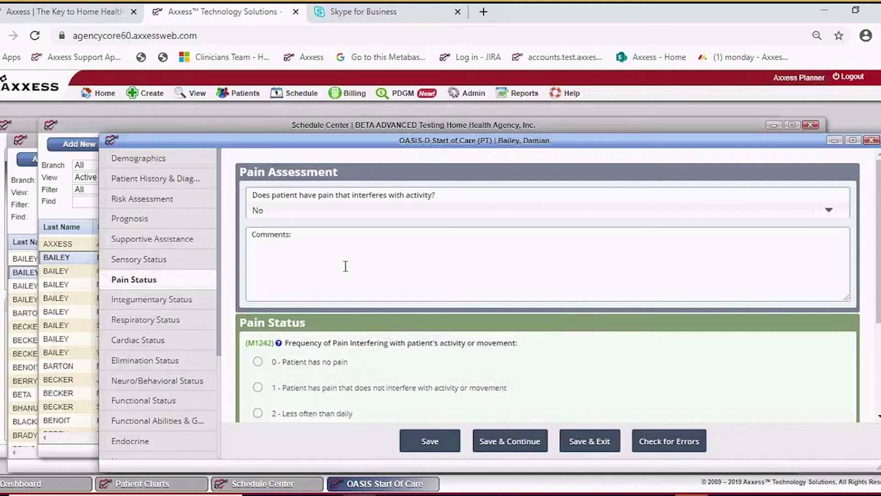
- Answer Yes to whether the patient has pain that interferes with activity and review the pain assessment down to M1242
{"action": "left_click", "coordinate": [299, 215]}
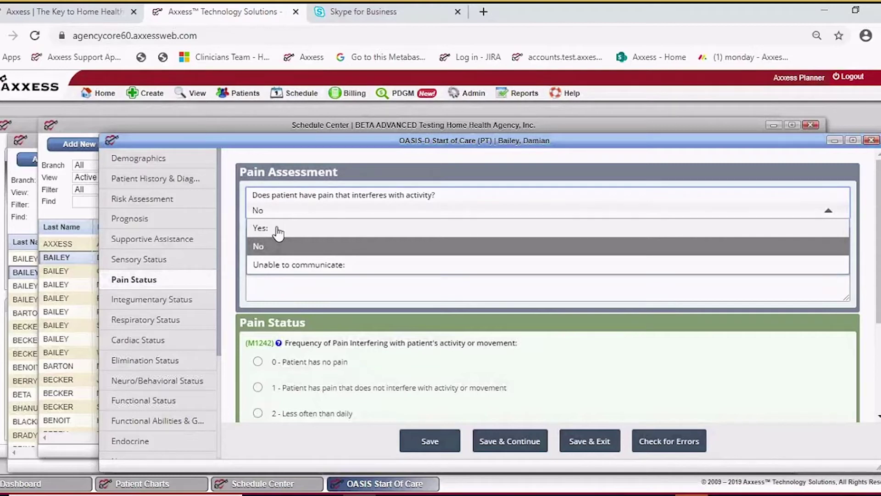
{"action": "left_click", "coordinate": [278, 230]}
{"action": "scroll", "coordinate": [418, 248], "scroll_direction": "down", "scroll_amount": 10}
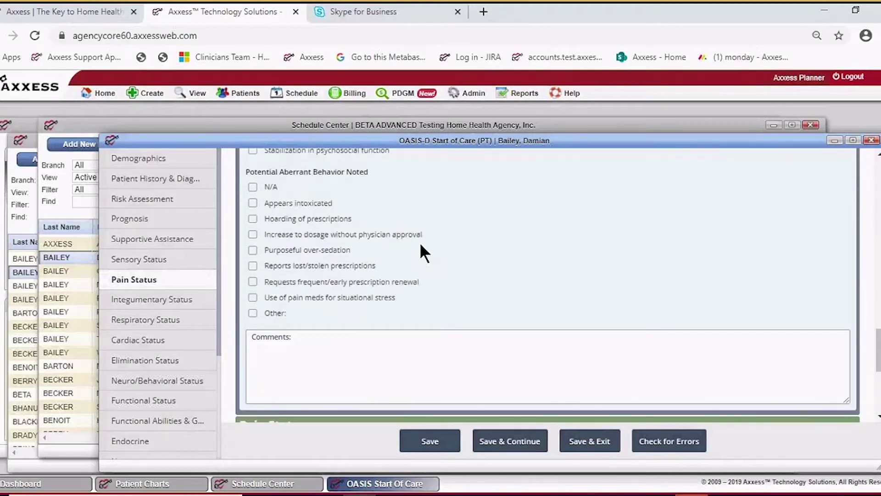
{"action": "scroll", "coordinate": [420, 245], "scroll_direction": "down", "scroll_amount": 3}
{"action": "scroll", "coordinate": [419, 245], "scroll_direction": "up", "scroll_amount": 7}
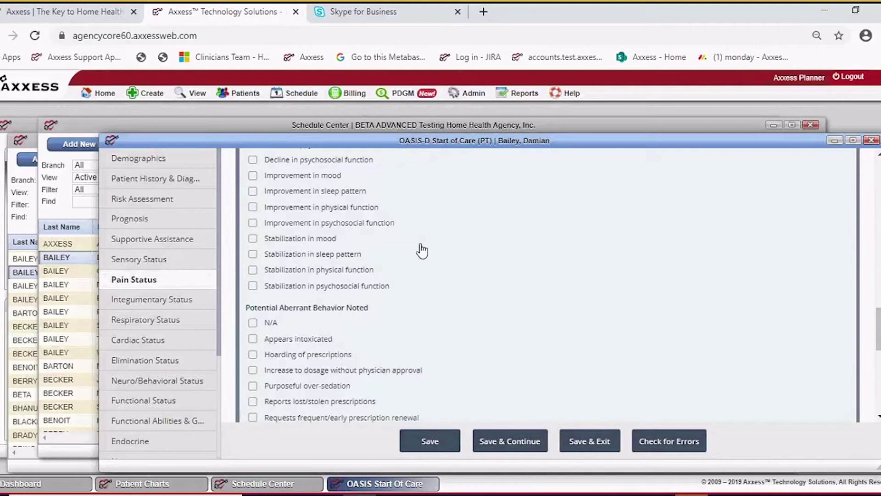
{"action": "scroll", "coordinate": [420, 248], "scroll_direction": "up", "scroll_amount": 3}
{"action": "scroll", "coordinate": [421, 248], "scroll_direction": "down", "scroll_amount": 10}
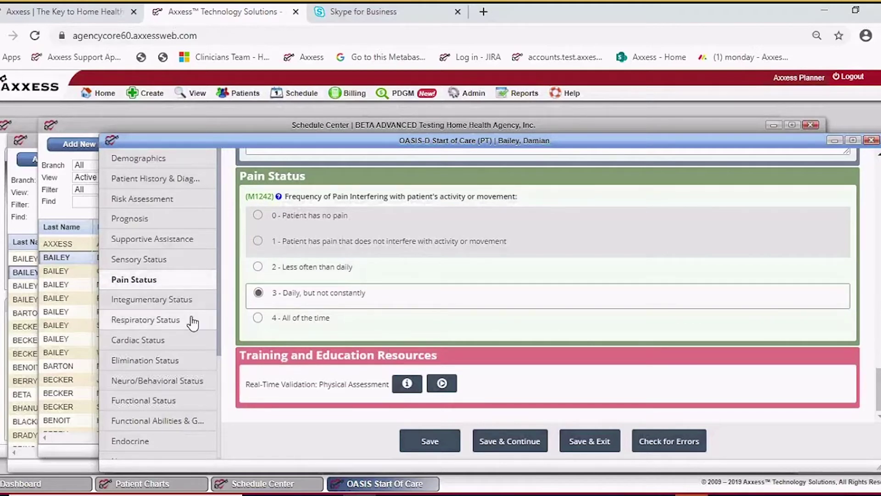
- Open the Integumentary Status section and look over its skin findings and the Braden Scale
{"action": "left_click", "coordinate": [170, 304]}
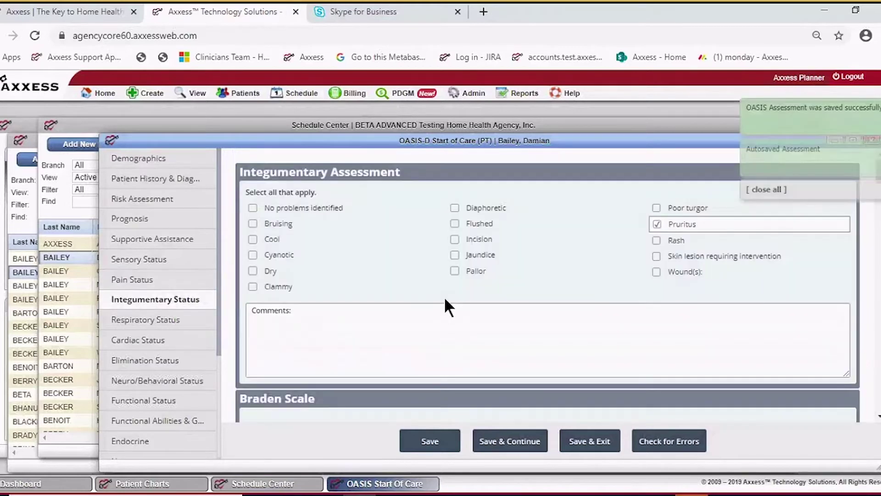
{"action": "scroll", "coordinate": [444, 295], "scroll_direction": "down", "scroll_amount": 5}
{"action": "scroll", "coordinate": [444, 296], "scroll_direction": "up", "scroll_amount": 5}
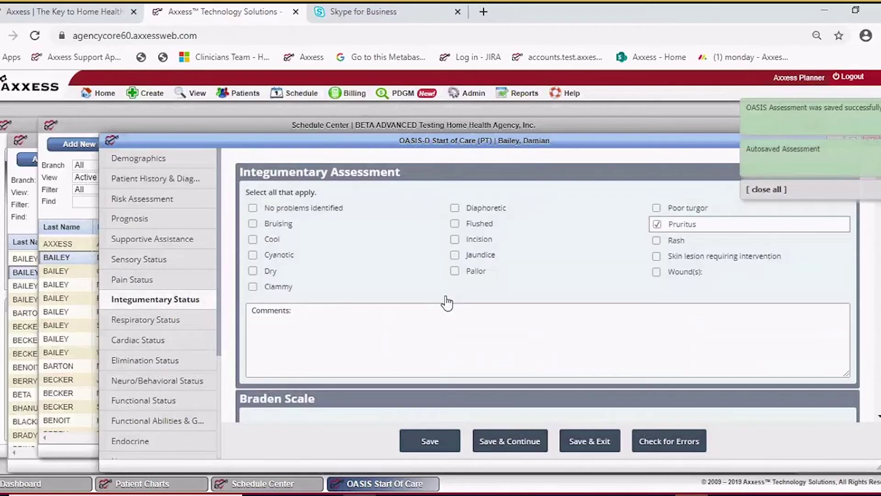
{"action": "scroll", "coordinate": [444, 296], "scroll_direction": "down", "scroll_amount": 3}
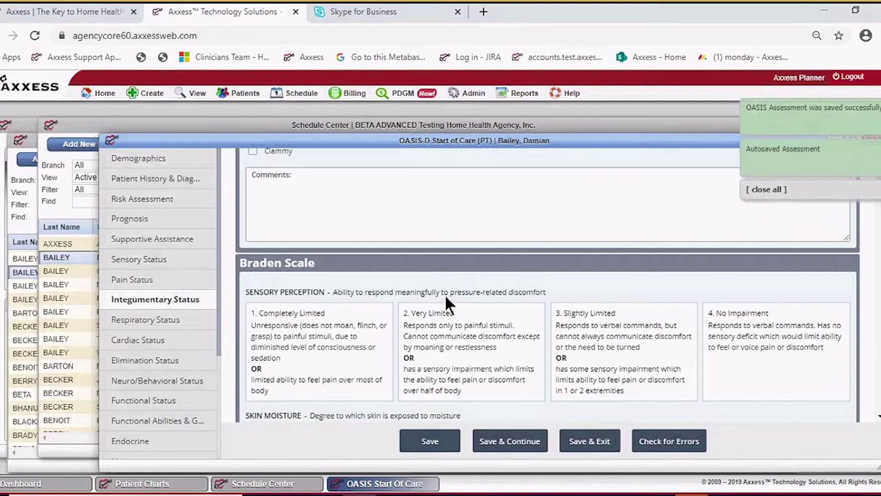
{"action": "scroll", "coordinate": [445, 294], "scroll_direction": "up", "scroll_amount": 3}
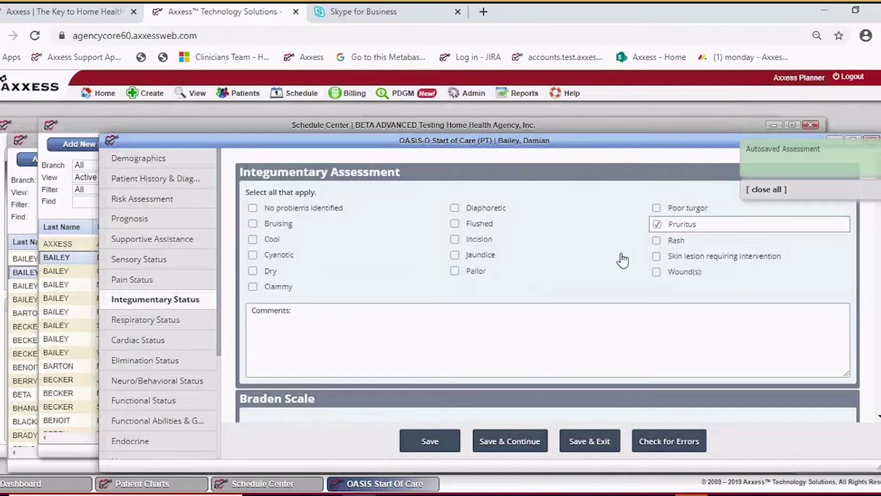
- Try the Wound(s) finding with Diabetic ulcer, Skin tear, Trauma, superficial and Burn, and clear the finding again
{"action": "left_click", "coordinate": [658, 273]}
{"action": "left_click", "coordinate": [711, 297]}
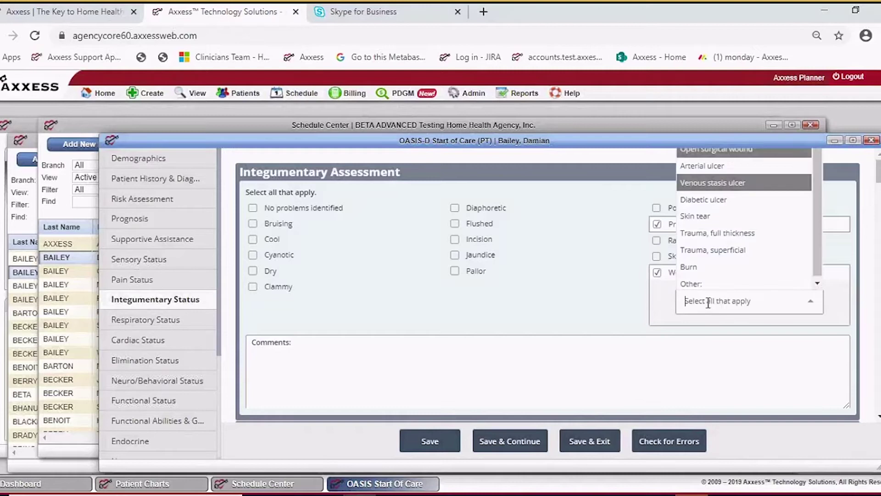
{"action": "left_click", "coordinate": [702, 249]}
{"action": "left_click", "coordinate": [695, 228]}
{"action": "left_click", "coordinate": [693, 208]}
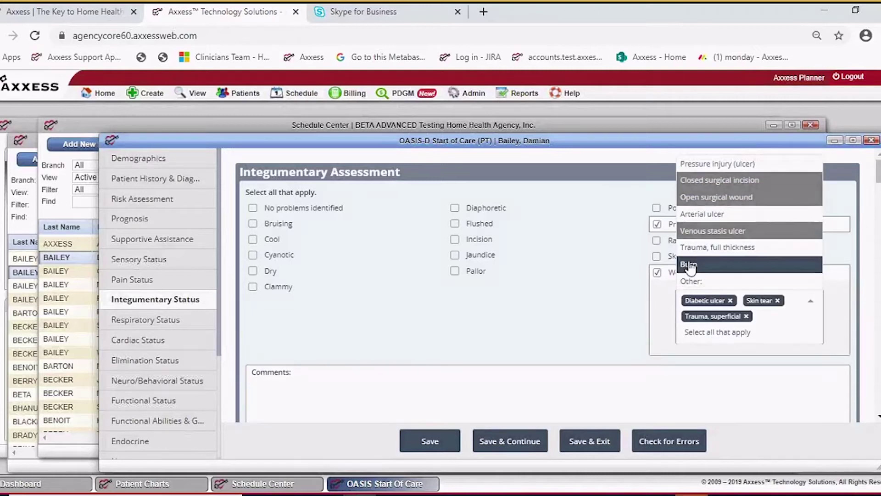
{"action": "left_click", "coordinate": [702, 265]}
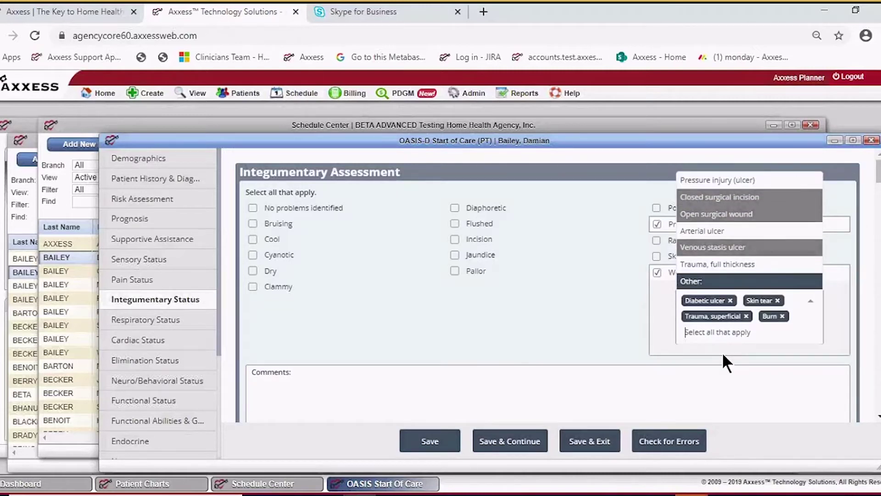
{"action": "left_click", "coordinate": [722, 351]}
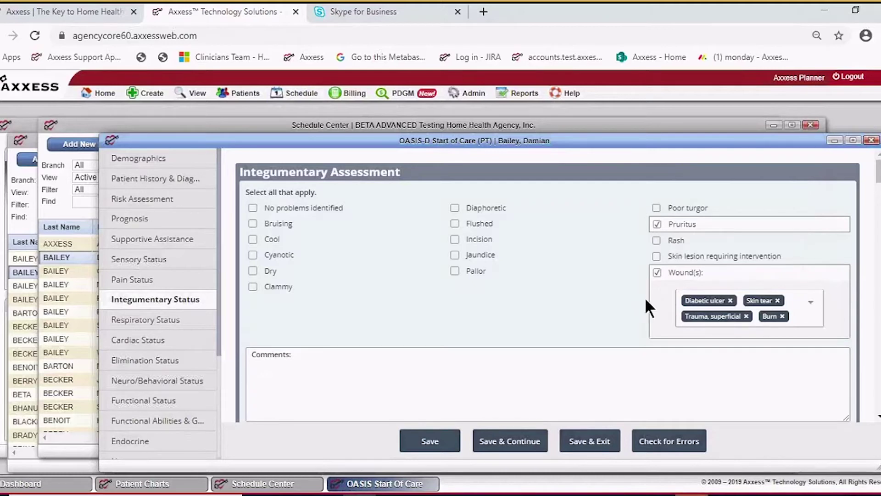
{"action": "left_click", "coordinate": [657, 272]}
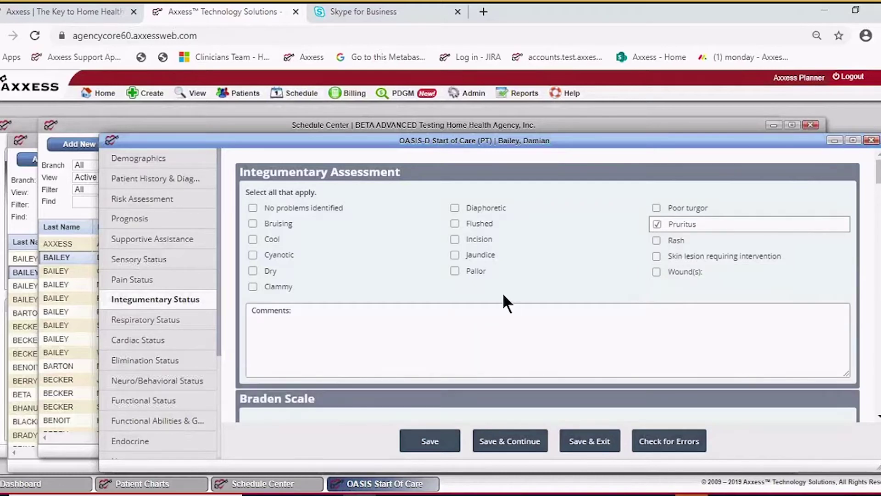
- Rate the Braden Scale as Slightly Limited for sensory perception, Often Moist for skin moisture, Walks Occasionally for activity and Very Limited for mobility
{"action": "scroll", "coordinate": [351, 280], "scroll_direction": "down", "scroll_amount": 3}
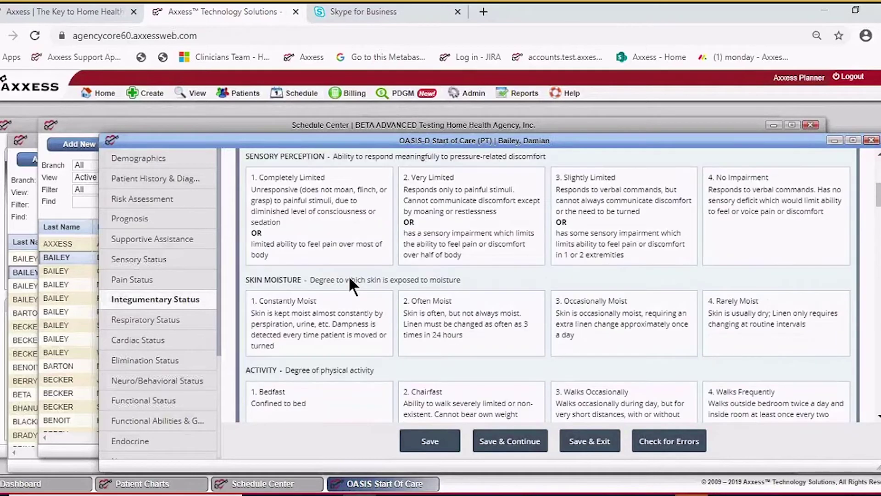
{"action": "scroll", "coordinate": [350, 285], "scroll_direction": "down", "scroll_amount": 3}
{"action": "left_click", "coordinate": [351, 280]}
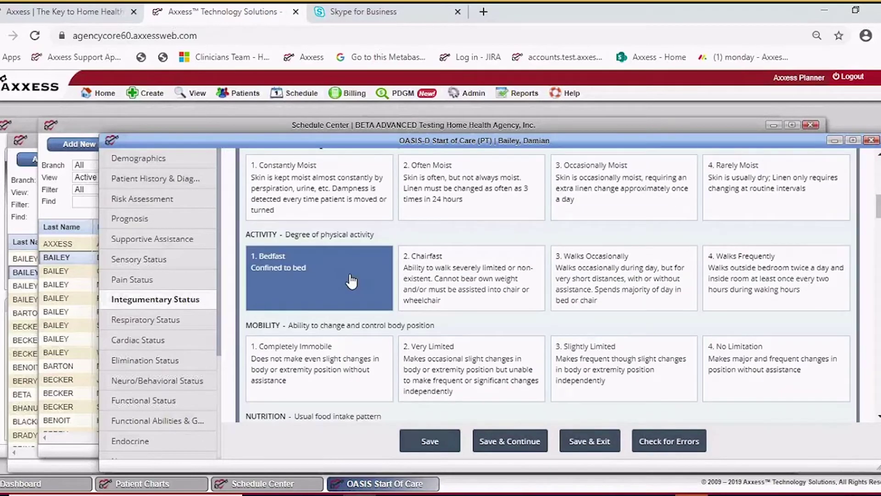
{"action": "left_click", "coordinate": [482, 200]}
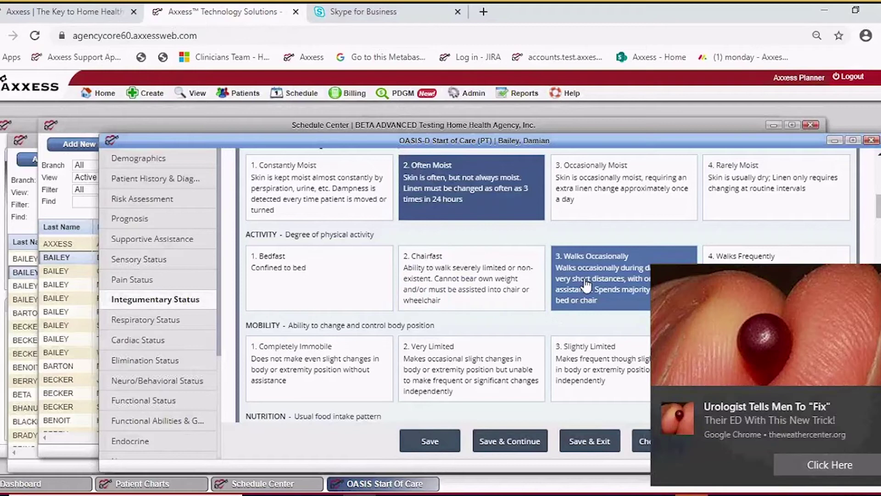
{"action": "left_click", "coordinate": [586, 284]}
{"action": "left_click", "coordinate": [509, 353]}
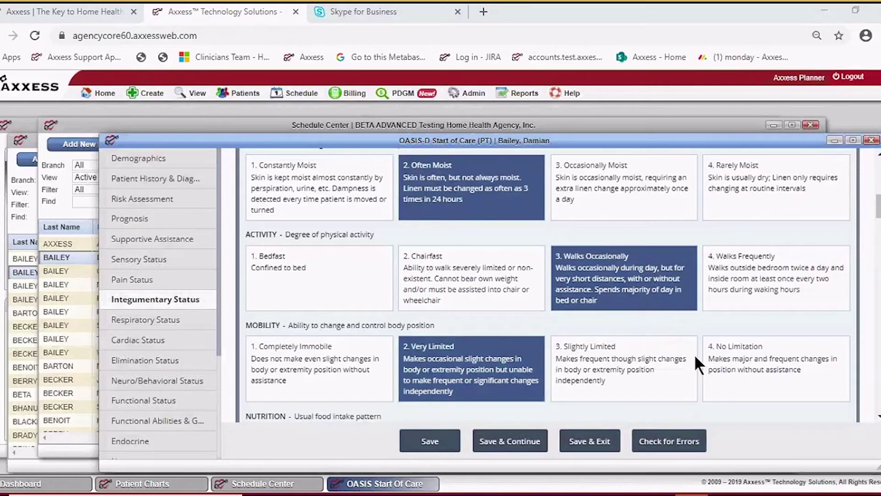
- Rate Friction and Shear on the Braden Scale as 3. No Apparent Problem
{"action": "scroll", "coordinate": [694, 354], "scroll_direction": "down", "scroll_amount": 3}
{"action": "scroll", "coordinate": [694, 333], "scroll_direction": "down", "scroll_amount": 5}
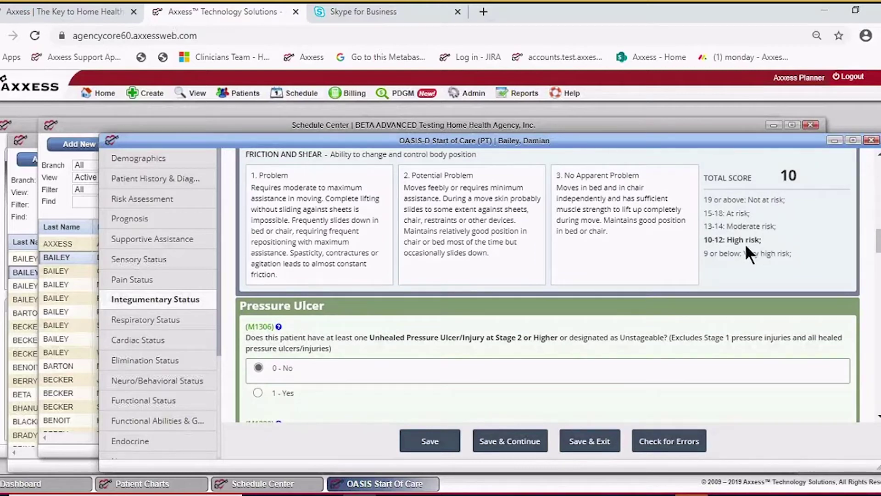
{"action": "left_click", "coordinate": [567, 232]}
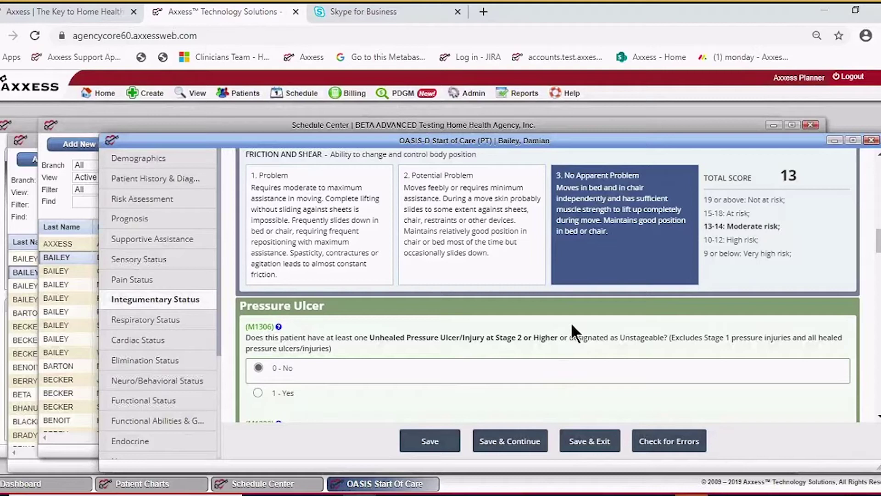
- Review the ratings across the Braden Scale categories, from sensory perception through nutrition
{"action": "scroll", "coordinate": [732, 320], "scroll_direction": "up", "scroll_amount": 5}
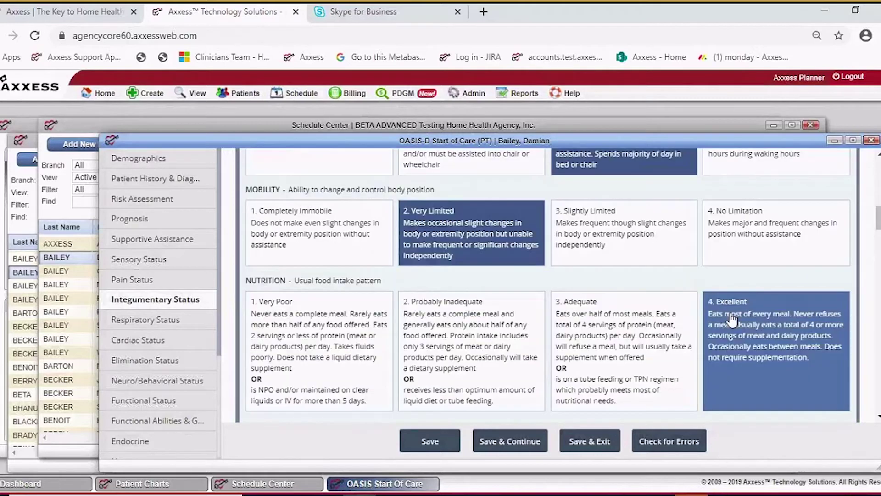
{"action": "scroll", "coordinate": [733, 320], "scroll_direction": "down", "scroll_amount": 5}
{"action": "scroll", "coordinate": [733, 309], "scroll_direction": "up", "scroll_amount": 10}
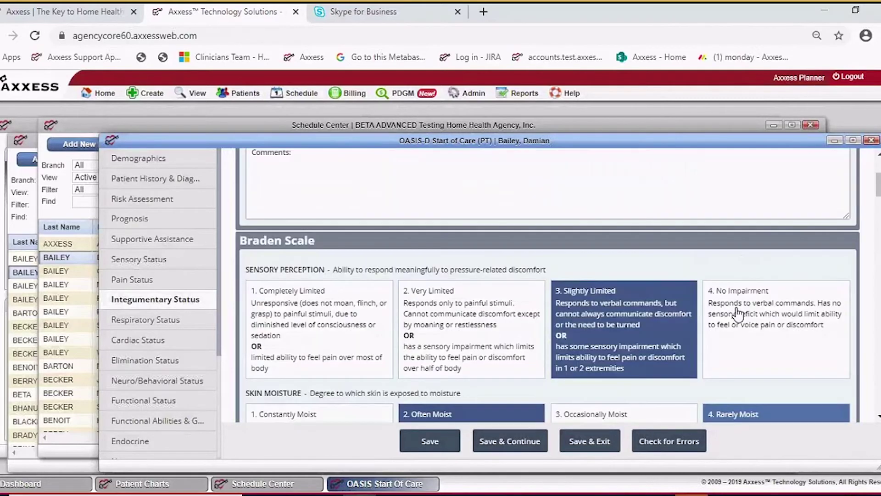
{"action": "scroll", "coordinate": [737, 316], "scroll_direction": "up", "scroll_amount": 1}
{"action": "scroll", "coordinate": [737, 316], "scroll_direction": "down", "scroll_amount": 4}
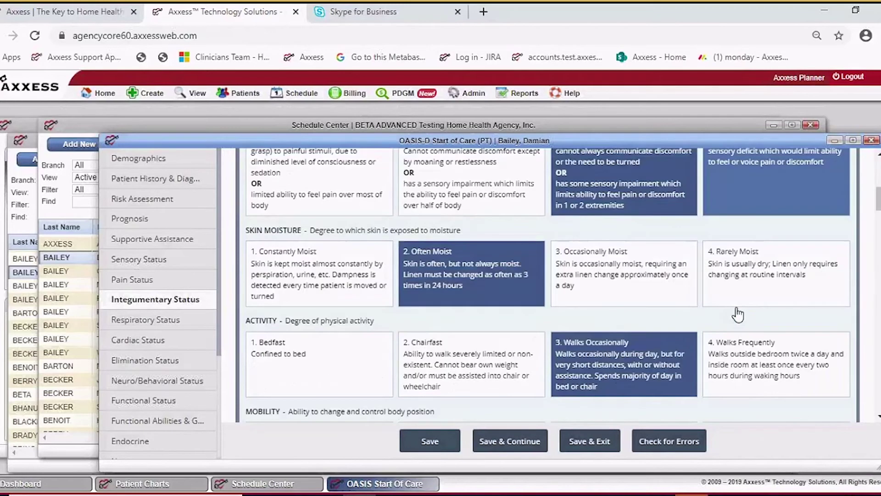
{"action": "scroll", "coordinate": [737, 315], "scroll_direction": "down", "scroll_amount": 10}
- Review the Pressure Ulcer, stasis ulcer and surgical wound responses and the integumentary Orders for Discipline and Treatment
{"action": "scroll", "coordinate": [737, 315], "scroll_direction": "down", "scroll_amount": 2}
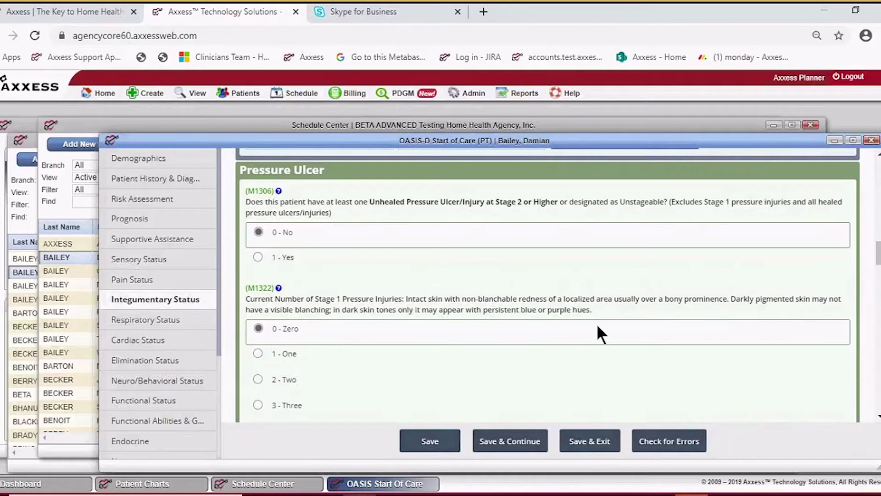
{"action": "scroll", "coordinate": [595, 319], "scroll_direction": "down", "scroll_amount": 12}
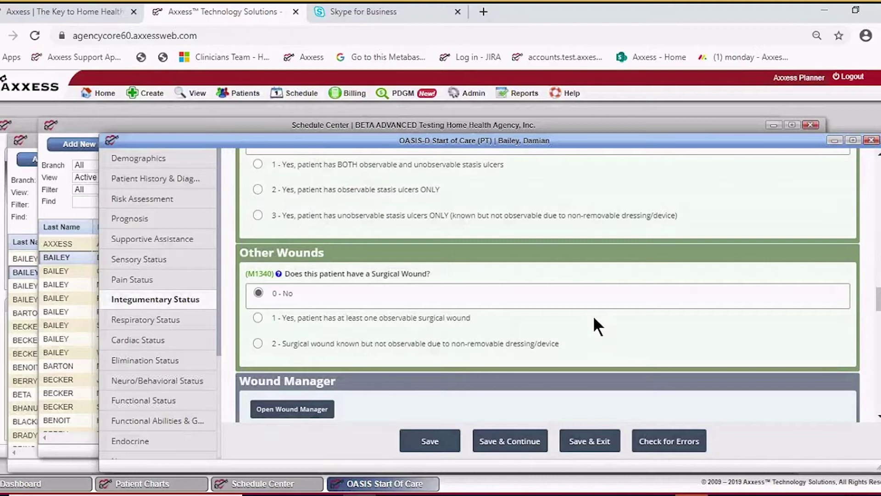
{"action": "scroll", "coordinate": [594, 319], "scroll_direction": "down", "scroll_amount": 3}
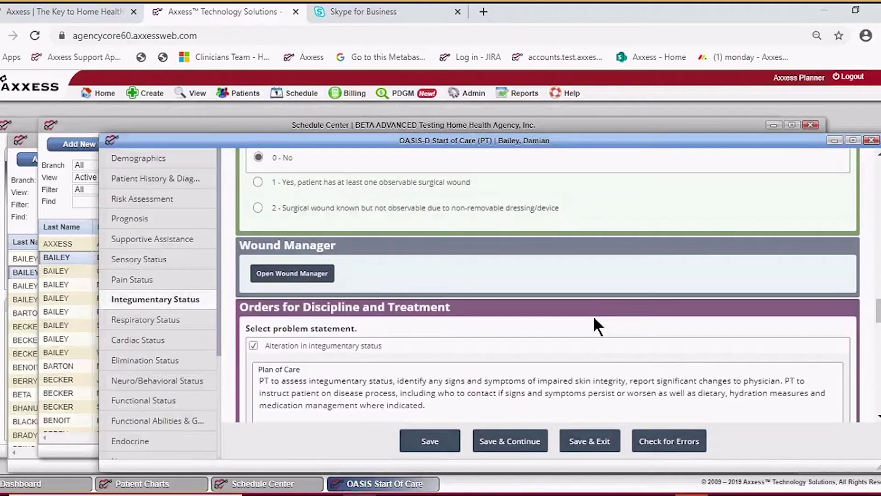
{"action": "scroll", "coordinate": [593, 315], "scroll_direction": "down", "scroll_amount": 3}
{"action": "scroll", "coordinate": [593, 315], "scroll_direction": "down", "scroll_amount": 3}
{"action": "scroll", "coordinate": [594, 321], "scroll_direction": "up", "scroll_amount": 6}
- Open the Wound Manager and examine the wound entry fields on the Wound Care Flowsheet
{"action": "left_click", "coordinate": [284, 274]}
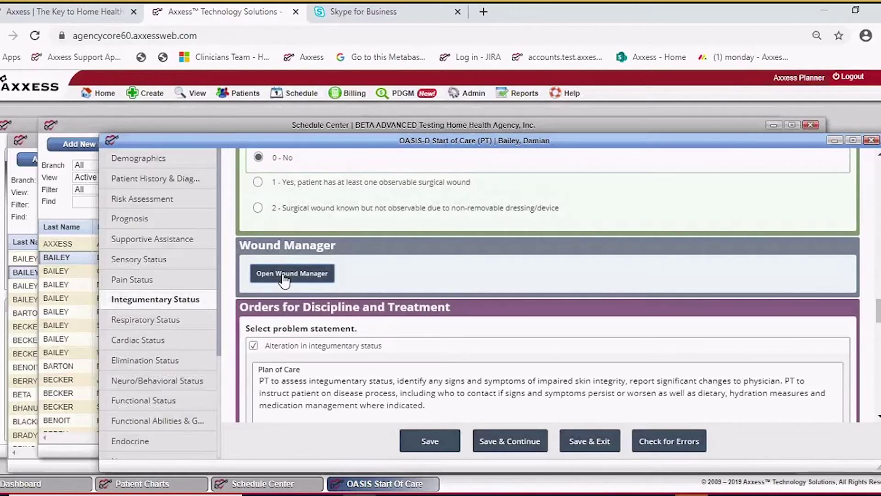
{"action": "scroll", "coordinate": [464, 286], "scroll_direction": "down", "scroll_amount": 3}
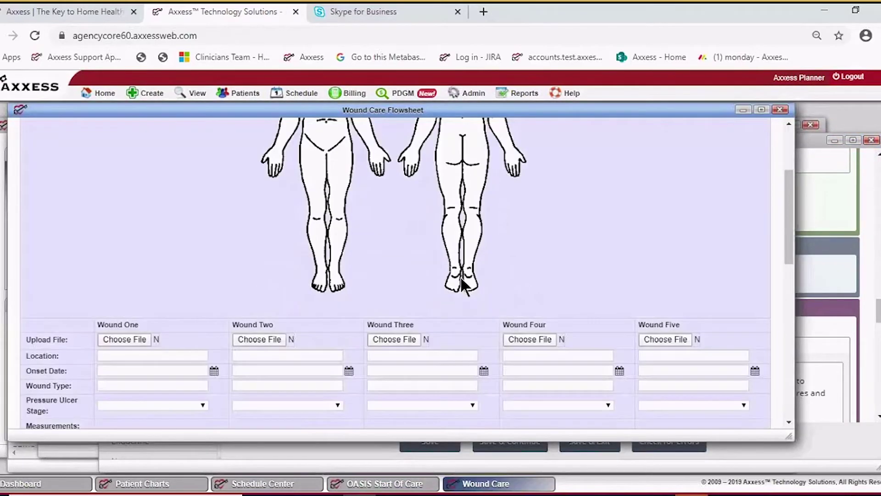
{"action": "scroll", "coordinate": [464, 286], "scroll_direction": "down", "scroll_amount": 6}
{"action": "scroll", "coordinate": [464, 285], "scroll_direction": "up", "scroll_amount": 6}
{"action": "scroll", "coordinate": [486, 308], "scroll_direction": "down", "scroll_amount": 1}
{"action": "scroll", "coordinate": [491, 319], "scroll_direction": "down", "scroll_amount": 2}
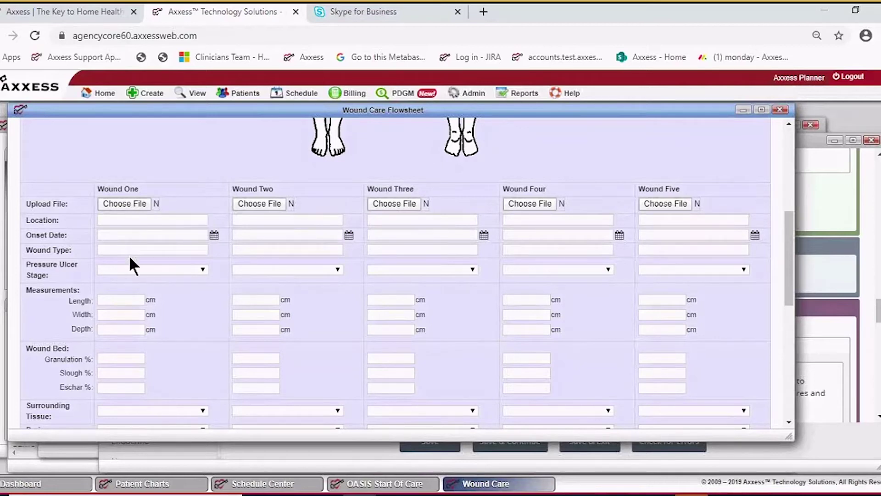
{"action": "scroll", "coordinate": [129, 263], "scroll_direction": "down", "scroll_amount": 1}
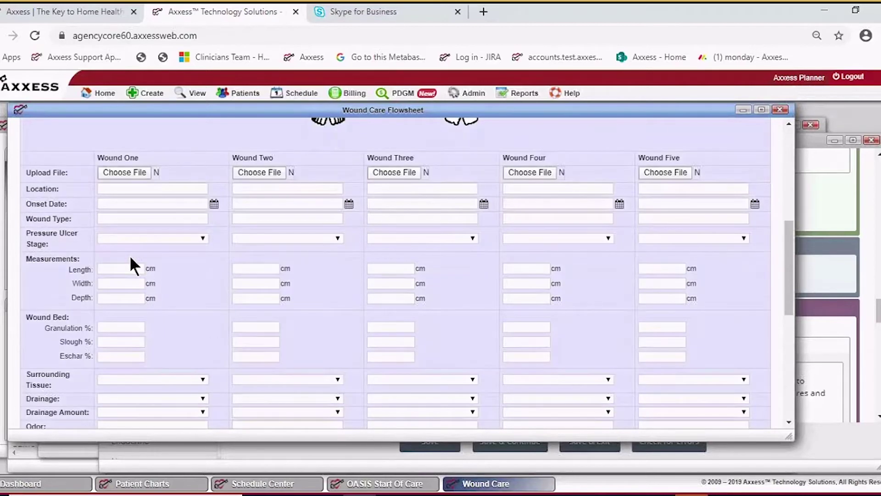
{"action": "scroll", "coordinate": [131, 264], "scroll_direction": "down", "scroll_amount": 3}
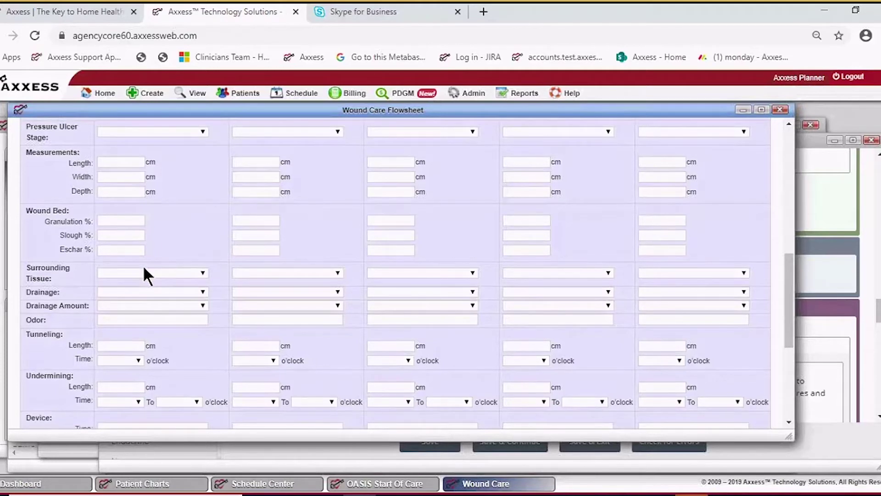
- Check the remaining fields of the Wound Care Flowsheet and save it
{"action": "scroll", "coordinate": [142, 265], "scroll_direction": "down", "scroll_amount": 6}
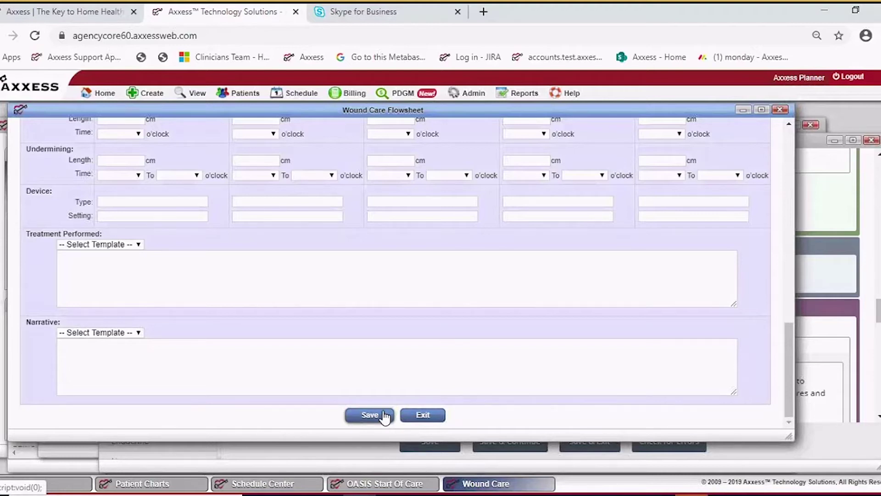
{"action": "left_click", "coordinate": [370, 415]}
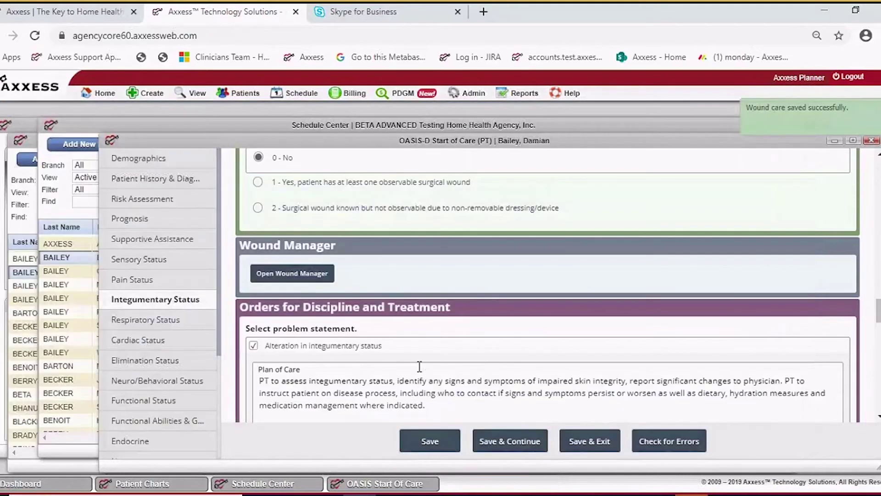
- Clear the "Teach: Pressure ulcer prevention" intervention, and deselect and reselect the "Alteration in integumentary status" problem statement
{"action": "scroll", "coordinate": [407, 329], "scroll_direction": "down", "scroll_amount": 3}
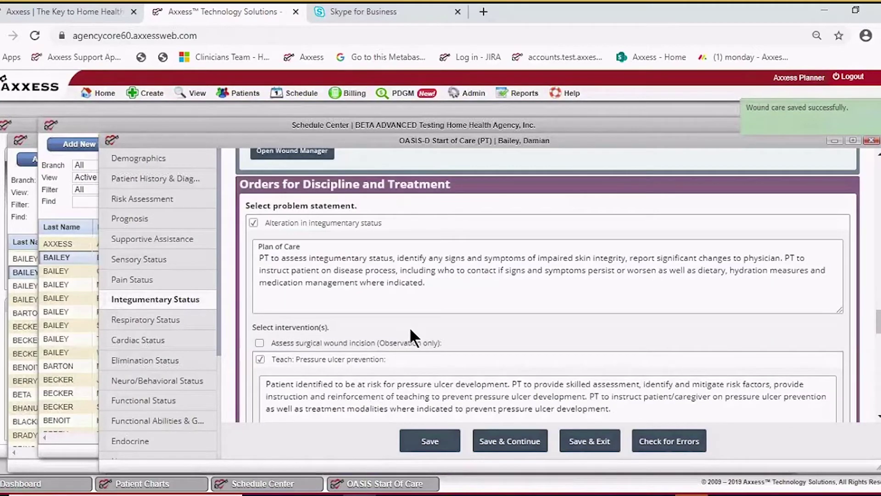
{"action": "scroll", "coordinate": [413, 334], "scroll_direction": "down", "scroll_amount": 3}
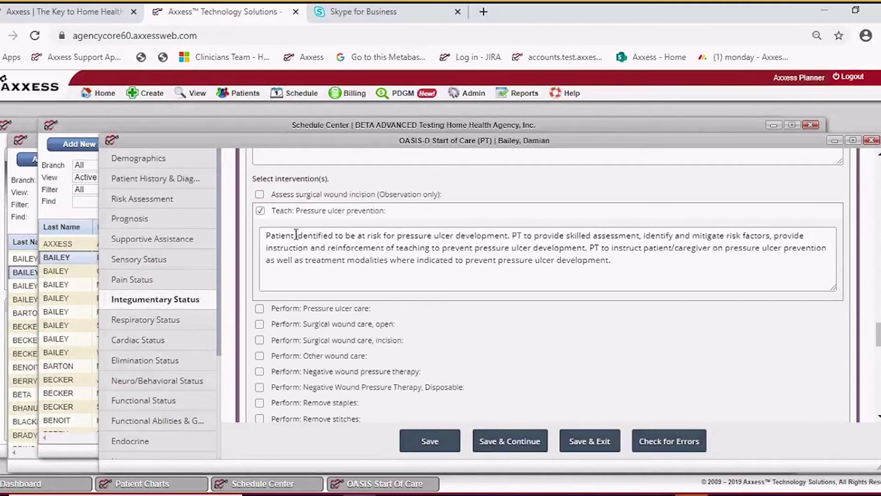
{"action": "left_click", "coordinate": [276, 210]}
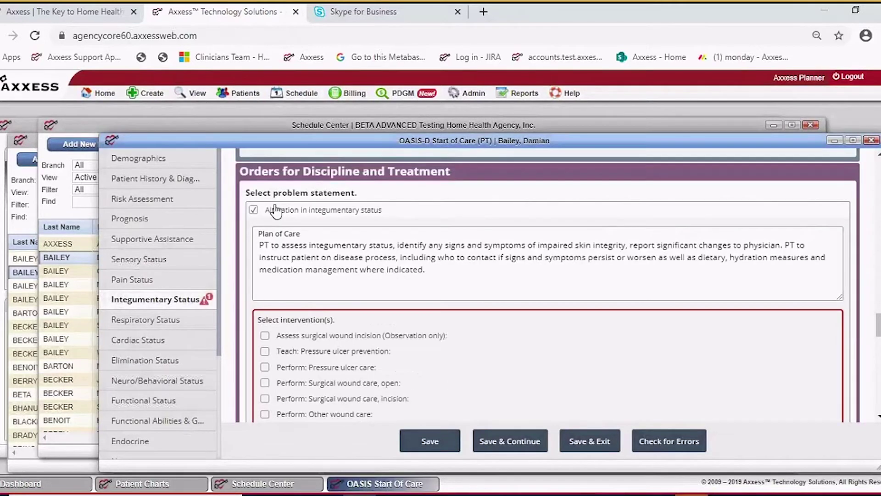
{"action": "left_click", "coordinate": [254, 210]}
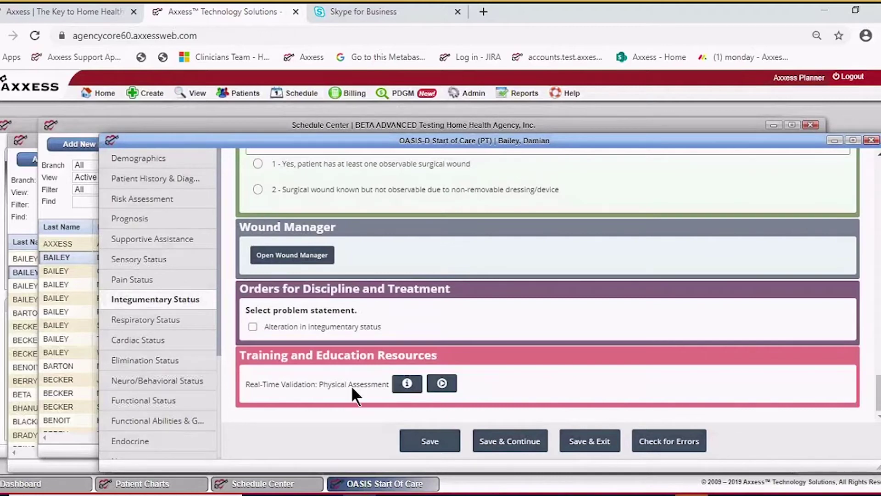
{"action": "left_click", "coordinate": [253, 326]}
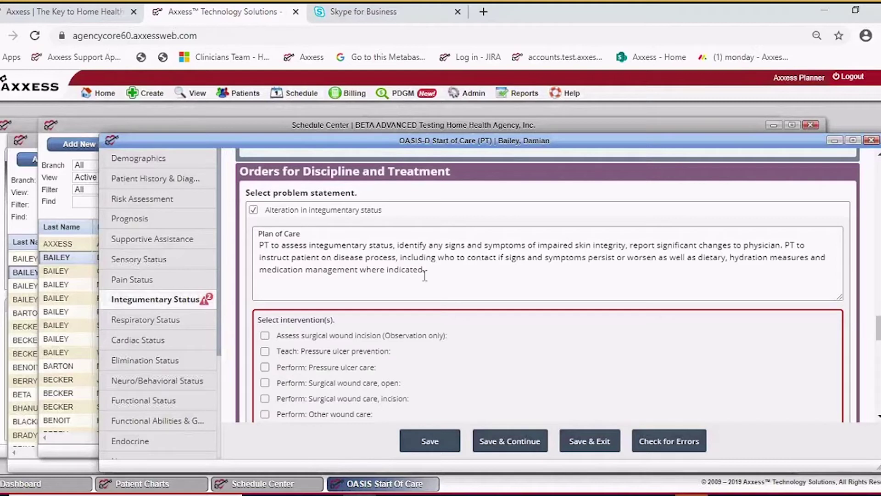
- Select the "Perform: Pressure ulcer care" intervention and replace its site and frequency placeholder with "R ischial tuberosity"
{"action": "scroll", "coordinate": [380, 340], "scroll_direction": "down", "scroll_amount": 3}
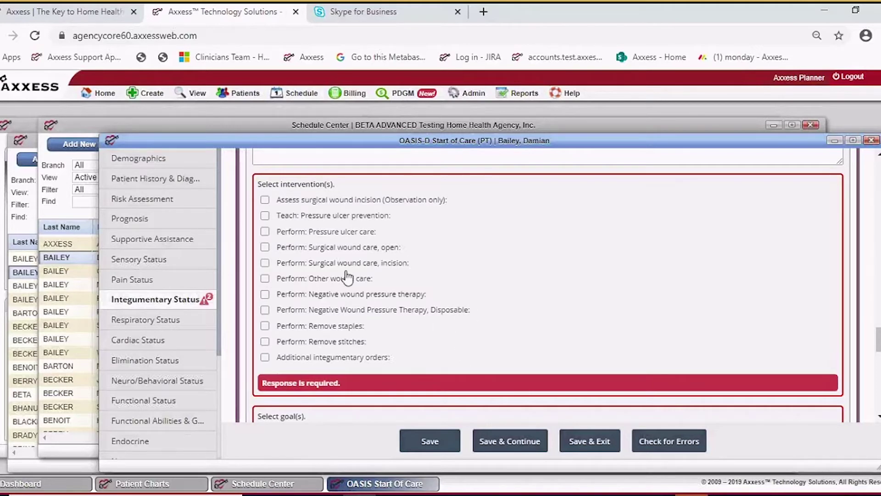
{"action": "left_click", "coordinate": [265, 232]}
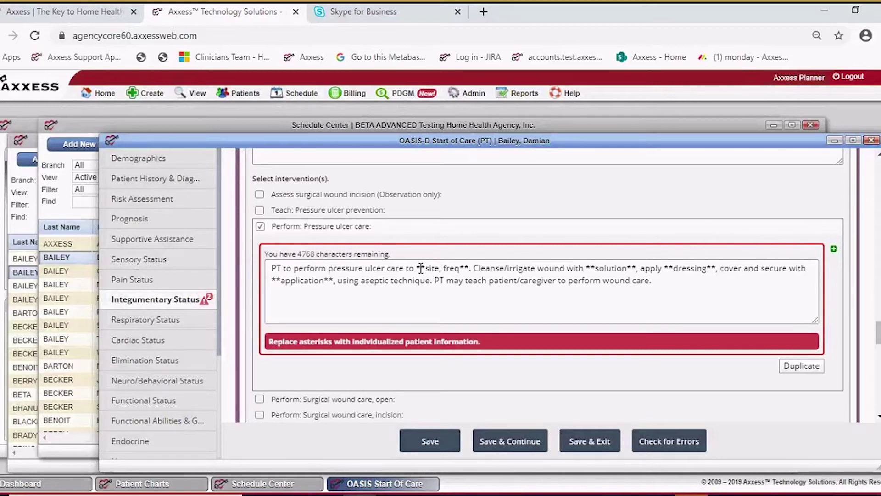
{"action": "left_click_drag", "start_coordinate": [416, 268], "coordinate": [470, 270]}
{"action": "key", "text": "BackSpace"}
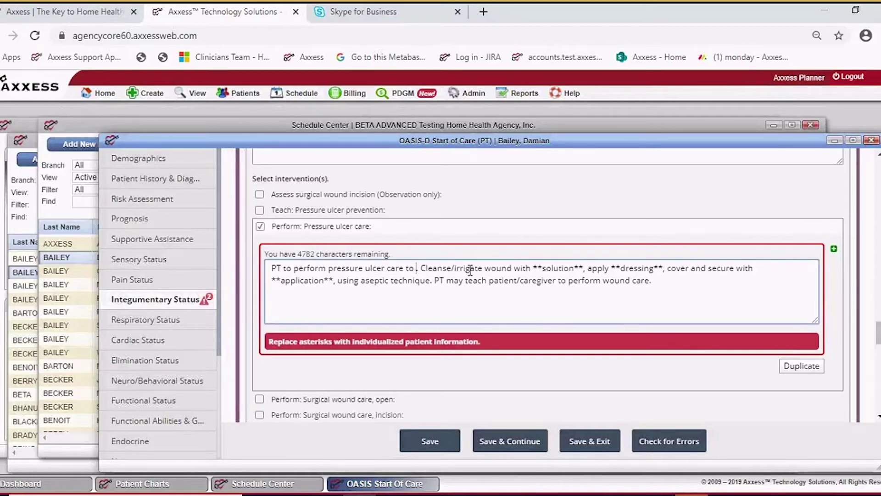
{"action": "type", "text": "r ish"}
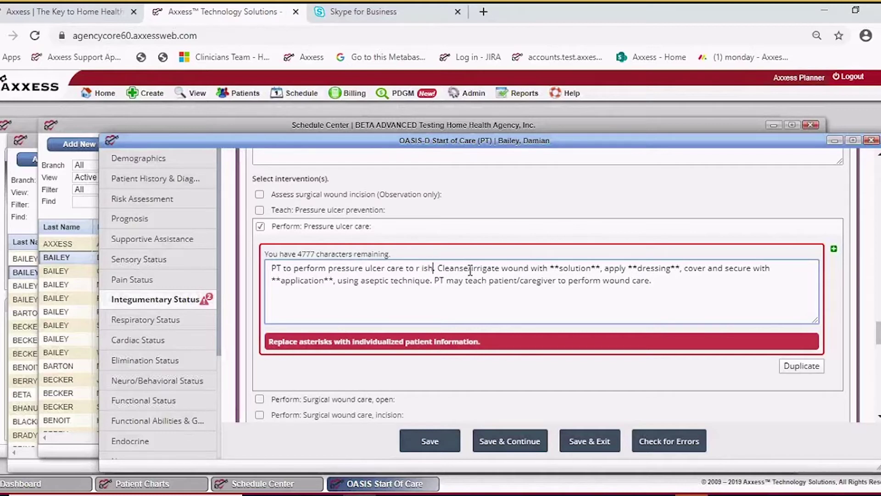
{"action": "key", "text": "BackSpace"}
{"action": "key", "text": "BackSpace"}
{"action": "key", "text": "BackSpace"}
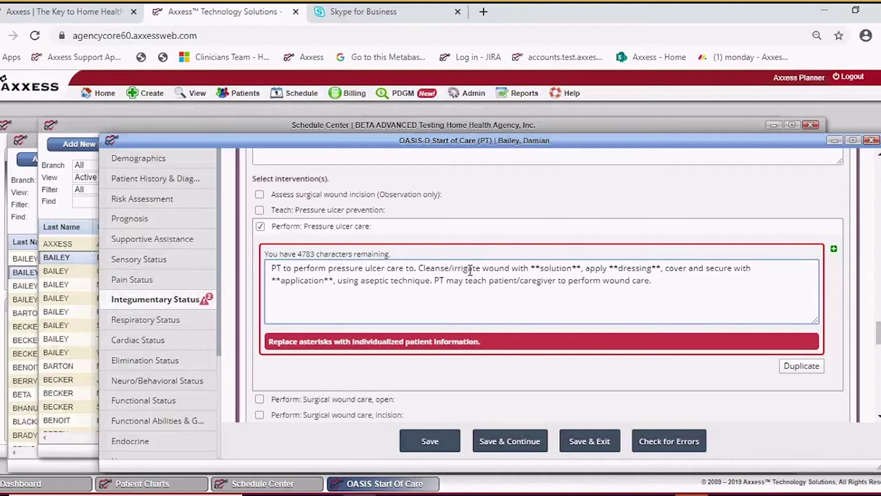
{"action": "type", "text": "R ischial tuberosity"}
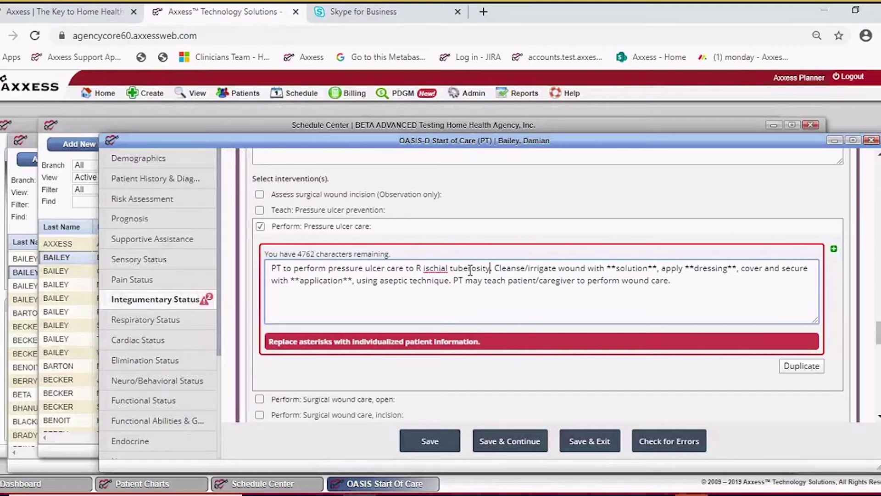
- Replace the solution placeholder in the pressure ulcer care order with "saline" and remove the asterisks around "dressing"
{"action": "left_click_drag", "start_coordinate": [607, 268], "coordinate": [658, 267]}
{"action": "type", "text": "saline"}
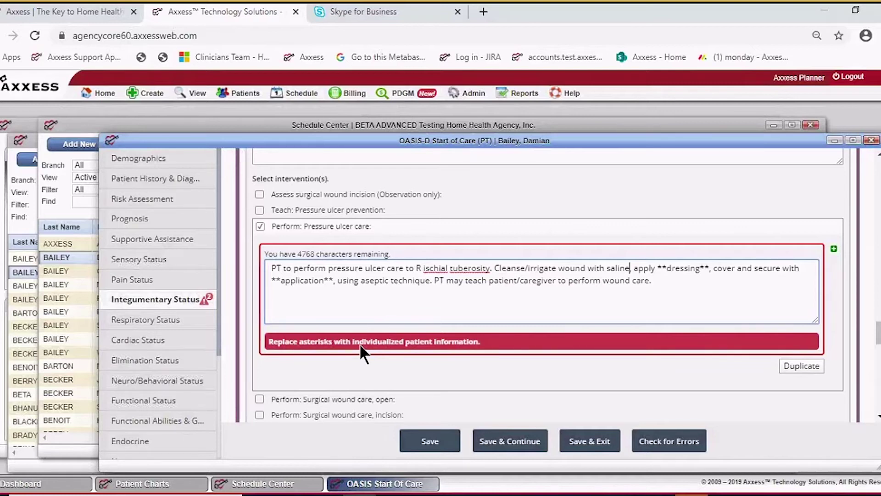
{"action": "left_click", "coordinate": [670, 267]}
{"action": "key", "text": "BackSpace"}
{"action": "key", "text": "BackSpace"}
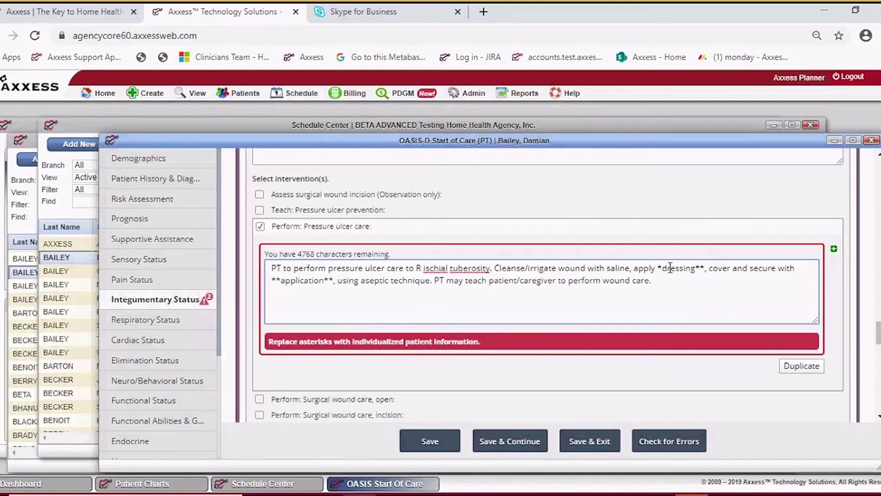
{"action": "left_click", "coordinate": [701, 270]}
{"action": "key", "text": "BackSpace"}
{"action": "key", "text": "BackSpace"}
{"action": "type", "text": ","}
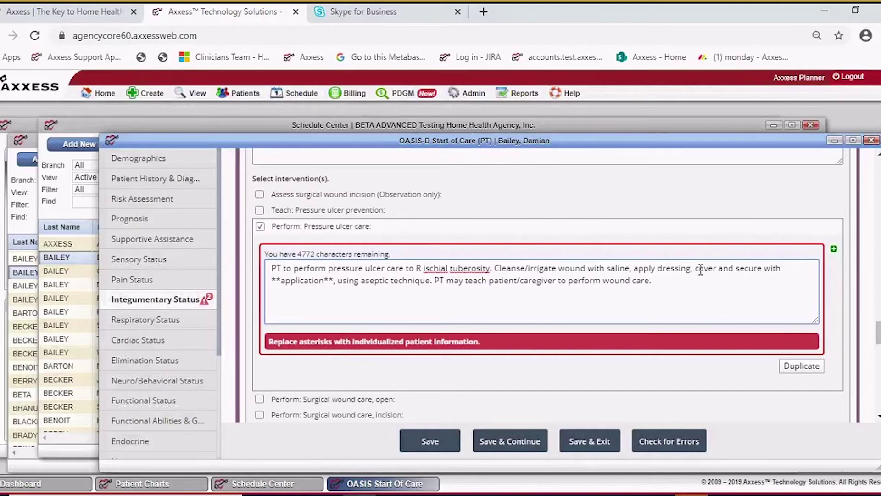
- Delete the application placeholder from the pressure ulcer care order and duplicate the individualized order
{"action": "left_click", "coordinate": [334, 281]}
{"action": "key", "text": "BackSpace"}
{"action": "key", "text": "BackSpace"}
{"action": "key", "text": "BackSpace"}
{"action": "key", "text": "BackSpace"}
{"action": "key", "text": "BackSpace"}
{"action": "key", "text": "BackSpace"}
{"action": "key", "text": "BackSpace"}
{"action": "key", "text": "BackSpace"}
{"action": "key", "text": "BackSpace"}
{"action": "key", "text": "BackSpace"}
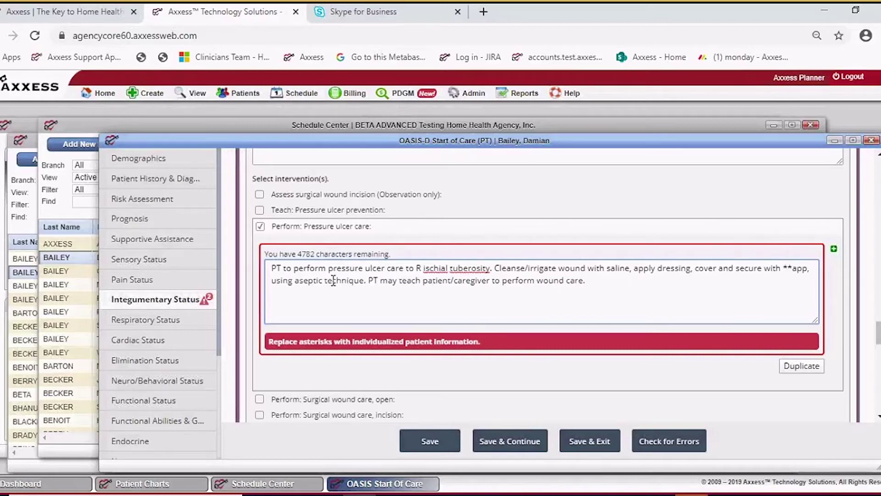
{"action": "key", "text": "BackSpace"}
{"action": "key", "text": "BackSpace"}
{"action": "key", "text": "BackSpace"}
{"action": "key", "text": "BackSpace"}
{"action": "key", "text": "BackSpace"}
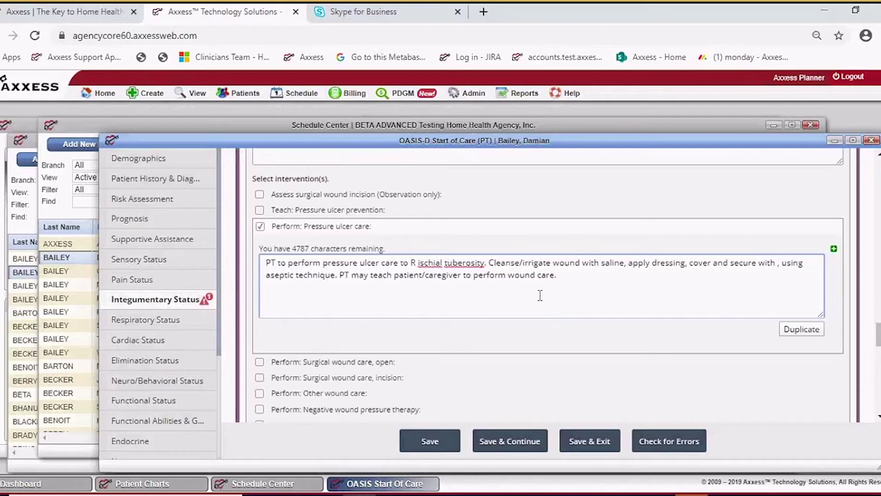
{"action": "left_click", "coordinate": [801, 329]}
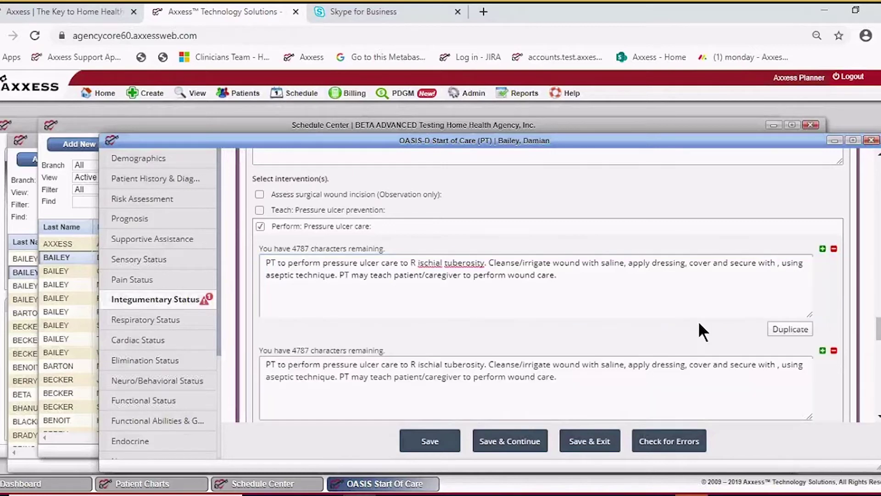
- Add further template-based pressure ulcer care orders below the duplicated one and remove them again
{"action": "scroll", "coordinate": [698, 321], "scroll_direction": "down", "scroll_amount": 3}
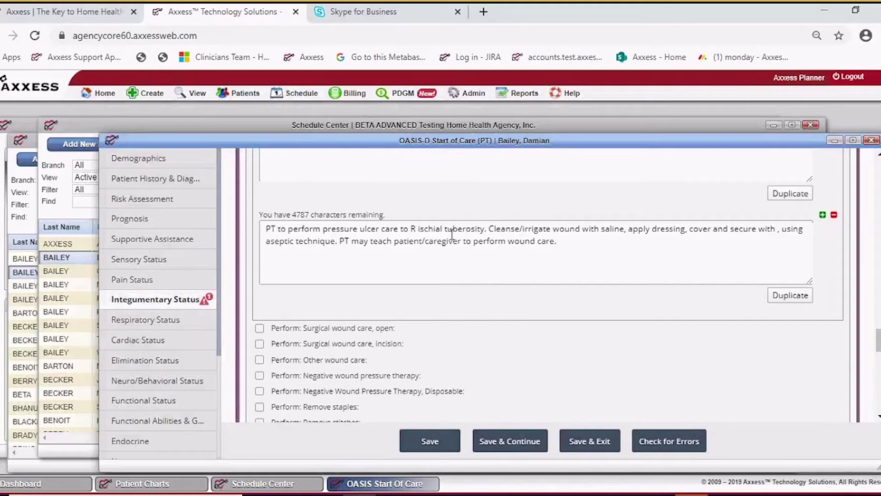
{"action": "left_click", "coordinate": [823, 215]}
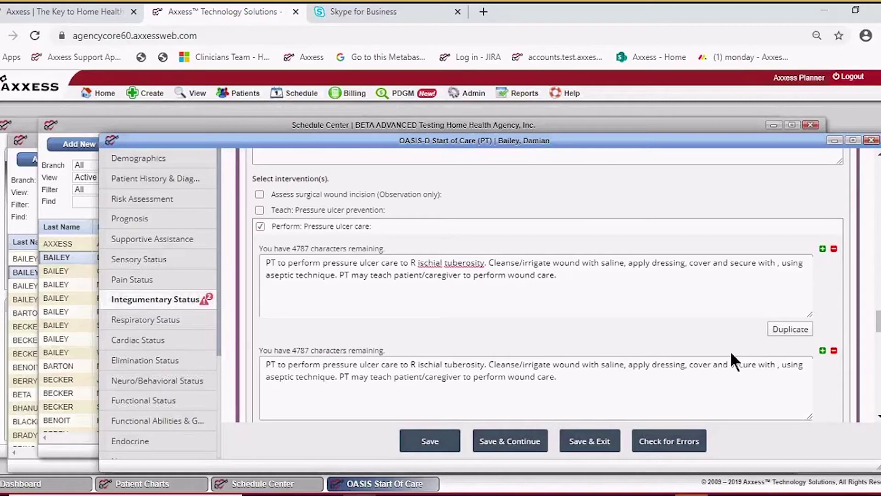
{"action": "scroll", "coordinate": [730, 351], "scroll_direction": "down", "scroll_amount": 6}
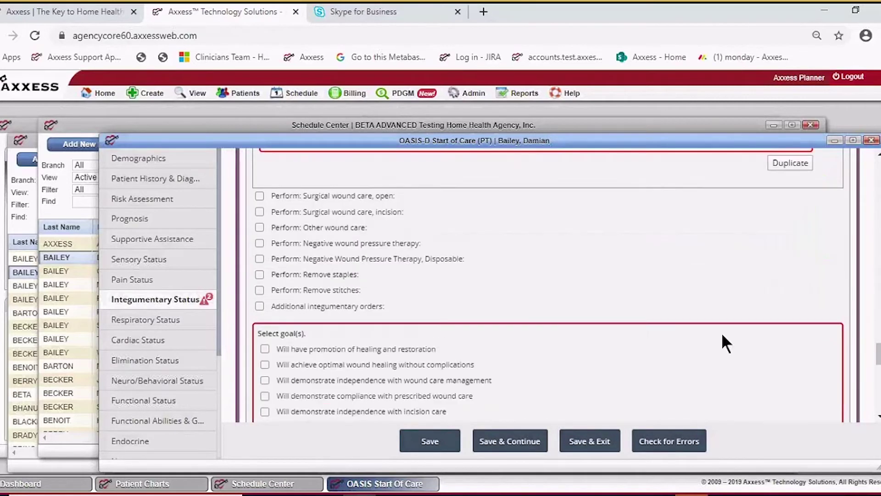
{"action": "scroll", "coordinate": [757, 287], "scroll_direction": "up", "scroll_amount": 3}
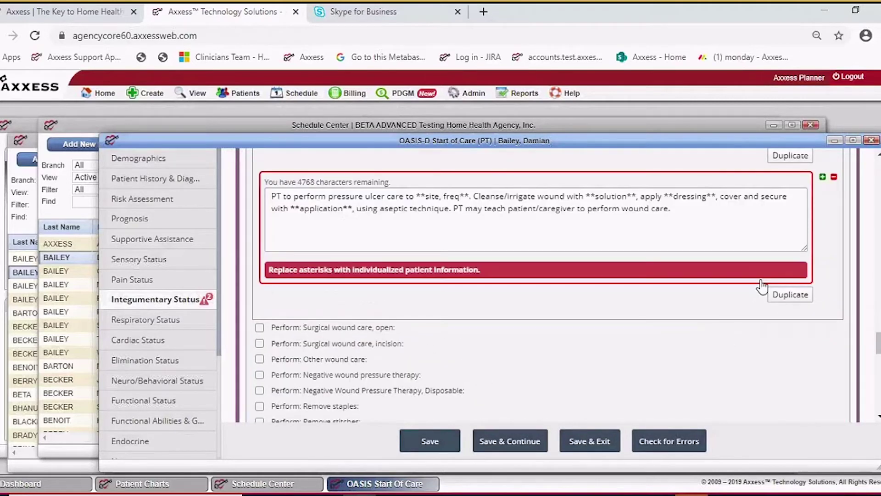
{"action": "left_click", "coordinate": [789, 299]}
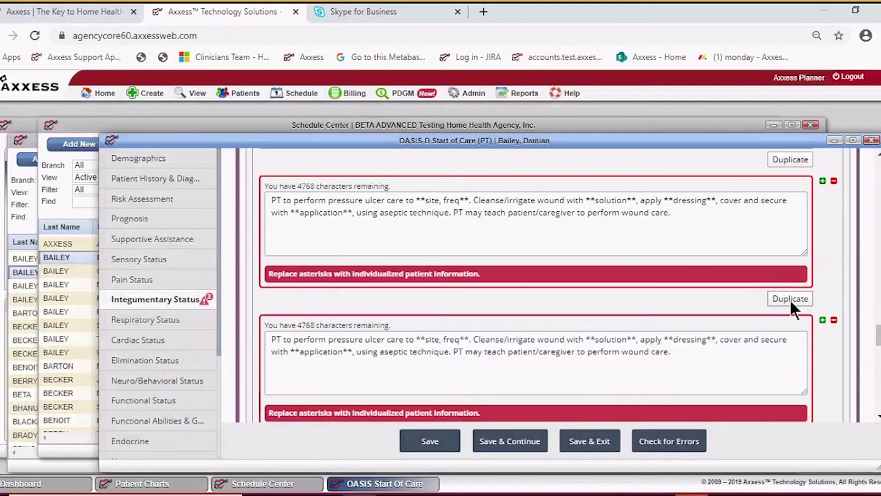
{"action": "left_click", "coordinate": [822, 182]}
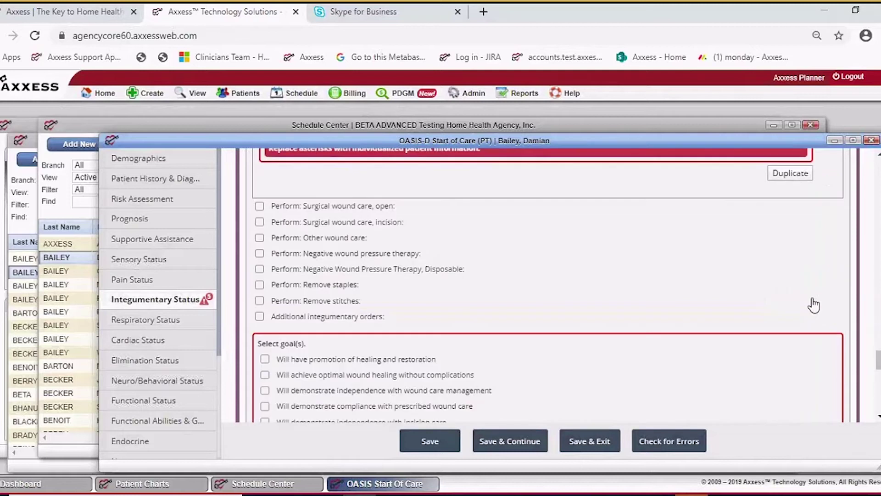
{"action": "left_click", "coordinate": [835, 328]}
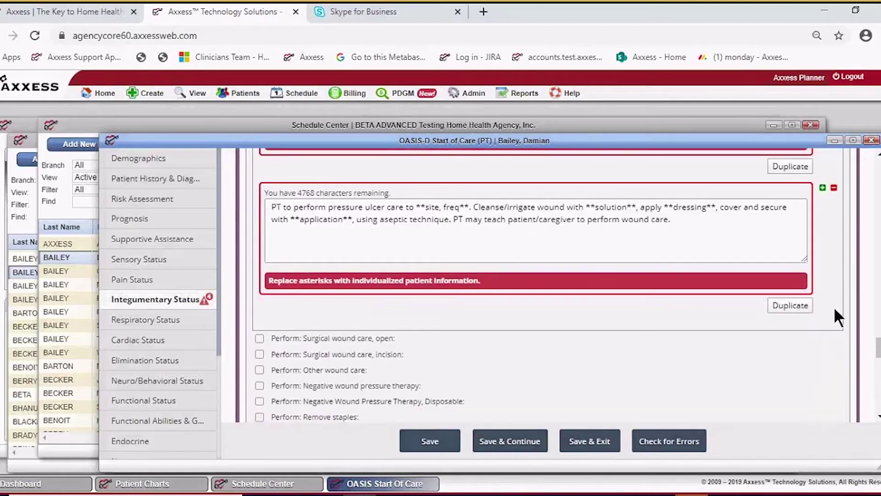
{"action": "left_click", "coordinate": [833, 188]}
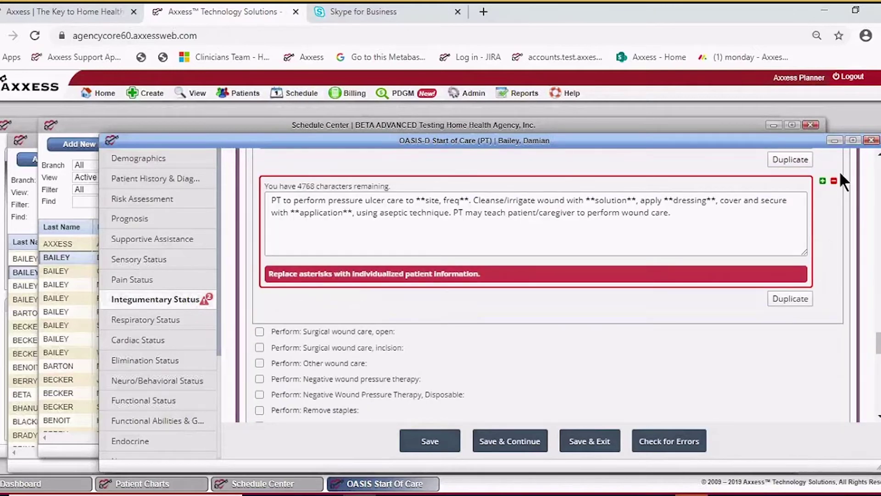
{"action": "left_click", "coordinate": [834, 181]}
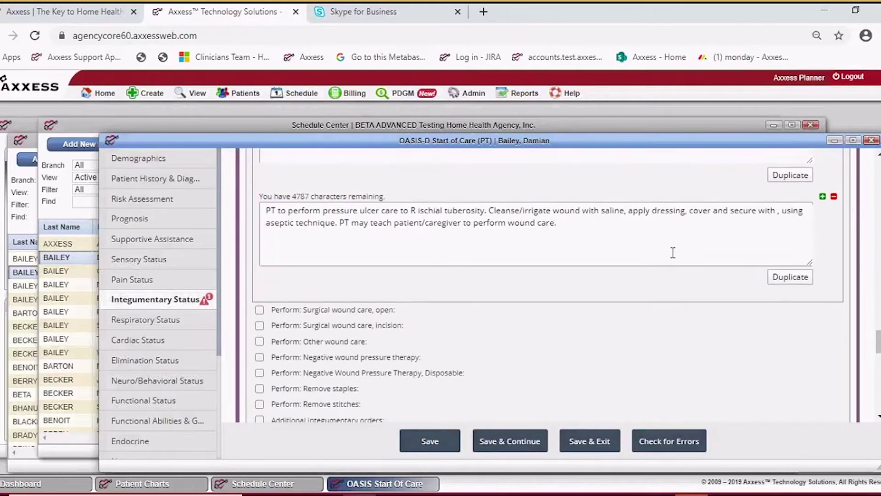
- Select the goal "Will have promotion of healing and restoration" and replace its time-period placeholder with "within 4 weeks."
{"action": "scroll", "coordinate": [672, 252], "scroll_direction": "down", "scroll_amount": 4}
{"action": "scroll", "coordinate": [600, 294], "scroll_direction": "up", "scroll_amount": 2}
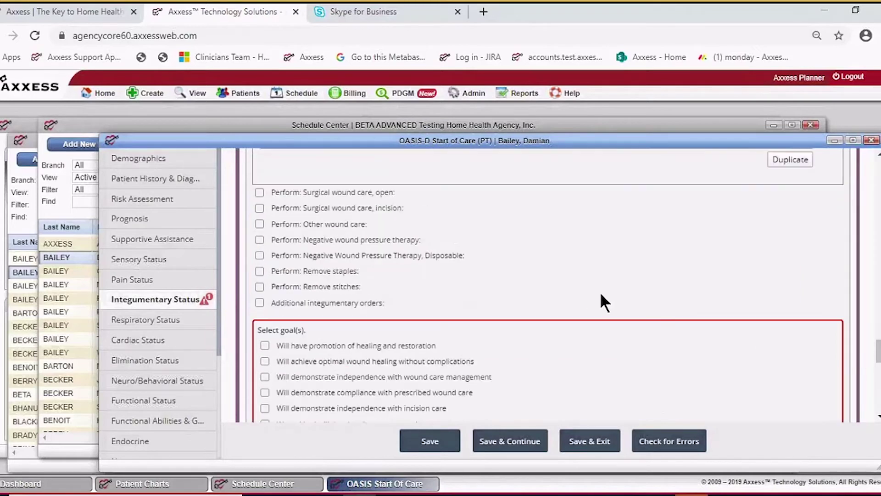
{"action": "scroll", "coordinate": [600, 294], "scroll_direction": "up", "scroll_amount": 4}
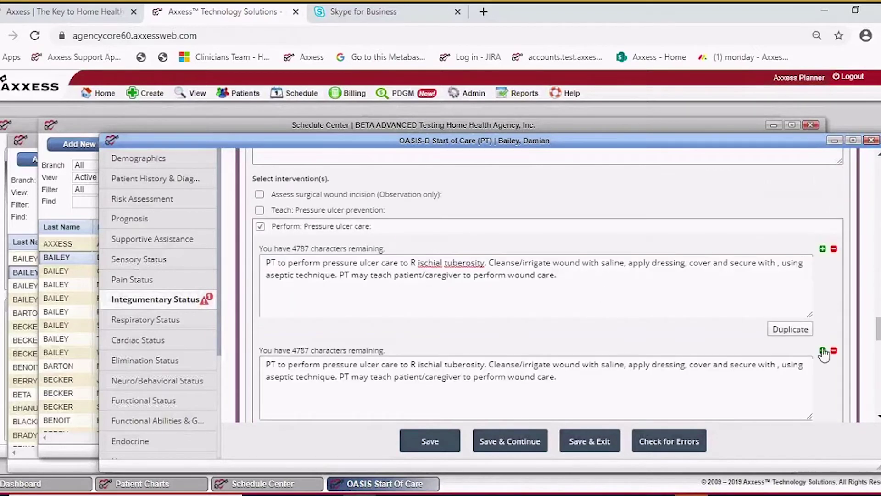
{"action": "scroll", "coordinate": [631, 324], "scroll_direction": "down", "scroll_amount": 4}
{"action": "scroll", "coordinate": [633, 331], "scroll_direction": "down", "scroll_amount": 4}
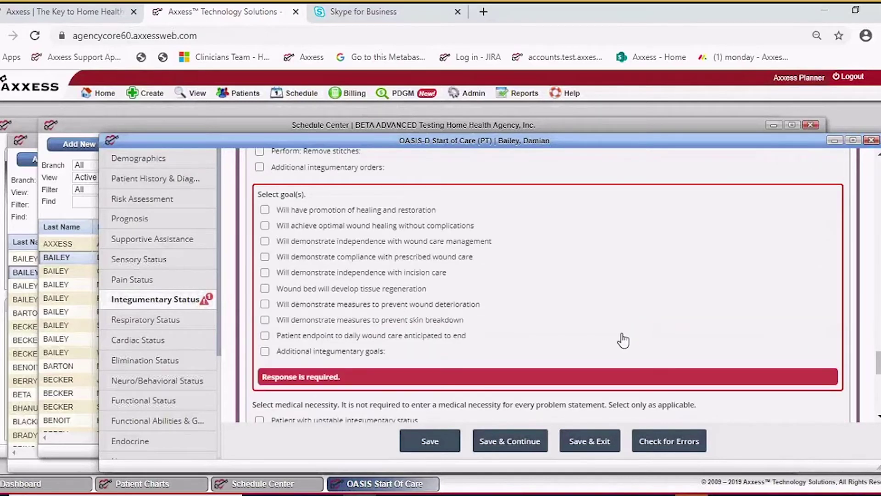
{"action": "left_click", "coordinate": [264, 211]}
{"action": "left_click_drag", "start_coordinate": [635, 236], "coordinate": [830, 234]}
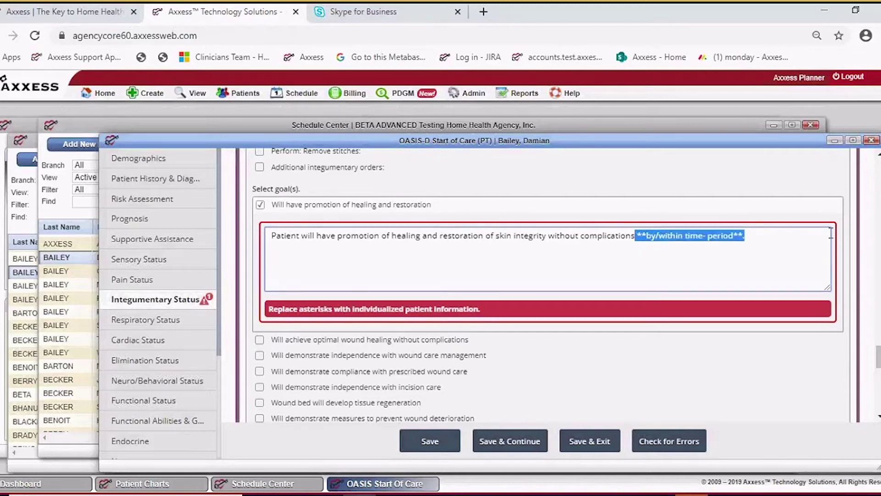
{"action": "key", "text": "BackSpace"}
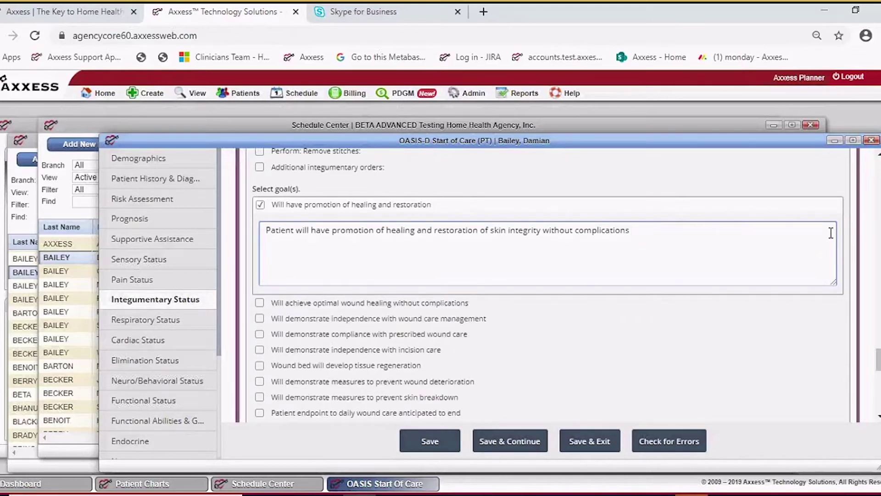
{"action": "type", "text": "within"}
{"action": "type", "text": "4 weeks."}
- Select "Patient with unstable integumentary status" as the medical necessity for the integumentary problem statement
{"action": "scroll", "coordinate": [748, 307], "scroll_direction": "down", "scroll_amount": 2}
{"action": "scroll", "coordinate": [748, 312], "scroll_direction": "down", "scroll_amount": 5}
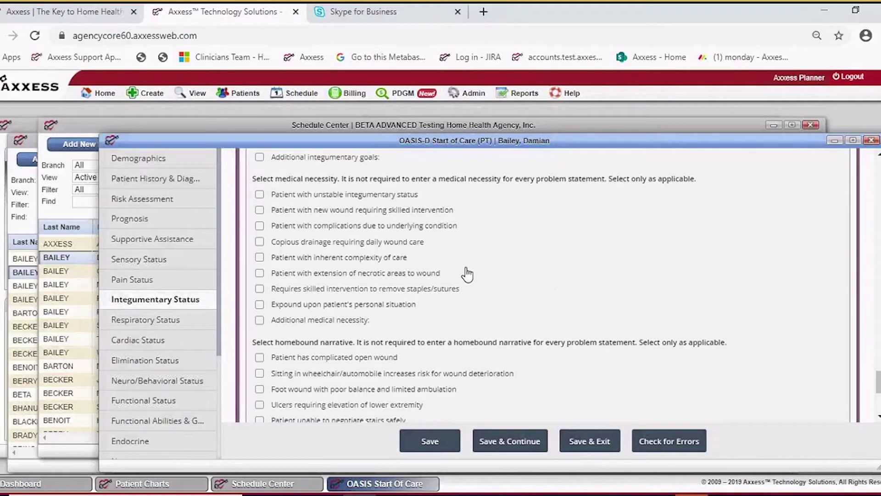
{"action": "left_click", "coordinate": [260, 196]}
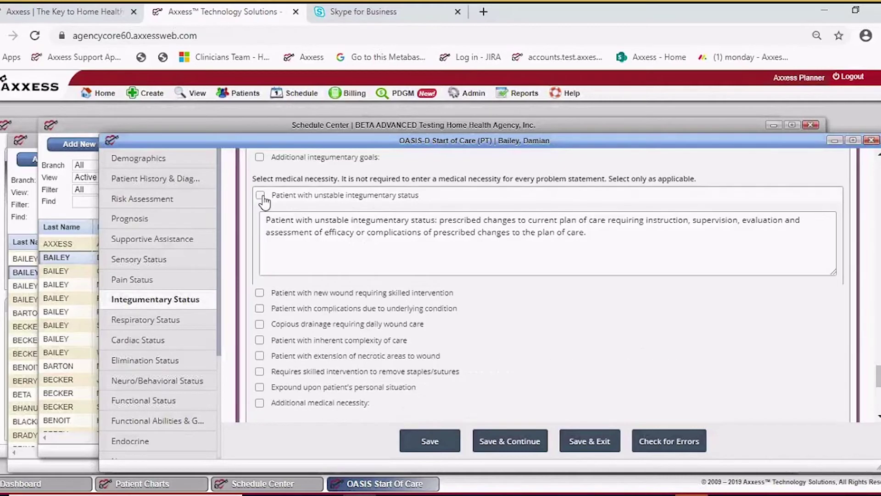
- Select "Patient has complicated open wound" as the homebound narrative for the integumentary problem statement
{"action": "left_click", "coordinate": [395, 256]}
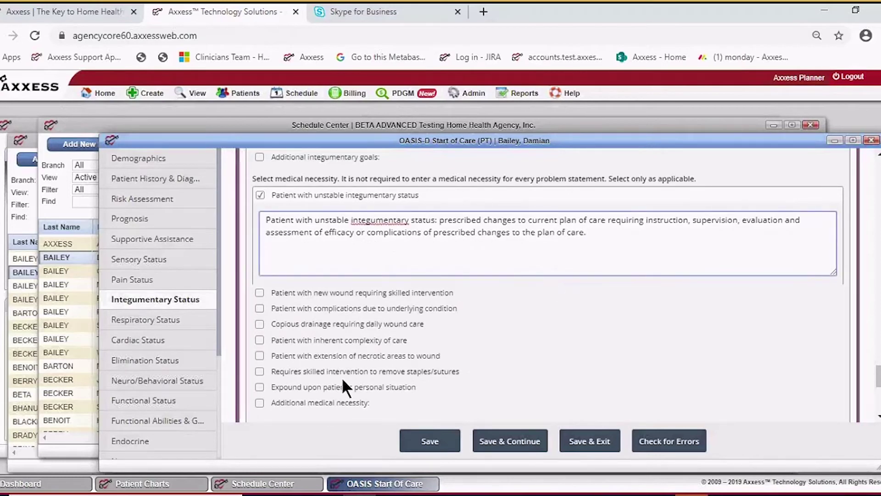
{"action": "scroll", "coordinate": [357, 349], "scroll_direction": "down", "scroll_amount": 5}
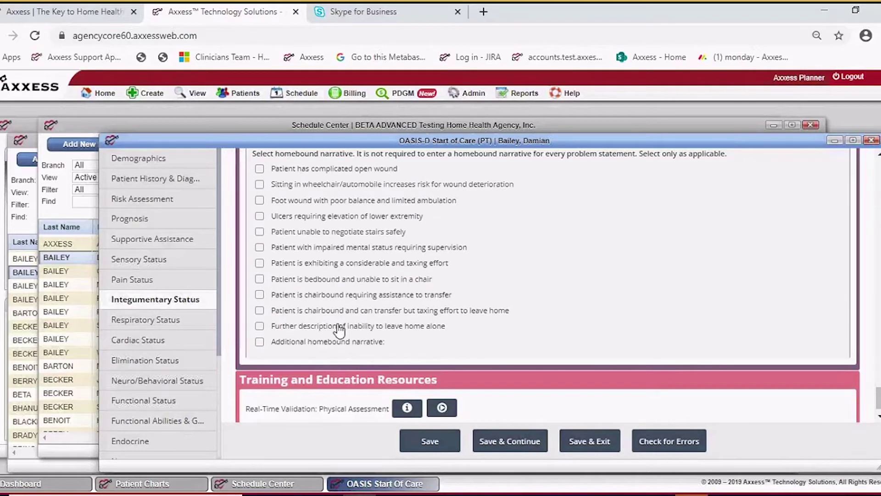
{"action": "scroll", "coordinate": [275, 316], "scroll_direction": "up", "scroll_amount": 3}
{"action": "left_click", "coordinate": [260, 305]}
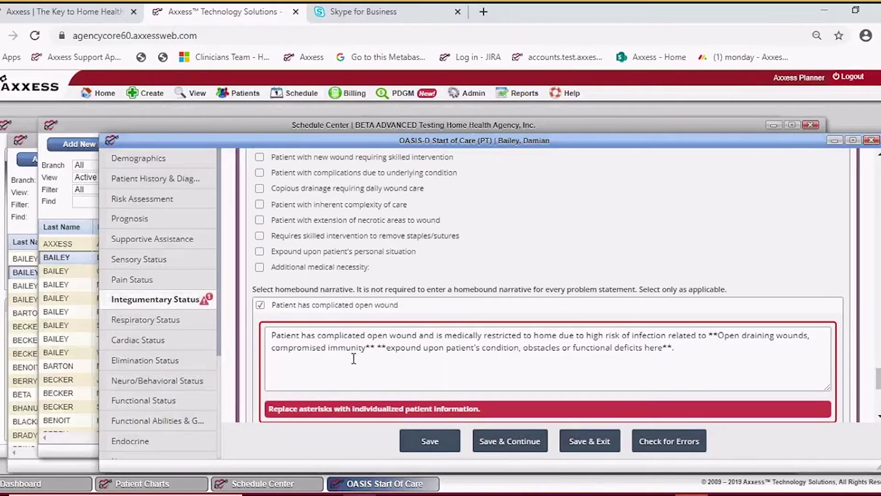
- Remove all placeholder asterisks from the complicated open wound narrative, keeping the wording about open draining wounds, compromised immunity and the patient's condition
{"action": "key", "text": "Delete"}
{"action": "key", "text": "Delete"}
{"action": "key", "text": "Delete"}
{"action": "key", "text": "Delete"}
{"action": "key", "text": "Delete"}
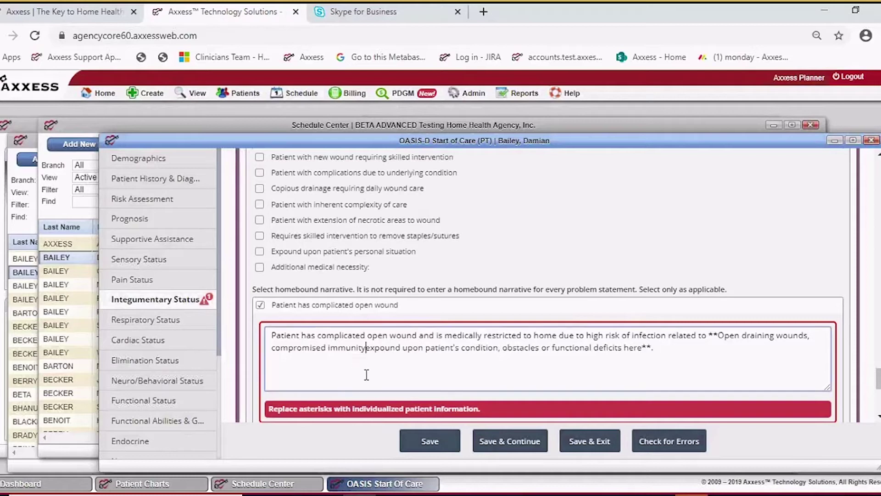
{"action": "left_click", "coordinate": [663, 353]}
{"action": "key", "text": "BackSpace"}
{"action": "key", "text": "BackSpace"}
{"action": "key", "text": "BackSpace"}
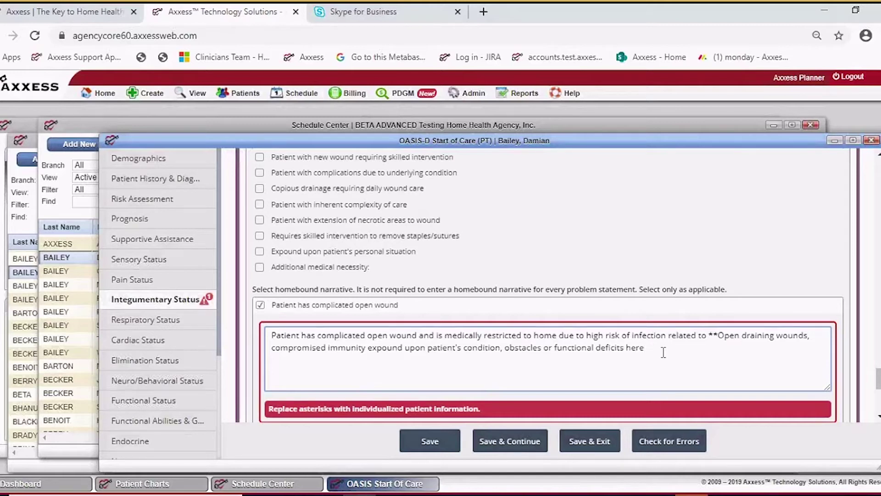
{"action": "left_click", "coordinate": [718, 336]}
{"action": "key", "text": "BackSpace"}
{"action": "key", "text": "BackSpace"}
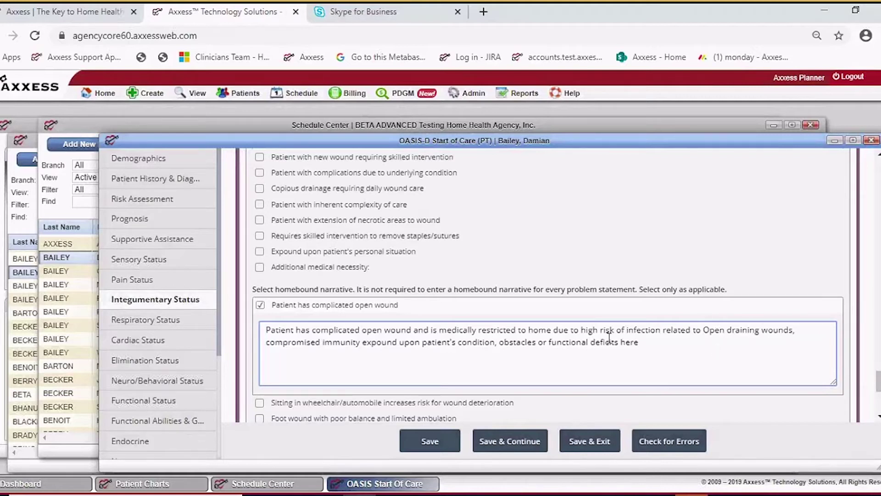
- Check the remaining homebound narrative options, save the integumentary section and continue to Respiratory Status
{"action": "scroll", "coordinate": [505, 347], "scroll_direction": "down", "scroll_amount": 6}
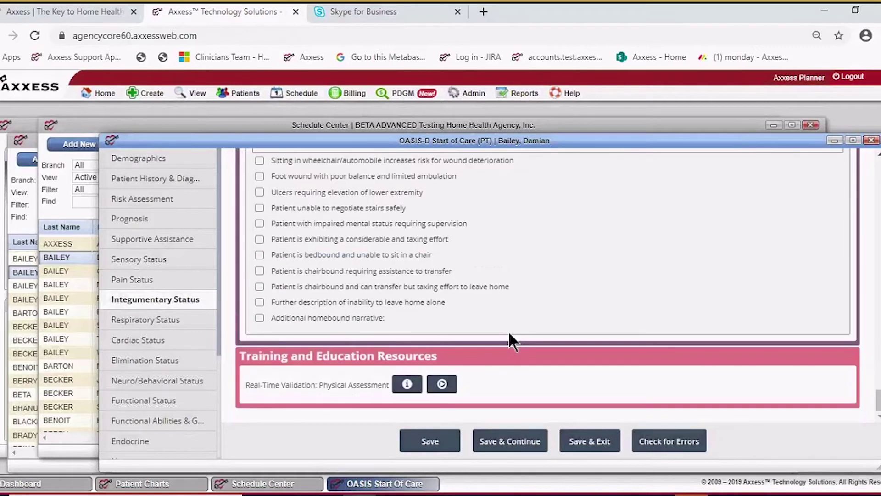
{"action": "scroll", "coordinate": [509, 331], "scroll_direction": "up", "scroll_amount": 3}
{"action": "scroll", "coordinate": [518, 324], "scroll_direction": "up", "scroll_amount": 1}
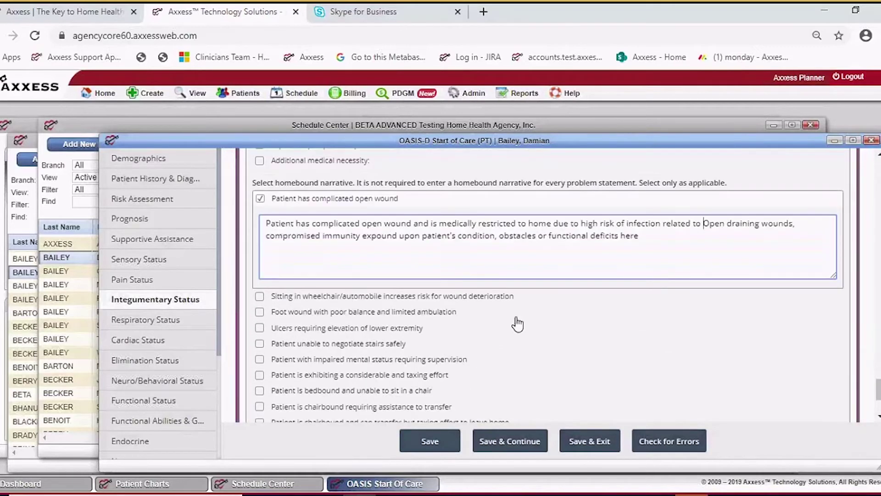
{"action": "scroll", "coordinate": [518, 324], "scroll_direction": "down", "scroll_amount": 4}
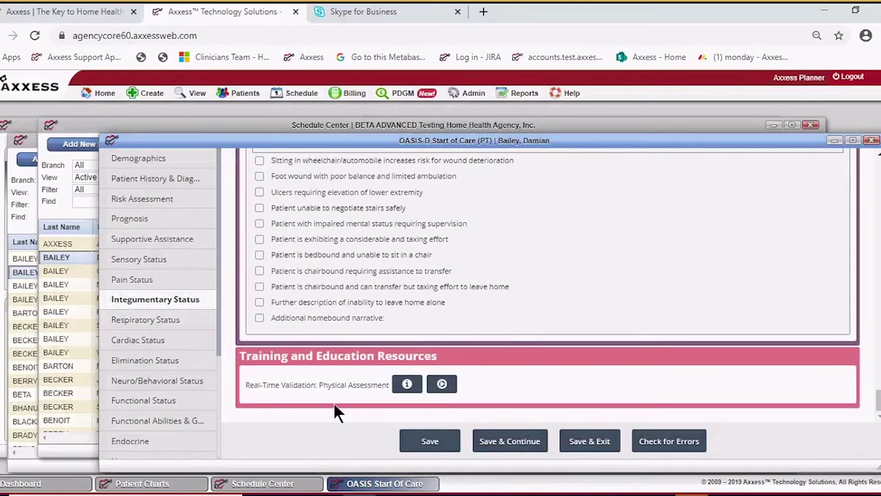
{"action": "left_click", "coordinate": [516, 442]}
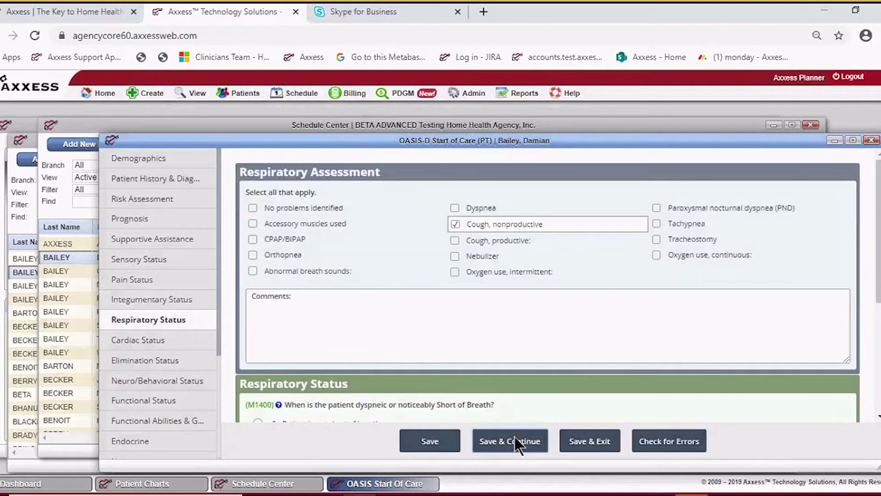
- Review the respiratory assessment and the M1400 shortness of breath answer, dismiss the notifications, and open Cardiac Status
{"action": "scroll", "coordinate": [440, 318], "scroll_direction": "down", "scroll_amount": 5}
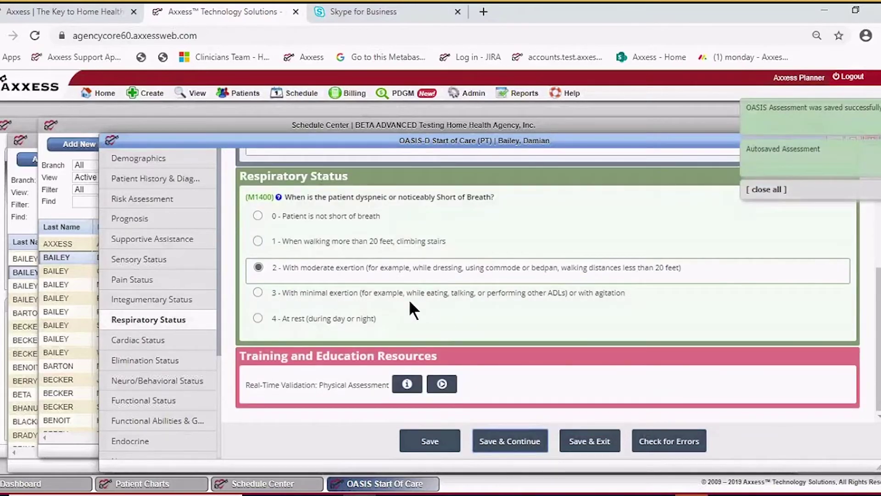
{"action": "scroll", "coordinate": [410, 294], "scroll_direction": "up", "scroll_amount": 5}
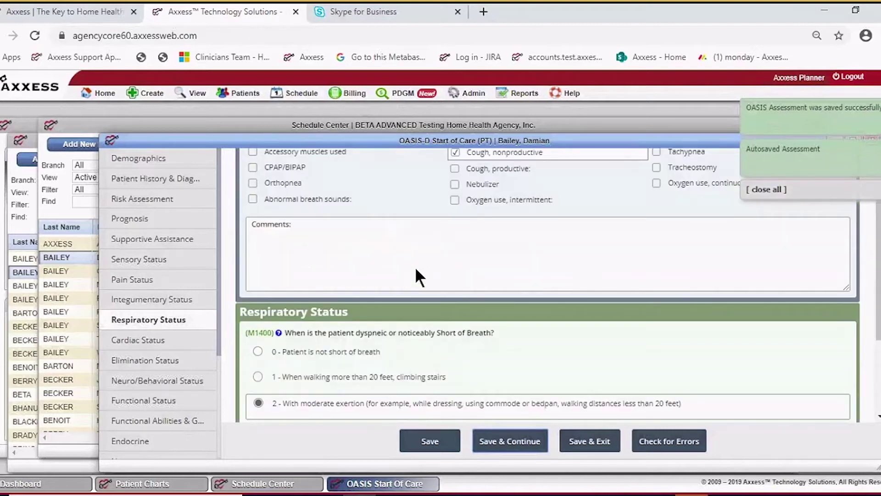
{"action": "left_click", "coordinate": [770, 188]}
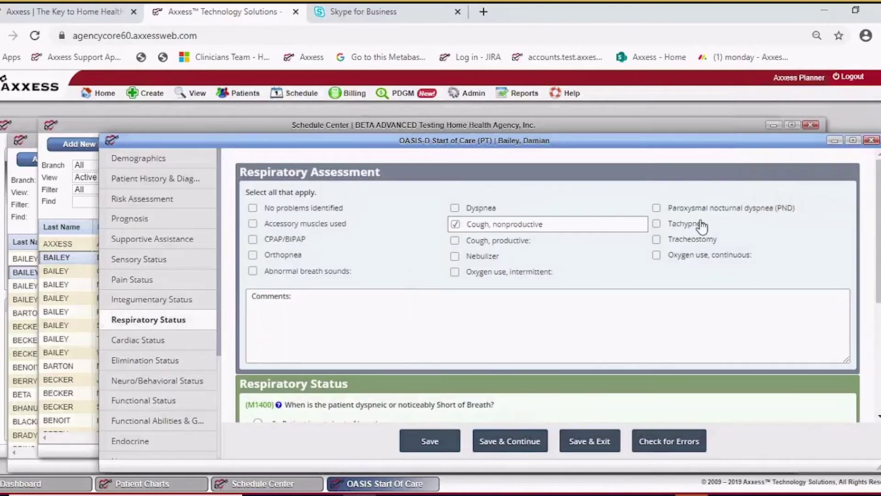
{"action": "scroll", "coordinate": [445, 280], "scroll_direction": "down", "scroll_amount": 2}
{"action": "scroll", "coordinate": [460, 281], "scroll_direction": "down", "scroll_amount": 2}
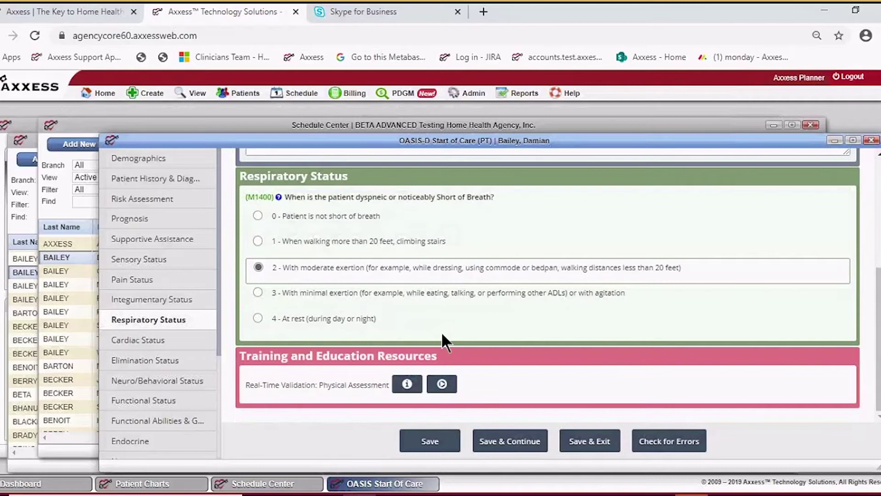
{"action": "left_click", "coordinate": [139, 342]}
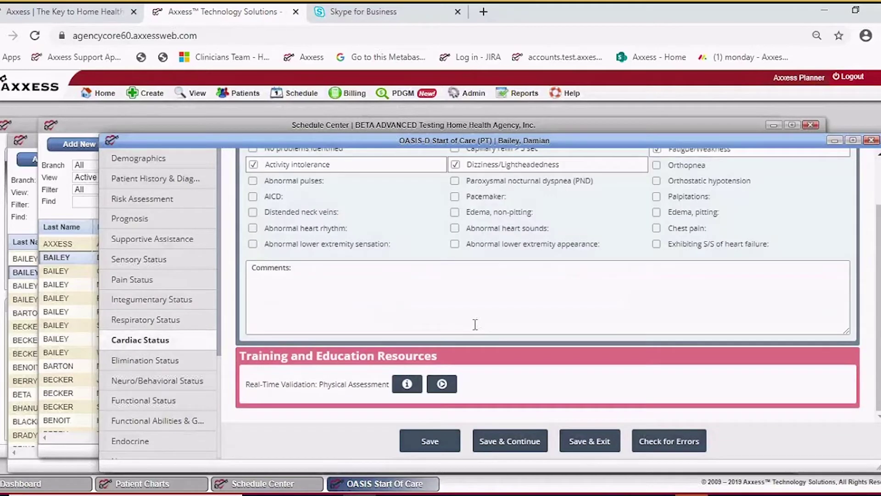
- Review the cardiac assessment selections, save the section and continue to Elimination Status
{"action": "scroll", "coordinate": [475, 324], "scroll_direction": "up", "scroll_amount": 2}
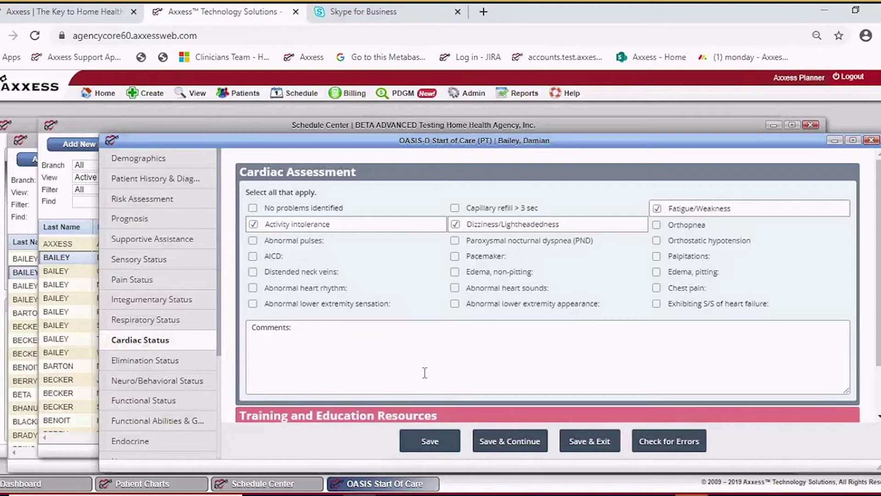
{"action": "scroll", "coordinate": [425, 372], "scroll_direction": "down", "scroll_amount": 2}
{"action": "left_click", "coordinate": [507, 443]}
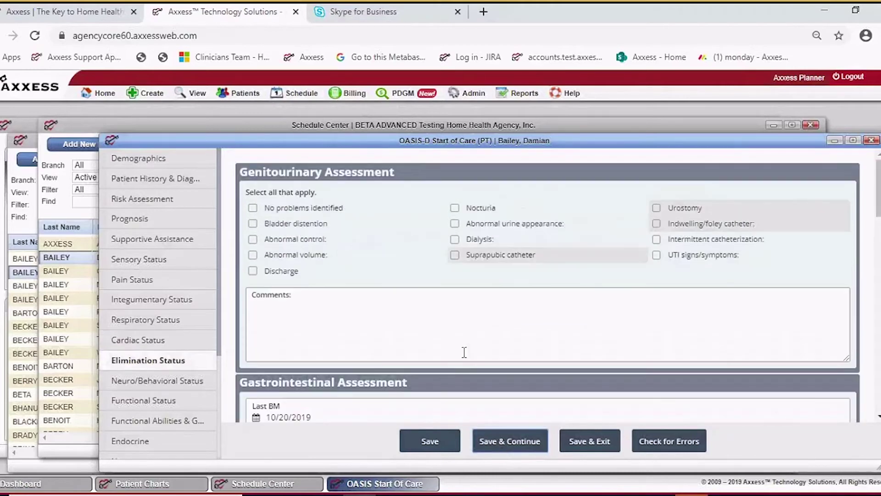
- Review the genitourinary, gastrointestinal, incontinence and ostomy items, save the section and continue to Neuro/Behavioral Status
{"action": "scroll", "coordinate": [466, 334], "scroll_direction": "down", "scroll_amount": 5}
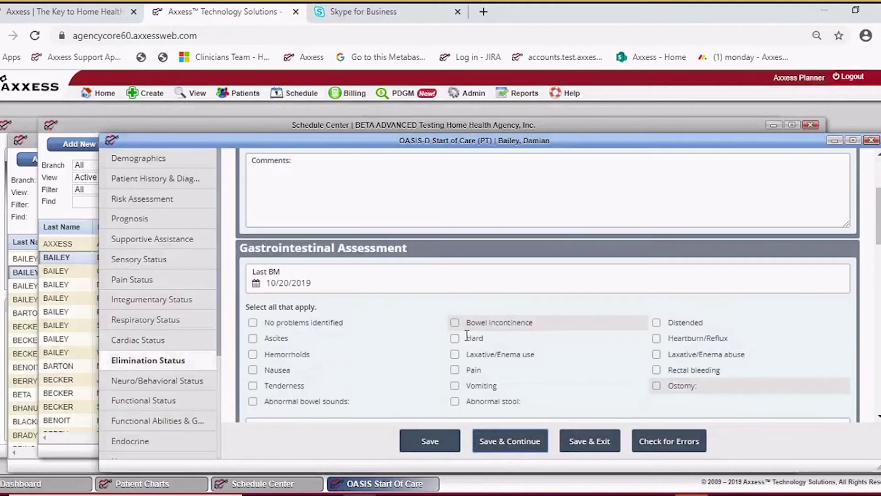
{"action": "scroll", "coordinate": [458, 261], "scroll_direction": "up", "scroll_amount": 5}
{"action": "scroll", "coordinate": [443, 322], "scroll_direction": "down", "scroll_amount": 4}
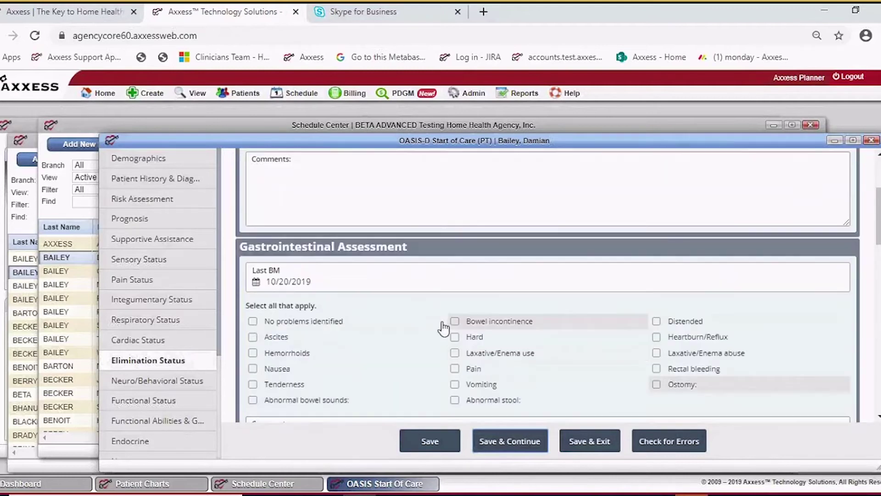
{"action": "scroll", "coordinate": [385, 339], "scroll_direction": "down", "scroll_amount": 4}
{"action": "scroll", "coordinate": [395, 335], "scroll_direction": "down", "scroll_amount": 5}
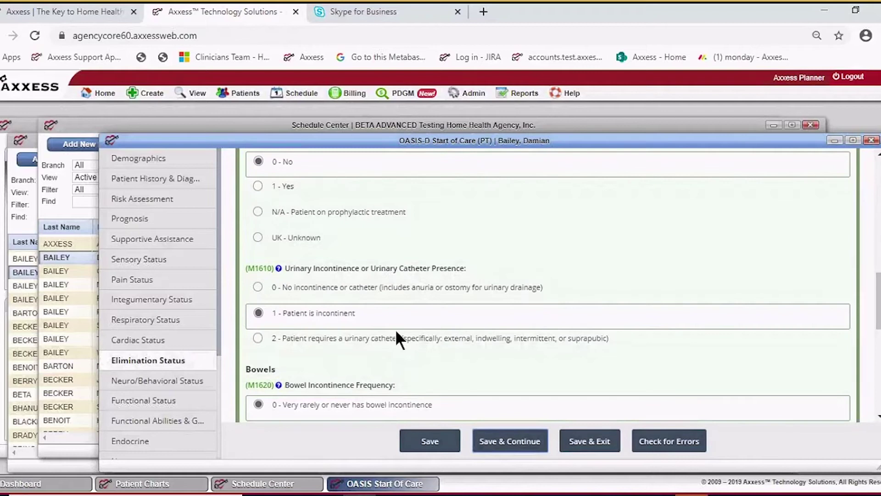
{"action": "scroll", "coordinate": [395, 329], "scroll_direction": "down", "scroll_amount": 5}
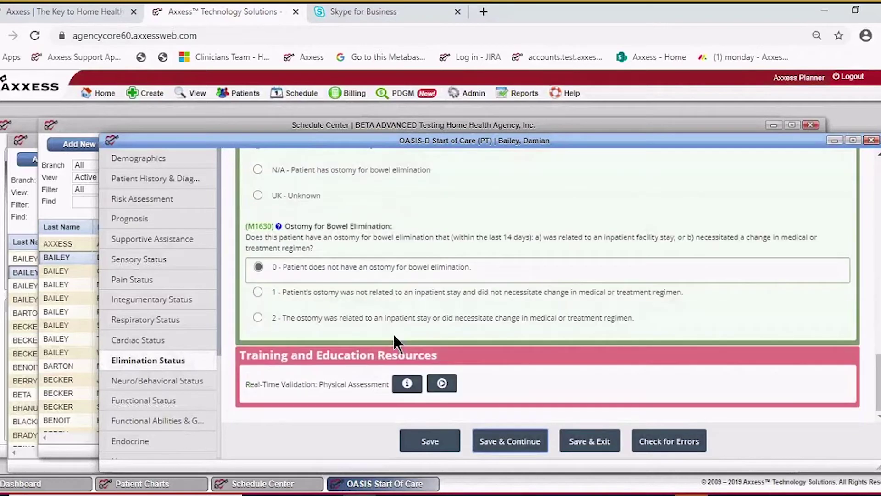
{"action": "left_click", "coordinate": [518, 442]}
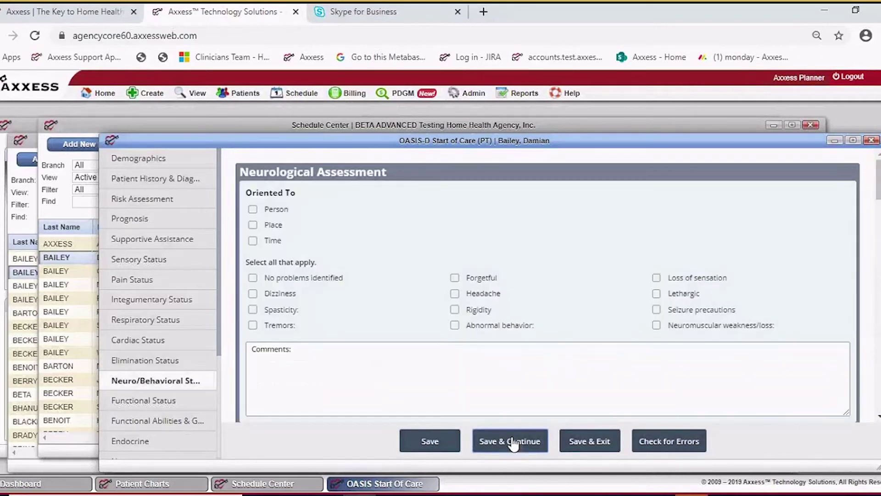
- Review the neurological, cognitive functioning, PHQ-2 depression screening and mental status items, save the section and continue to Functional Status
{"action": "scroll", "coordinate": [443, 338], "scroll_direction": "down", "scroll_amount": 3}
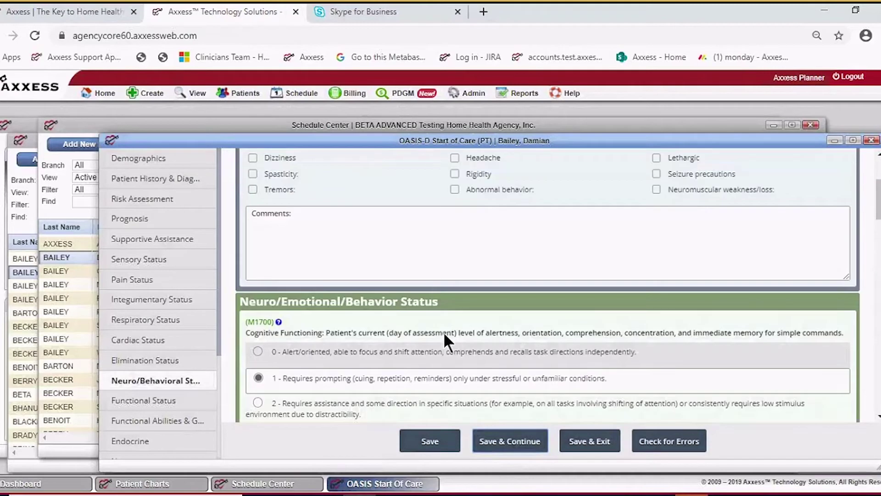
{"action": "scroll", "coordinate": [445, 334], "scroll_direction": "up", "scroll_amount": 3}
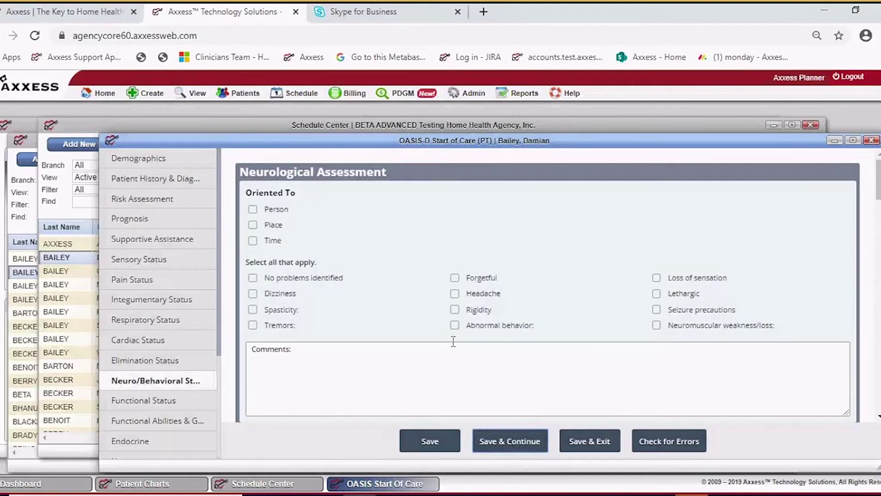
{"action": "scroll", "coordinate": [452, 341], "scroll_direction": "down", "scroll_amount": 3}
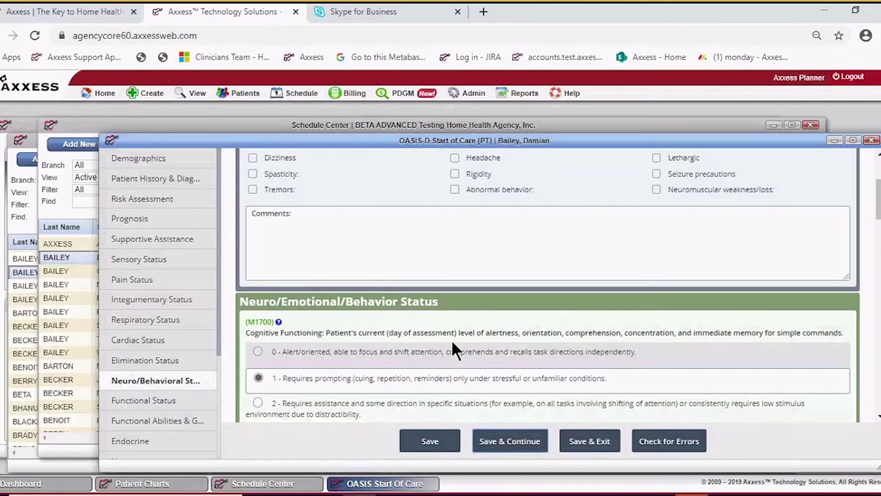
{"action": "scroll", "coordinate": [453, 344], "scroll_direction": "down", "scroll_amount": 9}
{"action": "scroll", "coordinate": [453, 349], "scroll_direction": "down", "scroll_amount": 3}
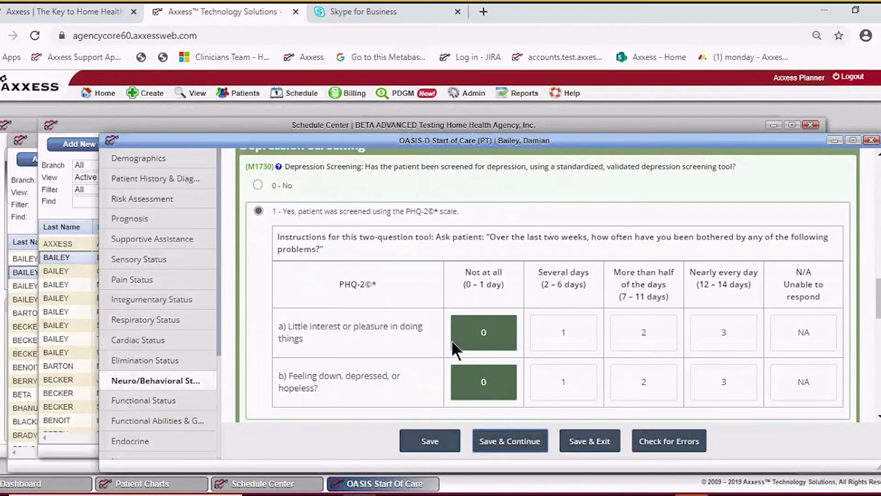
{"action": "scroll", "coordinate": [453, 348], "scroll_direction": "down", "scroll_amount": 3}
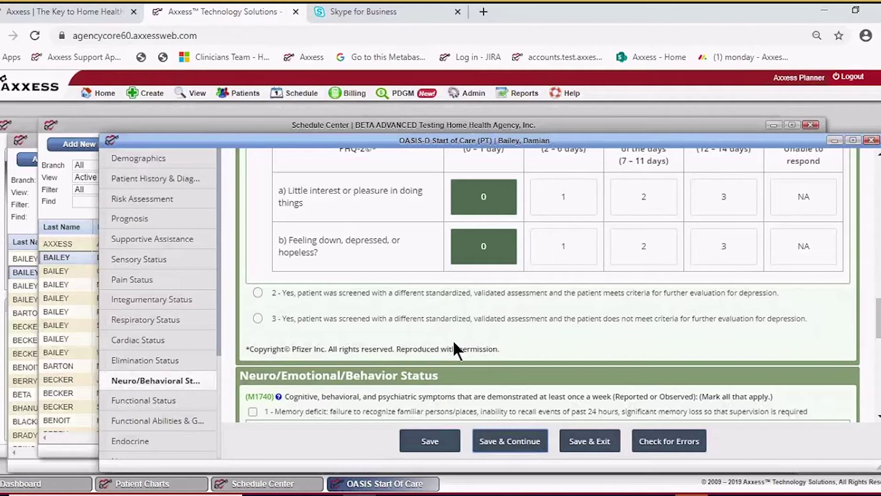
{"action": "scroll", "coordinate": [453, 339], "scroll_direction": "up", "scroll_amount": 3}
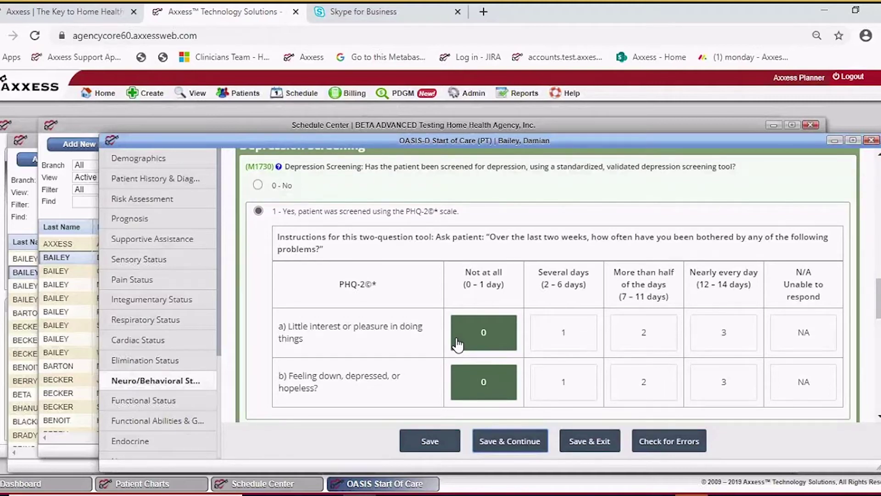
{"action": "scroll", "coordinate": [454, 339], "scroll_direction": "down", "scroll_amount": 3}
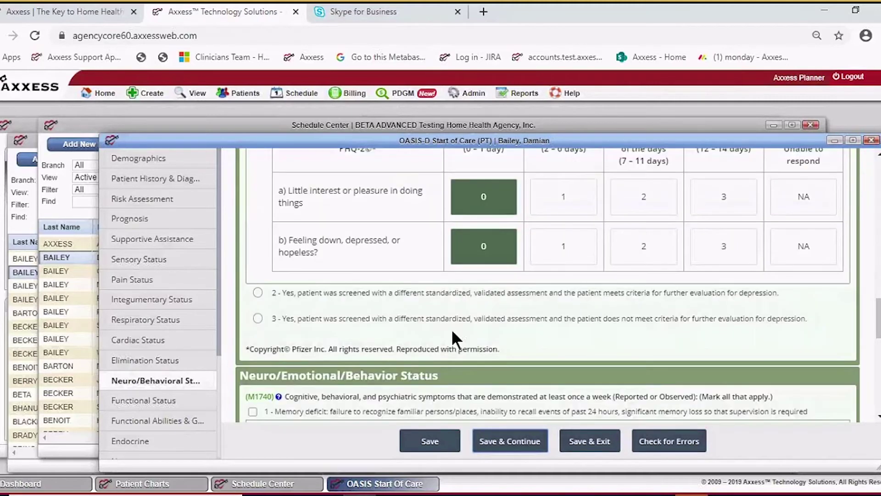
{"action": "scroll", "coordinate": [453, 332], "scroll_direction": "down", "scroll_amount": 3}
{"action": "scroll", "coordinate": [453, 330], "scroll_direction": "down", "scroll_amount": 6}
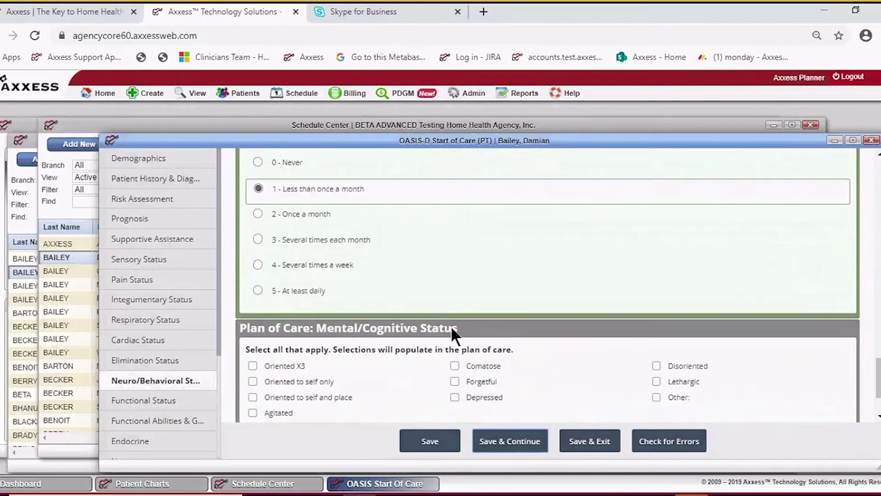
{"action": "scroll", "coordinate": [452, 329], "scroll_direction": "down", "scroll_amount": 2}
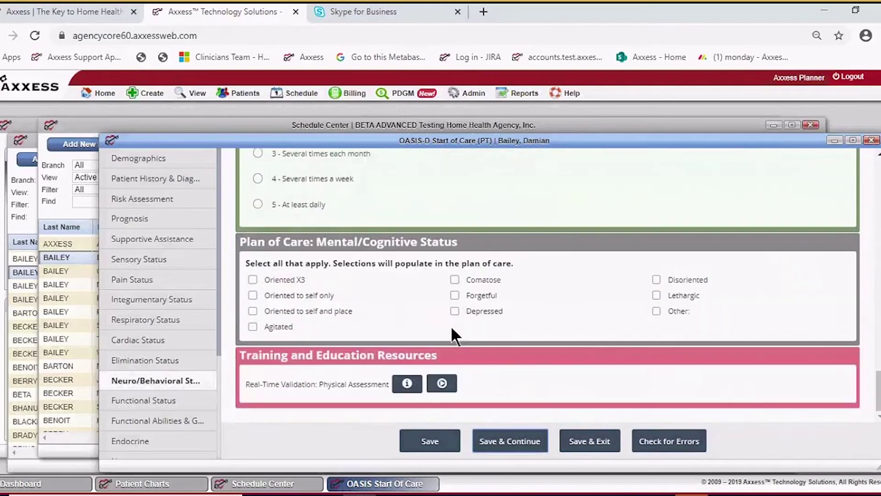
{"action": "left_click", "coordinate": [506, 449]}
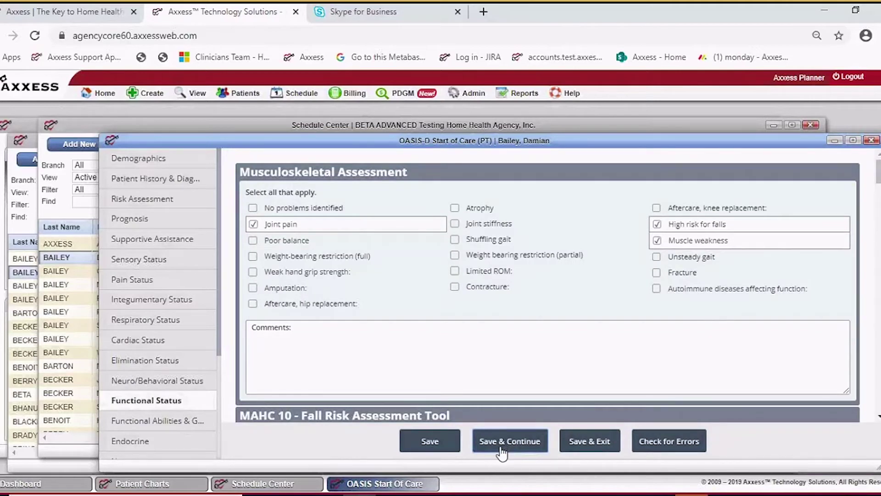
- Review the fall risk, grooming, dressing, bathing, toileting and transferring answers in Functional Status, and open the Functional Abilities & Goals section
{"action": "scroll", "coordinate": [486, 375], "scroll_direction": "down", "scroll_amount": 5}
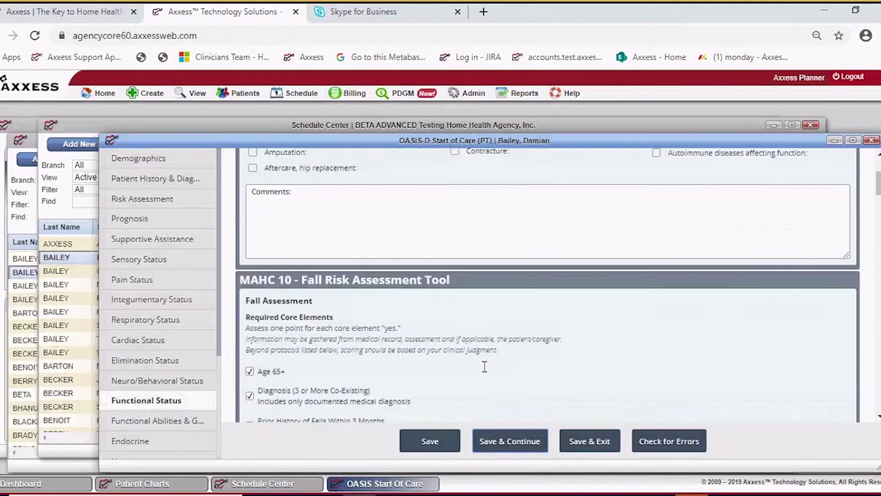
{"action": "scroll", "coordinate": [485, 372], "scroll_direction": "down", "scroll_amount": 10}
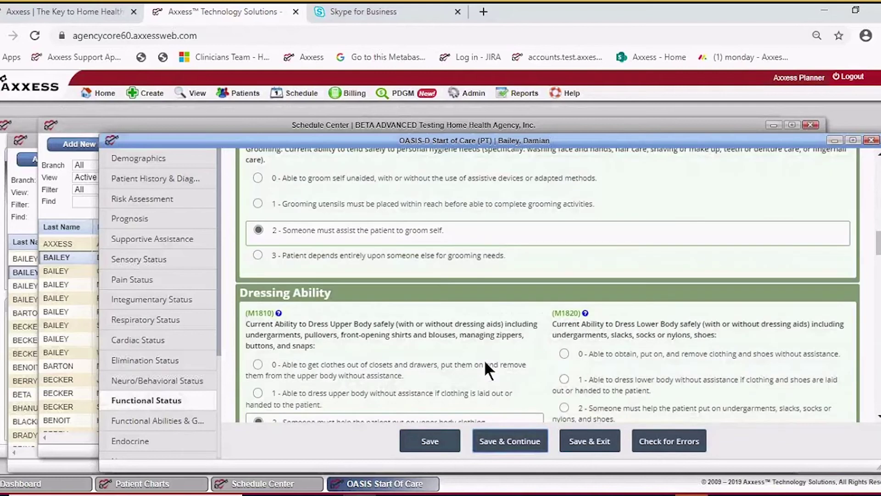
{"action": "scroll", "coordinate": [486, 366], "scroll_direction": "down", "scroll_amount": 3}
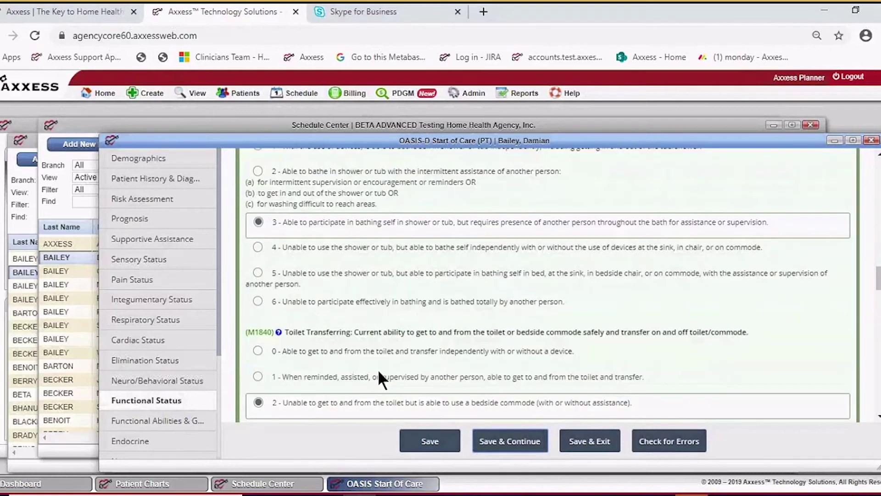
{"action": "scroll", "coordinate": [378, 369], "scroll_direction": "down", "scroll_amount": 1}
{"action": "scroll", "coordinate": [324, 349], "scroll_direction": "down", "scroll_amount": 5}
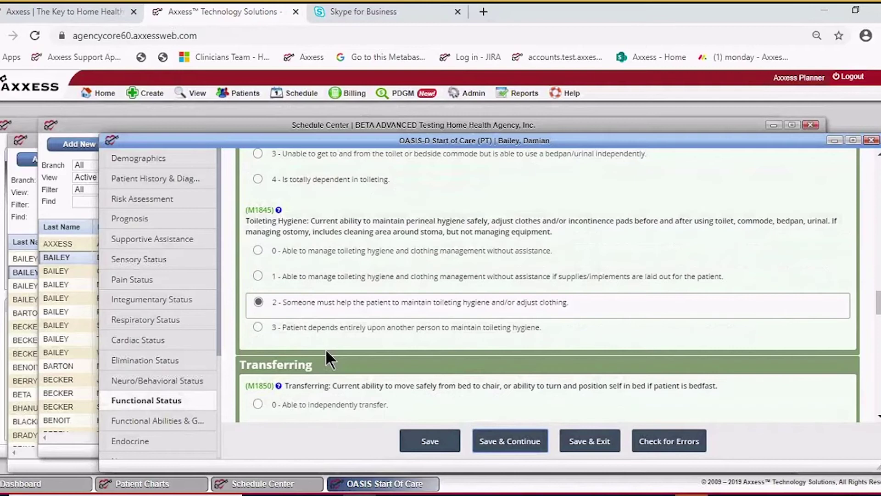
{"action": "scroll", "coordinate": [323, 348], "scroll_direction": "down", "scroll_amount": 3}
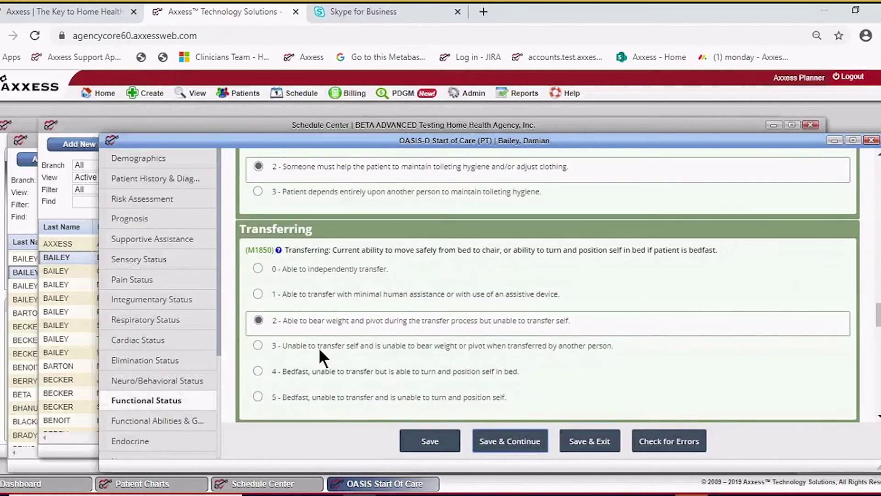
{"action": "left_click", "coordinate": [162, 426]}
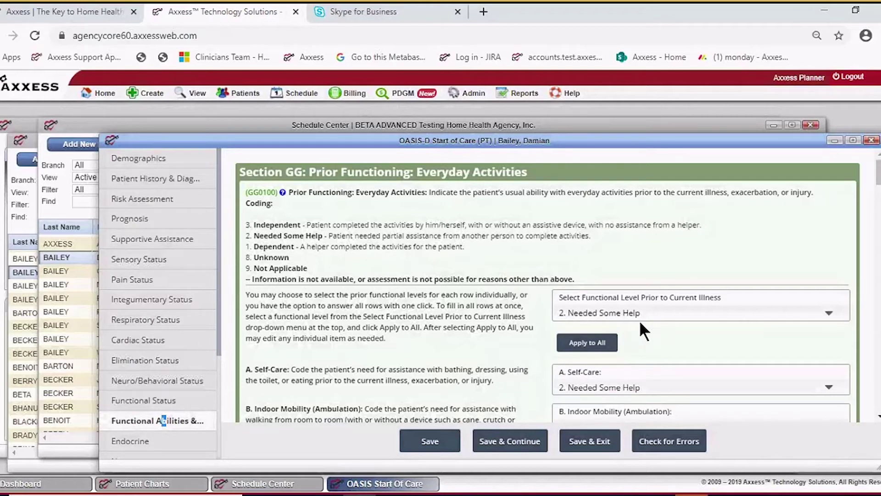
- Look over the Section GG prior functioning, prior device use and self-care items, and return to the GG0100 everyday activities question
{"action": "scroll", "coordinate": [615, 304], "scroll_direction": "down", "scroll_amount": 5}
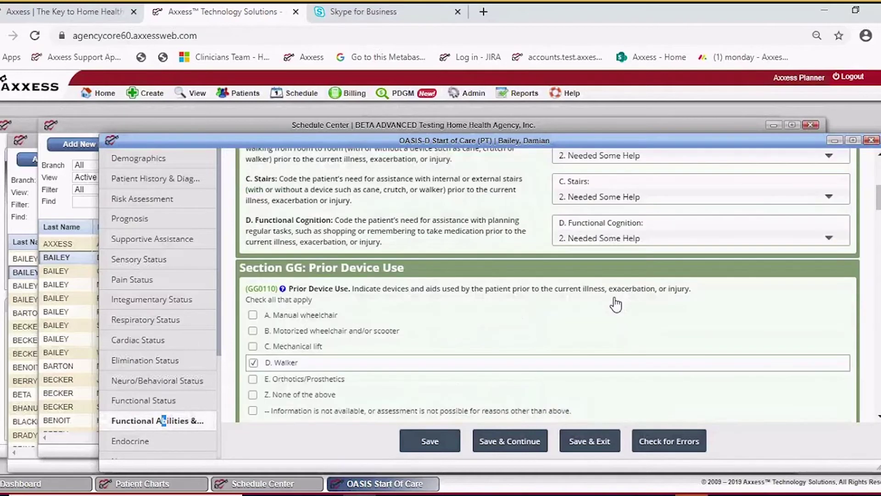
{"action": "scroll", "coordinate": [615, 304], "scroll_direction": "down", "scroll_amount": 3}
{"action": "scroll", "coordinate": [616, 304], "scroll_direction": "down", "scroll_amount": 6}
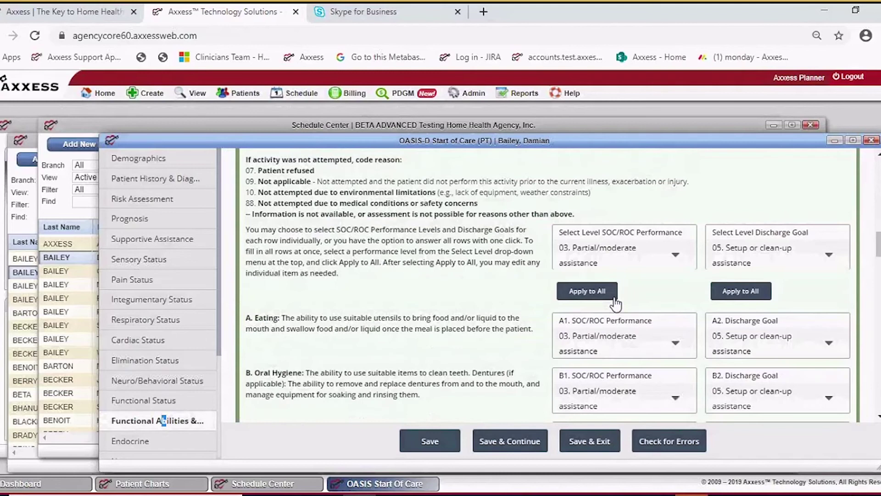
{"action": "scroll", "coordinate": [615, 304], "scroll_direction": "down", "scroll_amount": 4}
{"action": "scroll", "coordinate": [615, 303], "scroll_direction": "down", "scroll_amount": 3}
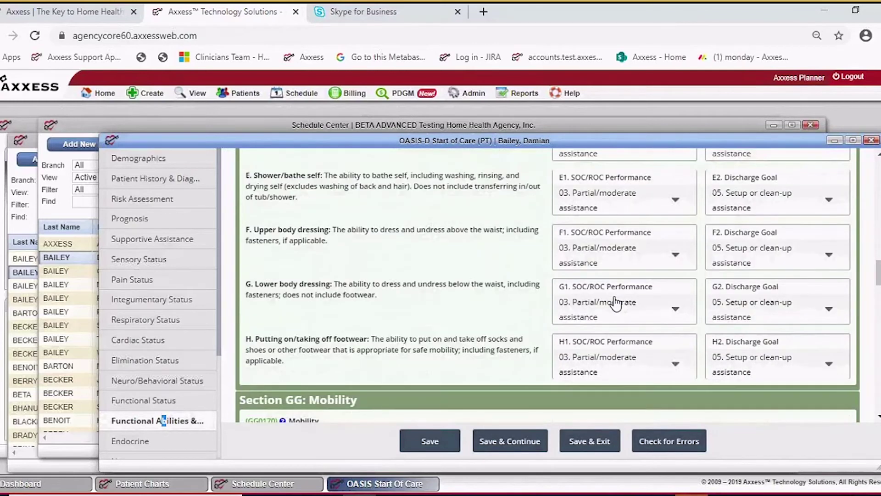
{"action": "scroll", "coordinate": [615, 303], "scroll_direction": "up", "scroll_amount": 2}
{"action": "scroll", "coordinate": [615, 305], "scroll_direction": "up", "scroll_amount": 8}
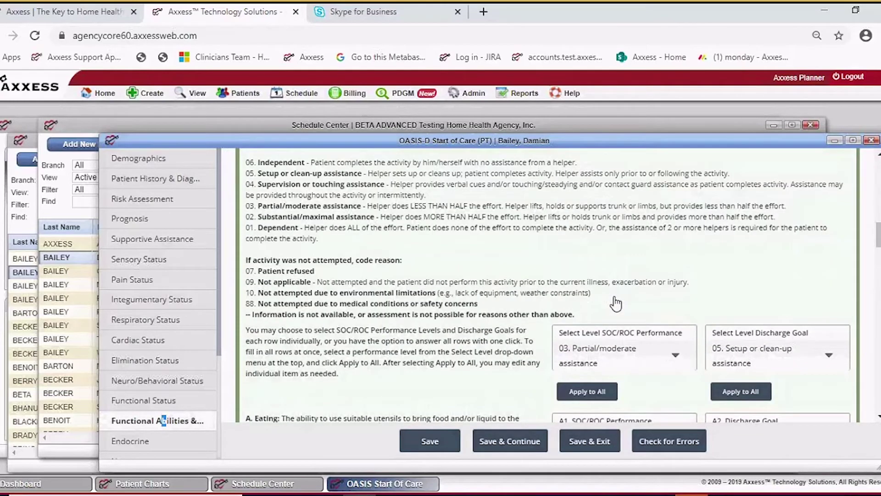
{"action": "scroll", "coordinate": [615, 304], "scroll_direction": "up", "scroll_amount": 10}
{"action": "scroll", "coordinate": [615, 302], "scroll_direction": "up", "scroll_amount": 1}
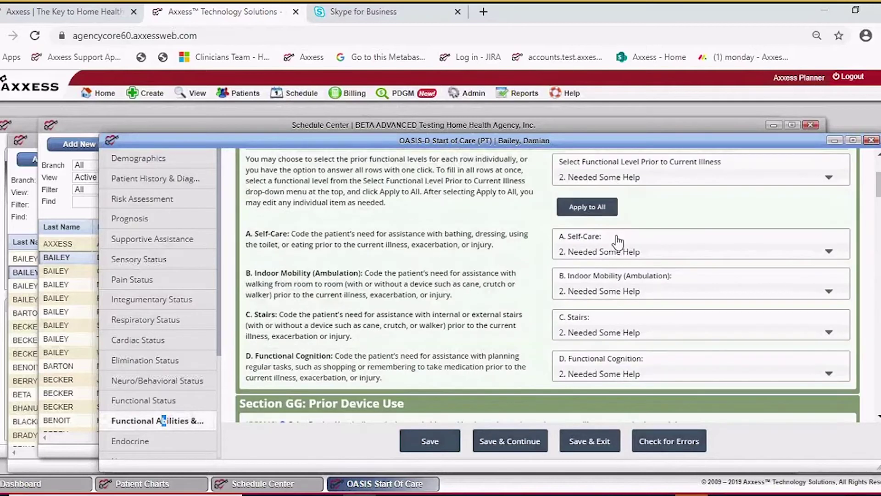
{"action": "scroll", "coordinate": [615, 240], "scroll_direction": "up", "scroll_amount": 3}
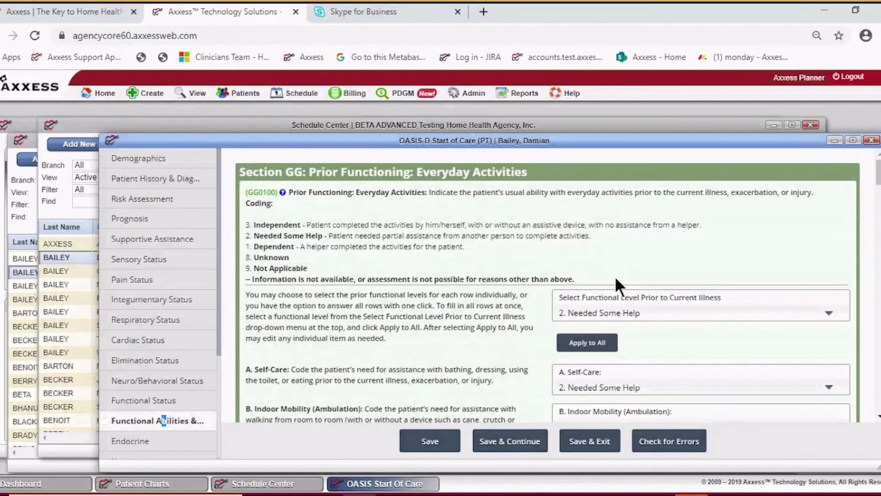
- Set the GG0100 functional level prior to current illness to 3. Independent and apply it to all rows
{"action": "left_click", "coordinate": [608, 316]}
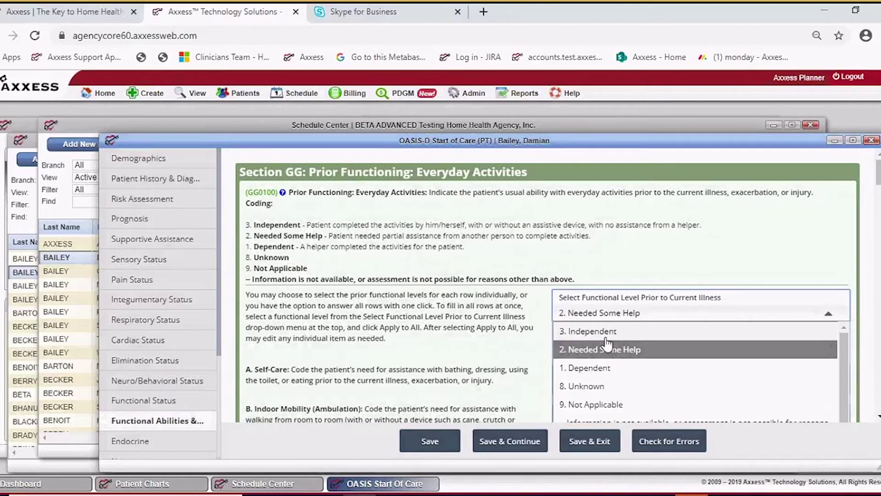
{"action": "left_click", "coordinate": [606, 335]}
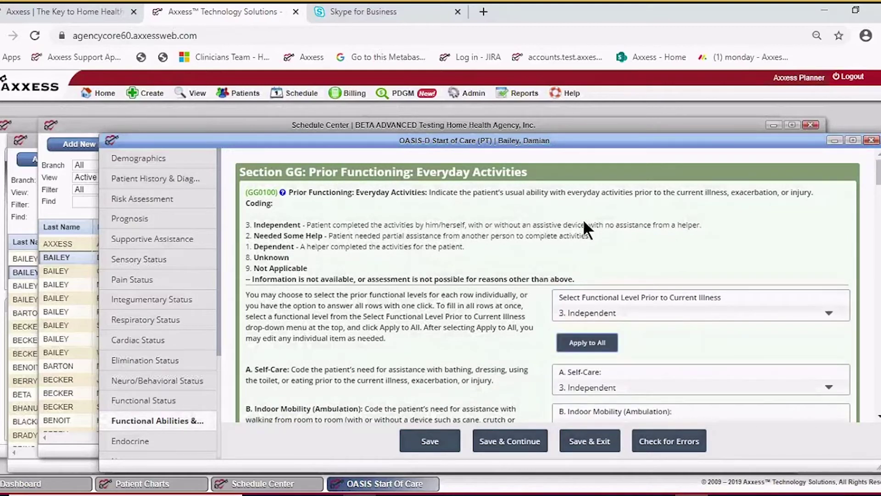
{"action": "scroll", "coordinate": [584, 222], "scroll_direction": "down", "scroll_amount": 3}
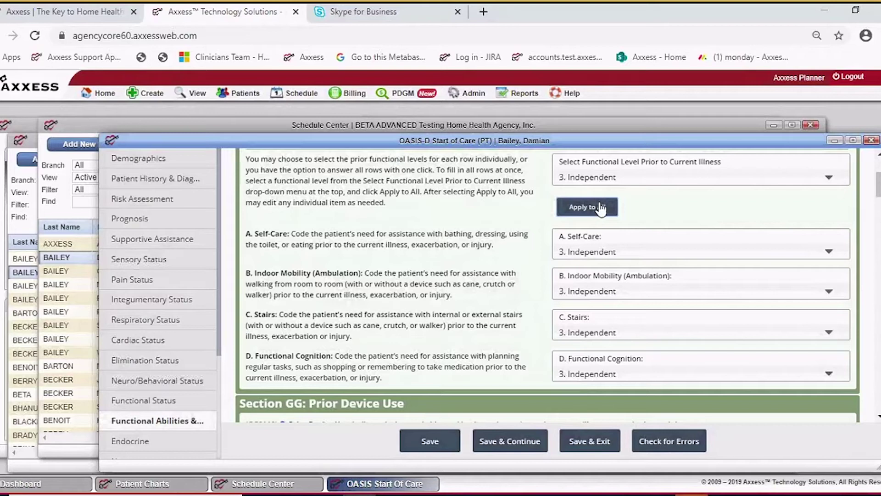
- Try 1. Dependent for the prior functioning Self-Care item, and set it back to 3. Independent
{"action": "left_click", "coordinate": [606, 253]}
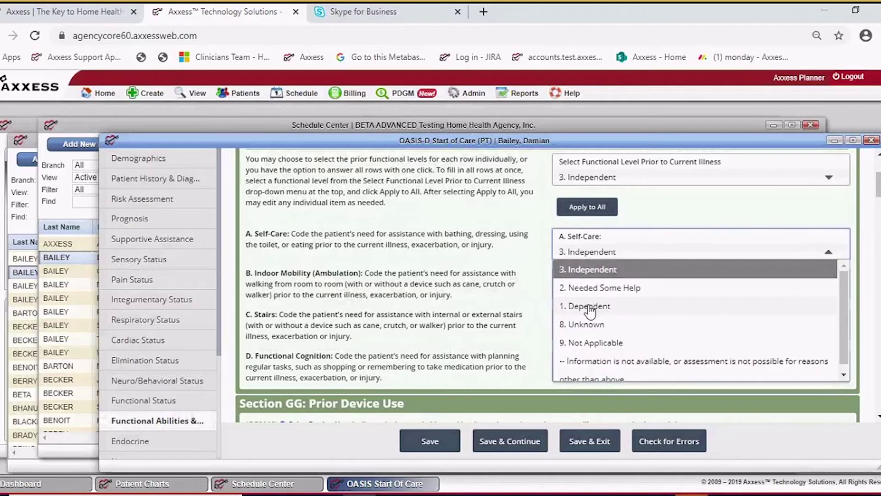
{"action": "left_click", "coordinate": [588, 303]}
{"action": "left_click", "coordinate": [604, 257]}
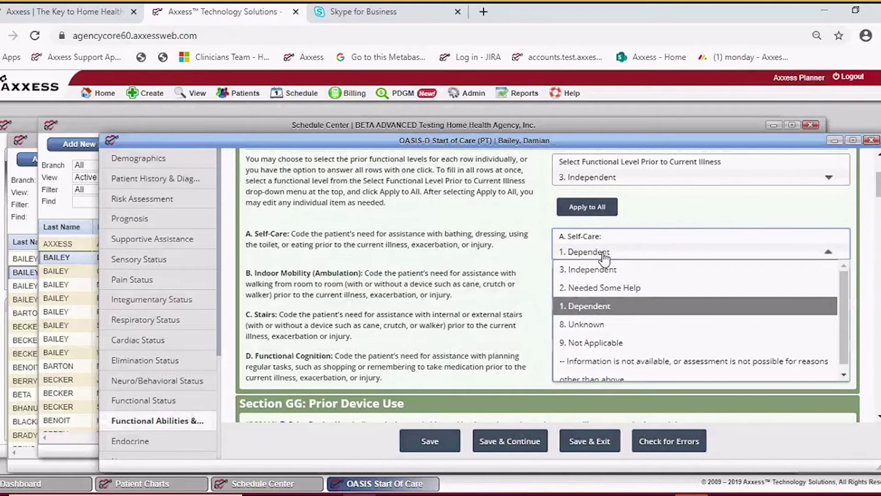
{"action": "left_click", "coordinate": [602, 266]}
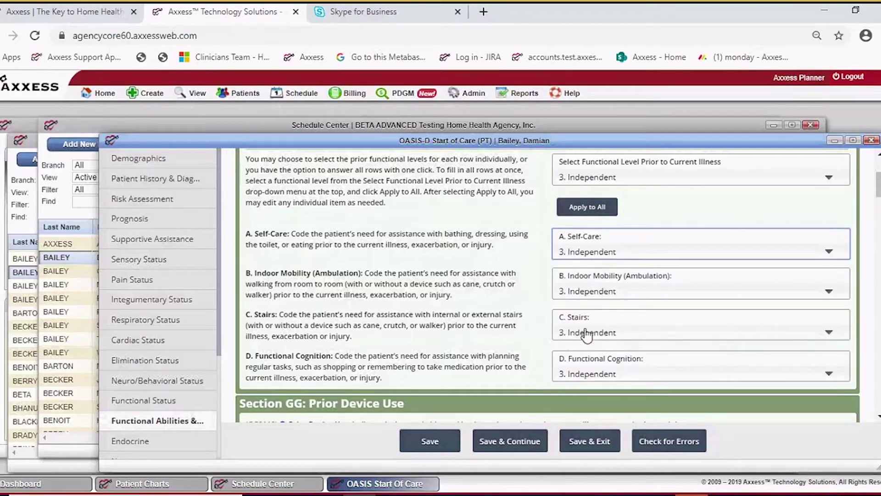
- Set the prior functioning level for D. Functional Cognition to 8. Unknown, and check the Prior Device Use selection below it
{"action": "left_click", "coordinate": [589, 374]}
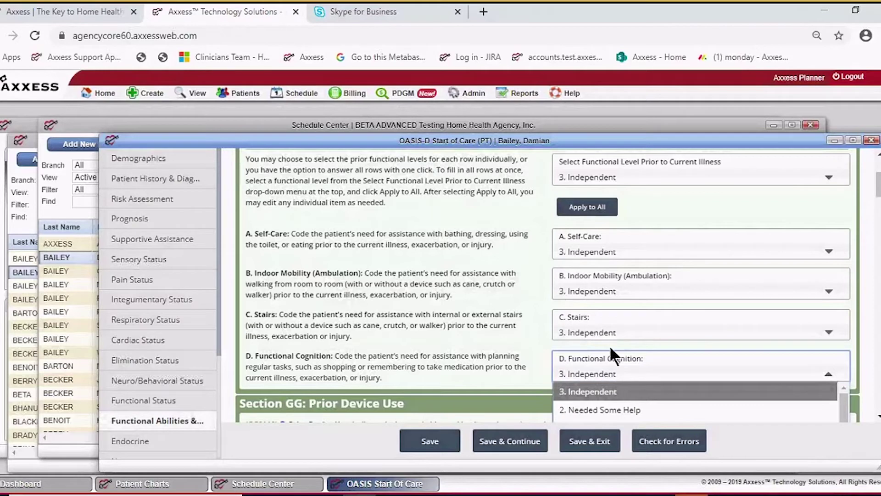
{"action": "scroll", "coordinate": [610, 347], "scroll_direction": "down", "scroll_amount": 3}
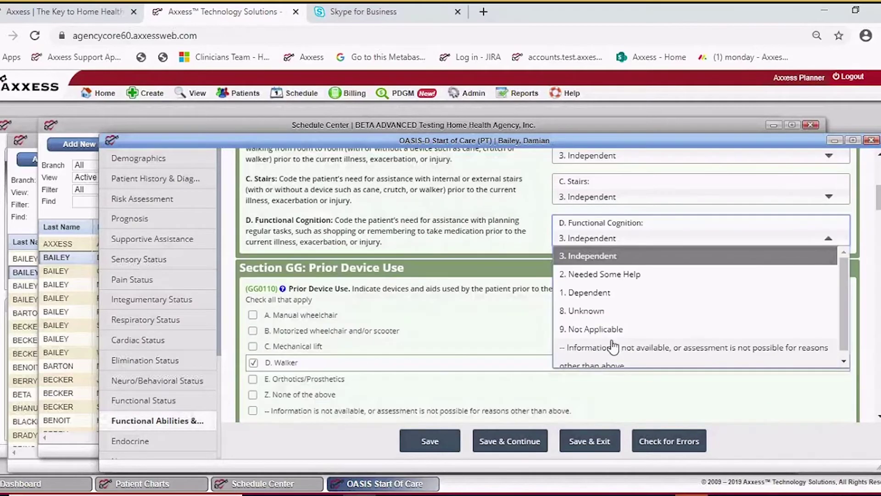
{"action": "left_click", "coordinate": [589, 311]}
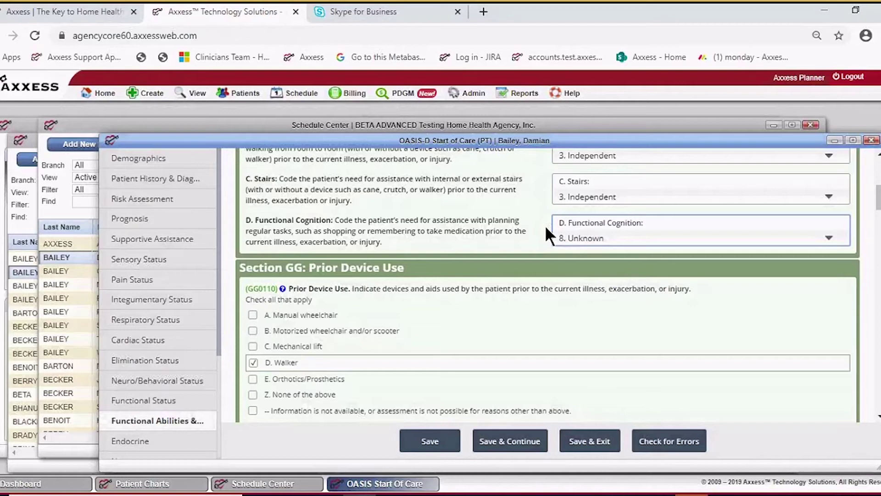
{"action": "scroll", "coordinate": [586, 248], "scroll_direction": "up", "scroll_amount": 3}
{"action": "scroll", "coordinate": [586, 249], "scroll_direction": "down", "scroll_amount": 3}
{"action": "scroll", "coordinate": [586, 249], "scroll_direction": "down", "scroll_amount": 3}
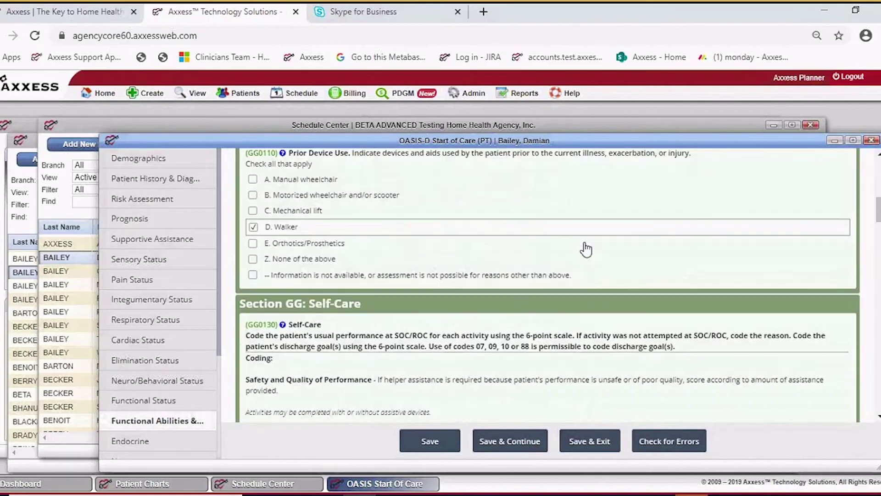
{"action": "scroll", "coordinate": [586, 249], "scroll_direction": "up", "scroll_amount": 3}
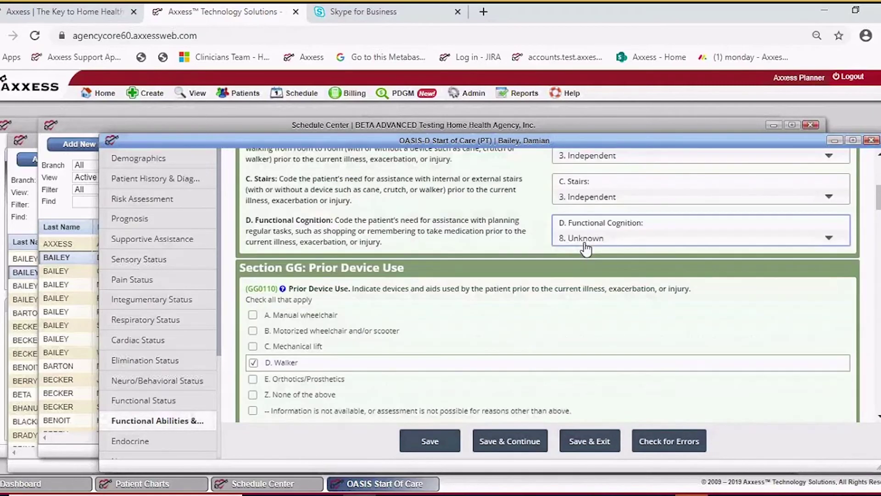
- Set the GG0130 Self-Care SOC/ROC performance level to 05. Setup or clean-up assistance and apply it to all activities
{"action": "scroll", "coordinate": [586, 249], "scroll_direction": "down", "scroll_amount": 6}
{"action": "scroll", "coordinate": [585, 243], "scroll_direction": "down", "scroll_amount": 3}
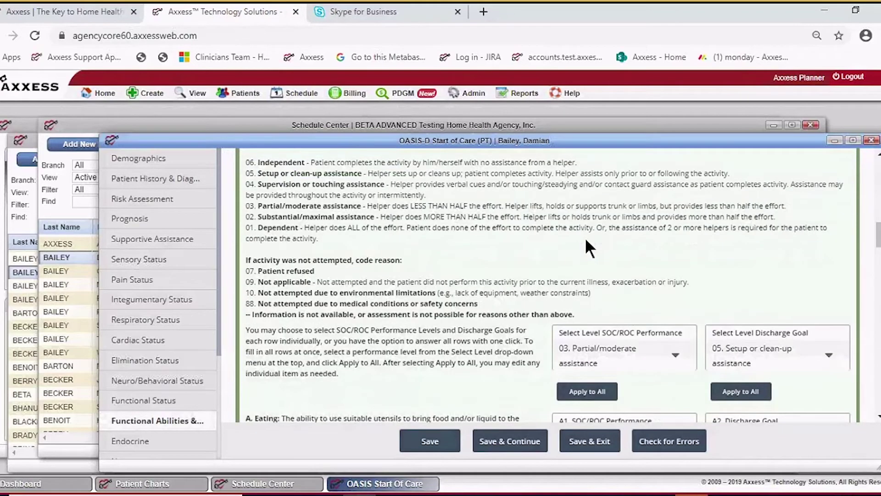
{"action": "scroll", "coordinate": [585, 248], "scroll_direction": "down", "scroll_amount": 3}
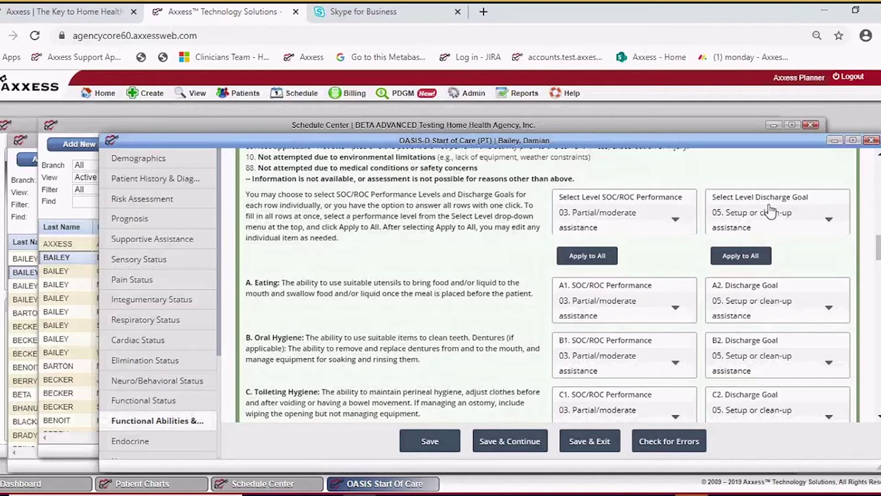
{"action": "left_click", "coordinate": [587, 256]}
{"action": "scroll", "coordinate": [648, 259], "scroll_direction": "down", "scroll_amount": 2}
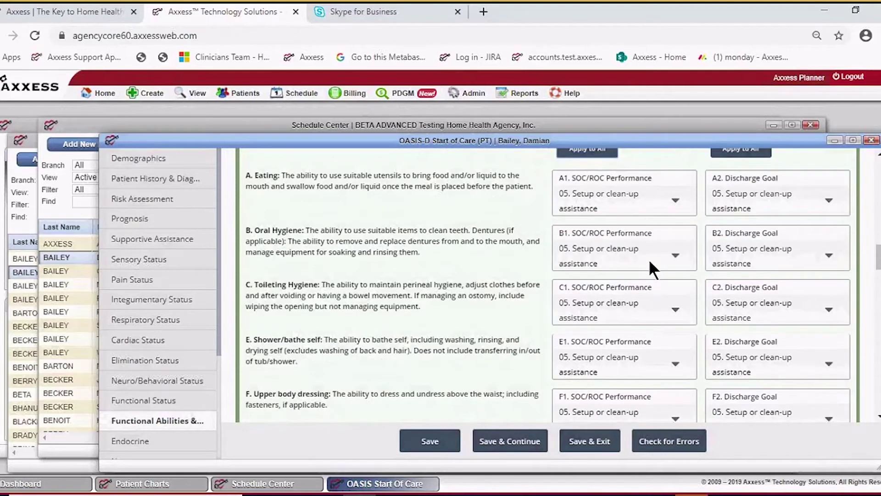
{"action": "scroll", "coordinate": [648, 258], "scroll_direction": "down", "scroll_amount": 3}
{"action": "scroll", "coordinate": [652, 265], "scroll_direction": "down", "scroll_amount": 3}
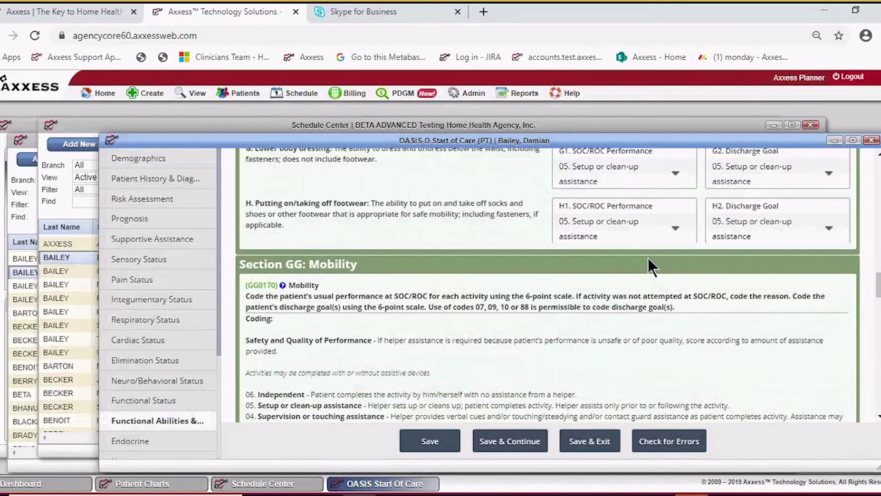
- Set the F1 SOC/ROC performance for upper body dressing to 03. Partial/moderate assistance
{"action": "scroll", "coordinate": [648, 258], "scroll_direction": "up", "scroll_amount": 3}
{"action": "left_click", "coordinate": [605, 263]}
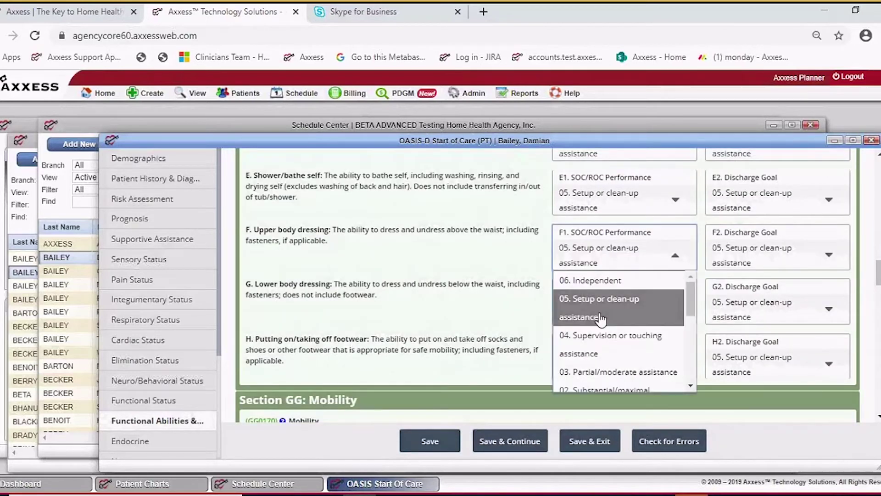
{"action": "left_click", "coordinate": [591, 369]}
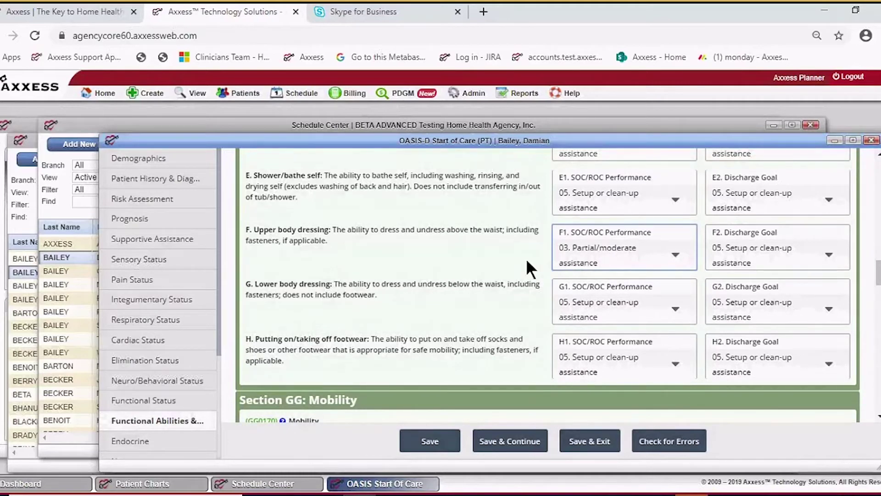
- Review the GG0170 Mobility coding instructions, SOC/ROC performance levels, discharge goals and the wheelchair or scooter question
{"action": "scroll", "coordinate": [681, 248], "scroll_direction": "down", "scroll_amount": 3}
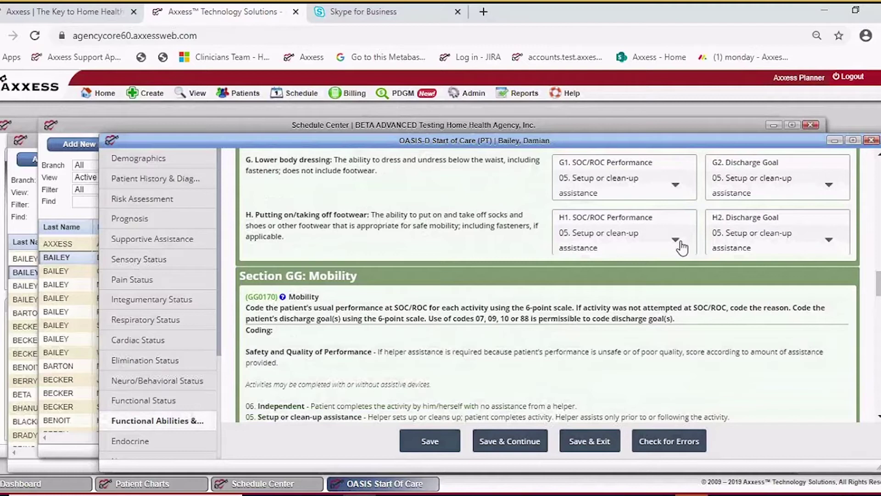
{"action": "scroll", "coordinate": [681, 248], "scroll_direction": "down", "scroll_amount": 3}
{"action": "scroll", "coordinate": [679, 247], "scroll_direction": "down", "scroll_amount": 5}
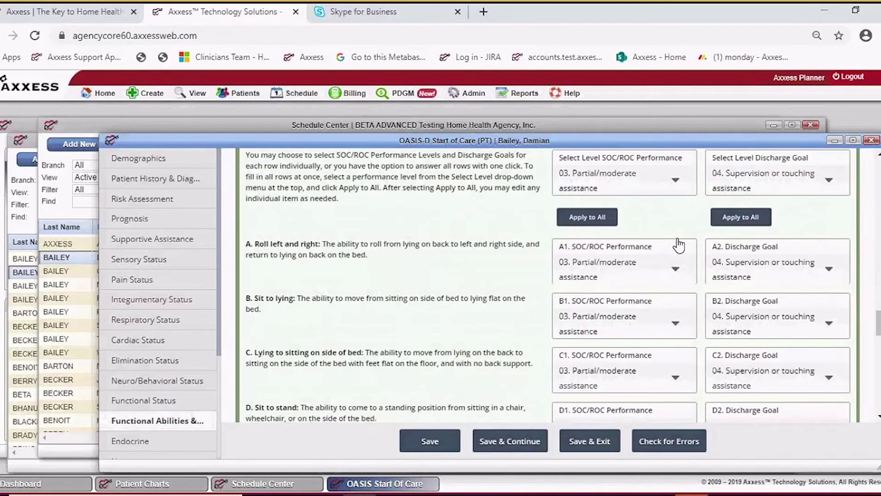
{"action": "scroll", "coordinate": [678, 245], "scroll_direction": "up", "scroll_amount": 5}
{"action": "scroll", "coordinate": [677, 234], "scroll_direction": "down", "scroll_amount": 2}
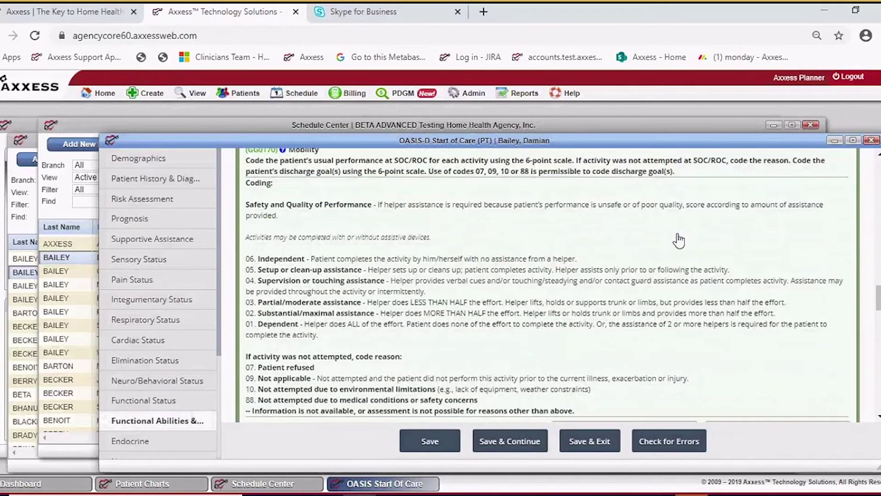
{"action": "scroll", "coordinate": [678, 239], "scroll_direction": "down", "scroll_amount": 10}
{"action": "scroll", "coordinate": [679, 238], "scroll_direction": "down", "scroll_amount": 5}
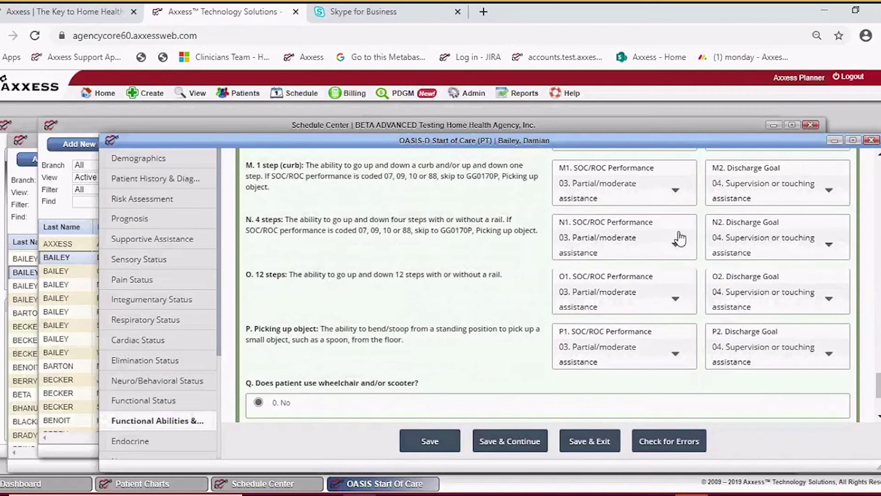
{"action": "scroll", "coordinate": [679, 238], "scroll_direction": "down", "scroll_amount": 3}
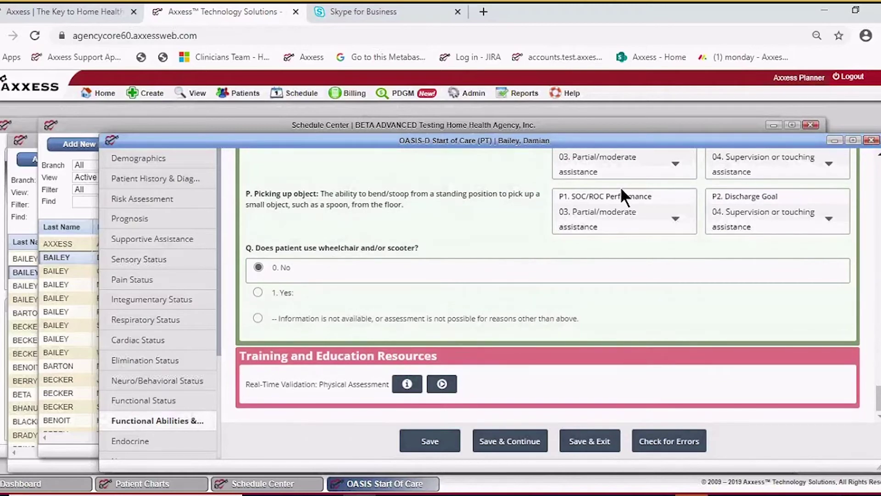
- Review the mobility scores in the Functional Abilities section, then save it and continue to the Endocrine section
{"action": "scroll", "coordinate": [620, 186], "scroll_direction": "up", "scroll_amount": 8}
{"action": "scroll", "coordinate": [623, 241], "scroll_direction": "down", "scroll_amount": 5}
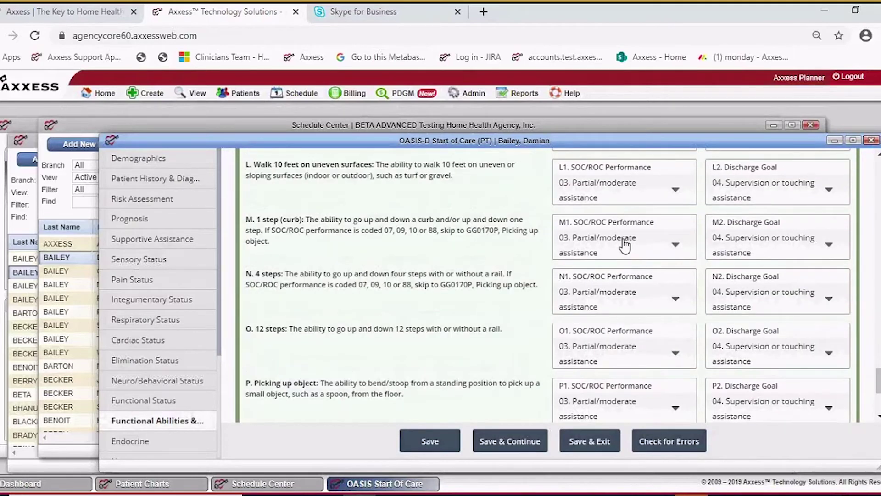
{"action": "scroll", "coordinate": [625, 247], "scroll_direction": "down", "scroll_amount": 4}
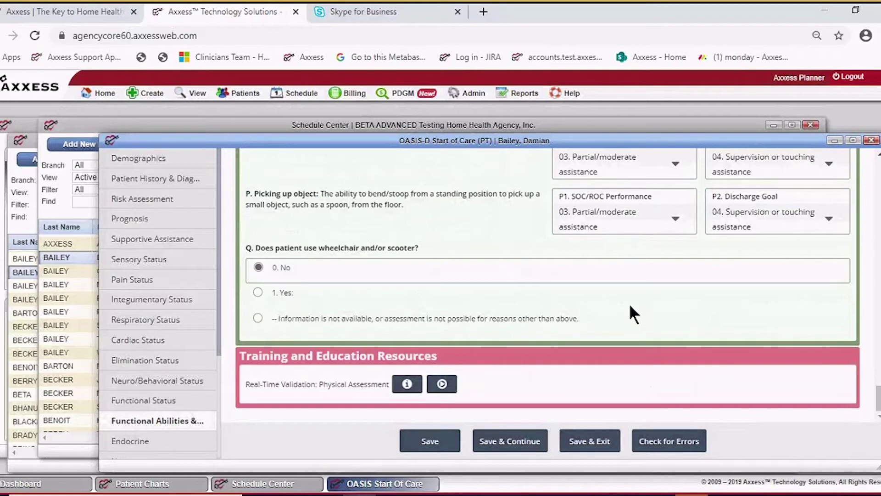
{"action": "left_click", "coordinate": [509, 432]}
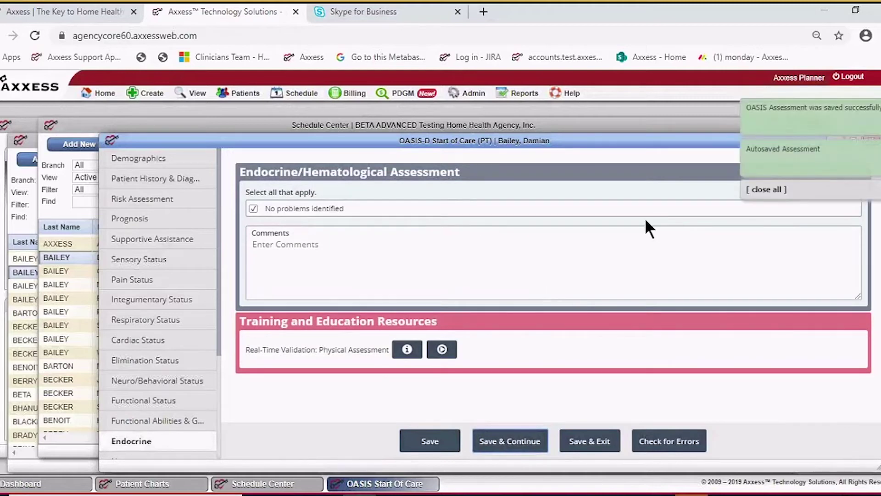
- Clear "No problems identified" in the Endocrine/Hematological Assessment and mark Diabetes instead
{"action": "left_click", "coordinate": [759, 189]}
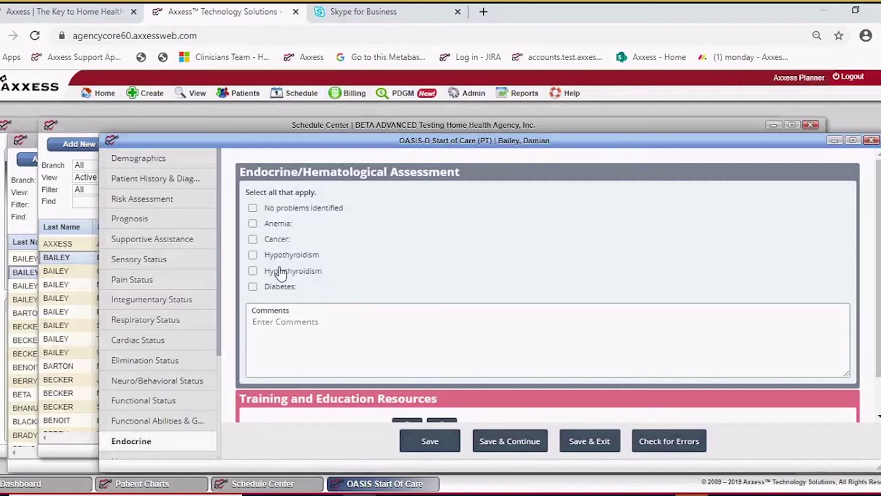
{"action": "left_click", "coordinate": [260, 290]}
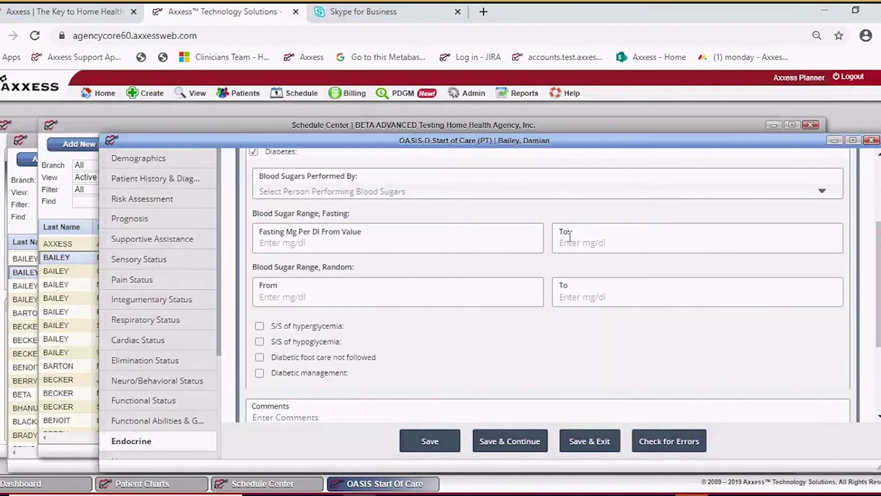
{"action": "scroll", "coordinate": [569, 237], "scroll_direction": "up", "scroll_amount": 3}
{"action": "scroll", "coordinate": [570, 244], "scroll_direction": "down", "scroll_amount": 3}
- Enter the diabetes blood sugar ranges as 60 to 145 mg/dl fasting and 230 to 345 mg/dl random
{"action": "left_click", "coordinate": [306, 242]}
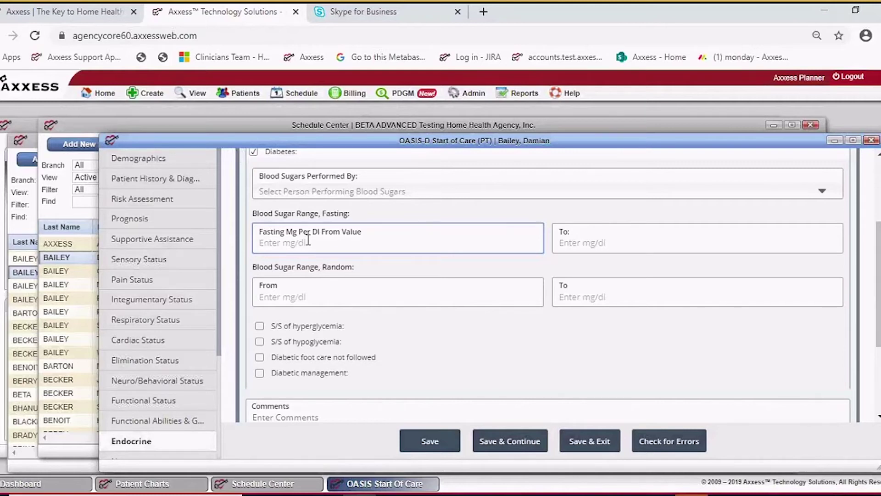
{"action": "type", "text": "60"}
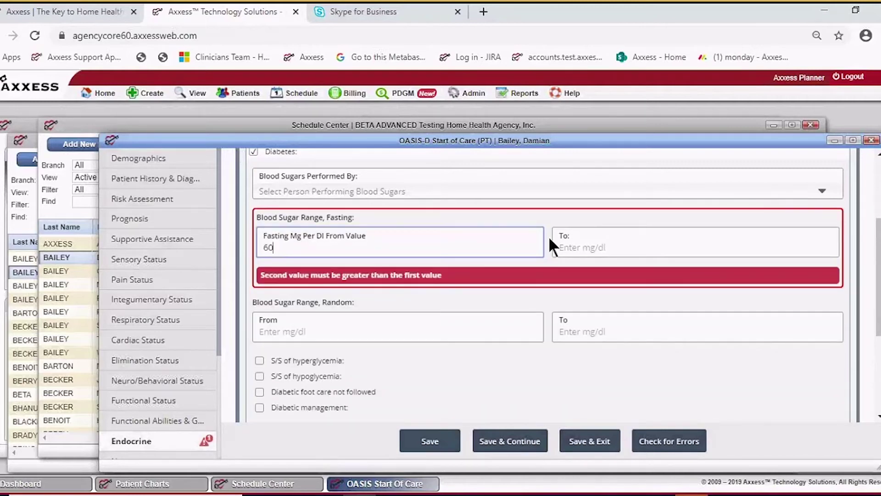
{"action": "left_click", "coordinate": [599, 250]}
{"action": "type", "text": "145"}
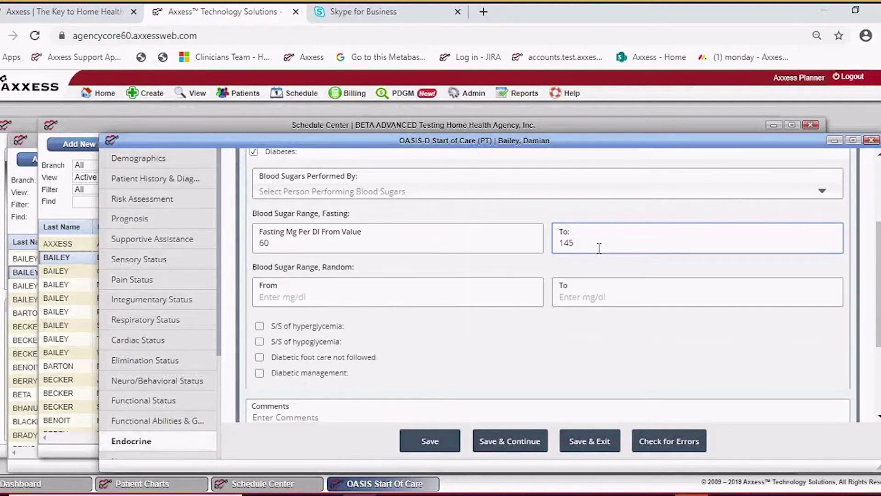
{"action": "left_click", "coordinate": [287, 296]}
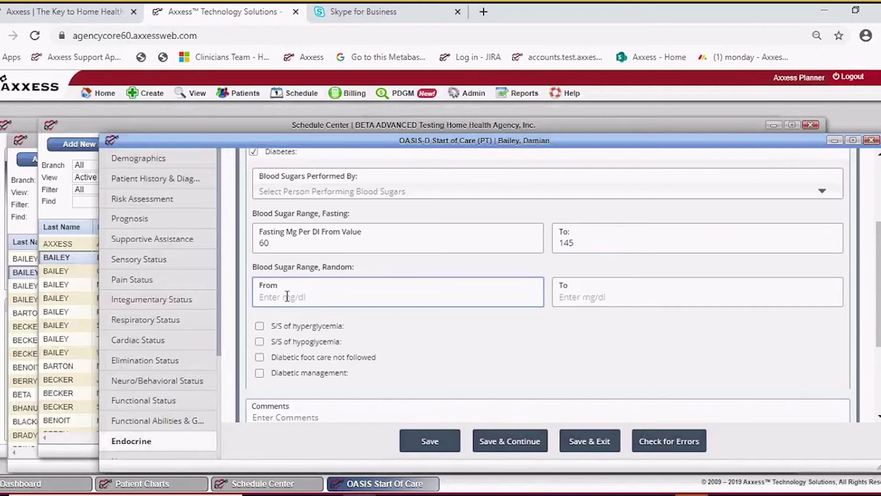
{"action": "type", "text": "230"}
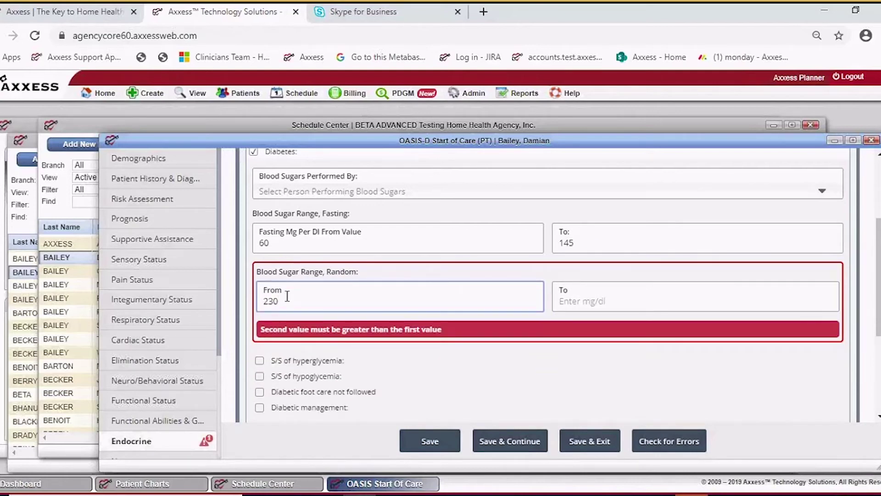
{"action": "left_click", "coordinate": [654, 294]}
{"action": "type", "text": "345"}
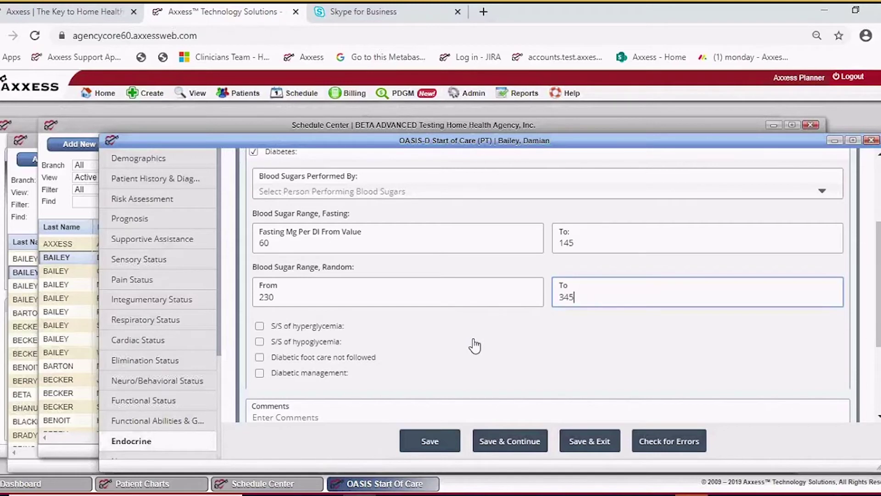
- Leave the Endocrine section and open the Nutrition section of the assessment
{"action": "scroll", "coordinate": [474, 335], "scroll_direction": "down", "scroll_amount": 3}
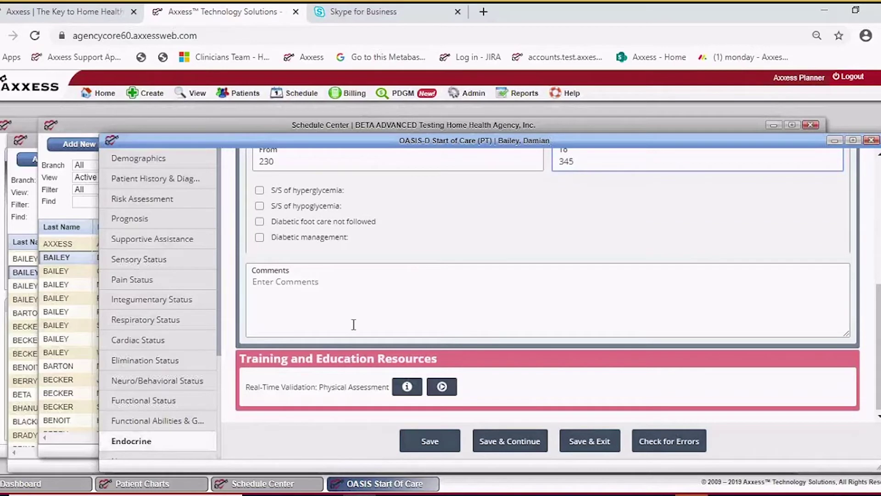
{"action": "scroll", "coordinate": [518, 256], "scroll_direction": "down", "scroll_amount": 1}
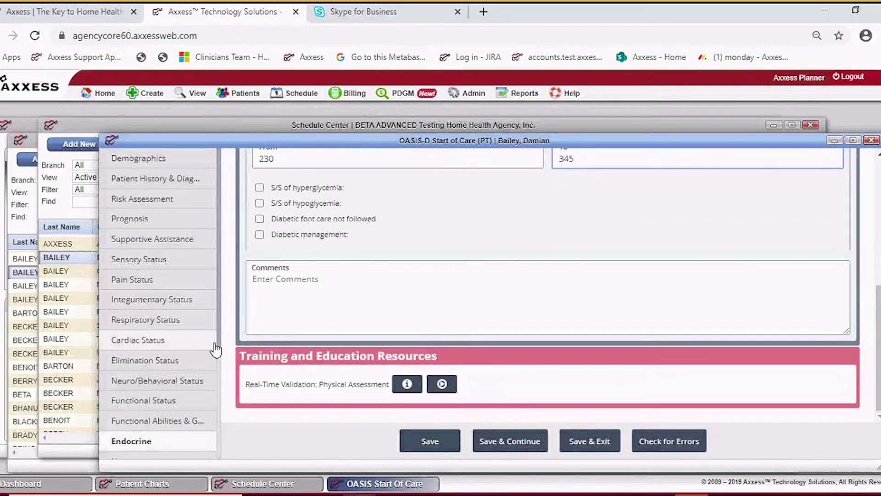
{"action": "scroll", "coordinate": [216, 346], "scroll_direction": "down", "scroll_amount": 1}
{"action": "left_click_drag", "start_coordinate": [213, 363], "coordinate": [210, 455]}
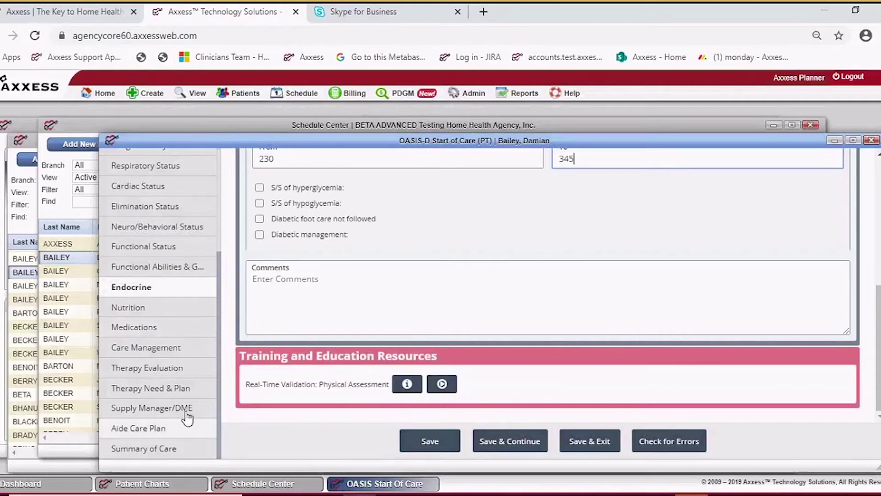
{"action": "left_click", "coordinate": [184, 314]}
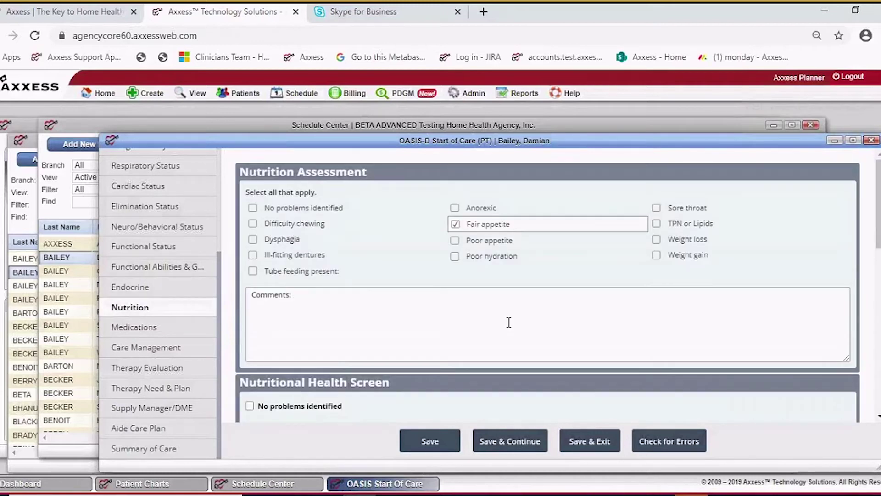
- Mark open decubitus, ulcer, burn or wound, tooth/mouth problem, and not always enough money for food in the Nutritional Health Screen
{"action": "scroll", "coordinate": [509, 322], "scroll_direction": "down", "scroll_amount": 8}
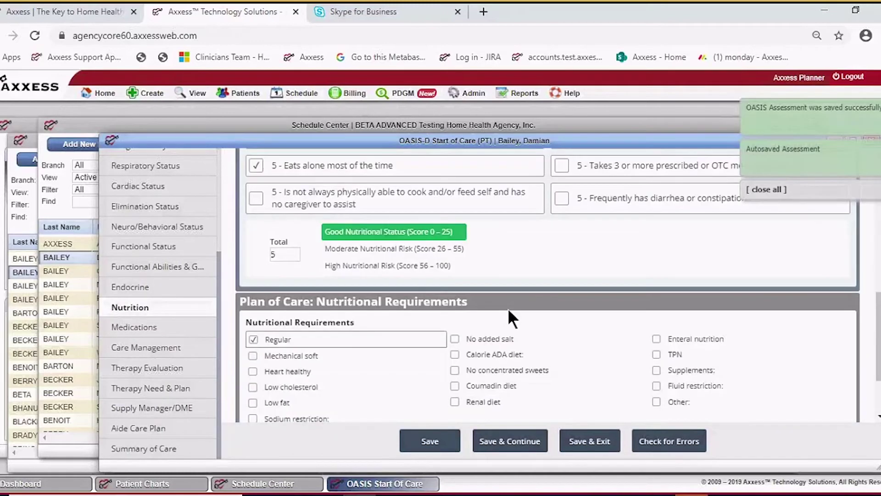
{"action": "scroll", "coordinate": [509, 315], "scroll_direction": "up", "scroll_amount": 4}
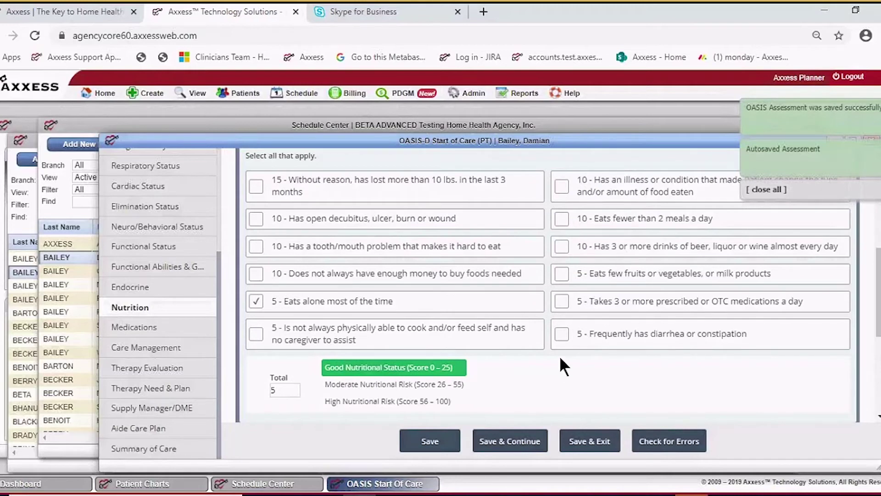
{"action": "scroll", "coordinate": [559, 355], "scroll_direction": "up", "scroll_amount": 3}
{"action": "scroll", "coordinate": [559, 355], "scroll_direction": "down", "scroll_amount": 3}
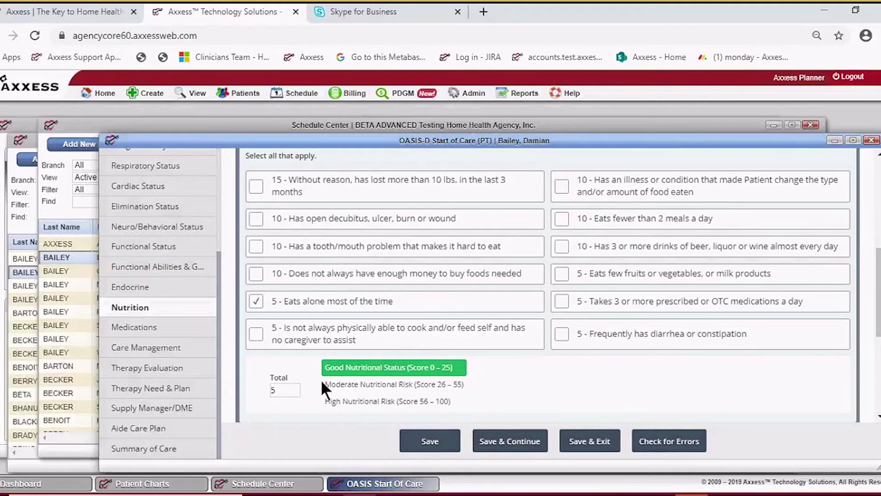
{"action": "left_click", "coordinate": [266, 272]}
{"action": "left_click", "coordinate": [267, 246]}
{"action": "left_click", "coordinate": [325, 224]}
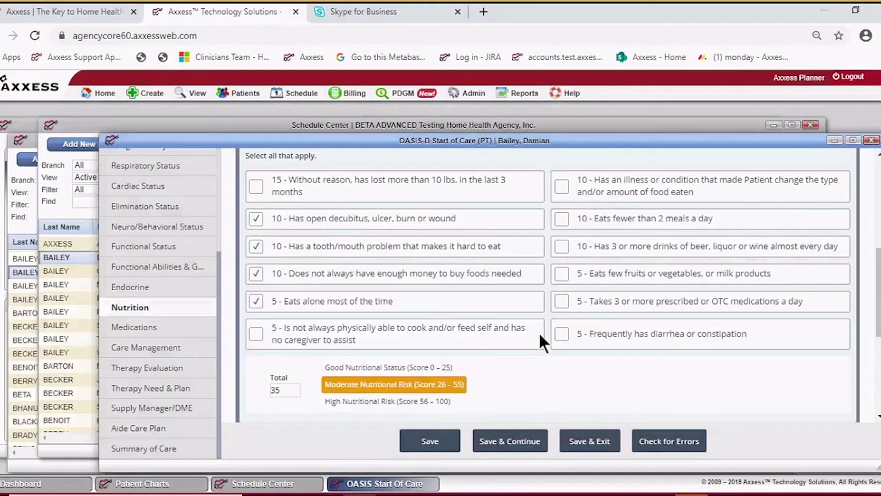
- Mark few fruits or vegetables, 3 or more medications, 3 or more alcoholic drinks daily, and frequent diarrhea or constipation in the nutrition screen
{"action": "left_click", "coordinate": [601, 281]}
{"action": "left_click", "coordinate": [592, 301]}
{"action": "left_click", "coordinate": [562, 246]}
{"action": "left_click", "coordinate": [563, 333]}
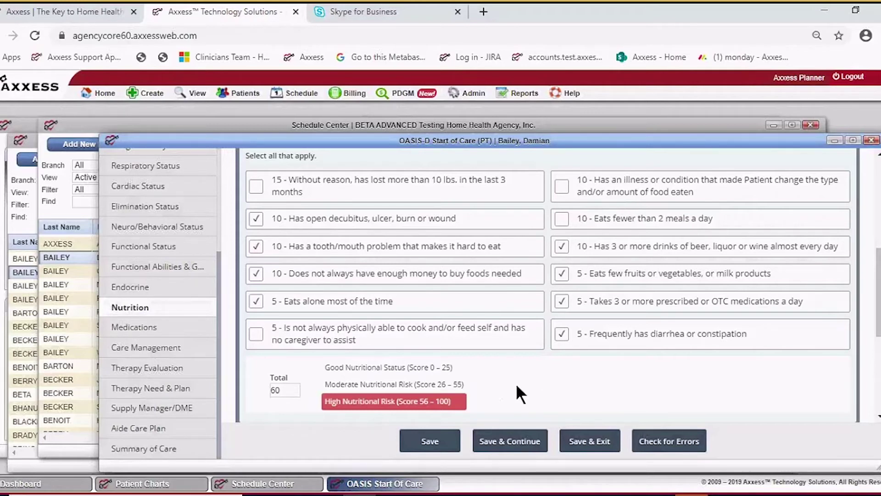
- Save the Nutrition section, continue to Medications, and open the patient's medication profile
{"action": "scroll", "coordinate": [534, 331], "scroll_direction": "down", "scroll_amount": 5}
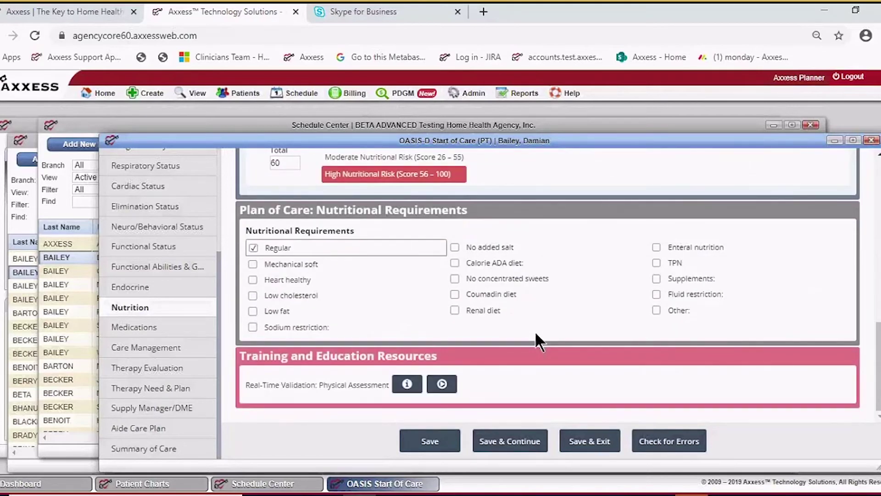
{"action": "left_click", "coordinate": [512, 440]}
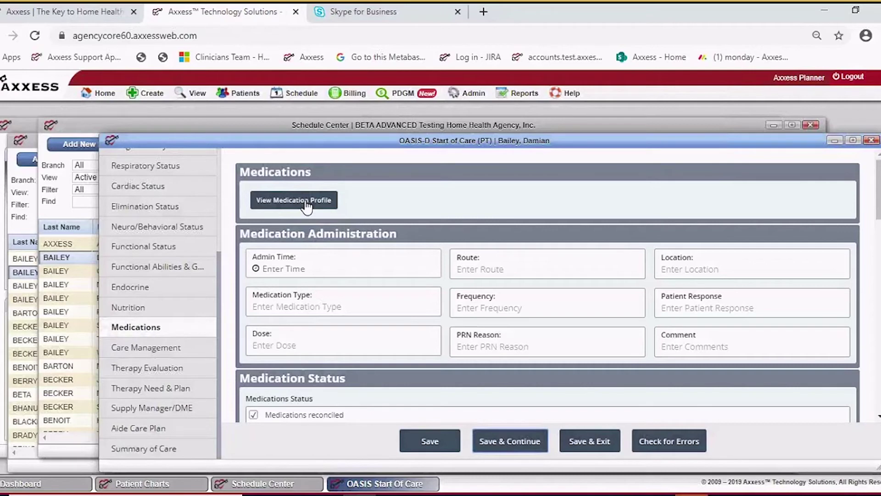
{"action": "left_click", "coordinate": [306, 206]}
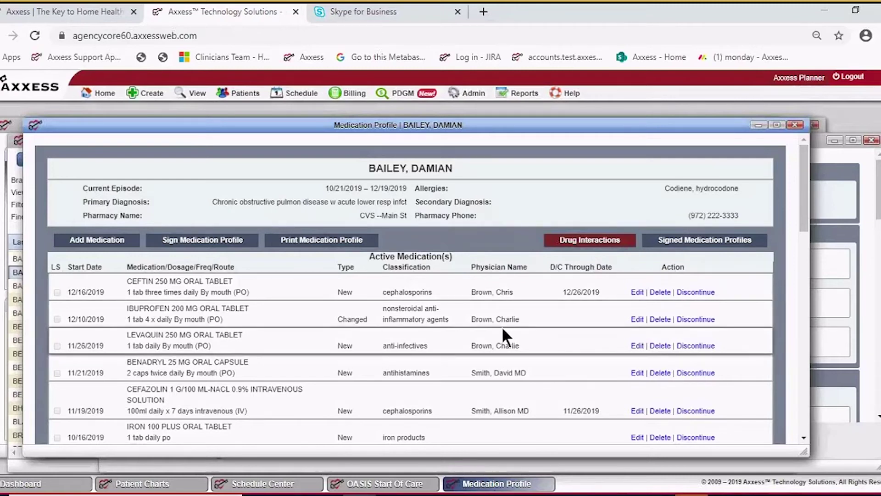
- Examine the active and discontinued medications listed in the patient's medication profile
{"action": "scroll", "coordinate": [502, 326], "scroll_direction": "down", "scroll_amount": 5}
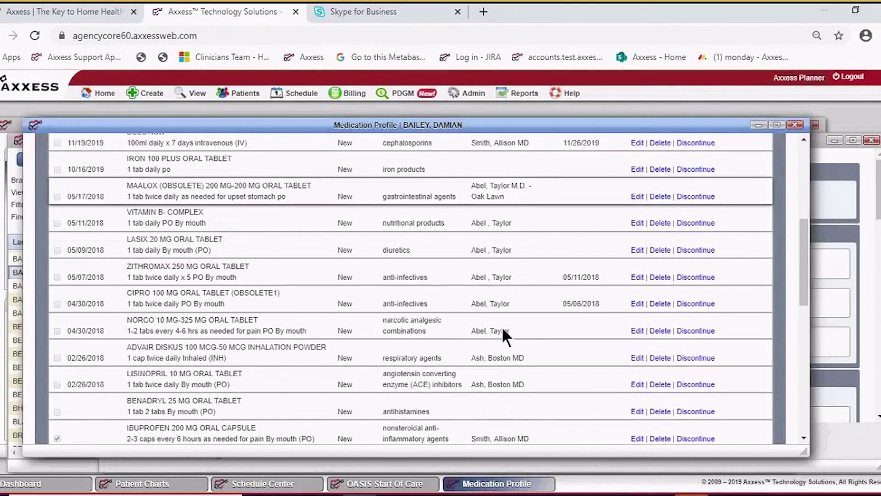
{"action": "scroll", "coordinate": [502, 326], "scroll_direction": "up", "scroll_amount": 5}
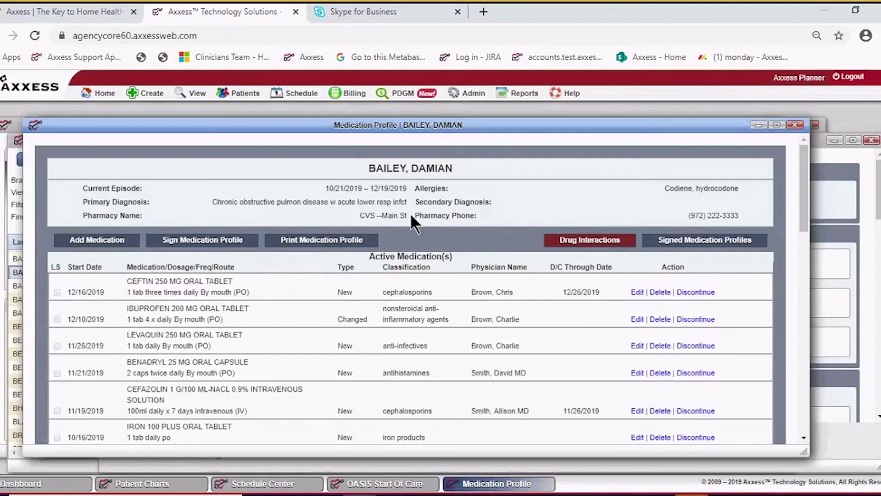
{"action": "scroll", "coordinate": [411, 216], "scroll_direction": "down", "scroll_amount": 3}
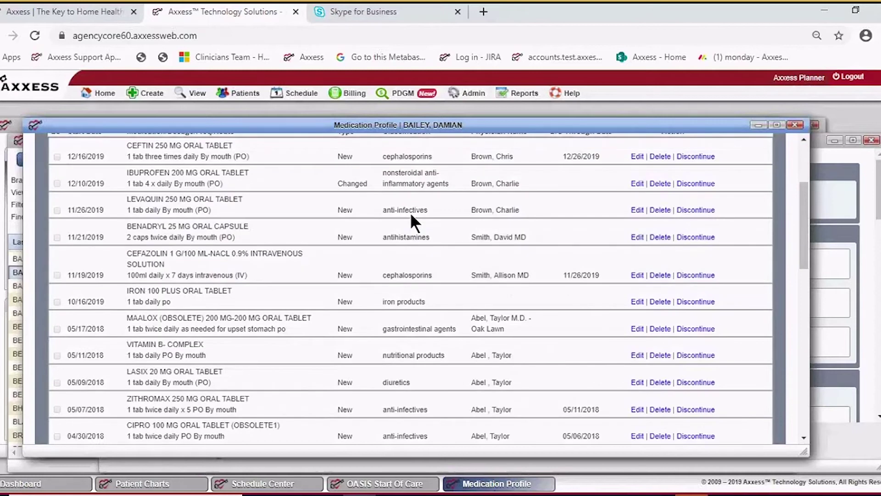
{"action": "scroll", "coordinate": [411, 220], "scroll_direction": "up", "scroll_amount": 3}
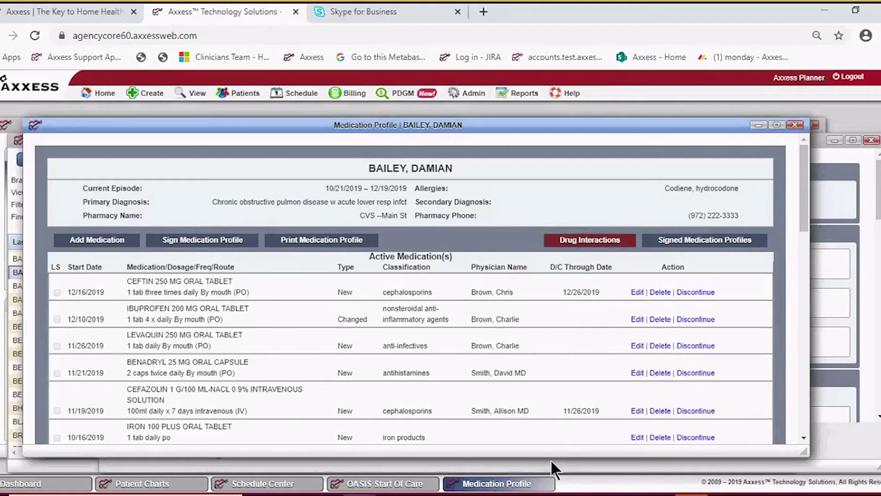
{"action": "scroll", "coordinate": [559, 334], "scroll_direction": "down", "scroll_amount": 10}
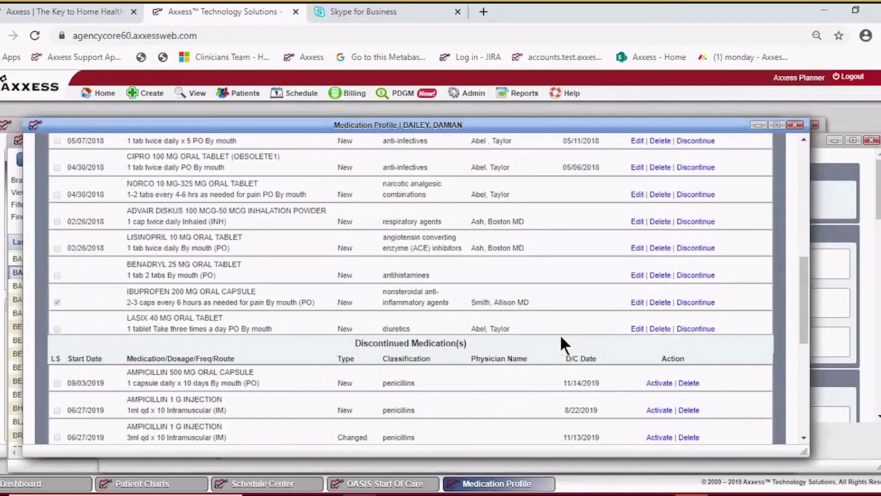
{"action": "scroll", "coordinate": [560, 334], "scroll_direction": "down", "scroll_amount": 3}
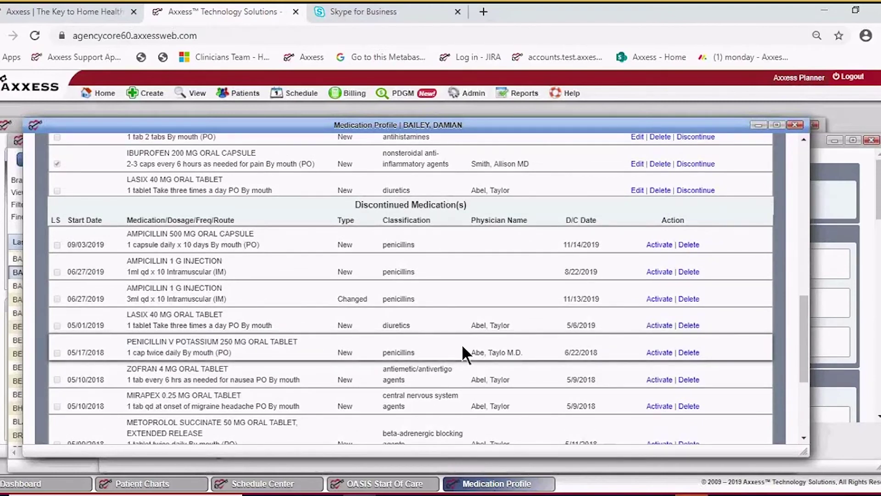
{"action": "scroll", "coordinate": [462, 353], "scroll_direction": "up", "scroll_amount": 10}
{"action": "scroll", "coordinate": [497, 329], "scroll_direction": "up", "scroll_amount": 5}
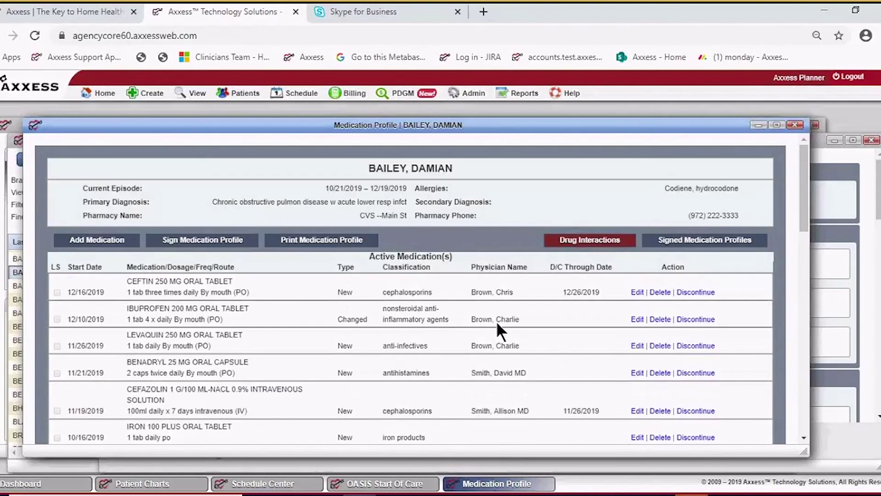
- Change the dosage of the active Ceftin oral tablet to 150 MG and update the medication
{"action": "left_click", "coordinate": [637, 293]}
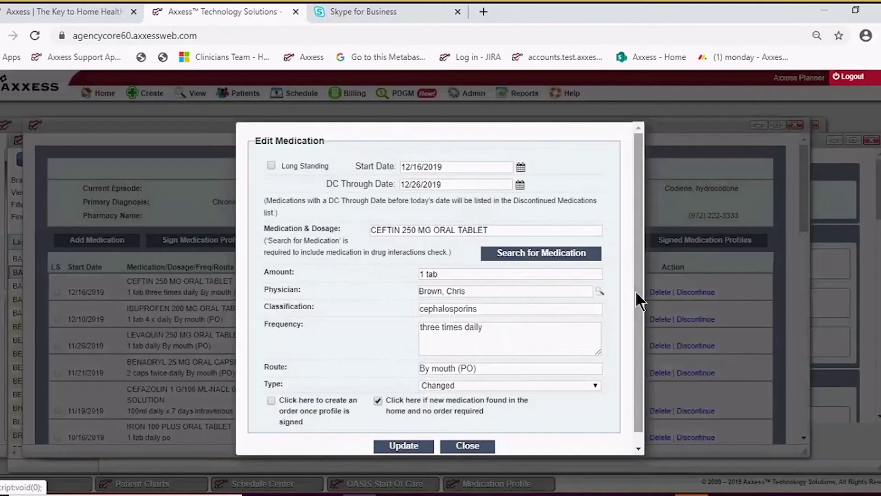
{"action": "left_click", "coordinate": [408, 231]}
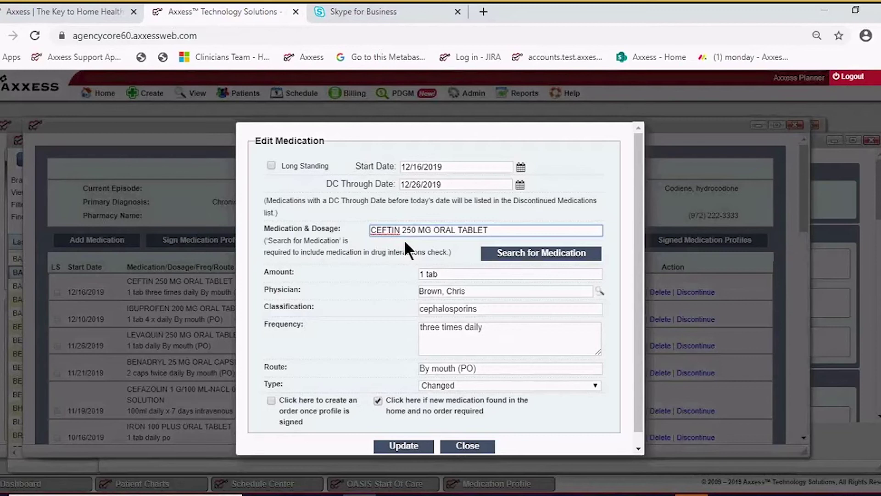
{"action": "key", "text": "BackSpace"}
{"action": "type", "text": "1"}
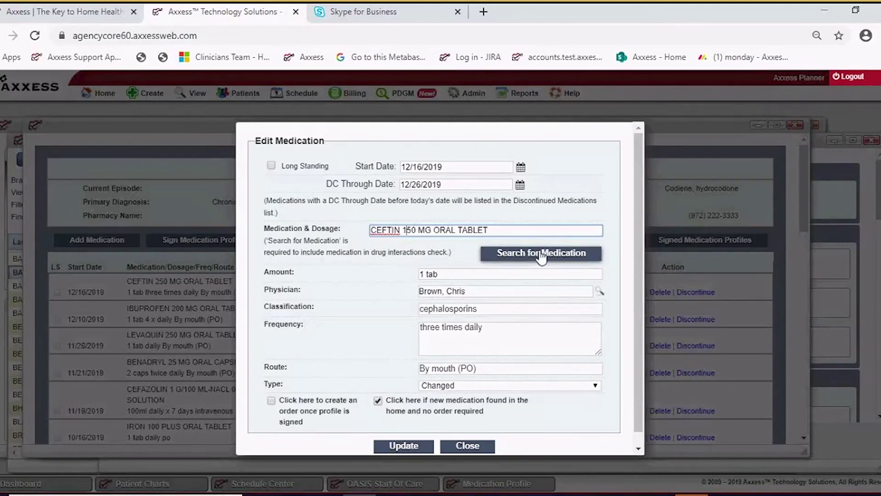
{"action": "left_click", "coordinate": [414, 448]}
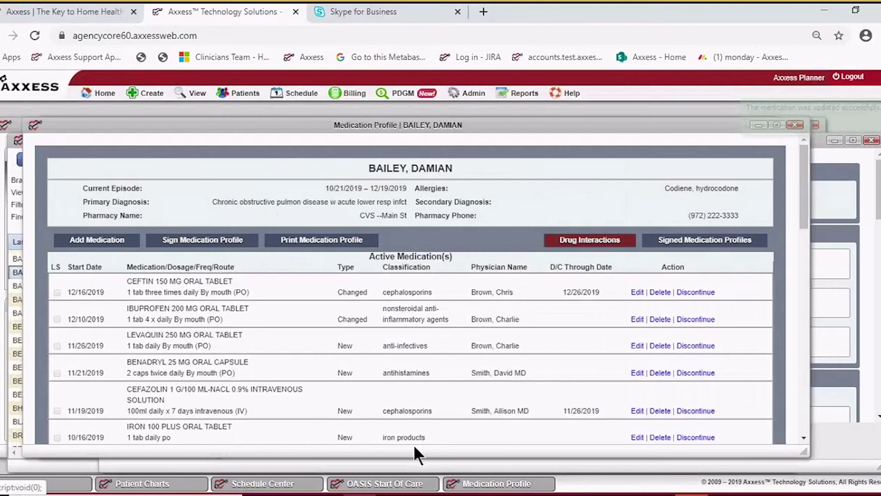
{"action": "scroll", "coordinate": [487, 379], "scroll_direction": "down", "scroll_amount": 2}
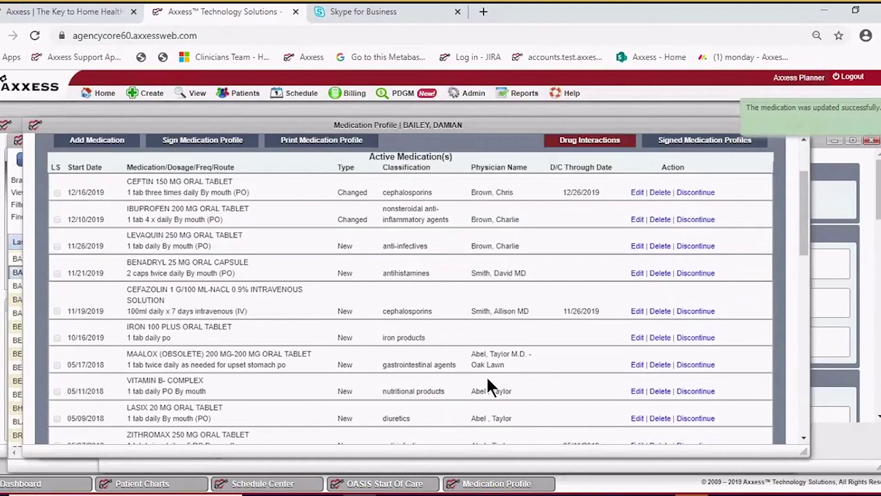
- Delete the Ibuprofen 200 MG oral tablet from the active medications and confirm the deletion
{"action": "scroll", "coordinate": [228, 241], "scroll_direction": "down", "scroll_amount": 8}
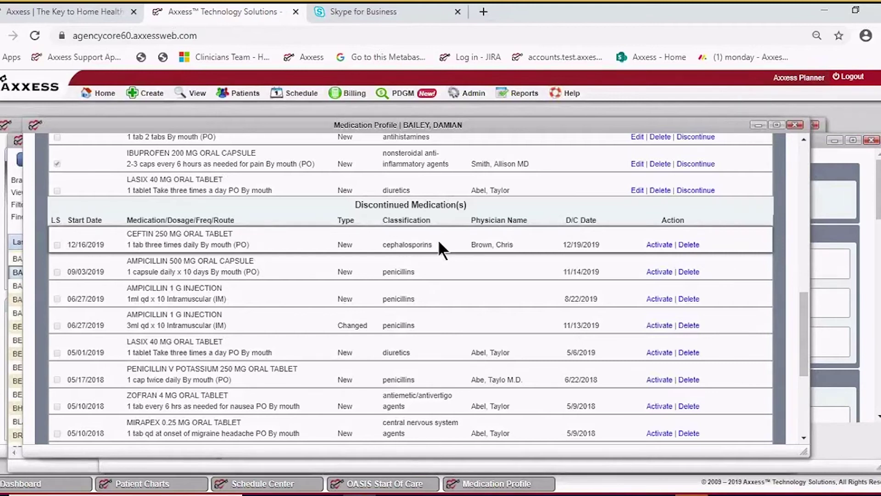
{"action": "scroll", "coordinate": [436, 267], "scroll_direction": "up", "scroll_amount": 15}
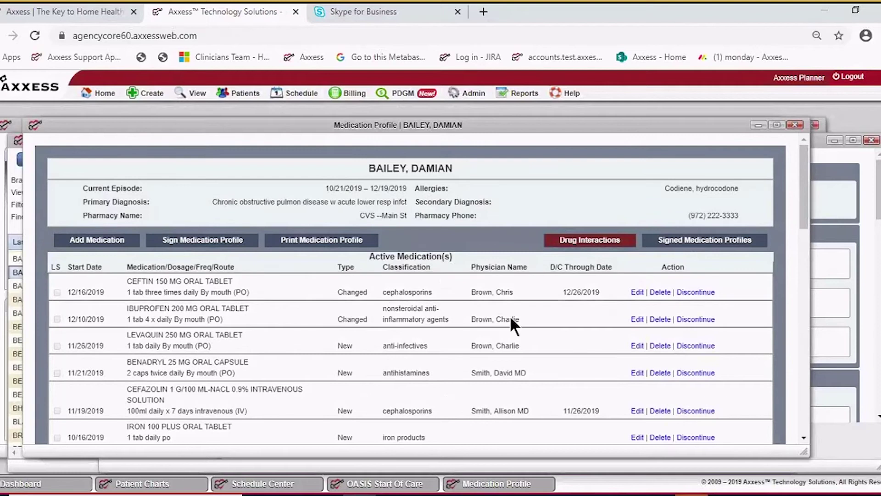
{"action": "left_click", "coordinate": [659, 319]}
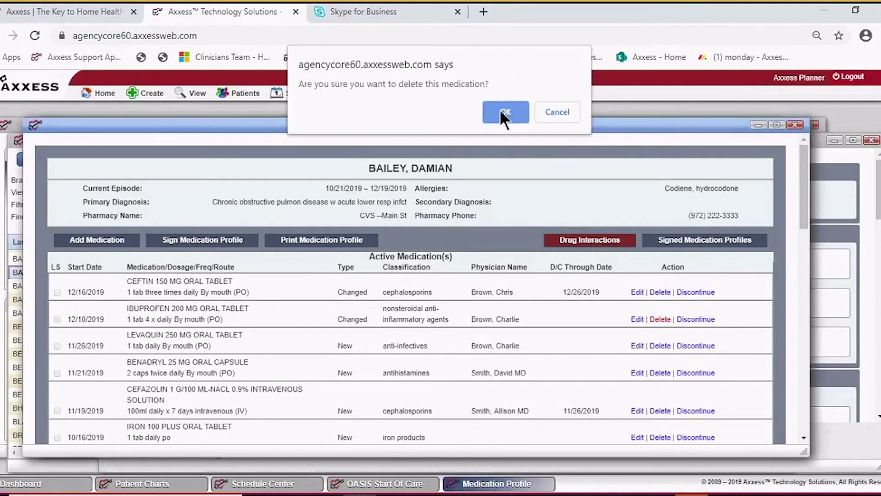
{"action": "left_click", "coordinate": [504, 112]}
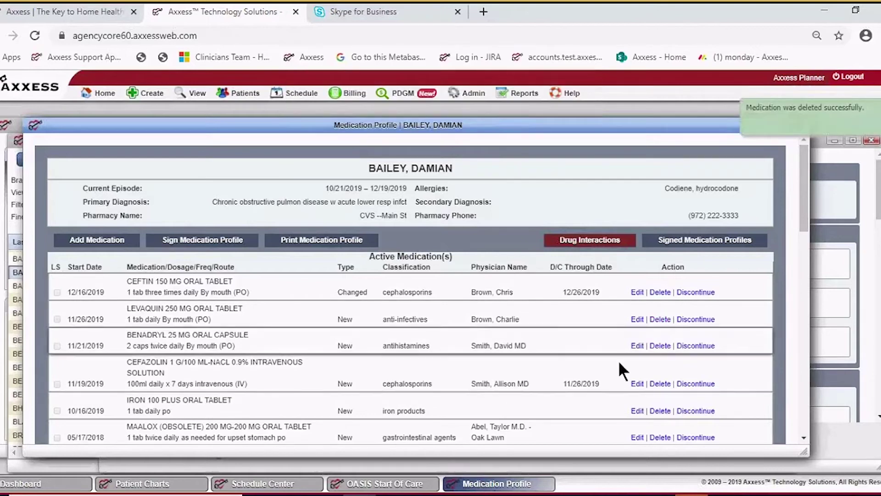
- Discontinue the Ceftin 150 MG oral tablet with a D/C date of 12/18/2019
{"action": "left_click", "coordinate": [696, 293]}
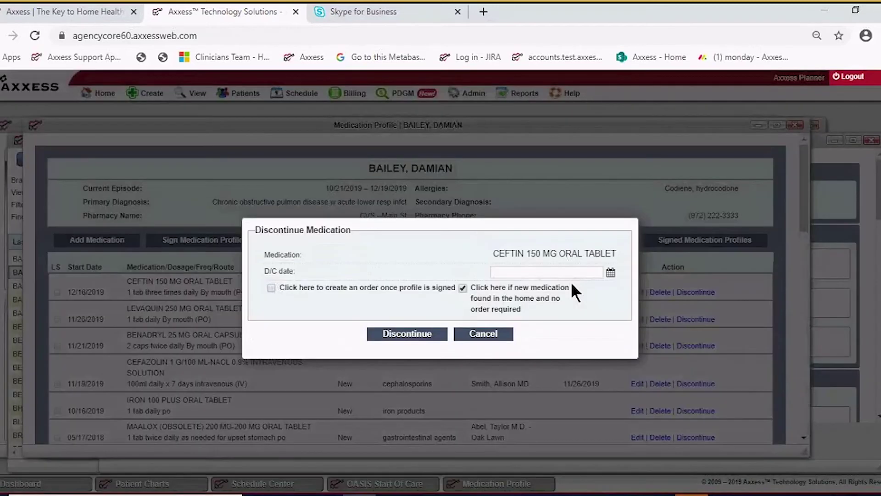
{"action": "left_click", "coordinate": [569, 274]}
{"action": "left_click", "coordinate": [541, 361]}
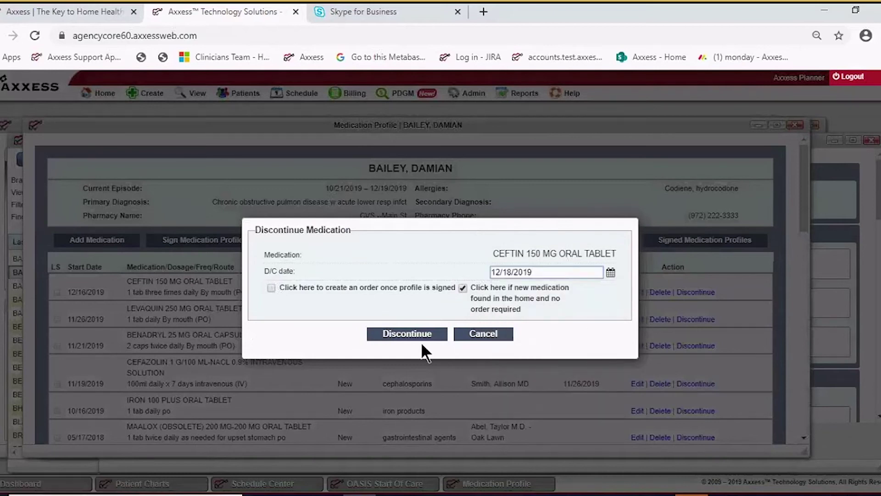
{"action": "left_click", "coordinate": [417, 338]}
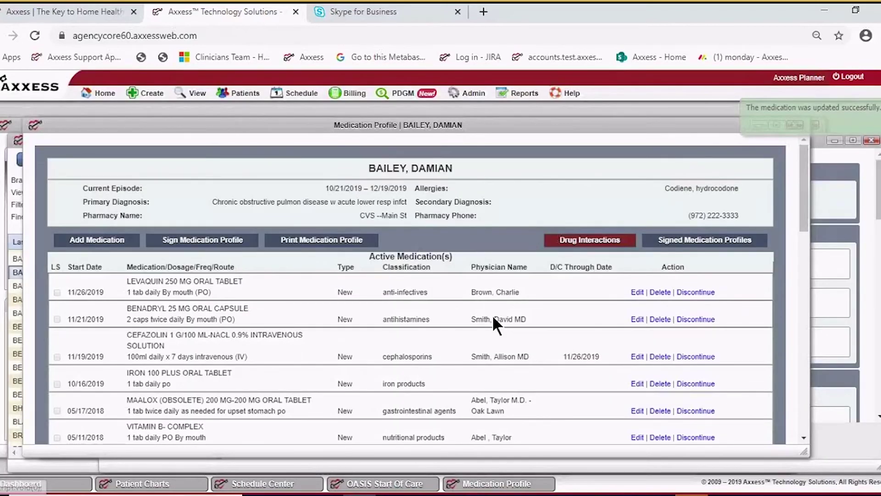
- Start a new medication entry for CIPRO 250 MG ORAL TABLET from the medication search, classified as anti-infectives
{"action": "scroll", "coordinate": [530, 307], "scroll_direction": "down", "scroll_amount": 5}
{"action": "scroll", "coordinate": [533, 312], "scroll_direction": "up", "scroll_amount": 5}
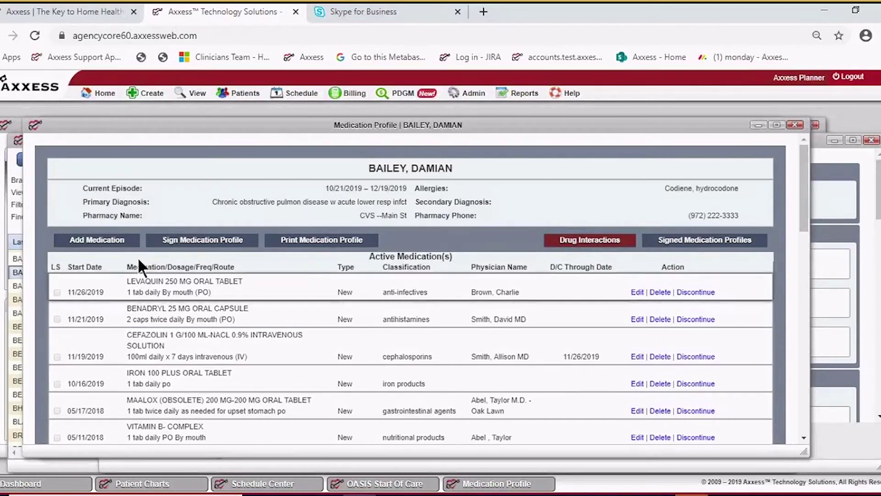
{"action": "left_click", "coordinate": [85, 242]}
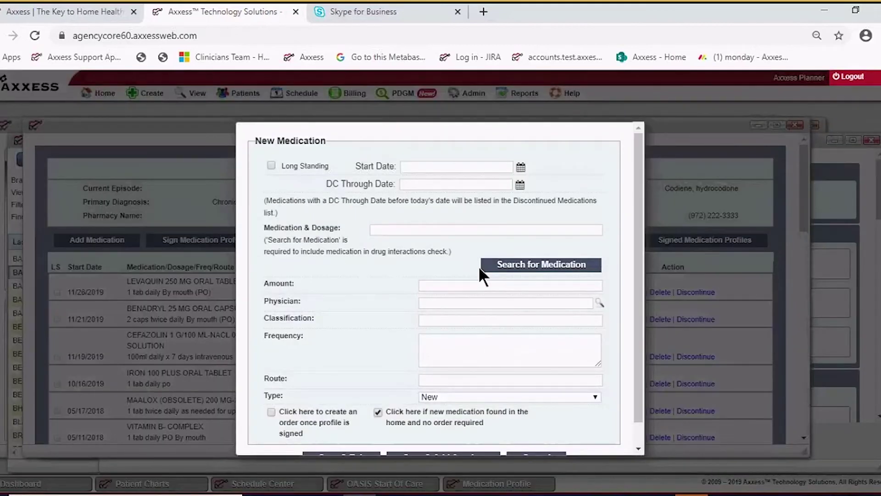
{"action": "left_click", "coordinate": [396, 230]}
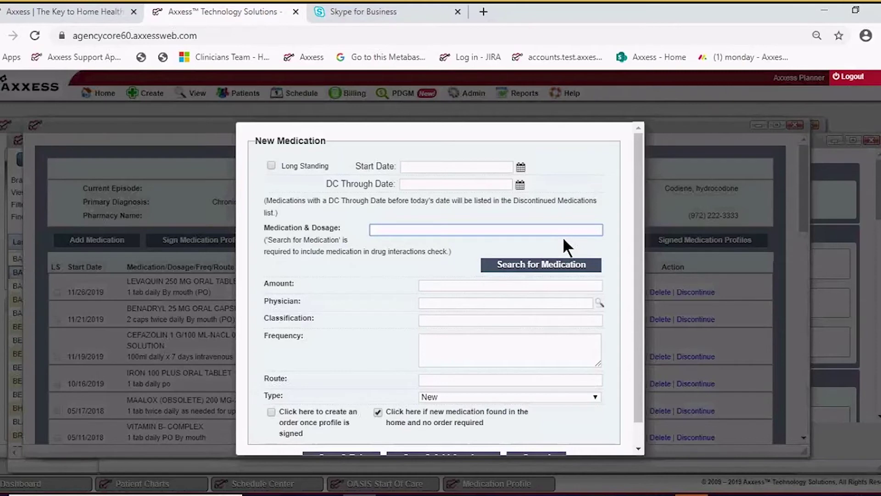
{"action": "type", "text": "d"}
{"action": "type", "text": "ipro"}
{"action": "left_click", "coordinate": [534, 269]}
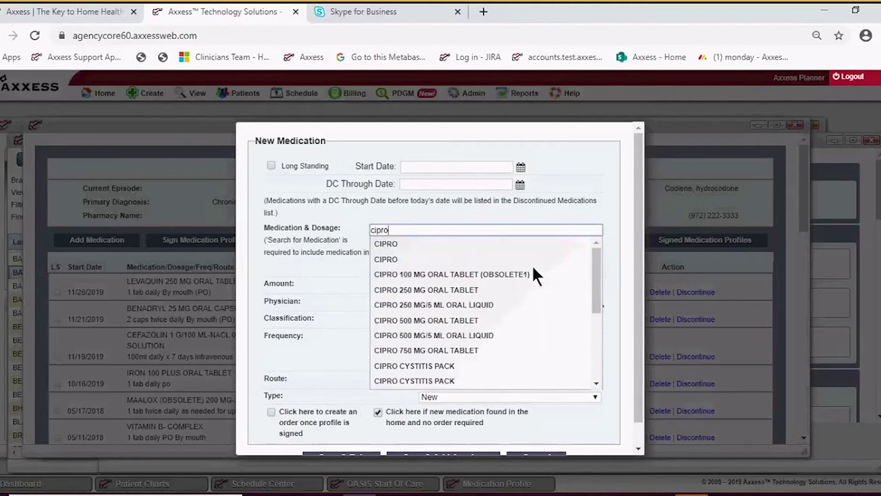
{"action": "left_click", "coordinate": [460, 296]}
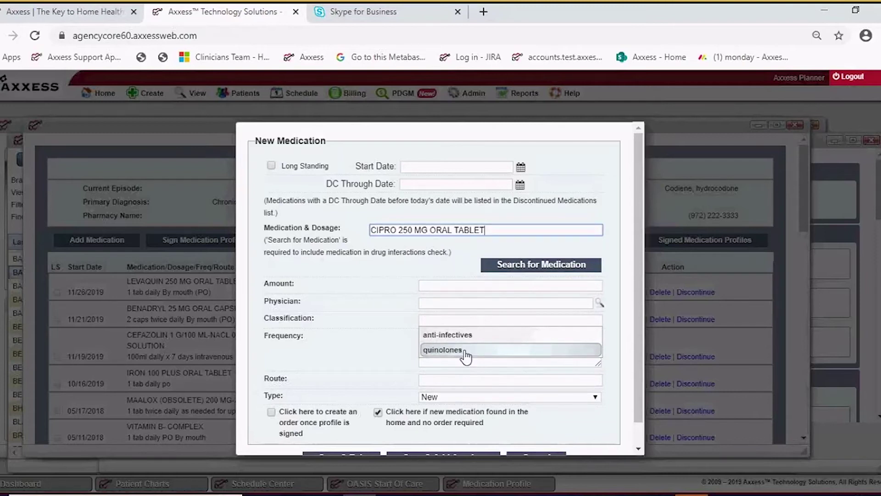
{"action": "left_click", "coordinate": [461, 336]}
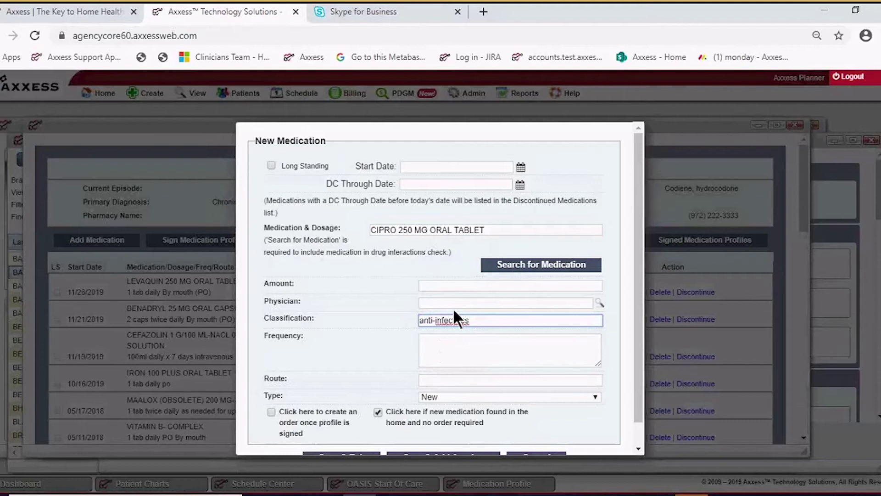
- Set the new Cipro medication's route to By mouth (PO)
{"action": "left_click", "coordinate": [489, 383]}
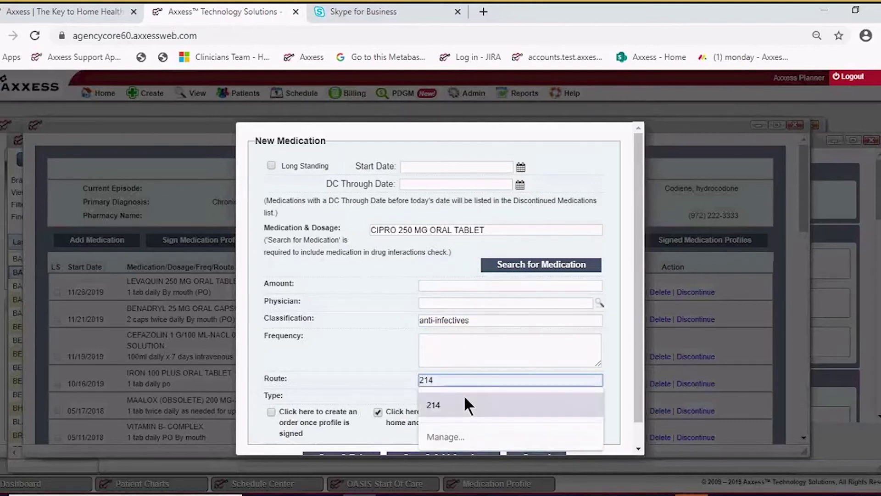
{"action": "type", "text": "po"}
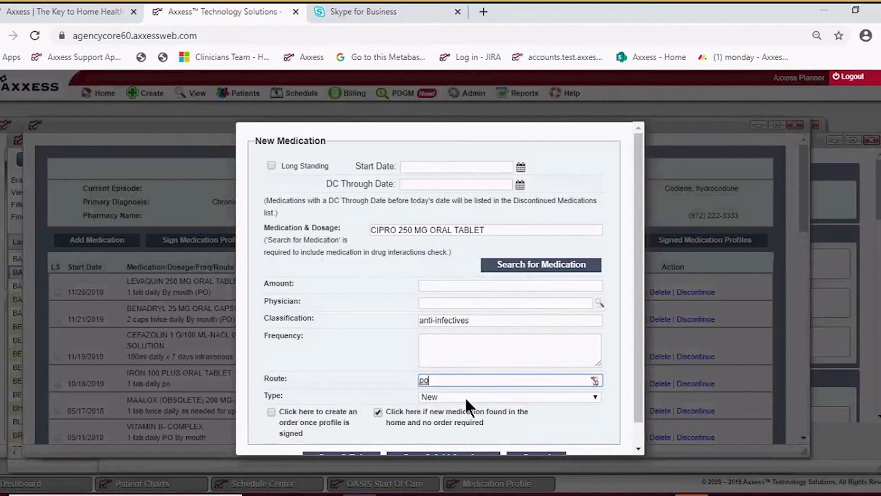
{"action": "key", "text": "BackSpace"}
{"action": "key", "text": "BackSpace"}
{"action": "type", "text": "oral"}
{"action": "key", "text": "BackSpace"}
{"action": "key", "text": "BackSpace"}
{"action": "key", "text": "BackSpace"}
{"action": "key", "text": "BackSpace"}
{"action": "type", "text": "po"}
{"action": "left_click", "coordinate": [472, 394]}
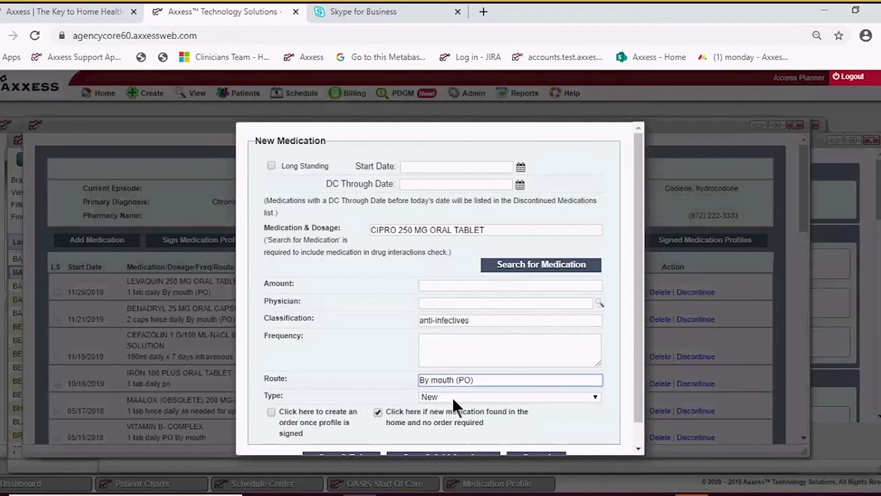
- Set the Cipro entry's start date to 12/18/2019 and its amount to 1 tab
{"action": "left_click", "coordinate": [520, 164]}
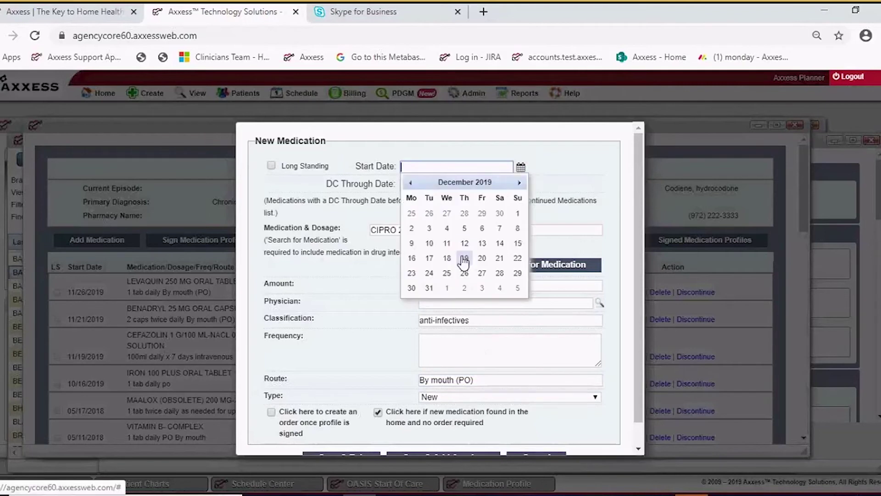
{"action": "left_click", "coordinate": [464, 259]}
{"action": "scroll", "coordinate": [525, 351], "scroll_direction": "down", "scroll_amount": 1}
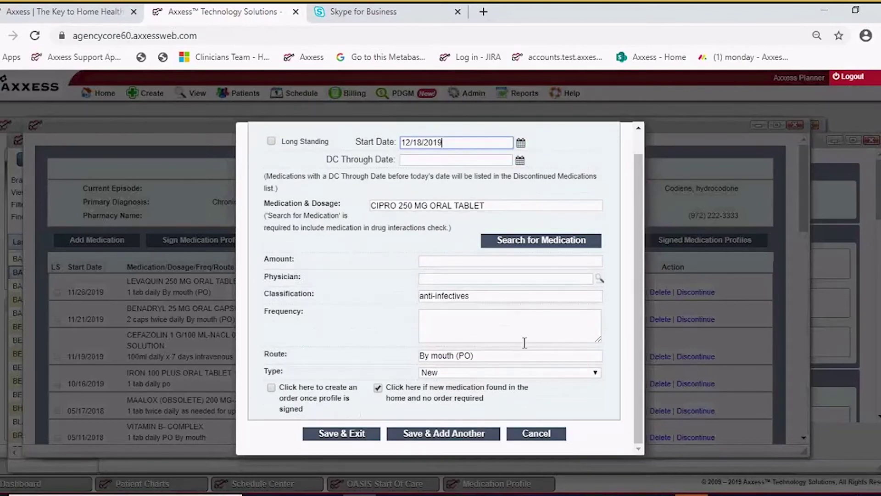
{"action": "left_click", "coordinate": [437, 263]}
{"action": "type", "text": "1 tab"}
- Select the prescribing physician, set the frequency to twice daily, and save the Cipro medication to the profile
{"action": "key", "text": "Tab"}
{"action": "type", "text": "brown"}
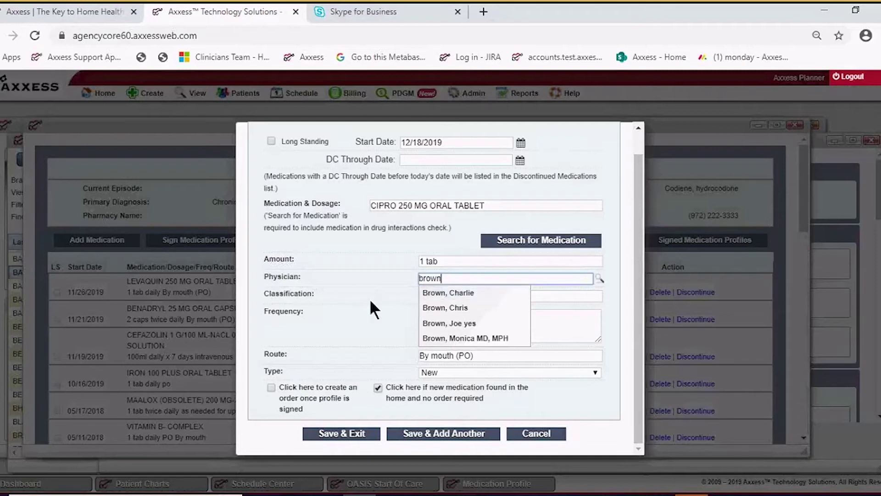
{"action": "left_click", "coordinate": [454, 293]}
{"action": "left_click", "coordinate": [453, 327]}
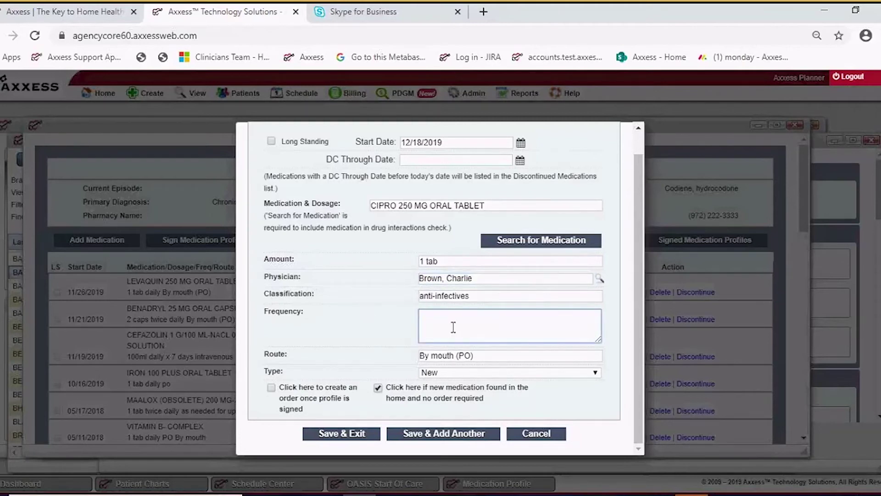
{"action": "type", "text": "daily"}
{"action": "key", "text": "ctrl+a"}
{"action": "type", "text": "twice daily"}
{"action": "left_click", "coordinate": [345, 432]}
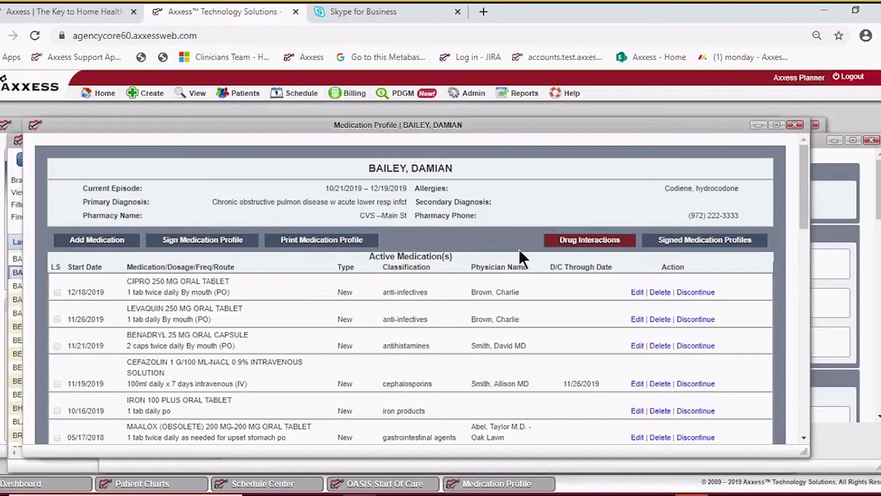
- Run a drug interaction check on all of the patient's active medications
{"action": "left_click", "coordinate": [582, 243]}
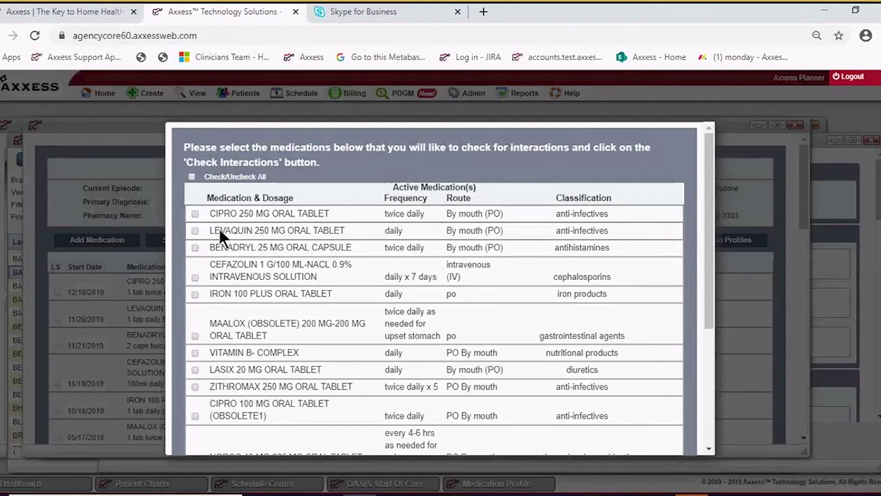
{"action": "left_click", "coordinate": [194, 214]}
{"action": "left_click", "coordinate": [194, 230]}
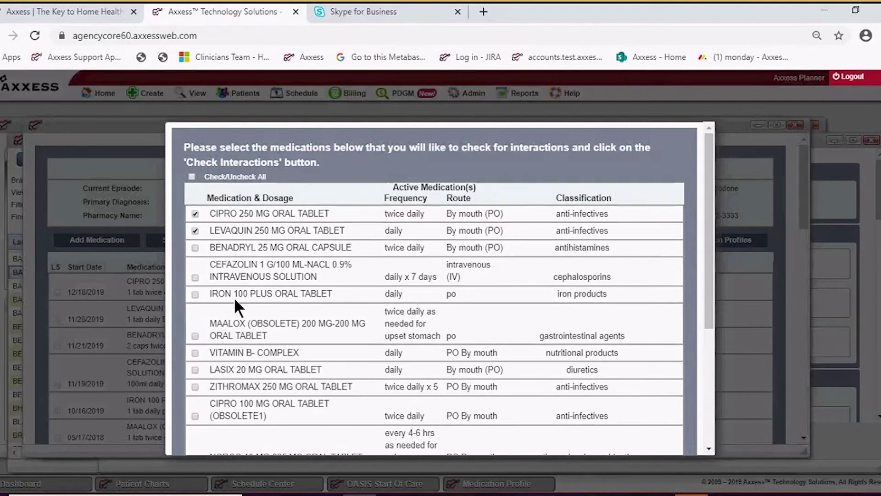
{"action": "left_click", "coordinate": [195, 213]}
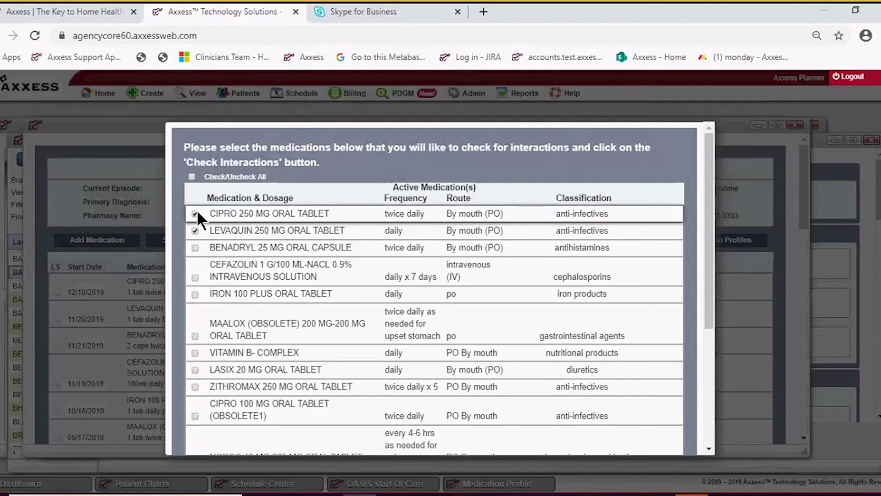
{"action": "left_click", "coordinate": [195, 229]}
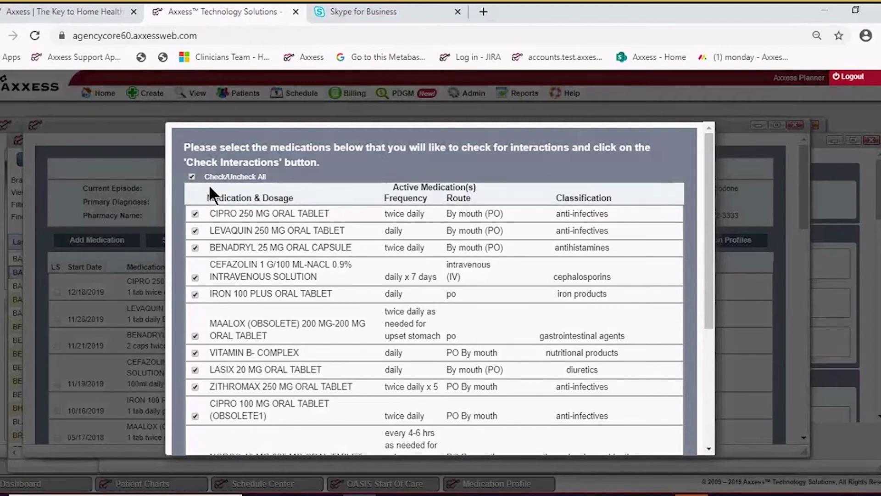
{"action": "scroll", "coordinate": [329, 243], "scroll_direction": "down", "scroll_amount": 5}
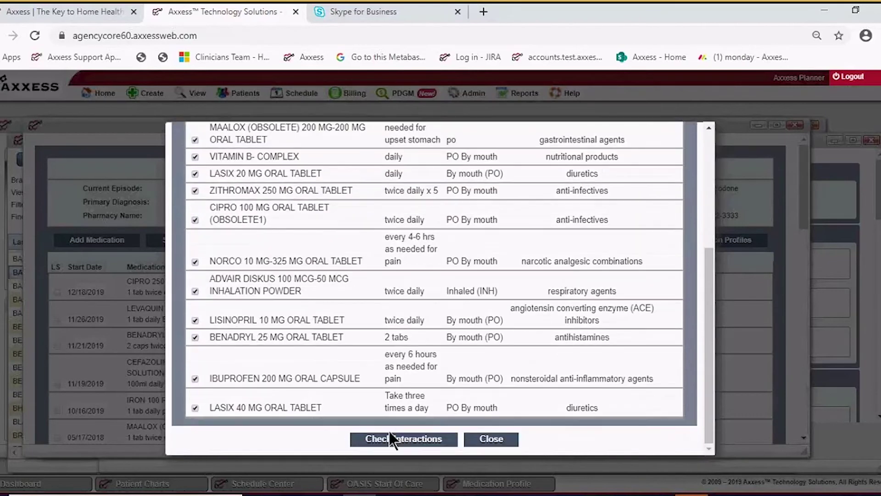
{"action": "left_click", "coordinate": [391, 440]}
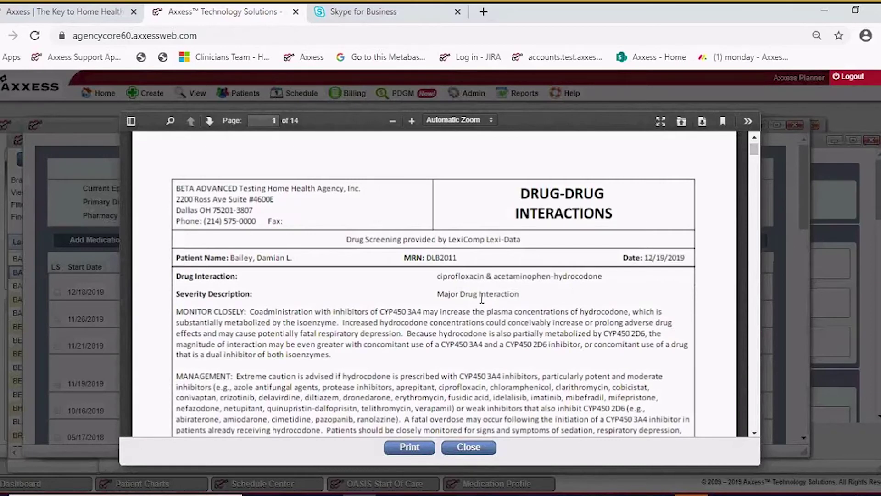
- Read the drug-drug interactions report, close it, and look over the active and discontinued medications in the profile
{"action": "scroll", "coordinate": [326, 336], "scroll_direction": "down", "scroll_amount": 3}
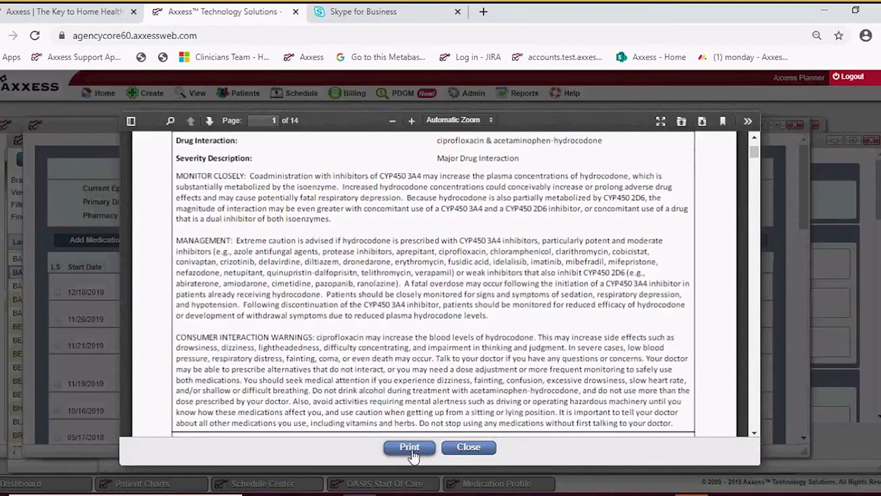
{"action": "scroll", "coordinate": [434, 372], "scroll_direction": "down", "scroll_amount": 1}
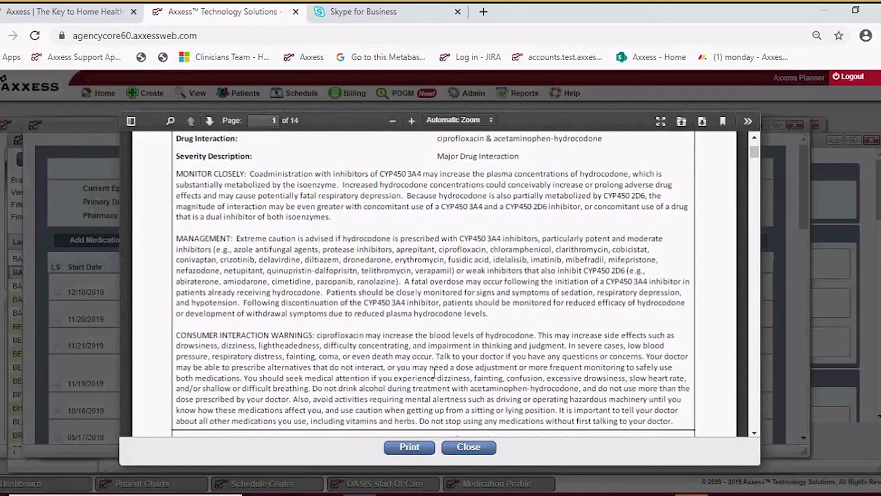
{"action": "scroll", "coordinate": [434, 375], "scroll_direction": "up", "scroll_amount": 1}
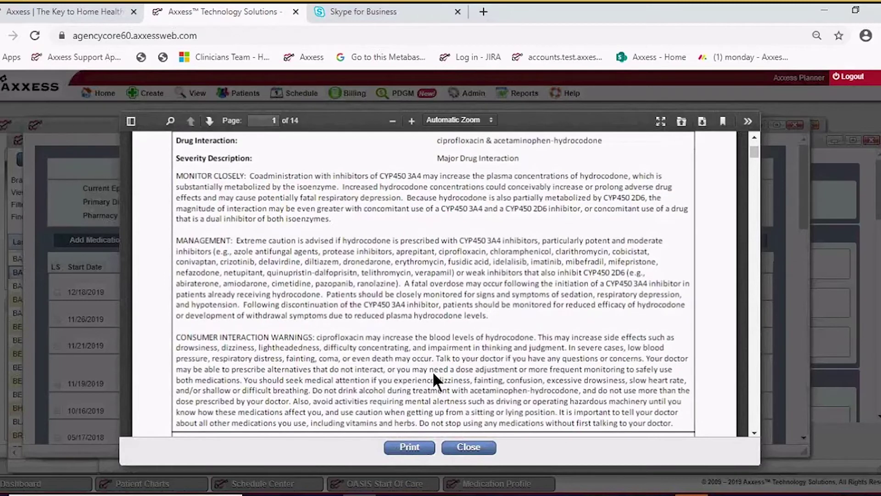
{"action": "scroll", "coordinate": [434, 374], "scroll_direction": "up", "scroll_amount": 3}
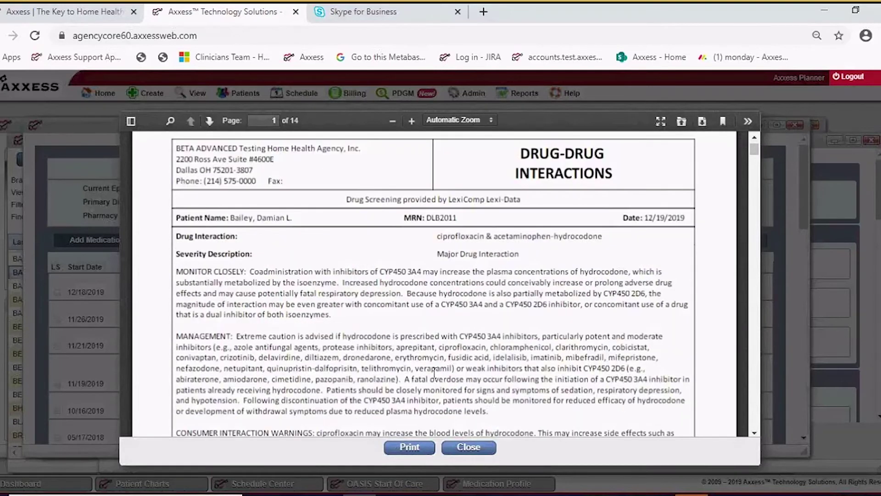
{"action": "scroll", "coordinate": [434, 373], "scroll_direction": "down", "scroll_amount": 3}
{"action": "scroll", "coordinate": [423, 354], "scroll_direction": "up", "scroll_amount": 4}
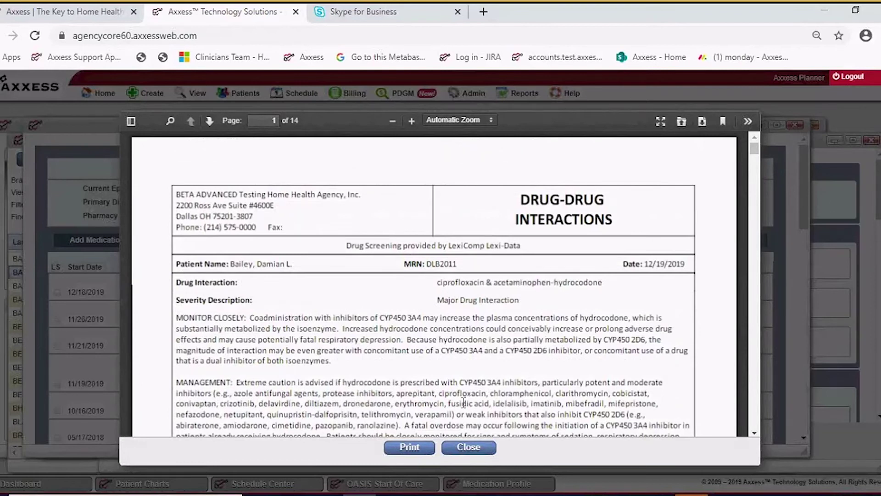
{"action": "left_click", "coordinate": [469, 447]}
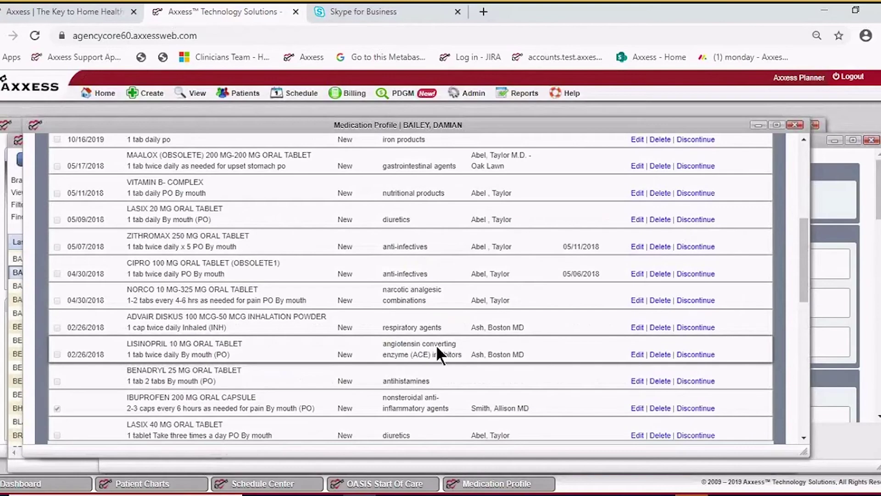
{"action": "scroll", "coordinate": [438, 348], "scroll_direction": "down", "scroll_amount": 5}
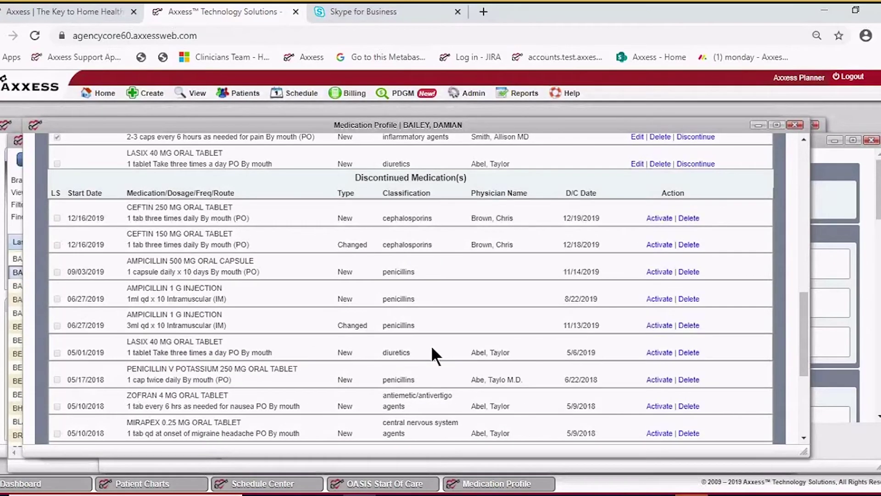
{"action": "scroll", "coordinate": [431, 345], "scroll_direction": "up", "scroll_amount": 10}
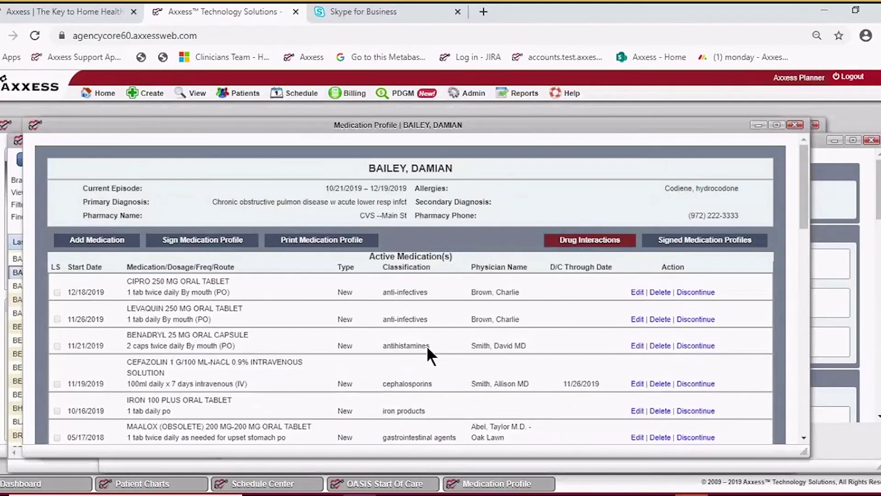
- Preview the printable medication profile, review the active and discontinued medications and drug regimen acknowledgment on all three pages, and close it
{"action": "left_click", "coordinate": [324, 242]}
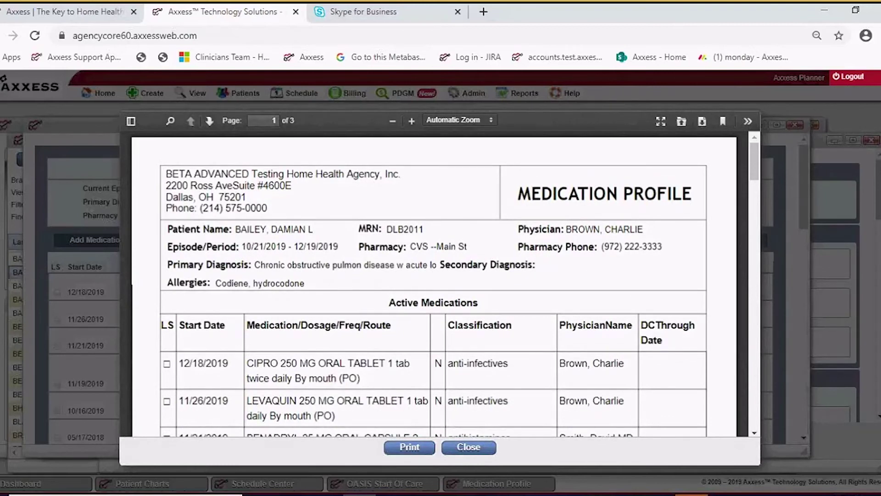
{"action": "scroll", "coordinate": [588, 286], "scroll_direction": "down", "scroll_amount": 3}
{"action": "scroll", "coordinate": [588, 280], "scroll_direction": "down", "scroll_amount": 3}
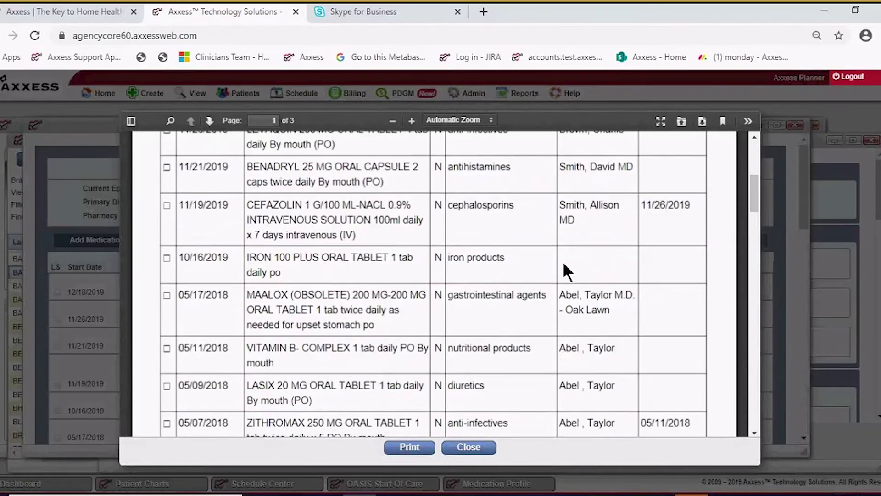
{"action": "scroll", "coordinate": [563, 265], "scroll_direction": "up", "scroll_amount": 3}
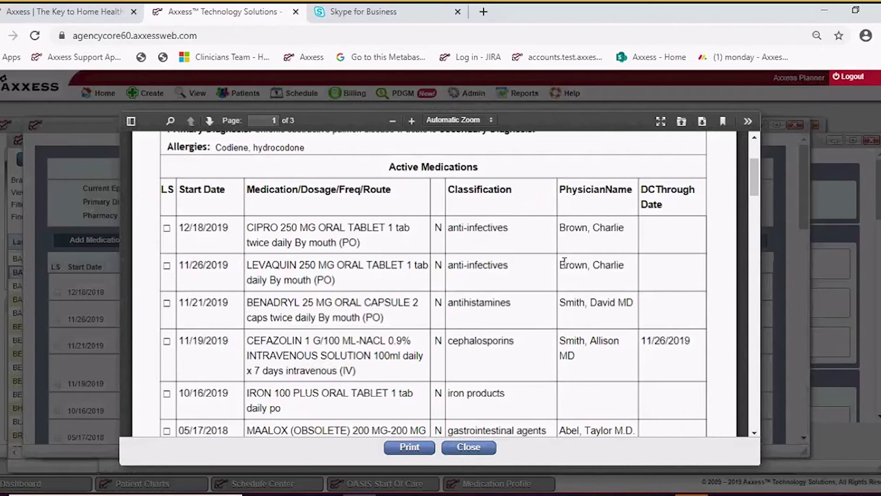
{"action": "scroll", "coordinate": [565, 261], "scroll_direction": "up", "scroll_amount": 3}
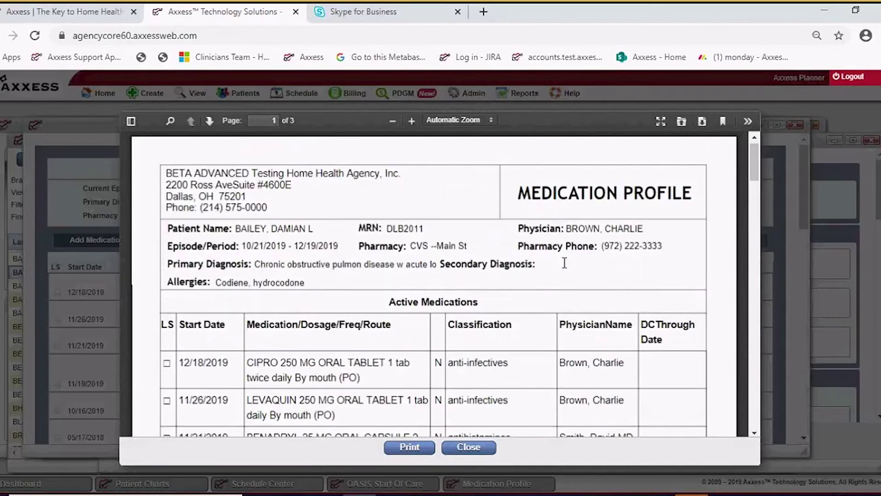
{"action": "scroll", "coordinate": [565, 263], "scroll_direction": "down", "scroll_amount": 3}
{"action": "scroll", "coordinate": [557, 275], "scroll_direction": "down", "scroll_amount": 3}
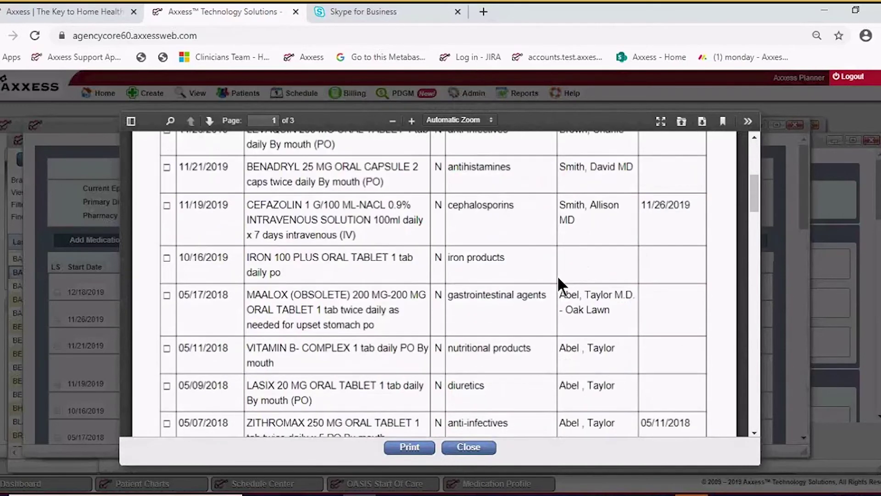
{"action": "scroll", "coordinate": [557, 275], "scroll_direction": "down", "scroll_amount": 6}
{"action": "scroll", "coordinate": [557, 276], "scroll_direction": "down", "scroll_amount": 4}
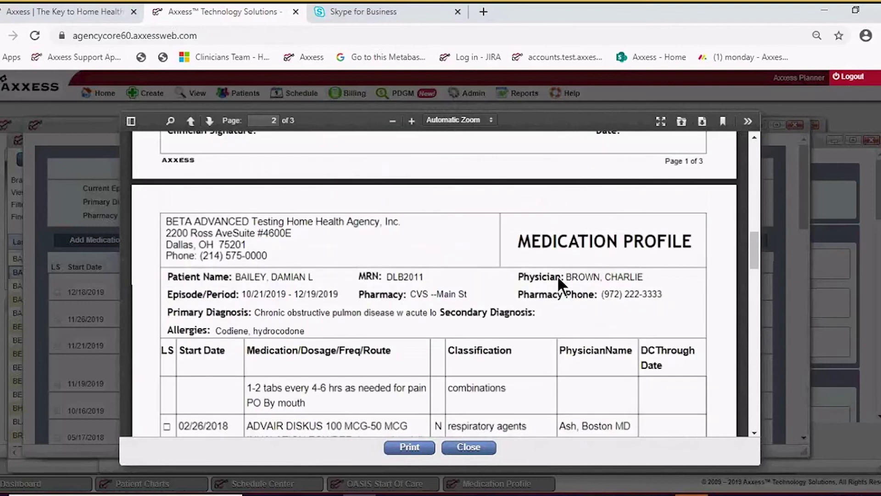
{"action": "scroll", "coordinate": [557, 275], "scroll_direction": "down", "scroll_amount": 5}
{"action": "scroll", "coordinate": [557, 276], "scroll_direction": "down", "scroll_amount": 7}
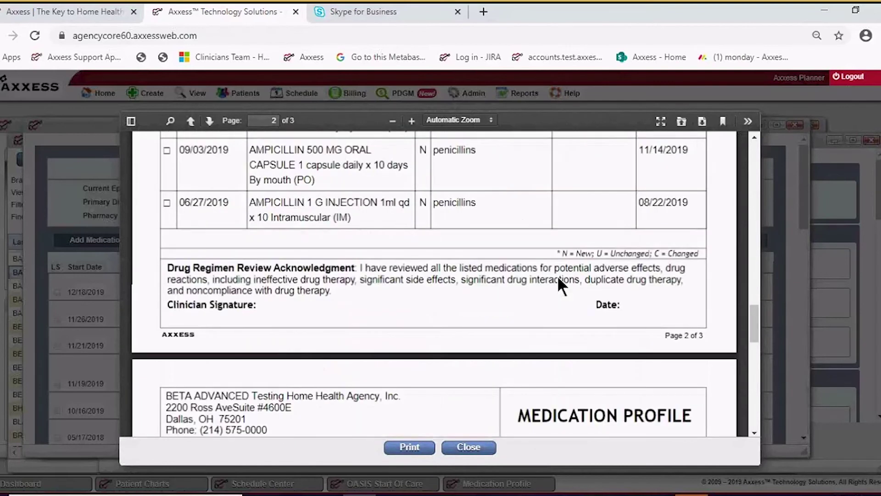
{"action": "scroll", "coordinate": [558, 277], "scroll_direction": "up", "scroll_amount": 3}
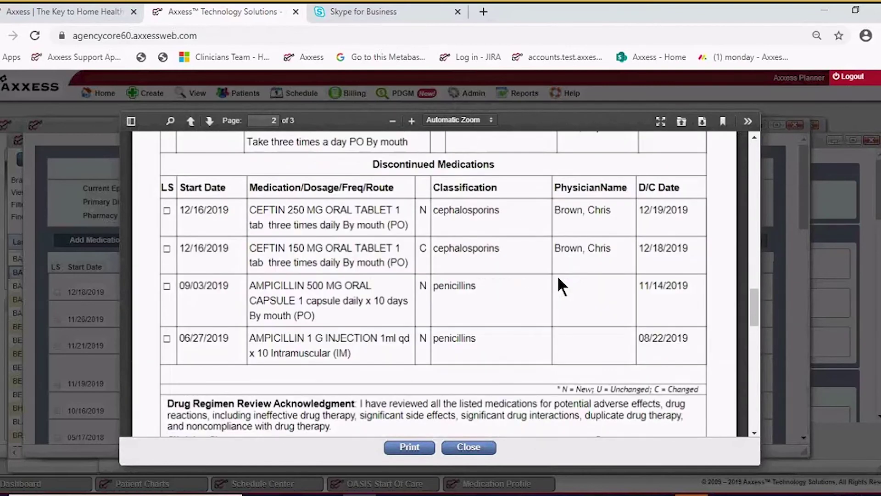
{"action": "scroll", "coordinate": [557, 275], "scroll_direction": "down", "scroll_amount": 6}
{"action": "scroll", "coordinate": [557, 275], "scroll_direction": "down", "scroll_amount": 9}
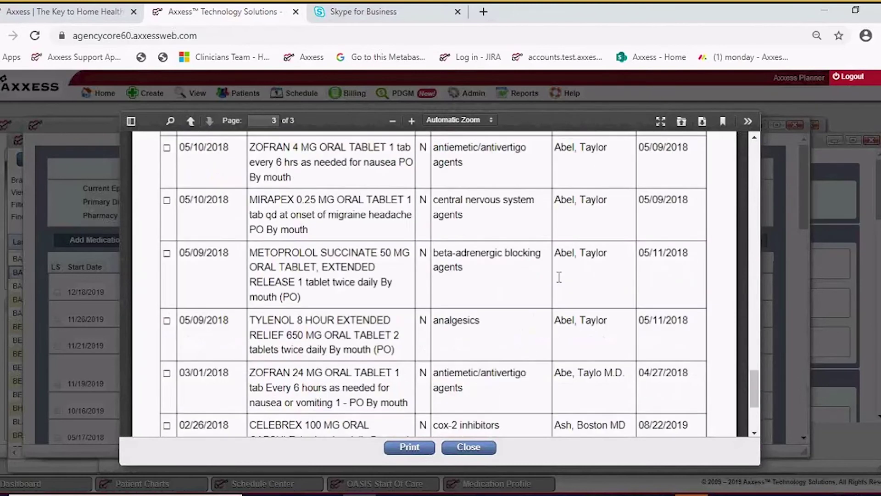
{"action": "scroll", "coordinate": [558, 277], "scroll_direction": "down", "scroll_amount": 4}
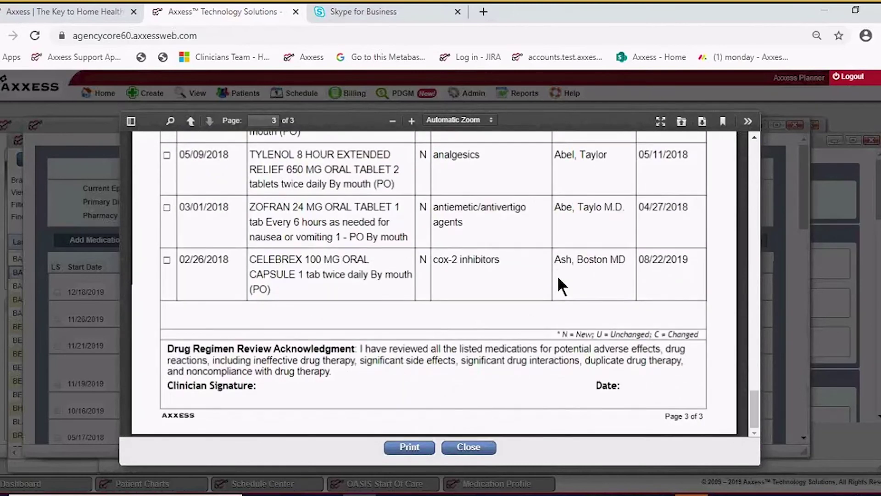
{"action": "left_click", "coordinate": [467, 447]}
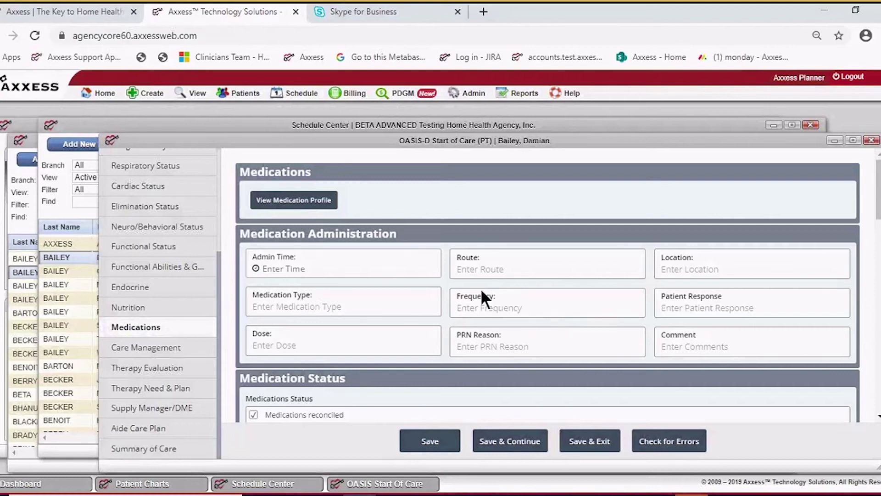
- Look over the medication status options in the assessment's Medications section and open the patient's pharmacy information for updating
{"action": "scroll", "coordinate": [424, 295], "scroll_direction": "down", "scroll_amount": 2}
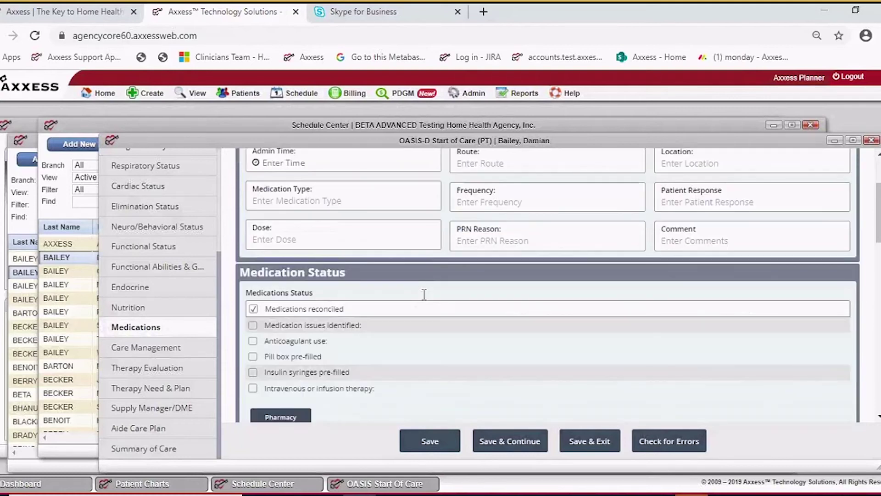
{"action": "scroll", "coordinate": [422, 293], "scroll_direction": "down", "scroll_amount": 3}
{"action": "scroll", "coordinate": [427, 291], "scroll_direction": "up", "scroll_amount": 3}
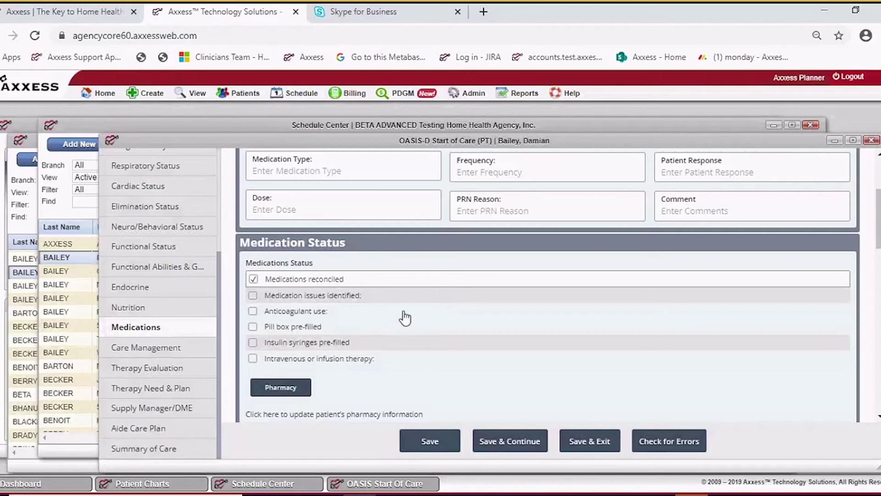
{"action": "scroll", "coordinate": [403, 316], "scroll_direction": "up", "scroll_amount": 3}
{"action": "scroll", "coordinate": [404, 317], "scroll_direction": "down", "scroll_amount": 3}
{"action": "scroll", "coordinate": [437, 333], "scroll_direction": "down", "scroll_amount": 3}
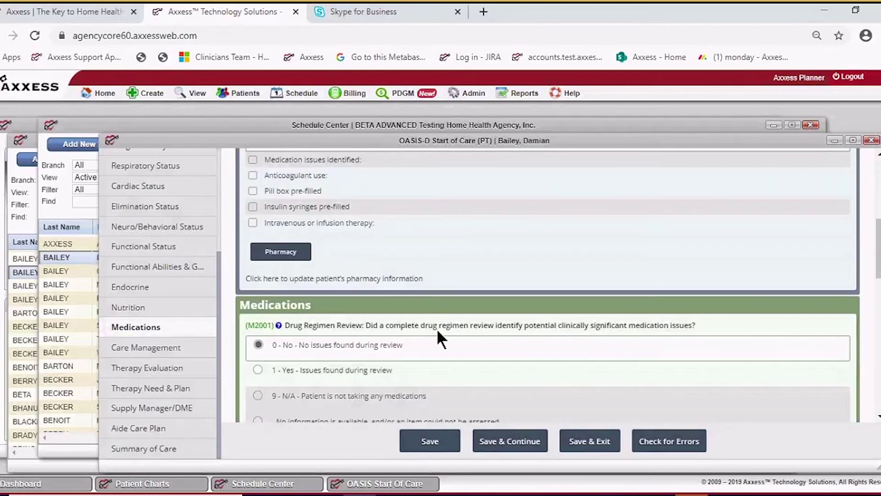
{"action": "left_click", "coordinate": [411, 280]}
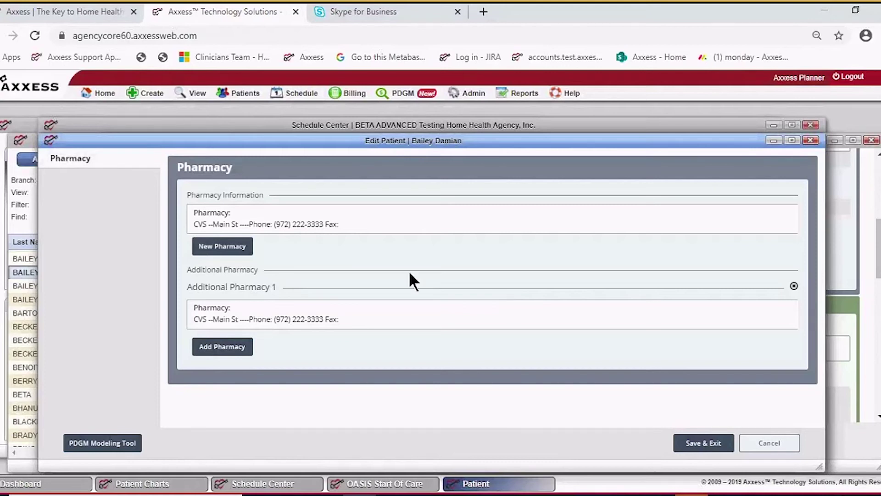
- Replace the Additional Pharmacy 1 entry with "CVS 214"
{"action": "left_click_drag", "start_coordinate": [346, 316], "coordinate": [149, 327]}
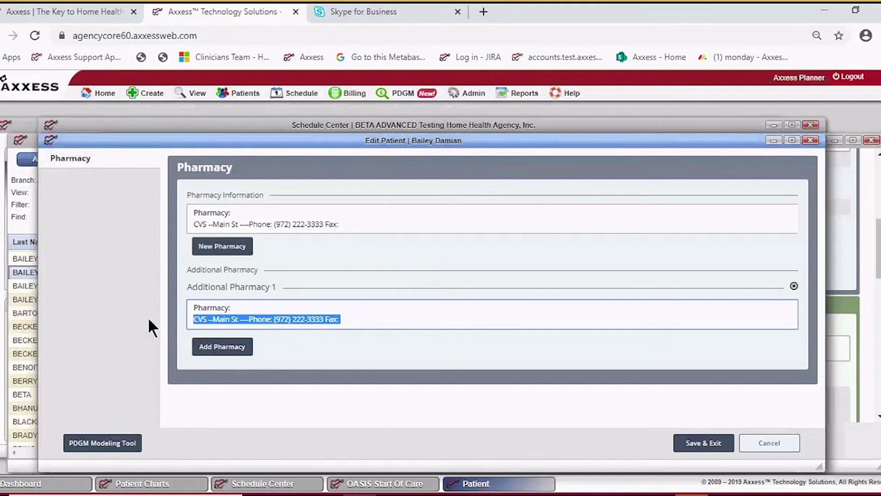
{"action": "type", "text": "CVS"}
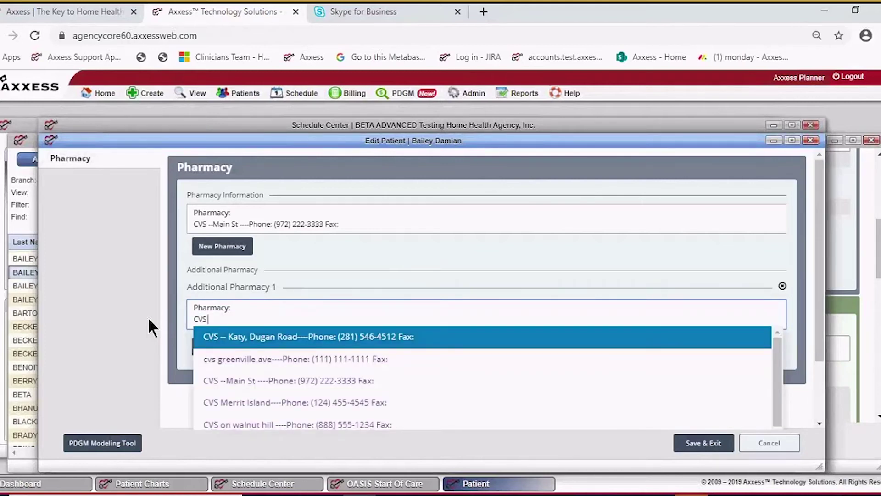
{"action": "type", "text": " 214"}
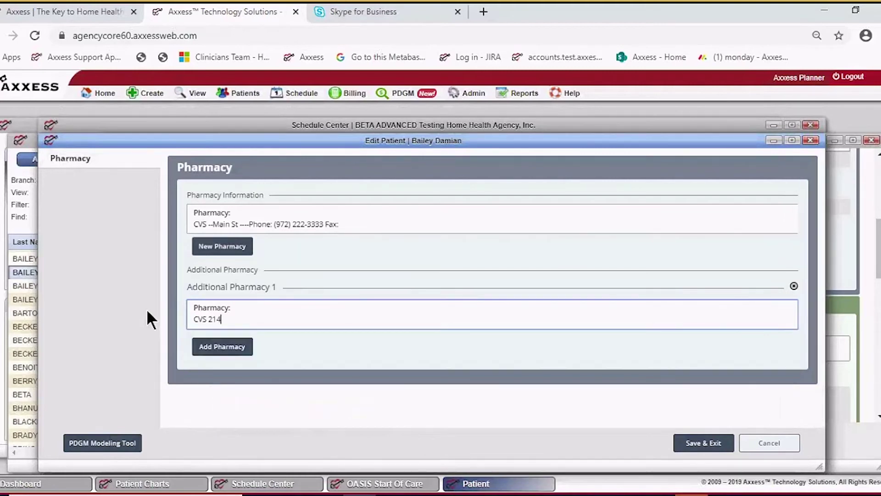
- Clear the primary pharmacy entry, search for "CVS" in its place, and look through the matching pharmacies
{"action": "left_click_drag", "start_coordinate": [354, 224], "coordinate": [234, 223]}
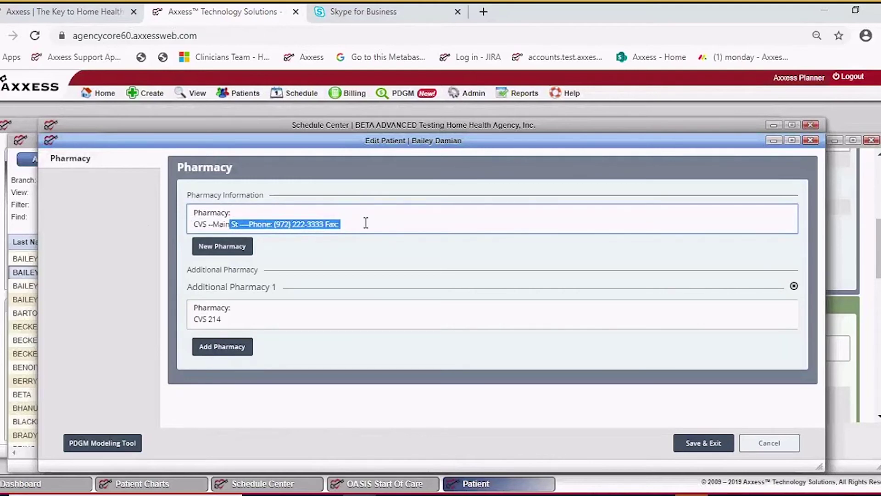
{"action": "left_click", "coordinate": [351, 223]}
{"action": "key", "text": "BackSpace"}
{"action": "key", "text": "BackSpace"}
{"action": "key", "text": "BackSpace"}
{"action": "key", "text": "BackSpace"}
{"action": "key", "text": "BackSpace"}
{"action": "key", "text": "BackSpace"}
{"action": "key", "text": "BackSpace"}
{"action": "key", "text": "BackSpace"}
{"action": "key", "text": "BackSpace"}
{"action": "key", "text": "BackSpace"}
{"action": "key", "text": "BackSpace"}
{"action": "key", "text": "BackSpace"}
{"action": "key", "text": "BackSpace"}
{"action": "key", "text": "BackSpace"}
{"action": "key", "text": "BackSpace"}
{"action": "key", "text": "BackSpace"}
{"action": "key", "text": "BackSpace"}
{"action": "key", "text": "BackSpace"}
{"action": "key", "text": "BackSpace"}
{"action": "key", "text": "BackSpace"}
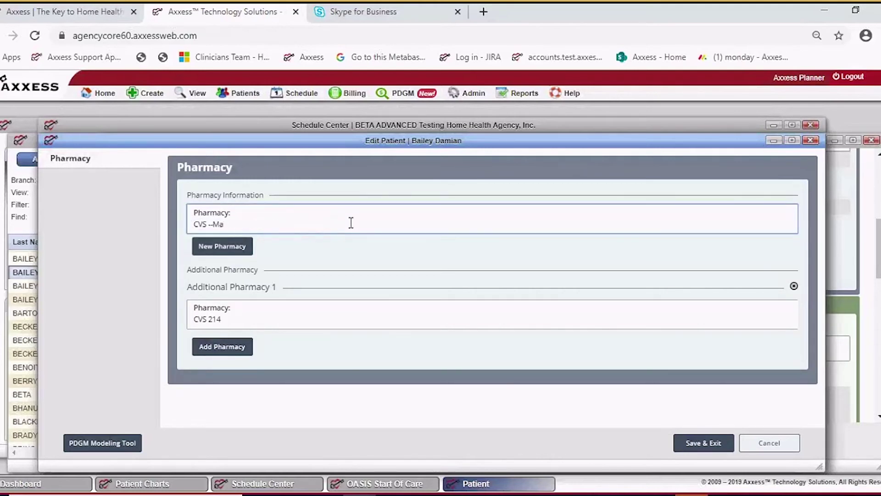
{"action": "type", "text": "CVS"}
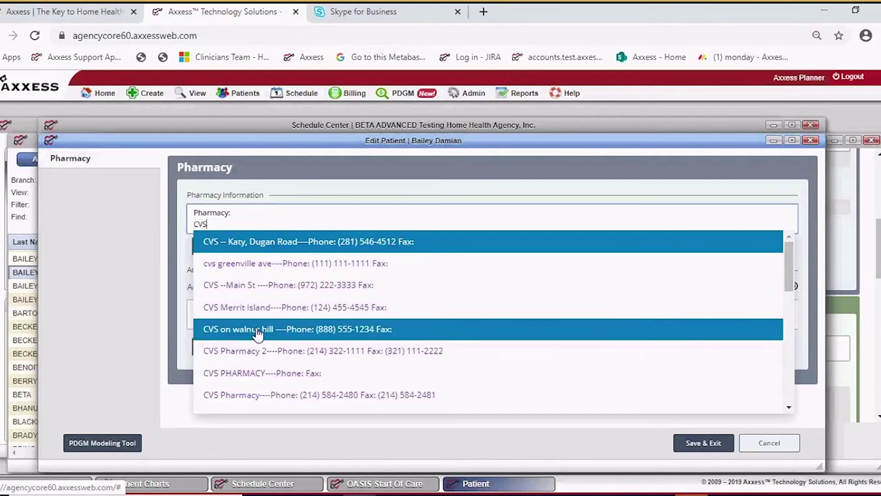
{"action": "scroll", "coordinate": [321, 331], "scroll_direction": "down", "scroll_amount": 5}
{"action": "scroll", "coordinate": [275, 294], "scroll_direction": "up", "scroll_amount": 5}
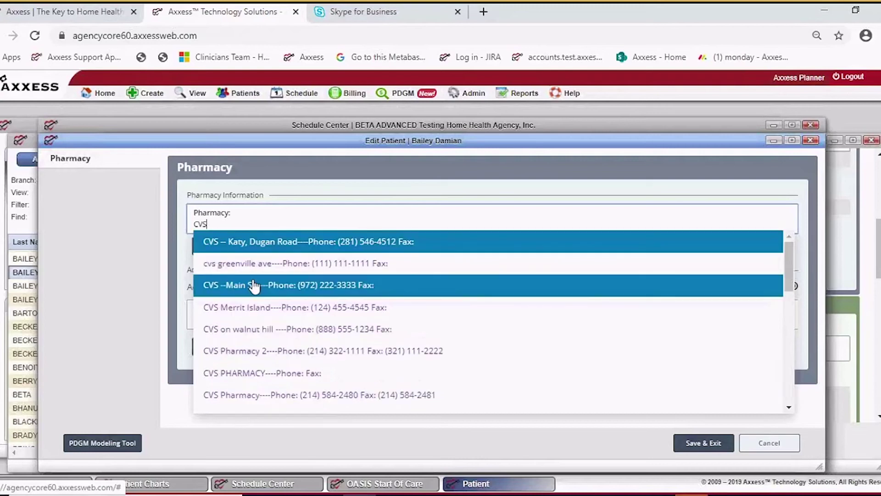
{"action": "left_click", "coordinate": [181, 260]}
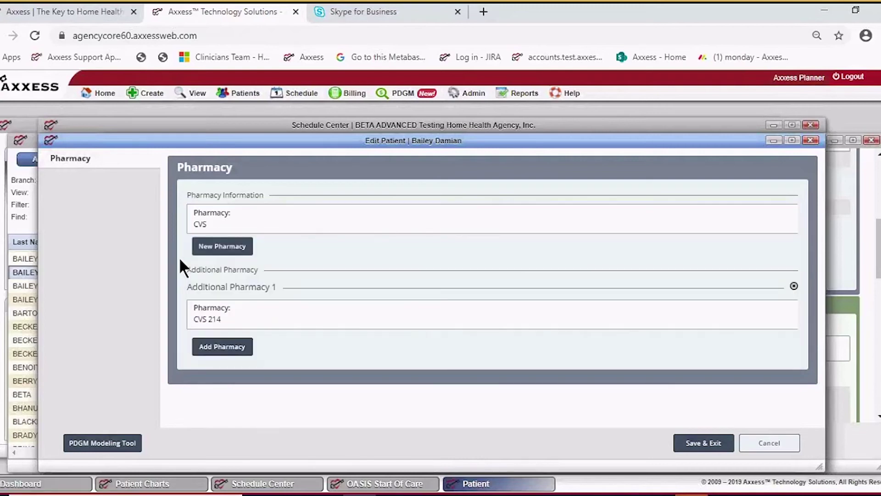
- Open a blank new pharmacy form, cancel it, and choose CVS Merrit Island as the patient's primary pharmacy
{"action": "left_click", "coordinate": [229, 250]}
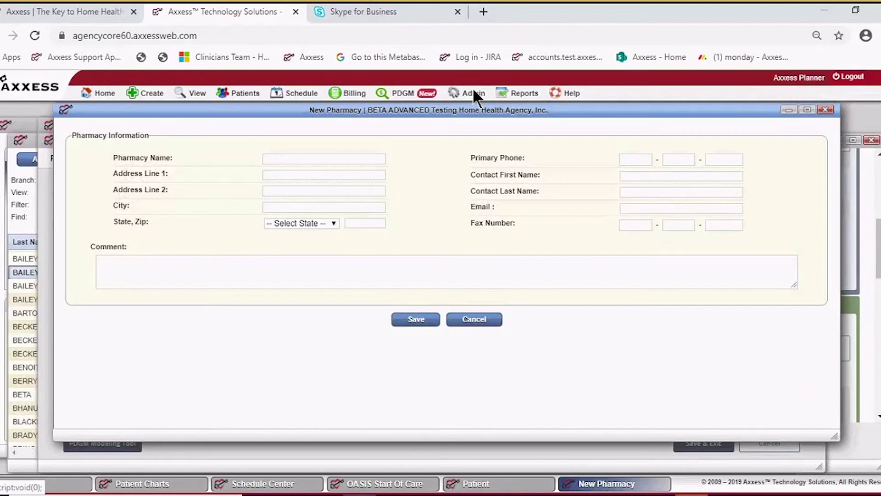
{"action": "left_click", "coordinate": [479, 320]}
{"action": "left_click", "coordinate": [263, 227]}
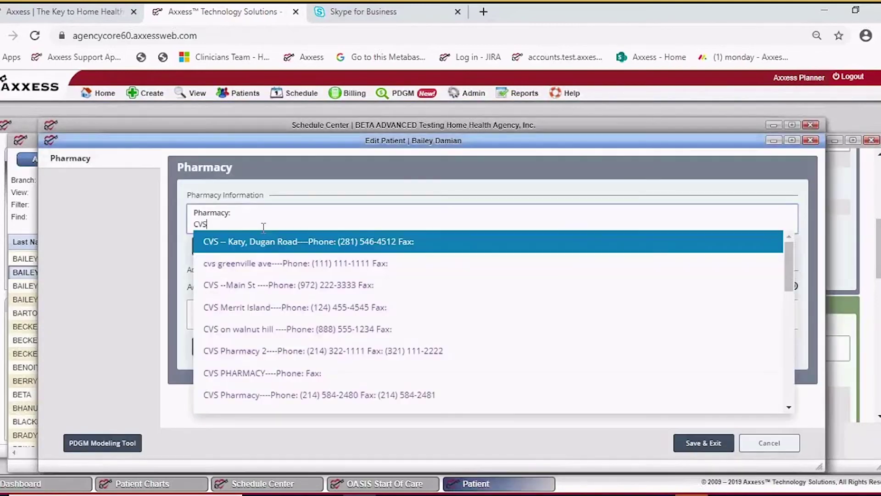
{"action": "left_click", "coordinate": [248, 307]}
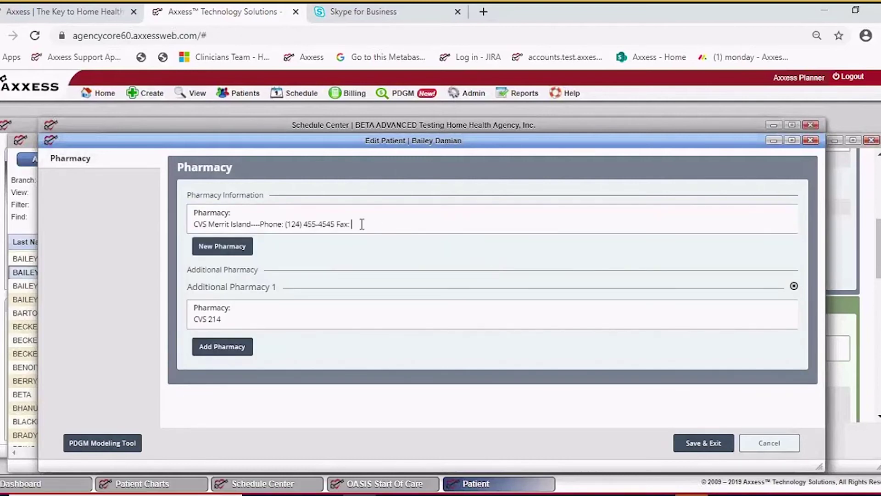
- Remove the trailing "Fax:" text from the primary pharmacy entry and save the patient's pharmacy information
{"action": "key", "text": "BackSpace"}
{"action": "key", "text": "BackSpace"}
{"action": "key", "text": "BackSpace"}
{"action": "key", "text": "BackSpace"}
{"action": "key", "text": "BackSpace"}
{"action": "key", "text": "BackSpace"}
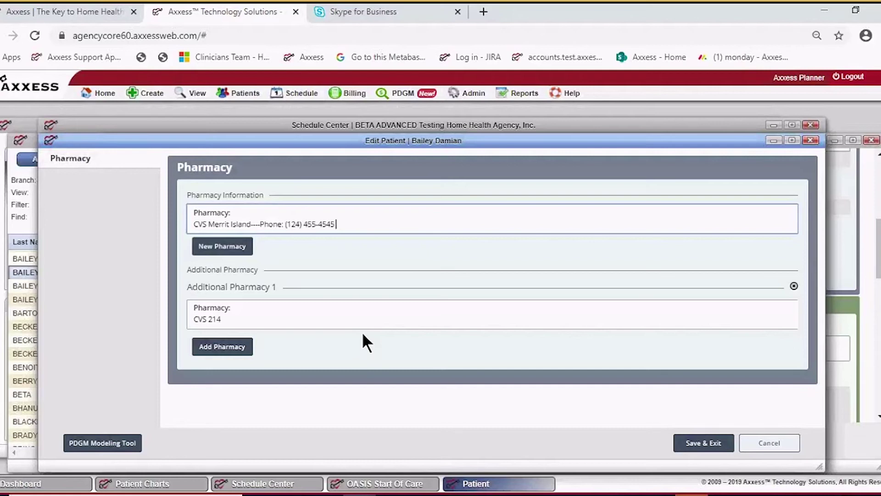
{"action": "left_click", "coordinate": [694, 448]}
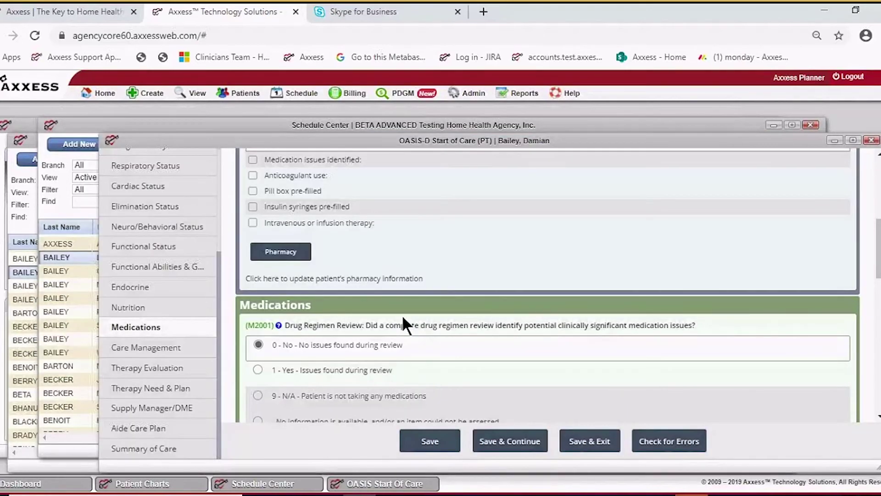
- Review the oral and injectable medication management answers, then the non-agency caregiver assistance answers in the Care Management section
{"action": "scroll", "coordinate": [397, 262], "scroll_direction": "down", "scroll_amount": 10}
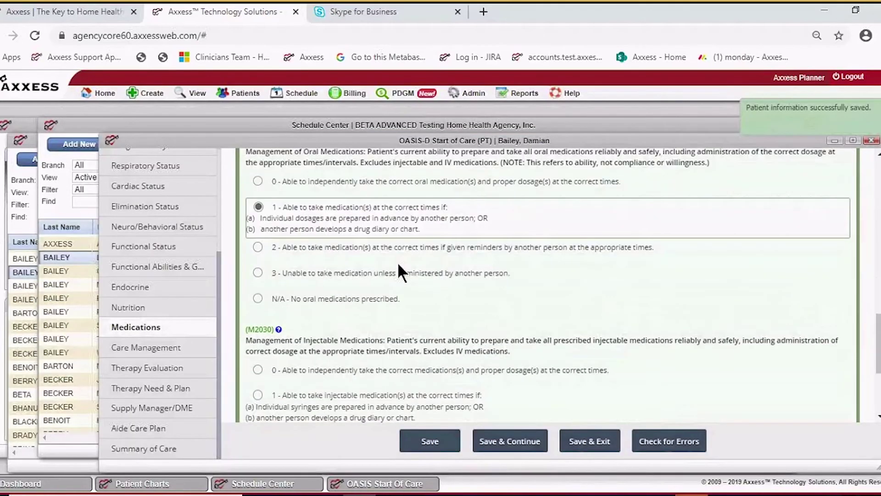
{"action": "scroll", "coordinate": [398, 262], "scroll_direction": "down", "scroll_amount": 4}
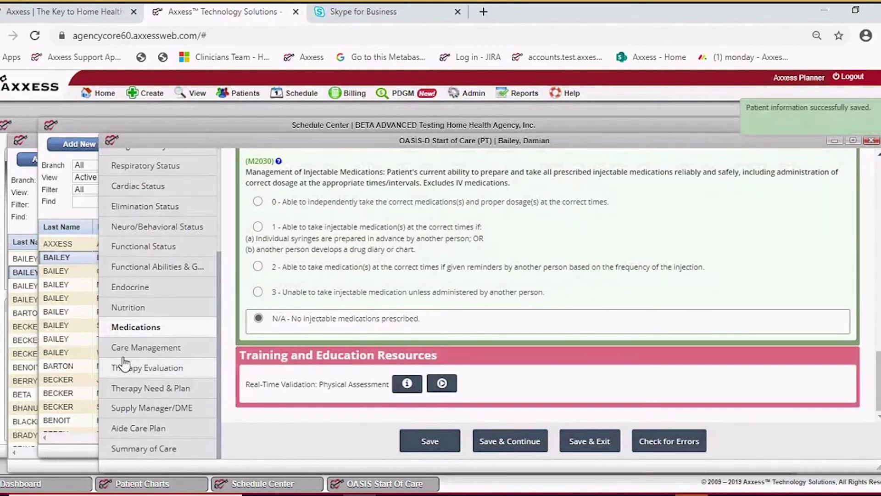
{"action": "left_click", "coordinate": [124, 351]}
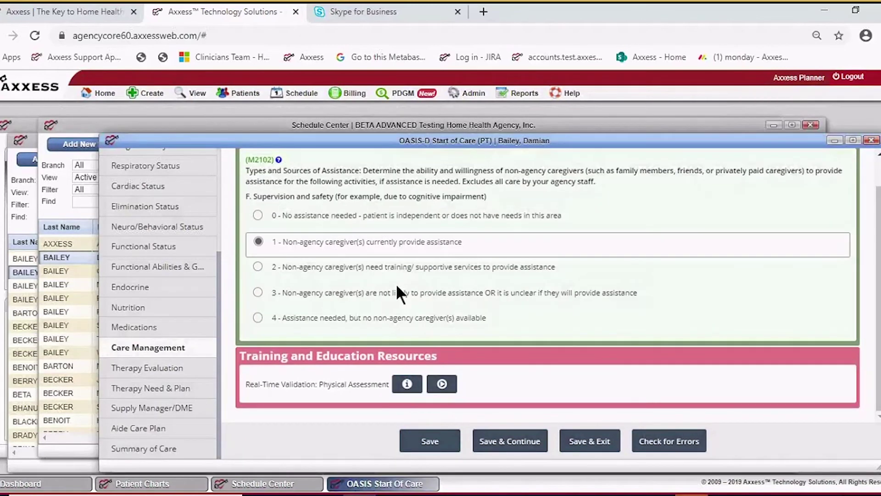
- Review the Therapy Evaluation section from the prior level of functioning through muscle strength and mobility to the Therapy Tool Box tests
{"action": "left_click", "coordinate": [161, 373]}
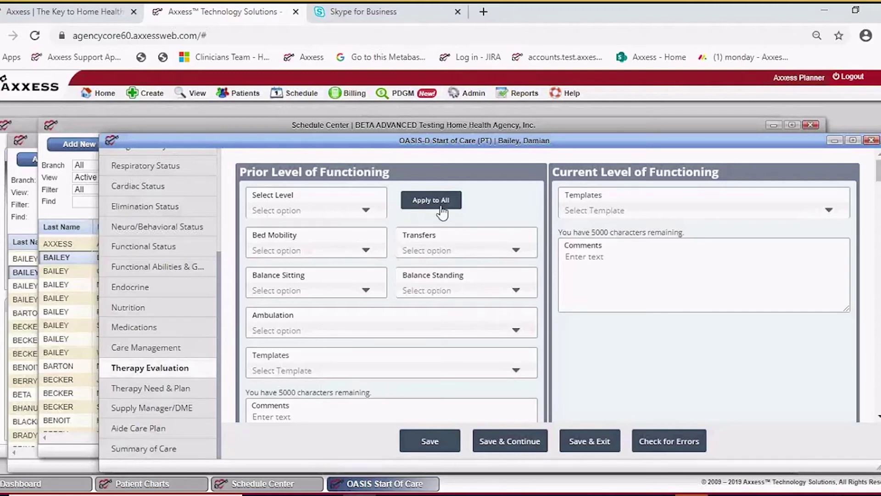
{"action": "scroll", "coordinate": [483, 278], "scroll_direction": "down", "scroll_amount": 6}
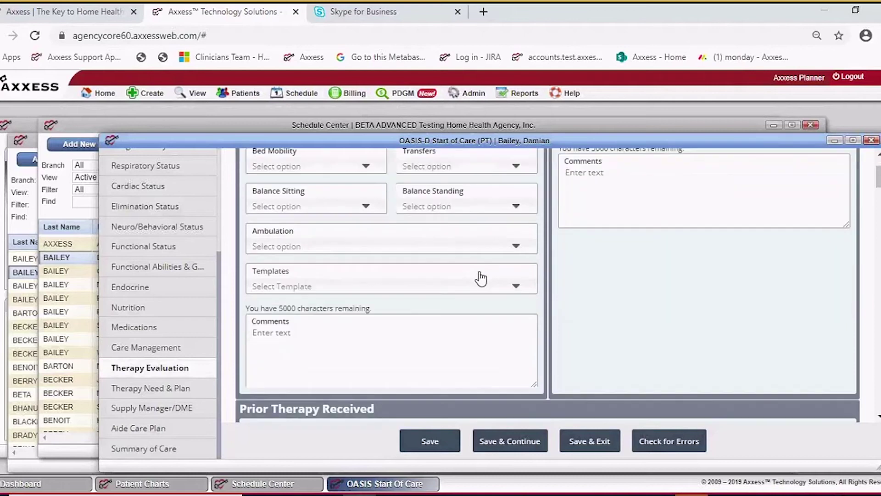
{"action": "scroll", "coordinate": [473, 265], "scroll_direction": "down", "scroll_amount": 6}
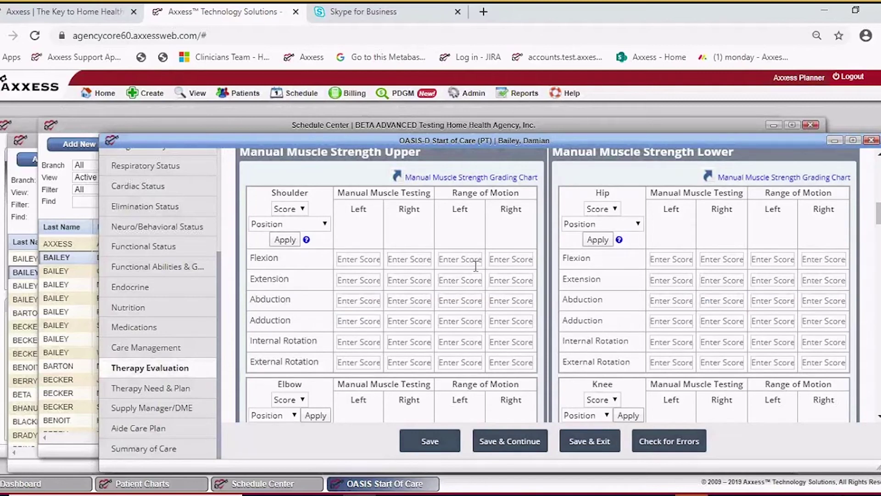
{"action": "scroll", "coordinate": [477, 262], "scroll_direction": "down", "scroll_amount": 1}
{"action": "scroll", "coordinate": [476, 262], "scroll_direction": "down", "scroll_amount": 4}
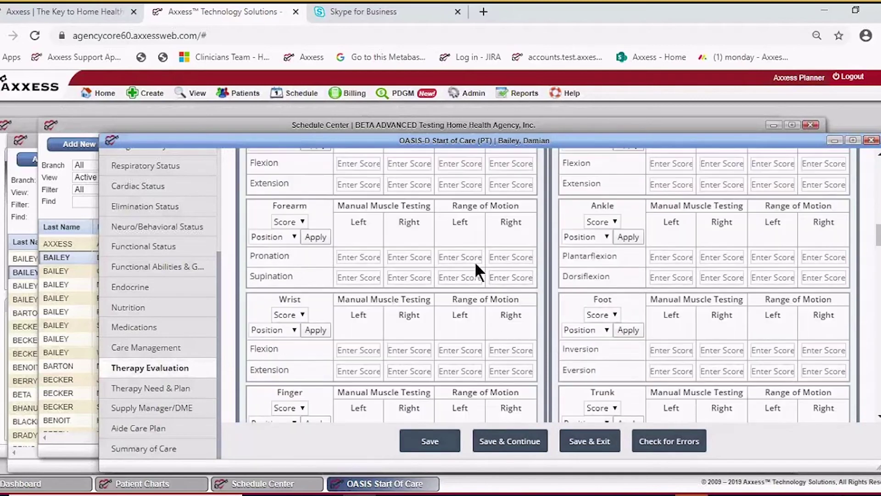
{"action": "scroll", "coordinate": [475, 264], "scroll_direction": "down", "scroll_amount": 10}
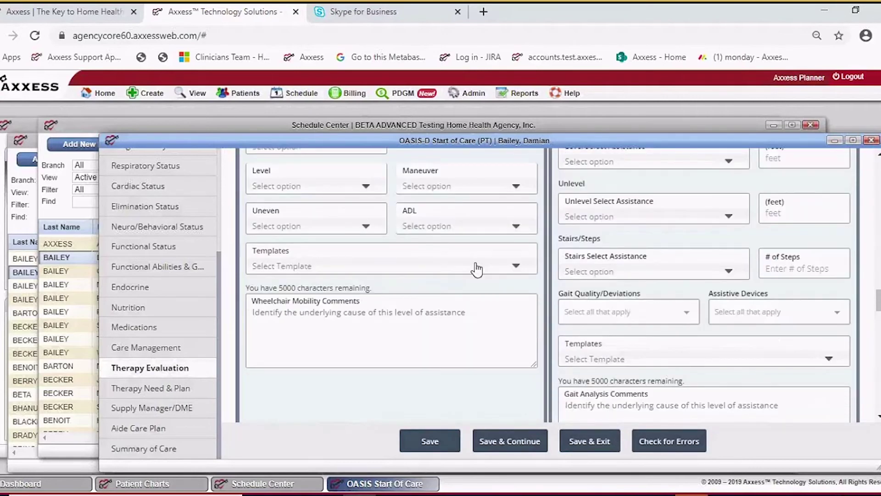
{"action": "scroll", "coordinate": [476, 266], "scroll_direction": "down", "scroll_amount": 10}
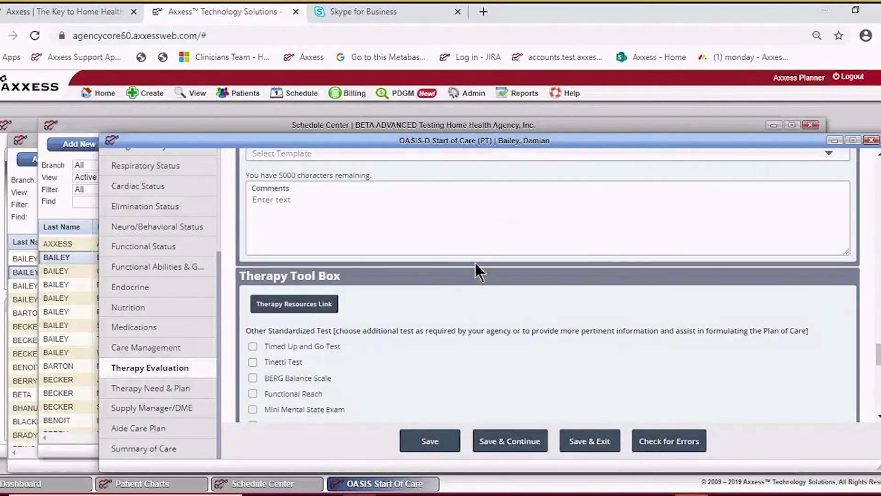
{"action": "scroll", "coordinate": [475, 265], "scroll_direction": "down", "scroll_amount": 3}
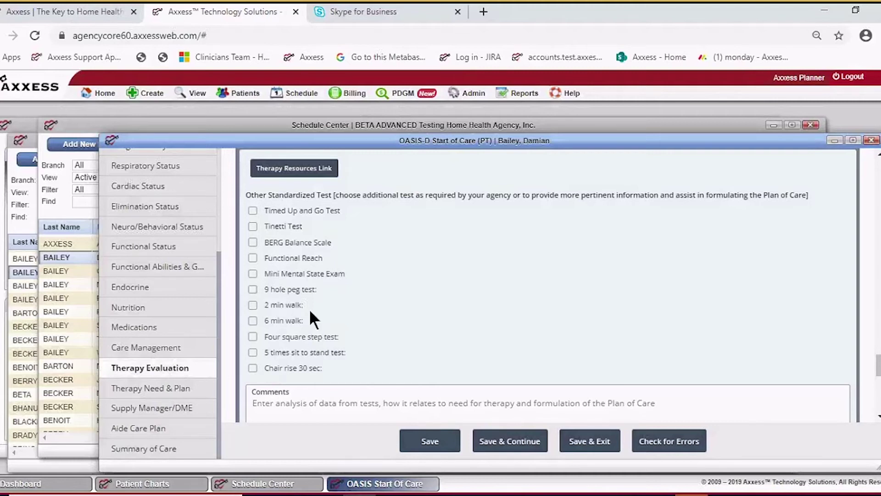
- Select the BERG Balance Scale under the other standardized tests, look through its scoring items, and deselect it
{"action": "left_click", "coordinate": [253, 243]}
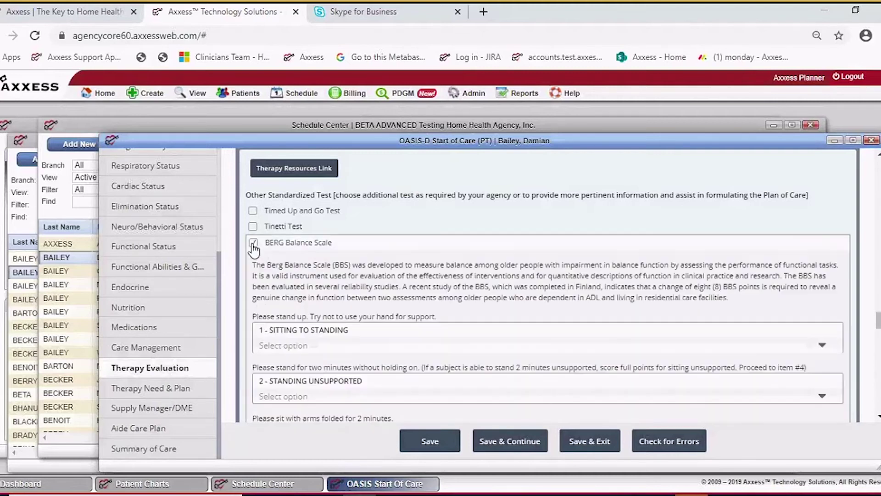
{"action": "scroll", "coordinate": [390, 315], "scroll_direction": "down", "scroll_amount": 1}
{"action": "scroll", "coordinate": [389, 315], "scroll_direction": "down", "scroll_amount": 5}
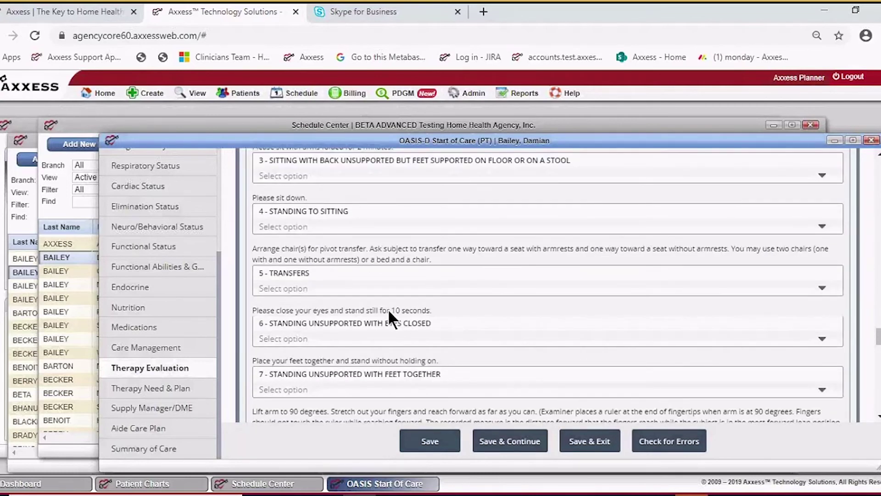
{"action": "scroll", "coordinate": [388, 316], "scroll_direction": "down", "scroll_amount": 10}
{"action": "scroll", "coordinate": [389, 315], "scroll_direction": "up", "scroll_amount": 4}
{"action": "scroll", "coordinate": [389, 315], "scroll_direction": "up", "scroll_amount": 12}
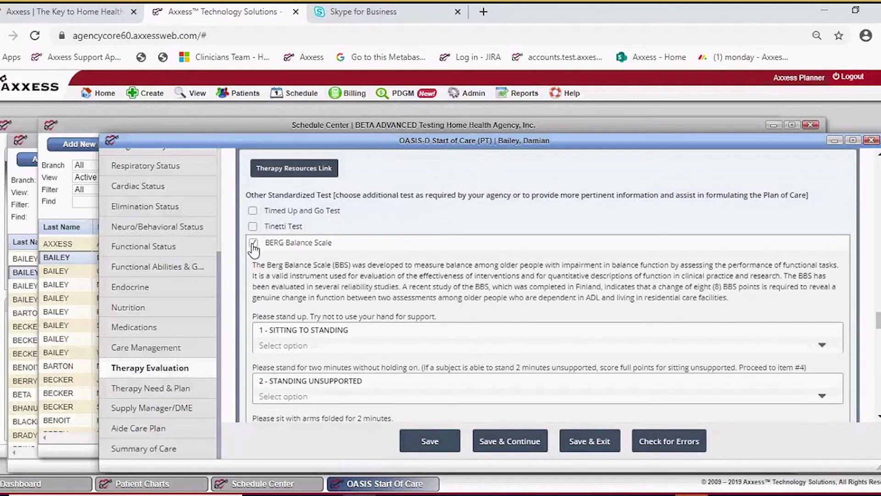
{"action": "left_click", "coordinate": [253, 244]}
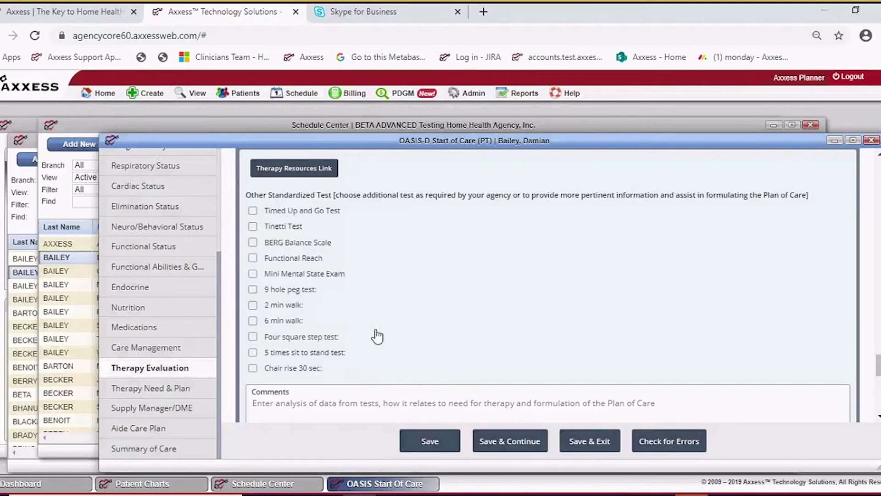
- Open the linked therapy resources site, look through its Rehabilitation Measures Database, and return to the assessment
{"action": "left_click", "coordinate": [305, 170]}
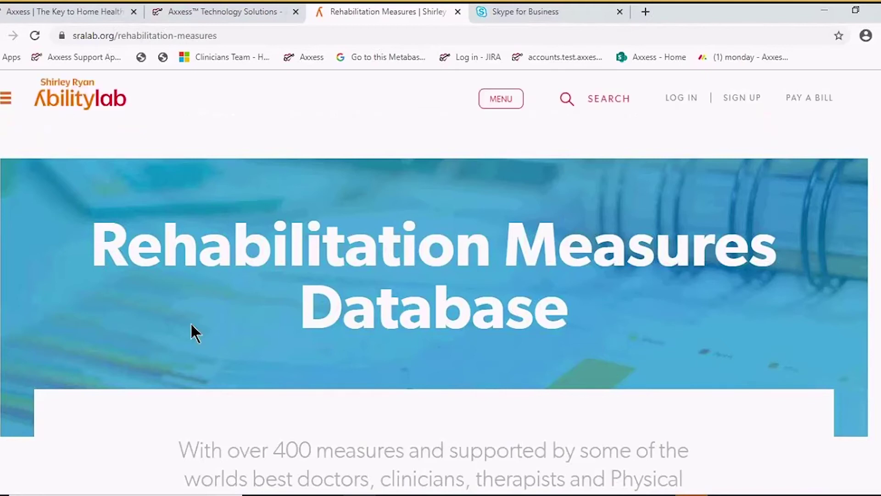
{"action": "scroll", "coordinate": [191, 322], "scroll_direction": "down", "scroll_amount": 5}
{"action": "scroll", "coordinate": [270, 313], "scroll_direction": "down", "scroll_amount": 10}
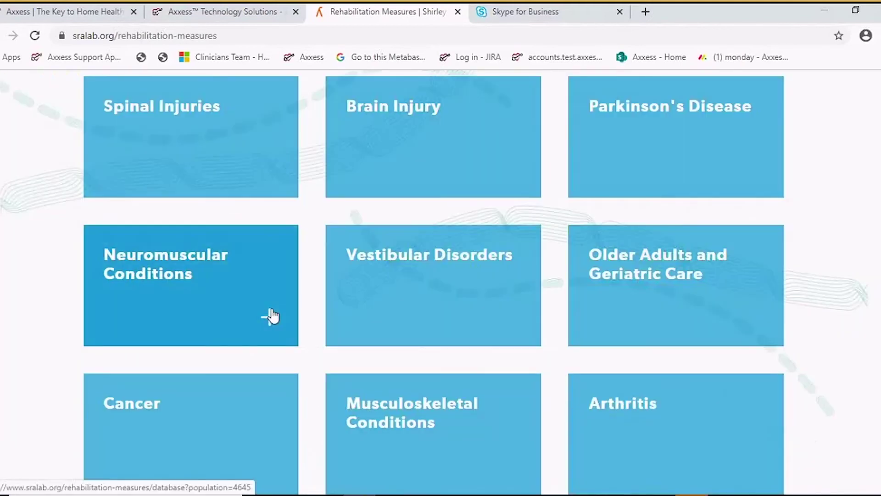
{"action": "scroll", "coordinate": [408, 350], "scroll_direction": "down", "scroll_amount": 5}
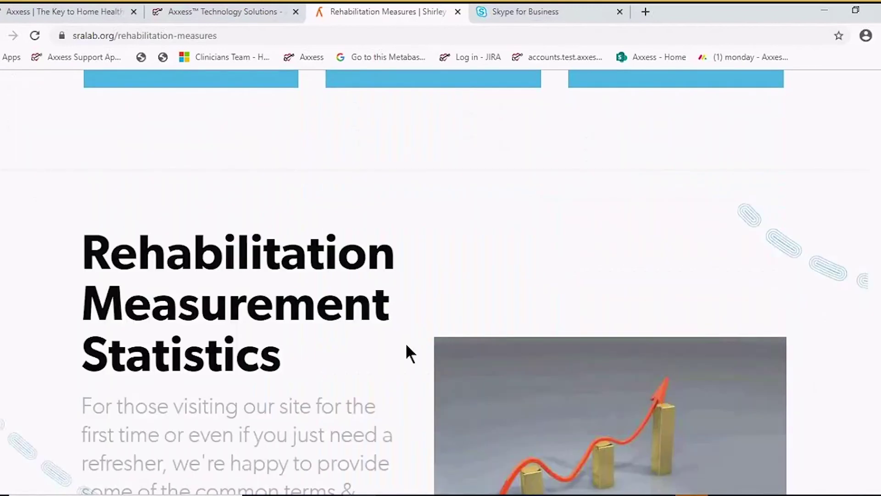
{"action": "scroll", "coordinate": [406, 342], "scroll_direction": "up", "scroll_amount": 20}
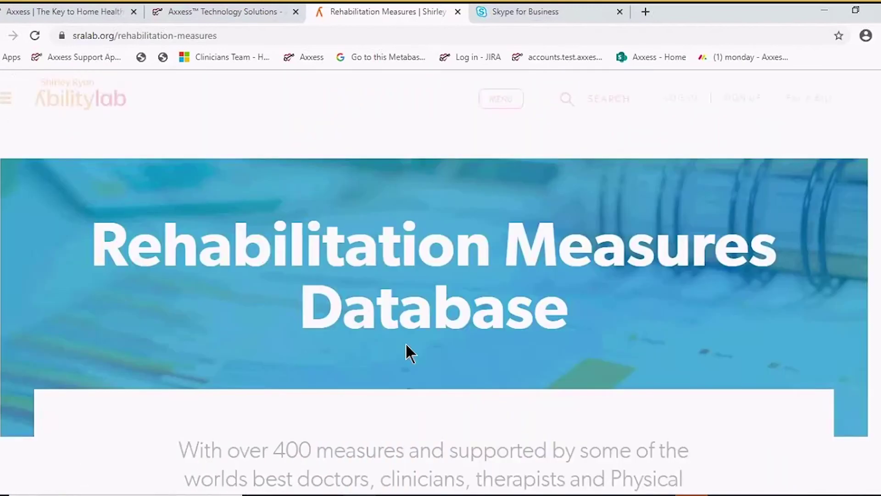
{"action": "left_click", "coordinate": [457, 11]}
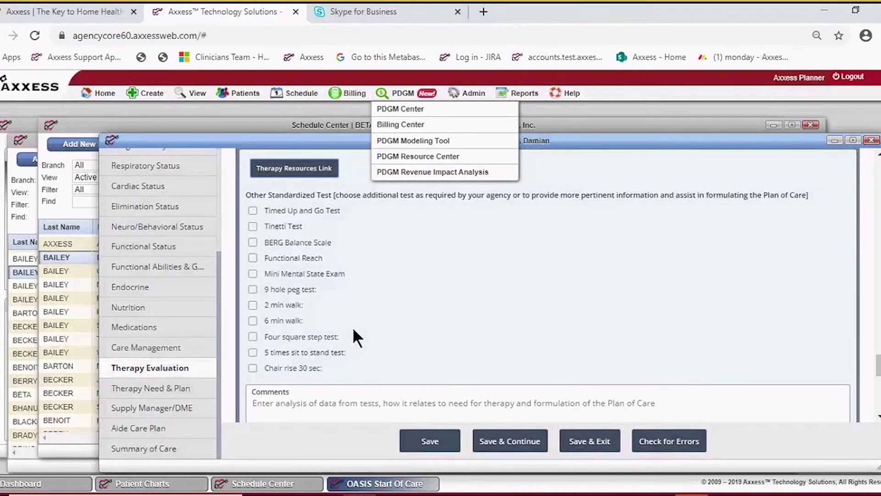
- Under the Therapy Evaluation orders, select "Need for physical therapy" with the intervention "Physical therapy evaluation completed; need for further visits"
{"action": "scroll", "coordinate": [353, 327], "scroll_direction": "down", "scroll_amount": 3}
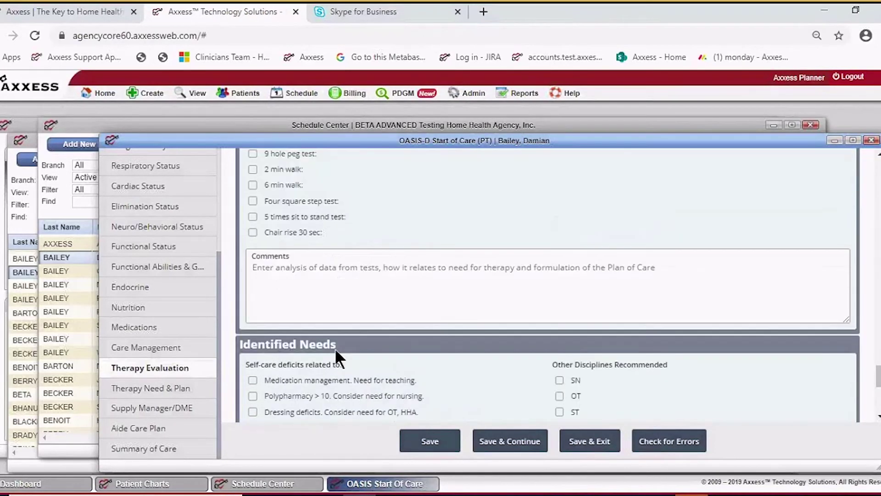
{"action": "scroll", "coordinate": [334, 347], "scroll_direction": "down", "scroll_amount": 3}
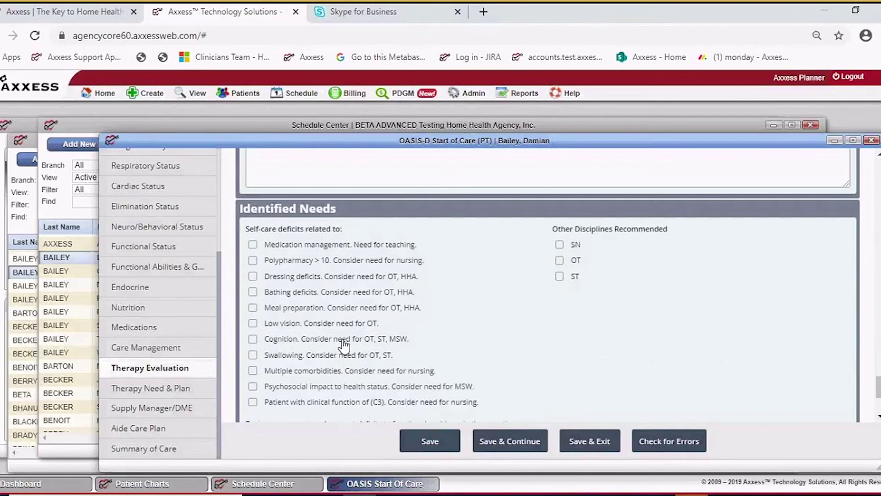
{"action": "scroll", "coordinate": [358, 301], "scroll_direction": "down", "scroll_amount": 3}
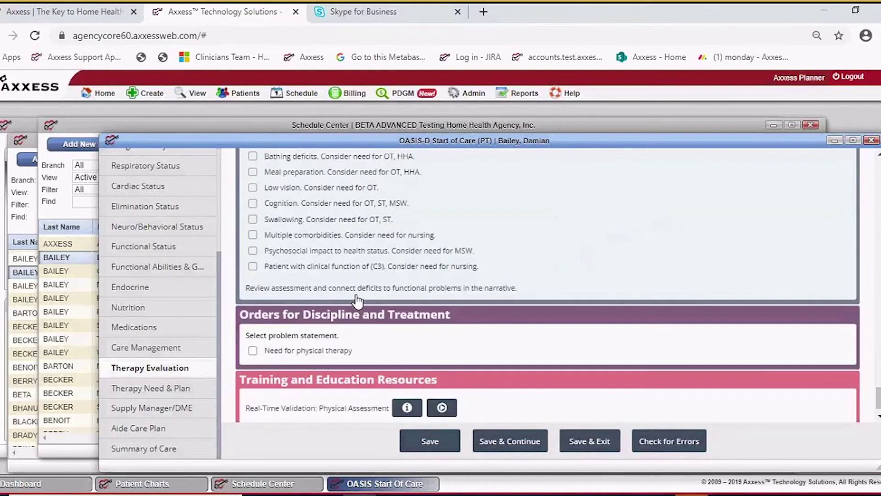
{"action": "scroll", "coordinate": [358, 301], "scroll_direction": "down", "scroll_amount": 1}
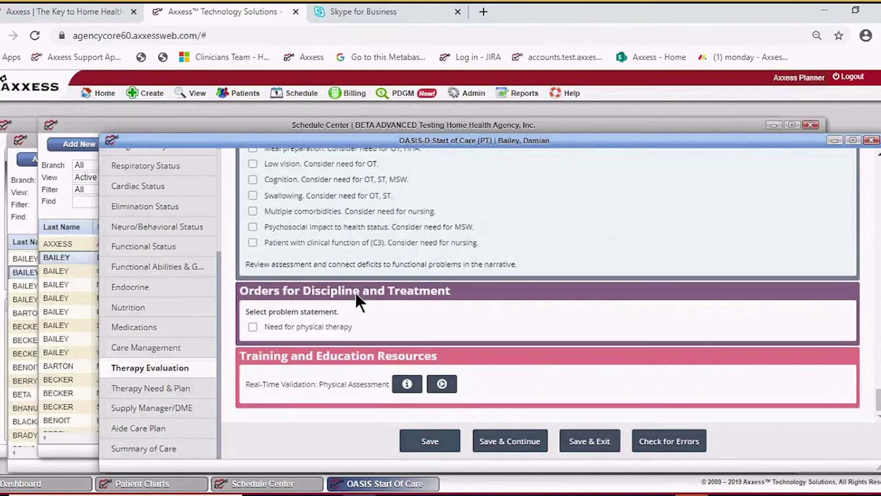
{"action": "left_click", "coordinate": [253, 328]}
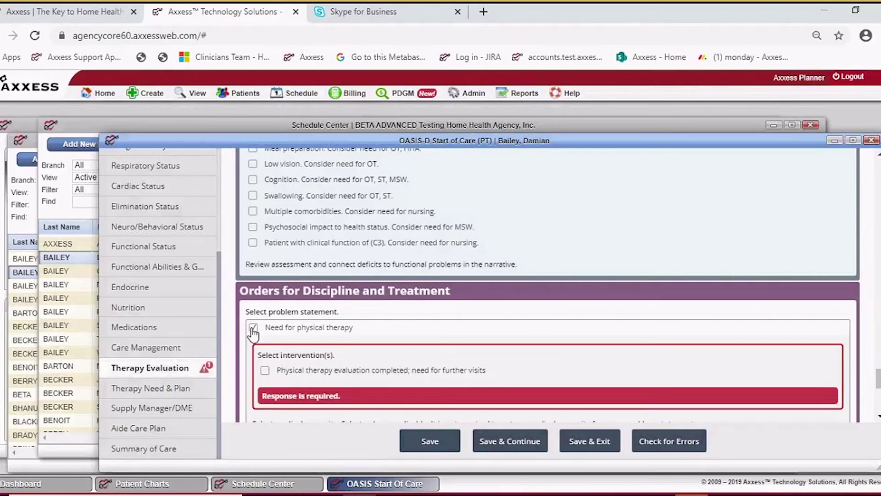
{"action": "scroll", "coordinate": [262, 284], "scroll_direction": "down", "scroll_amount": 3}
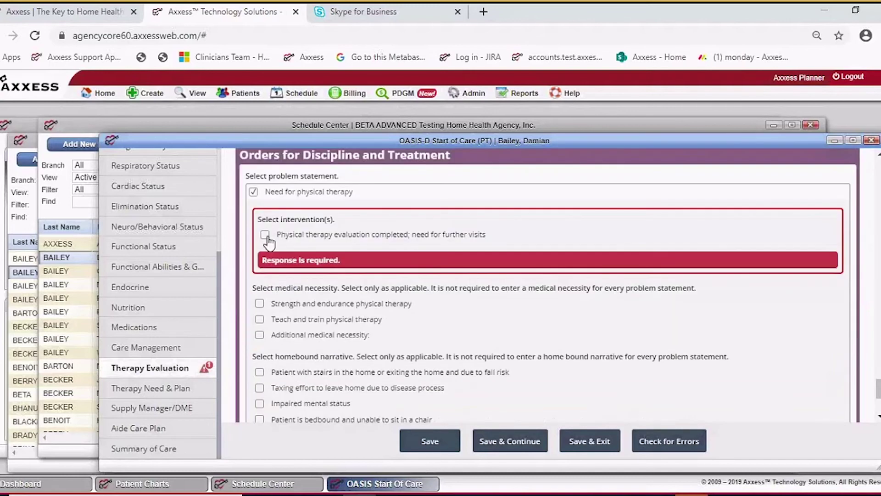
{"action": "left_click", "coordinate": [265, 234]}
{"action": "scroll", "coordinate": [267, 239], "scroll_direction": "down", "scroll_amount": 3}
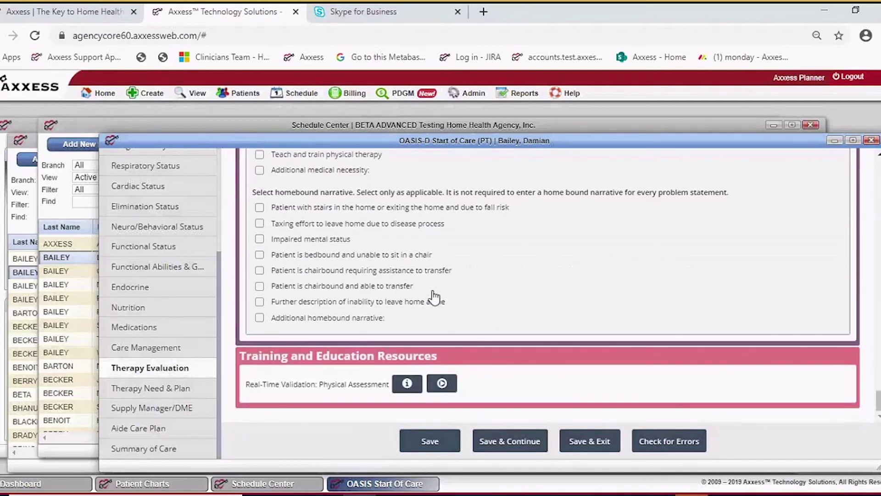
- In Therapy Need & Plan, clear the selected problem statements, including Activity intolerance, Alteration in Comfort: Pain and Impaired muscle functioning
{"action": "left_click", "coordinate": [198, 388]}
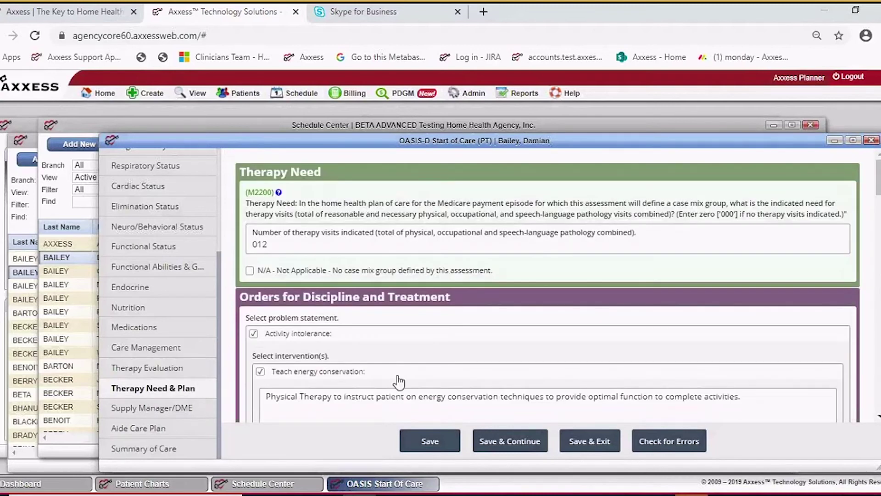
{"action": "scroll", "coordinate": [394, 376], "scroll_direction": "down", "scroll_amount": 1}
{"action": "scroll", "coordinate": [394, 375], "scroll_direction": "down", "scroll_amount": 5}
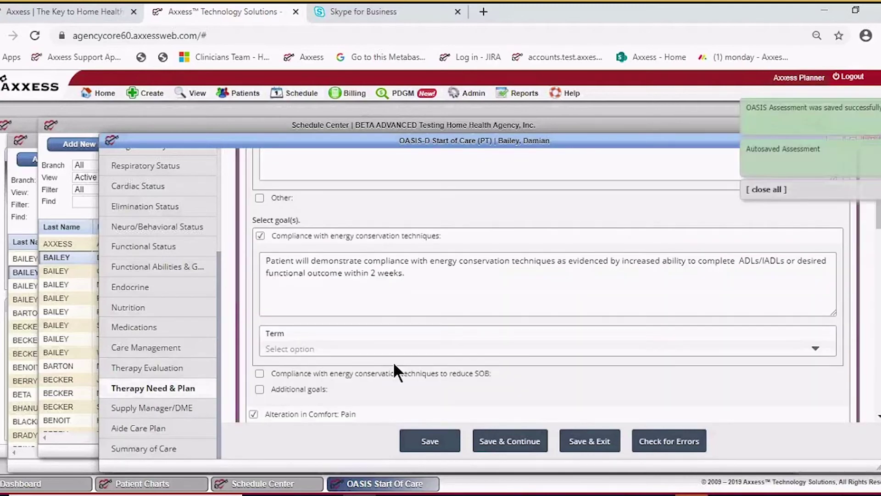
{"action": "scroll", "coordinate": [393, 364], "scroll_direction": "up", "scroll_amount": 3}
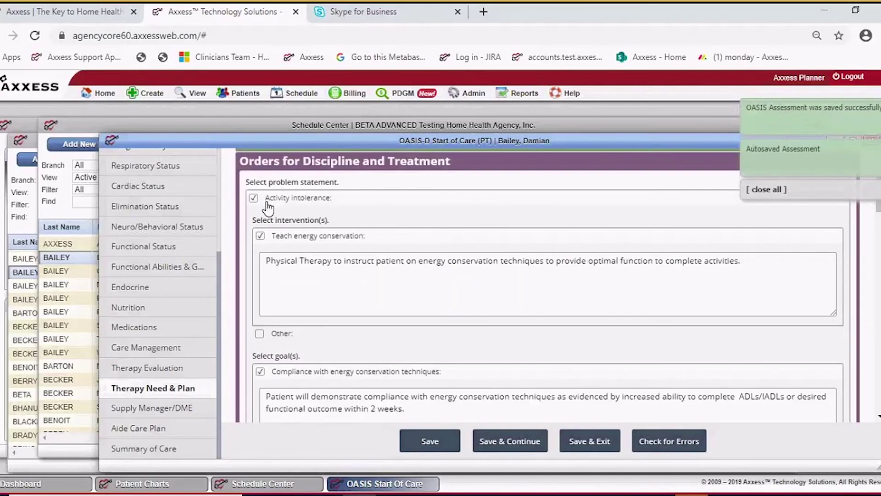
{"action": "left_click", "coordinate": [253, 198]}
{"action": "left_click", "coordinate": [252, 213]}
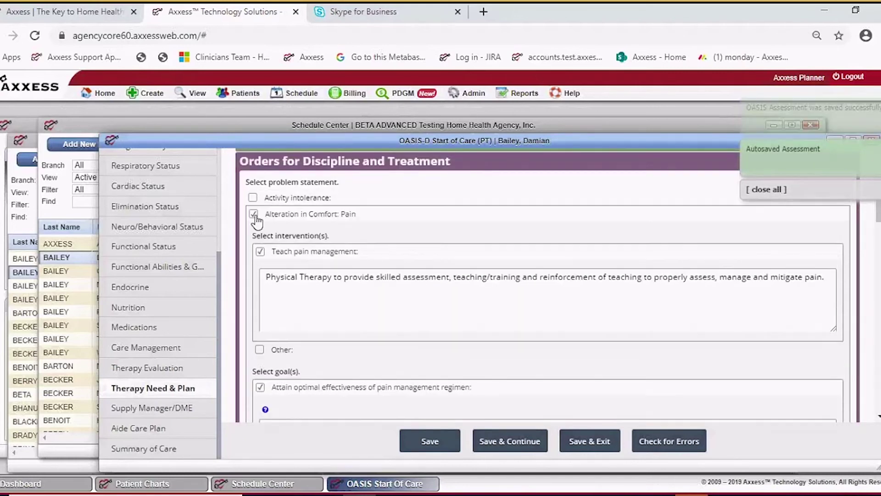
{"action": "left_click", "coordinate": [253, 213]}
{"action": "left_click", "coordinate": [252, 244]}
{"action": "left_click", "coordinate": [252, 244]}
{"action": "left_click", "coordinate": [253, 308]}
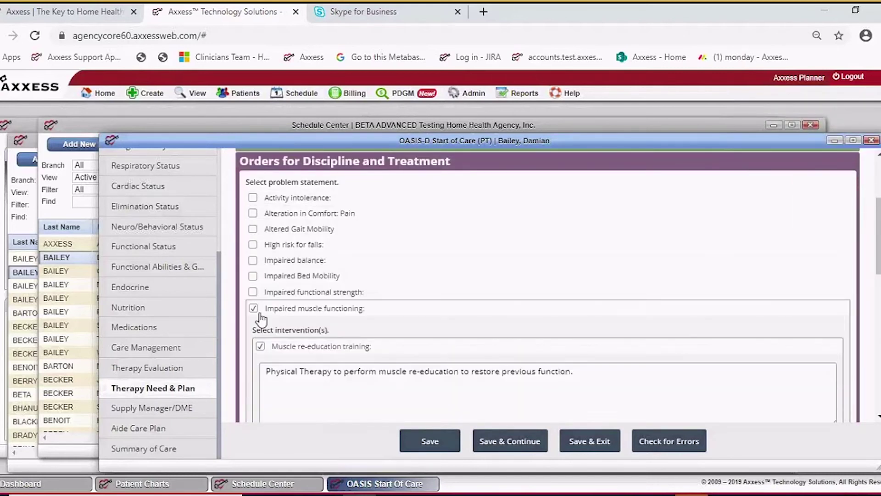
{"action": "left_click", "coordinate": [253, 308]}
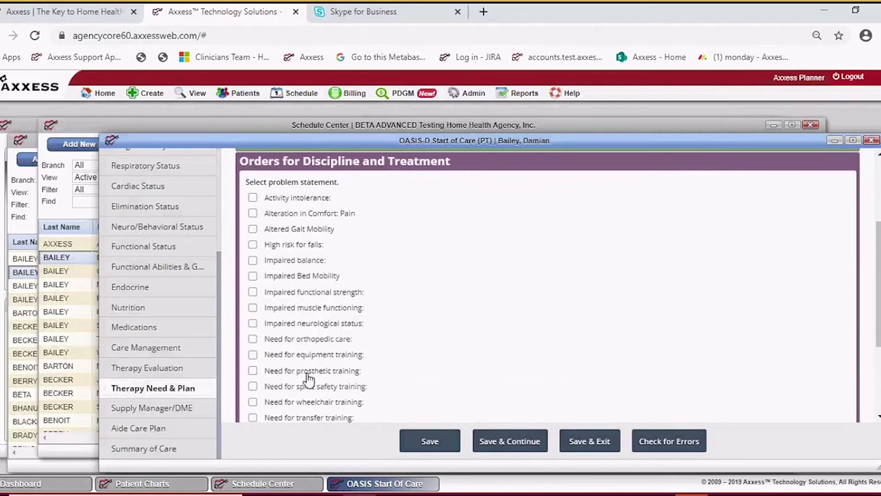
{"action": "scroll", "coordinate": [418, 316], "scroll_direction": "up", "scroll_amount": 3}
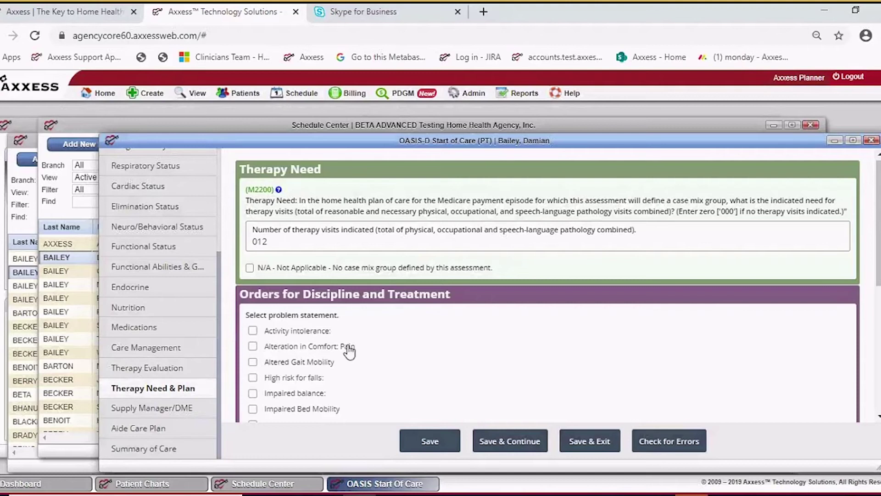
{"action": "scroll", "coordinate": [377, 348], "scroll_direction": "down", "scroll_amount": 3}
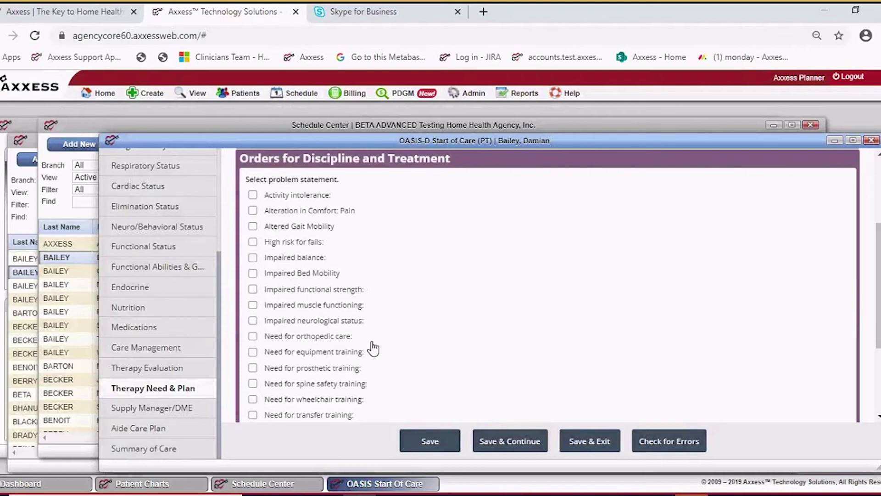
{"action": "scroll", "coordinate": [371, 348], "scroll_direction": "down", "scroll_amount": 3}
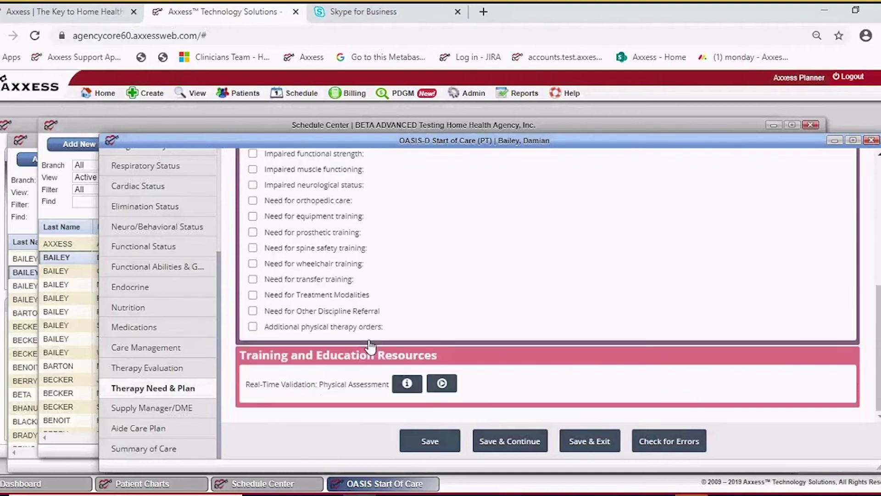
- In Supply Manager/DME, open a blank supply record and look through the durable medical equipment and provider sections
{"action": "left_click", "coordinate": [107, 412]}
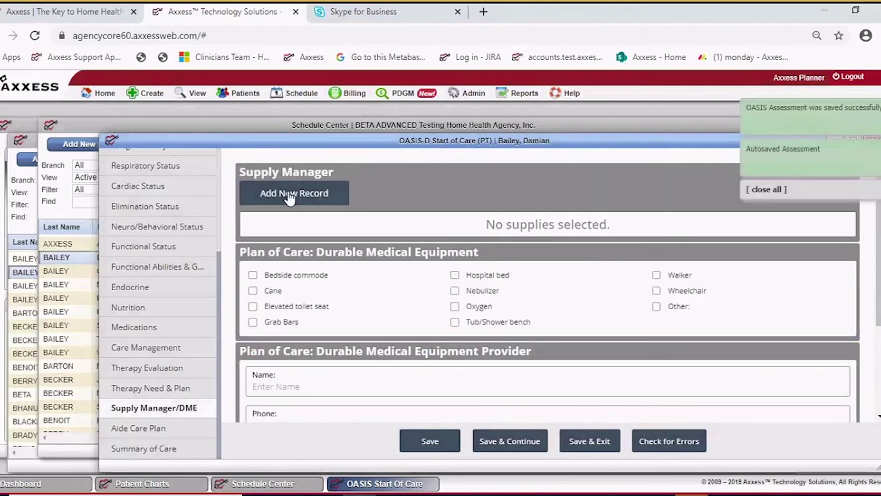
{"action": "left_click", "coordinate": [290, 196]}
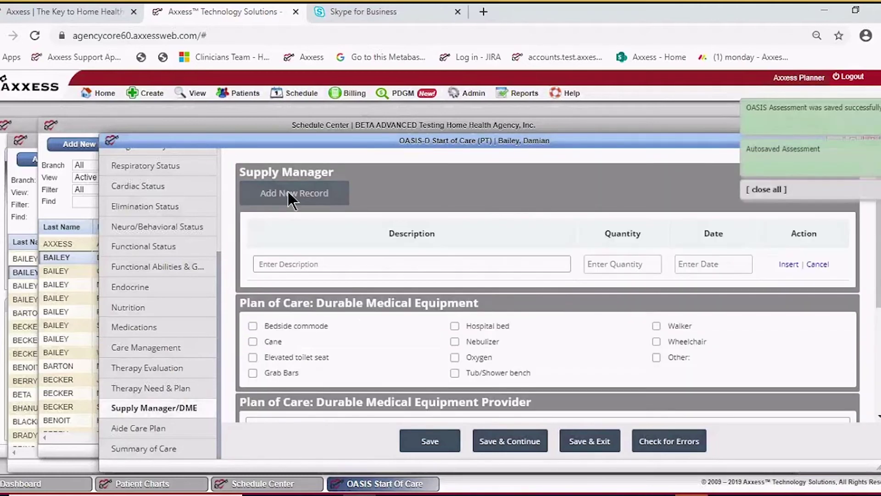
{"action": "left_click", "coordinate": [349, 266]}
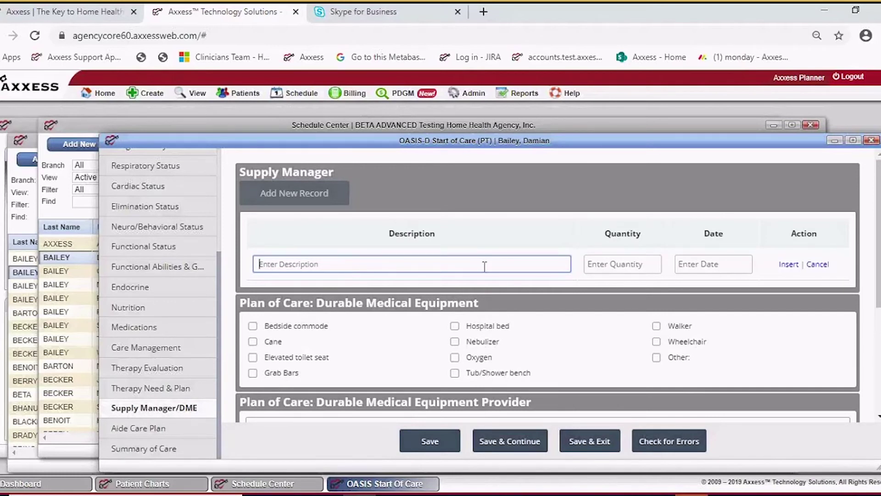
{"action": "scroll", "coordinate": [370, 348], "scroll_direction": "down", "scroll_amount": 3}
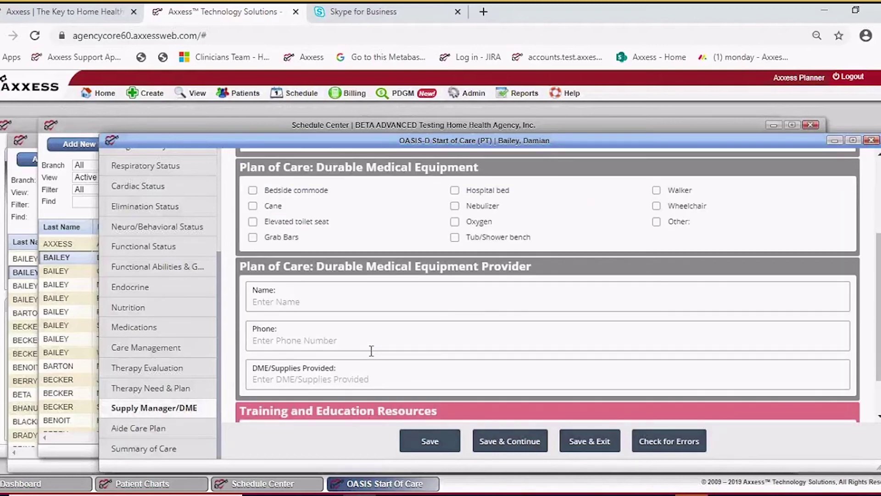
{"action": "scroll", "coordinate": [371, 351], "scroll_direction": "down", "scroll_amount": 5}
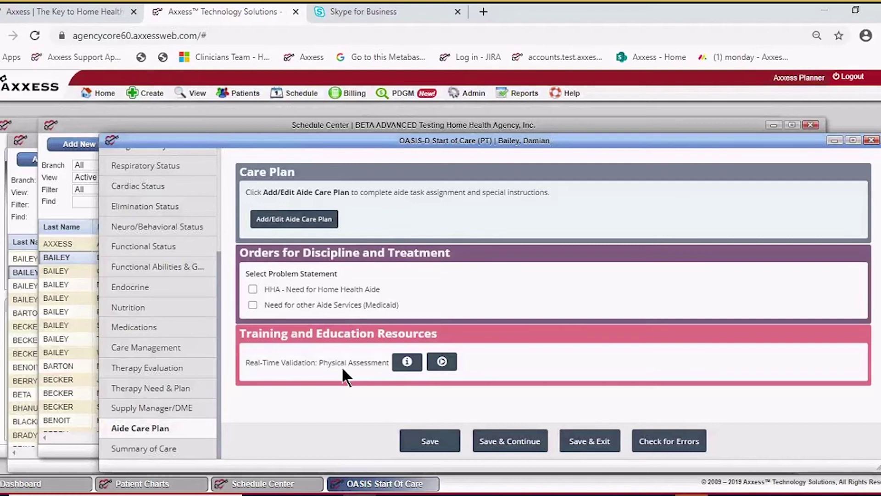
- Open the patient's aide care plan and look through its reporting, vital signs, personal care and household task sections
{"action": "left_click", "coordinate": [302, 217]}
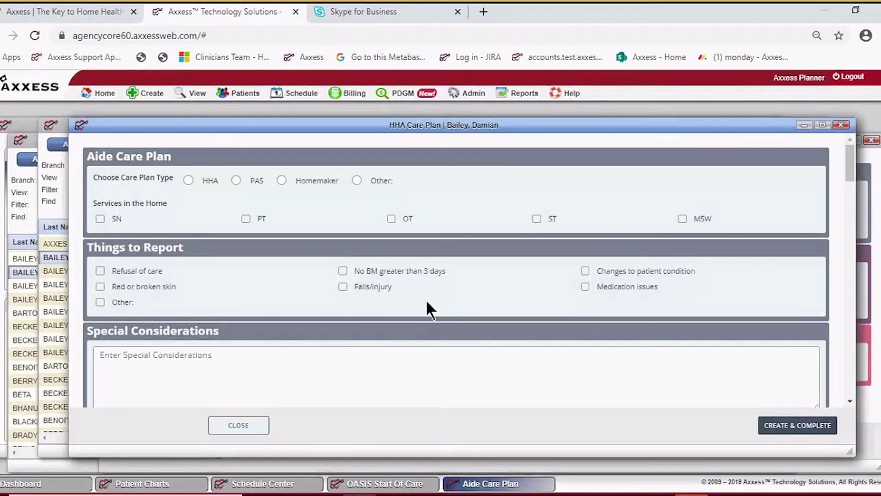
{"action": "scroll", "coordinate": [385, 272], "scroll_direction": "down", "scroll_amount": 6}
{"action": "scroll", "coordinate": [383, 267], "scroll_direction": "down", "scroll_amount": 3}
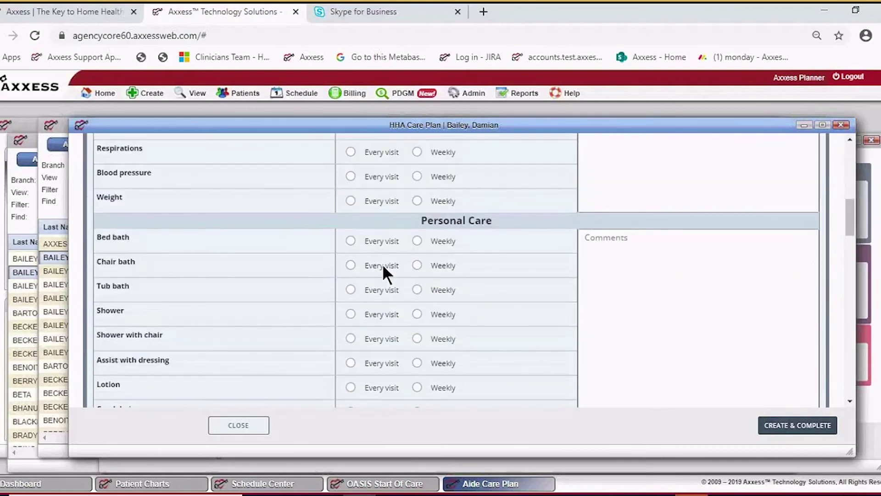
{"action": "scroll", "coordinate": [383, 267], "scroll_direction": "up", "scroll_amount": 8}
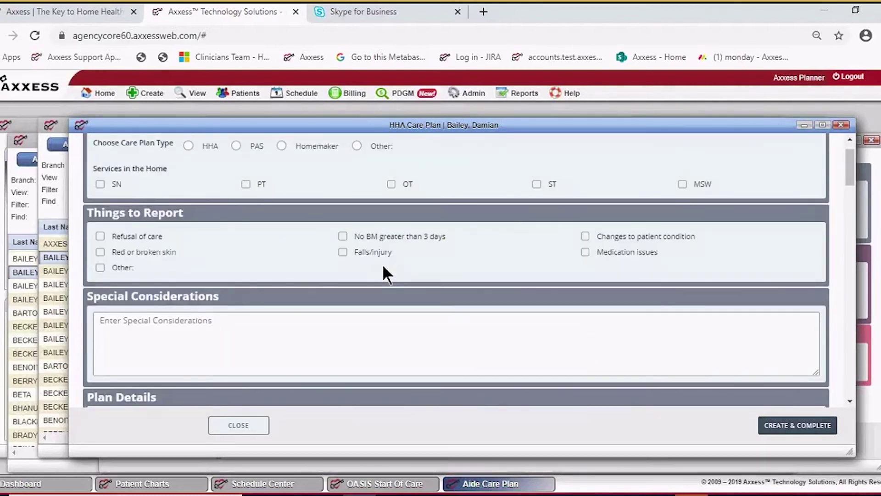
{"action": "scroll", "coordinate": [386, 273], "scroll_direction": "up", "scroll_amount": 1}
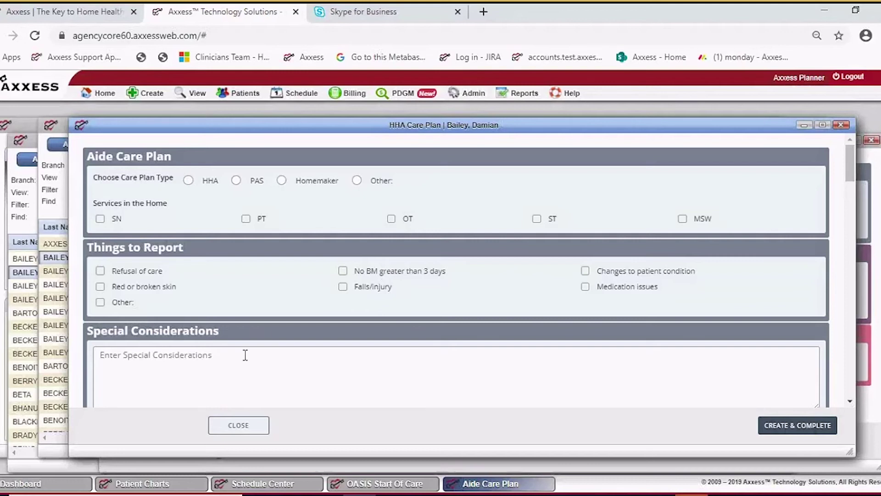
{"action": "scroll", "coordinate": [392, 291], "scroll_direction": "down", "scroll_amount": 3}
{"action": "scroll", "coordinate": [392, 291], "scroll_direction": "down", "scroll_amount": 12}
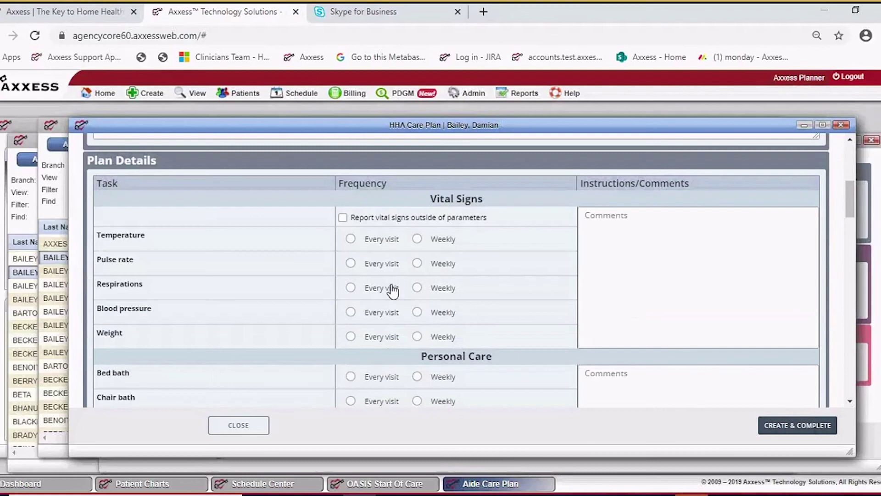
{"action": "scroll", "coordinate": [387, 282], "scroll_direction": "down", "scroll_amount": 3}
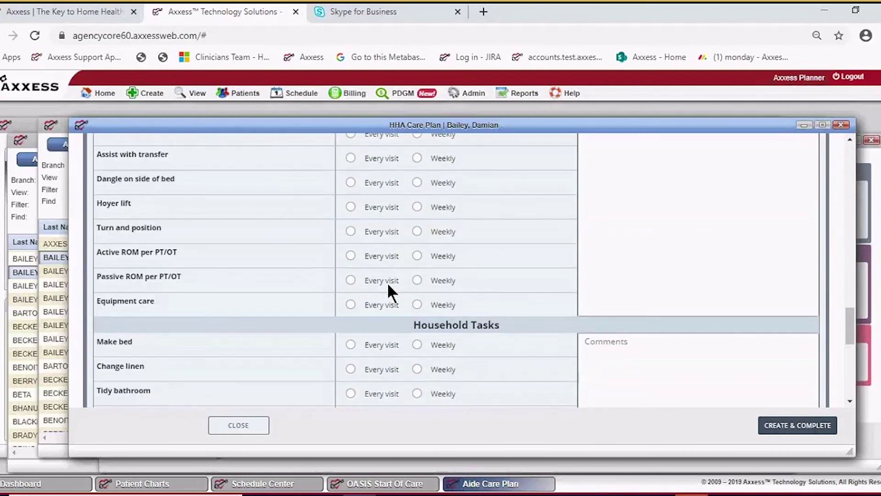
{"action": "scroll", "coordinate": [395, 284], "scroll_direction": "up", "scroll_amount": 20}
{"action": "scroll", "coordinate": [399, 289], "scroll_direction": "down", "scroll_amount": 6}
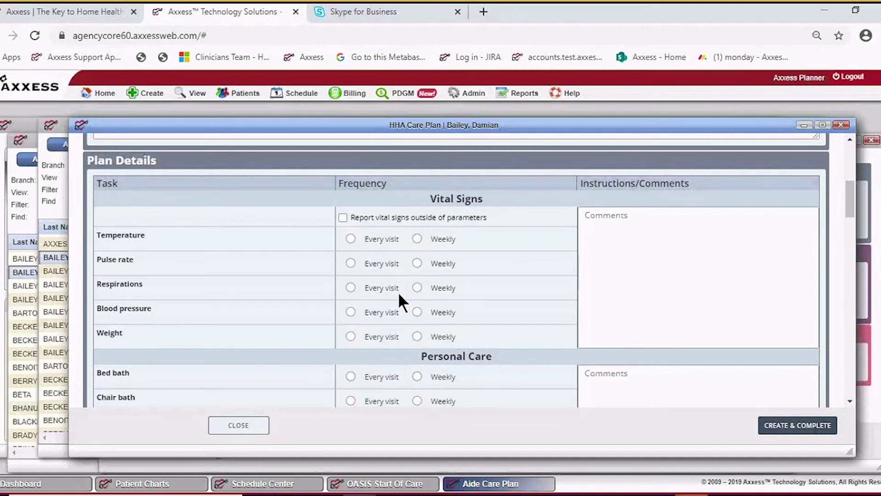
- Choose HHA as the care plan type and mark SN and PT as the services in the home
{"action": "scroll", "coordinate": [397, 292], "scroll_direction": "up", "scroll_amount": 8}
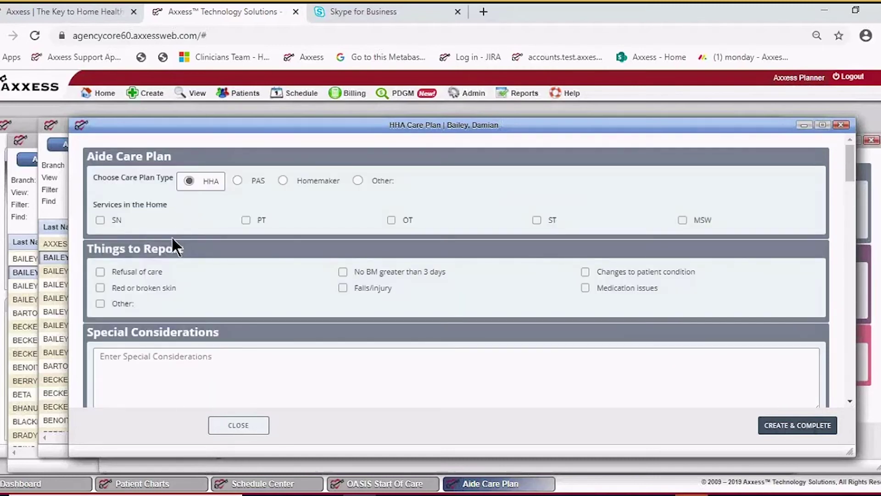
{"action": "left_click", "coordinate": [100, 220]}
{"action": "left_click", "coordinate": [247, 221]}
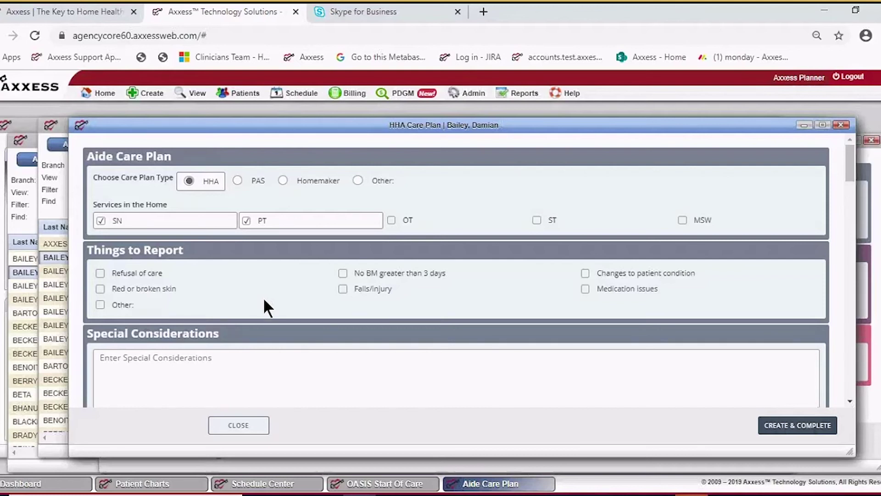
- Mark refusal of care, red or broken skin, no BM greater than 3 days, falls/injury, changes to patient condition and medication issues as things to report
{"action": "left_click", "coordinate": [109, 276]}
{"action": "left_click", "coordinate": [121, 289]}
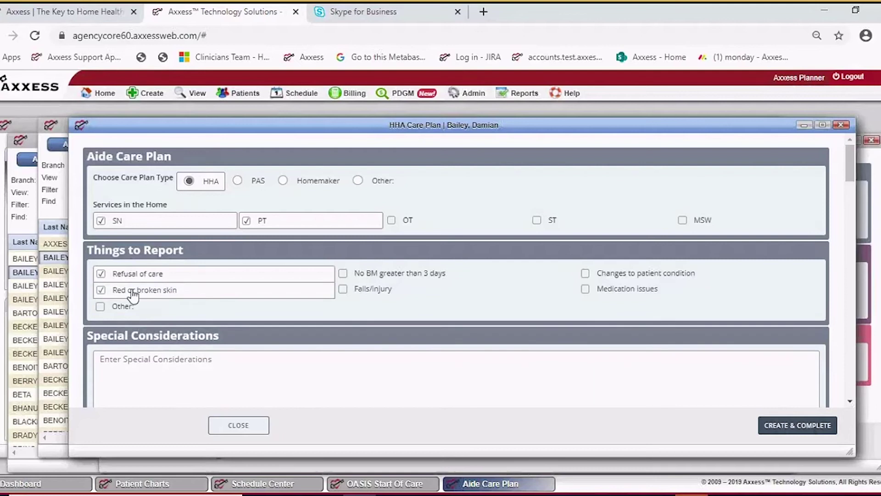
{"action": "left_click", "coordinate": [366, 274]}
{"action": "left_click", "coordinate": [358, 290]}
{"action": "left_click", "coordinate": [593, 276]}
{"action": "left_click", "coordinate": [586, 292]}
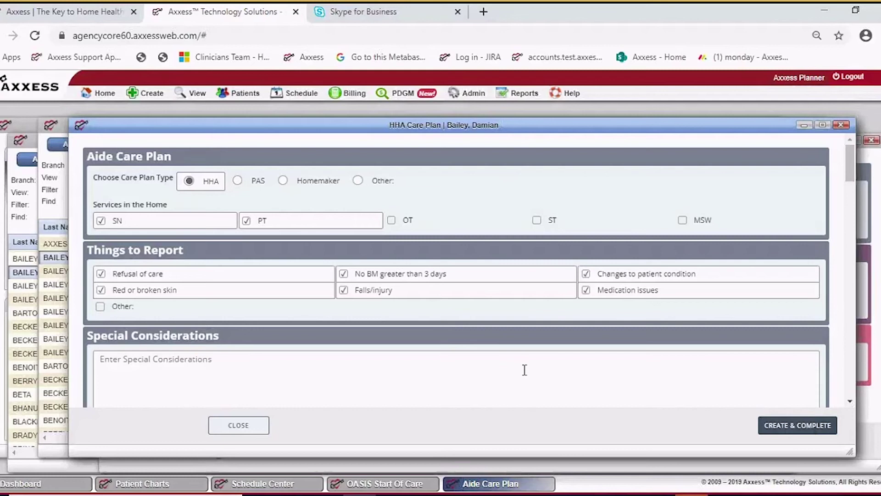
{"action": "left_click", "coordinate": [100, 306]}
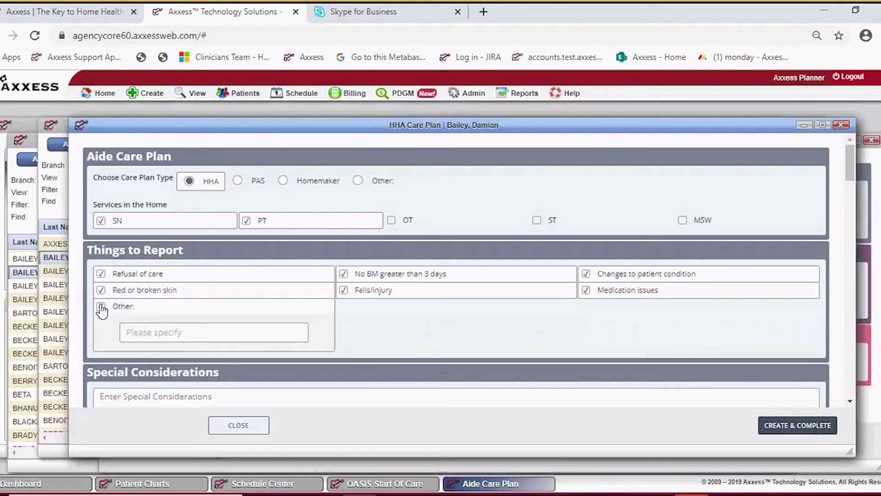
{"action": "left_click", "coordinate": [167, 332]}
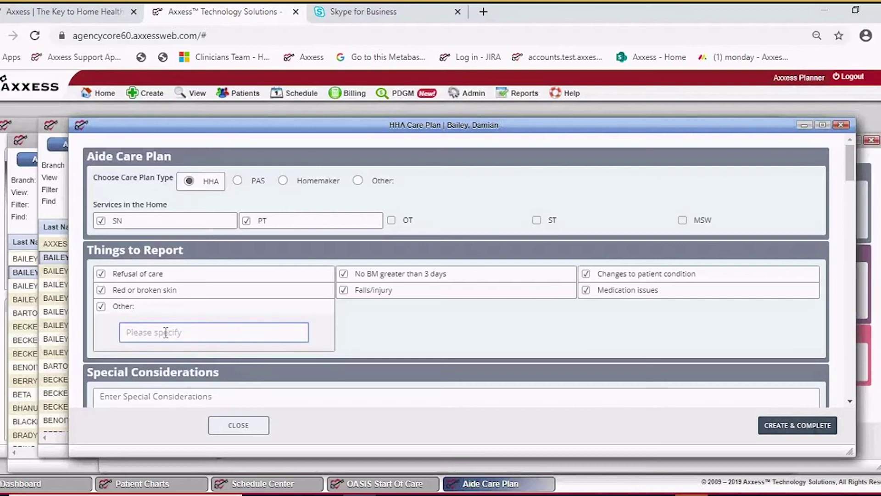
{"action": "left_click", "coordinate": [100, 307]}
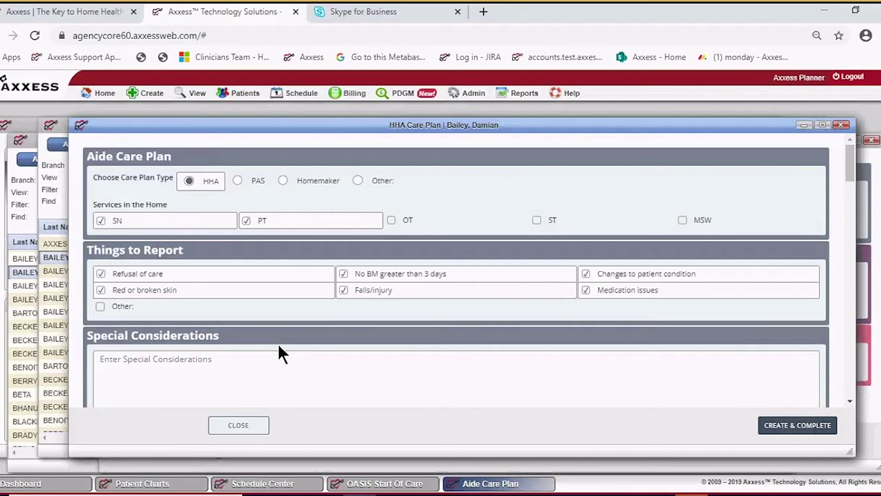
- Under Personal Care in the plan details, set bed bath to every visit and chair bath to weekly
{"action": "scroll", "coordinate": [278, 347], "scroll_direction": "down", "scroll_amount": 3}
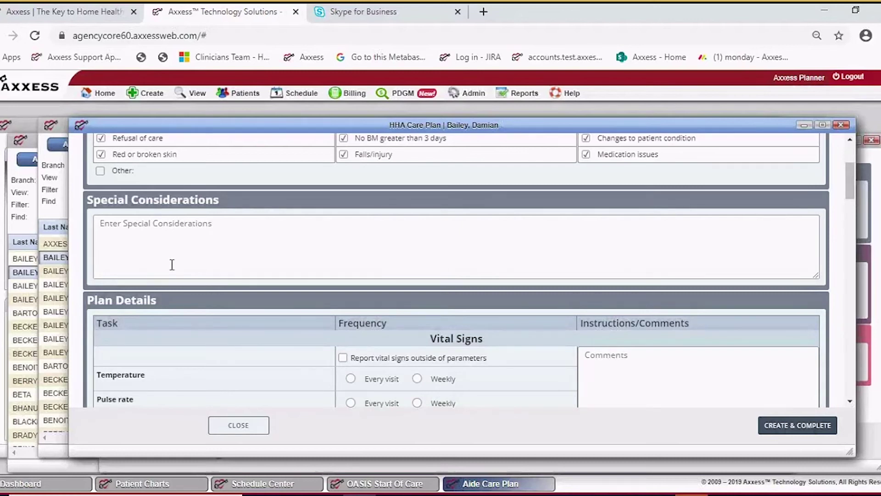
{"action": "scroll", "coordinate": [179, 232], "scroll_direction": "down", "scroll_amount": 3}
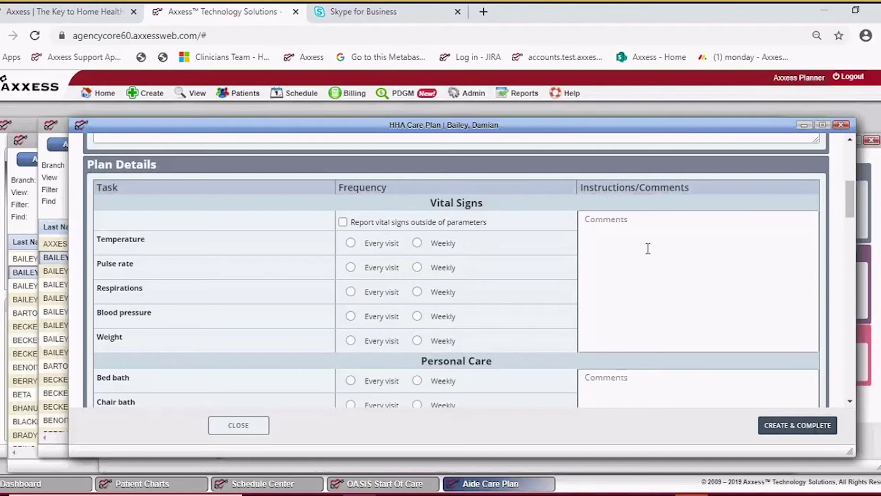
{"action": "scroll", "coordinate": [549, 330], "scroll_direction": "down", "scroll_amount": 3}
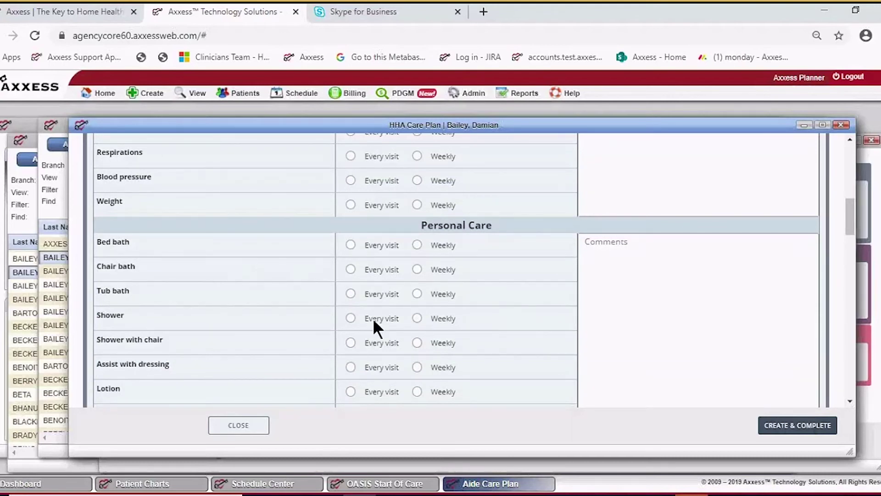
{"action": "scroll", "coordinate": [341, 285], "scroll_direction": "down", "scroll_amount": 3}
{"action": "scroll", "coordinate": [340, 282], "scroll_direction": "up", "scroll_amount": 2}
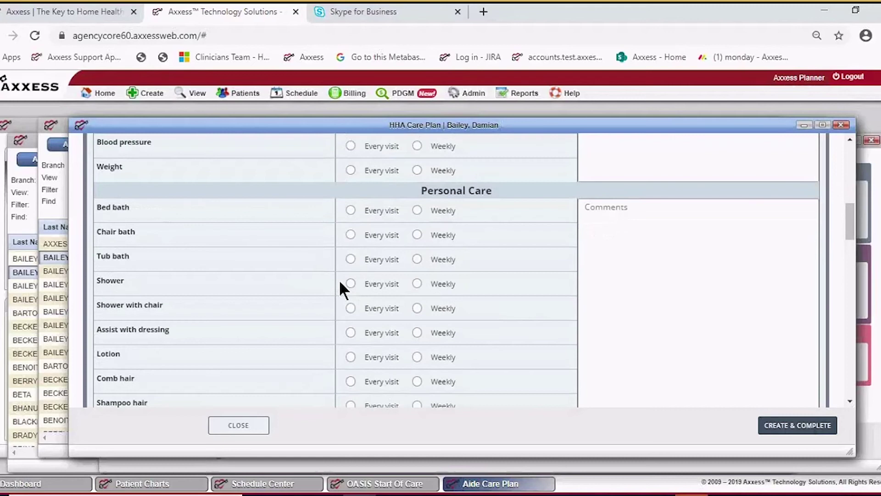
{"action": "scroll", "coordinate": [339, 278], "scroll_direction": "up", "scroll_amount": 1}
{"action": "left_click", "coordinate": [349, 250]}
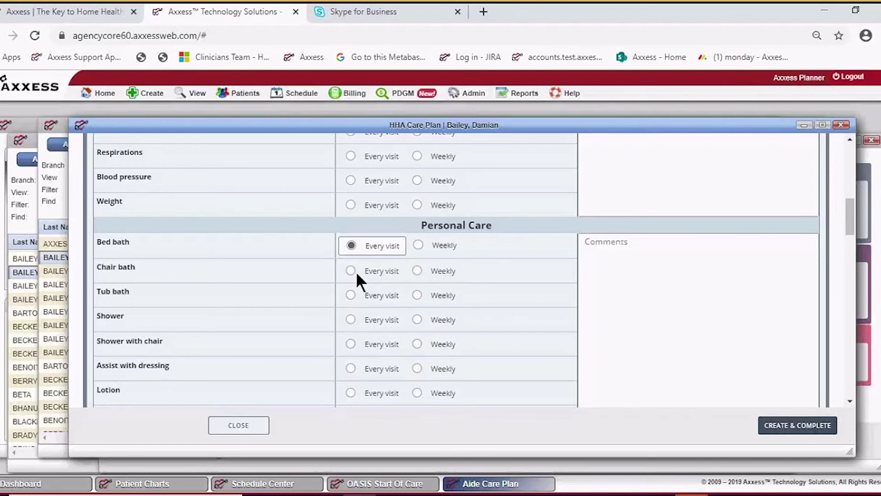
{"action": "left_click", "coordinate": [417, 270]}
- Enter the Personal Care comment "HHA to give chair bath weekly when dtr is available to assist"
{"action": "left_click", "coordinate": [607, 260]}
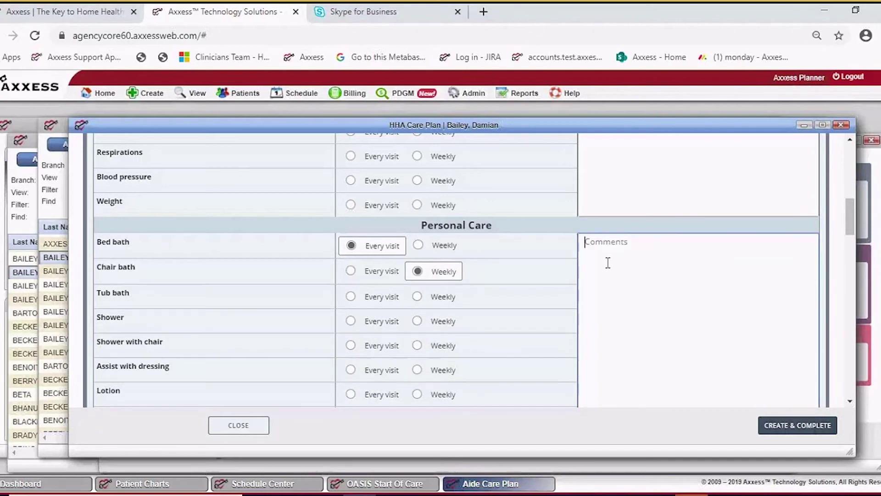
{"action": "type", "text": "HHA to give chair ba"}
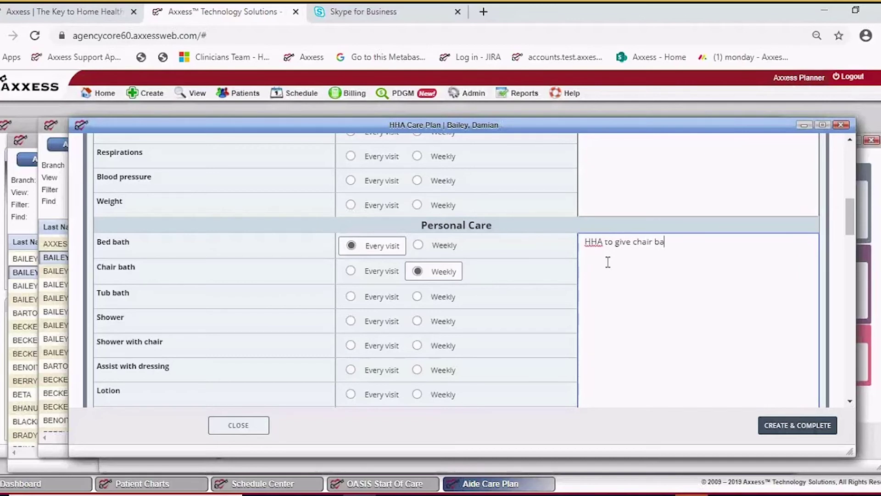
{"action": "type", "text": "th weekly when dtr is available to asis"}
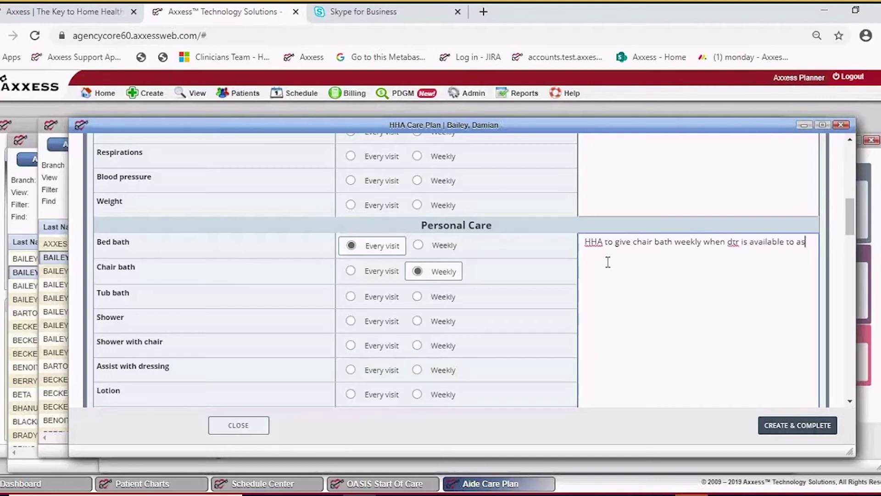
{"action": "key", "text": "BackSpace"}
{"action": "key", "text": "BackSpace"}
{"action": "type", "text": "sit"}
{"action": "key", "text": "BackSpace"}
{"action": "type", "text": "st."}
{"action": "key", "text": "BackSpace"}
- Set lotion, comb hair and oral care to every visit, and shampoo hair and clean/file nails to weekly
{"action": "scroll", "coordinate": [422, 301], "scroll_direction": "down", "scroll_amount": 3}
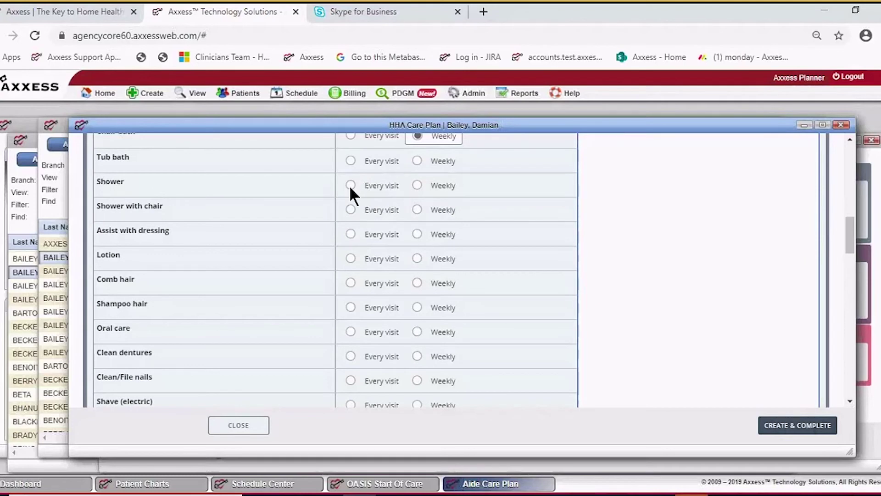
{"action": "left_click", "coordinate": [351, 259]}
{"action": "left_click", "coordinate": [351, 283]}
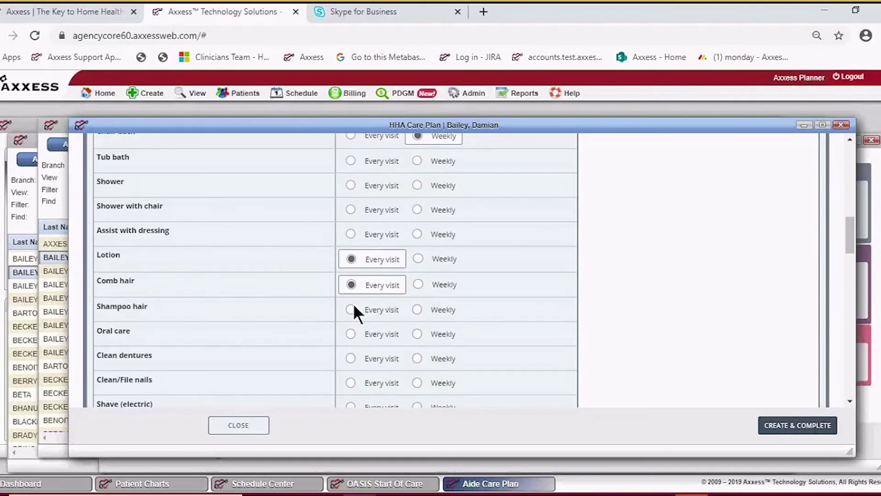
{"action": "left_click", "coordinate": [419, 308]}
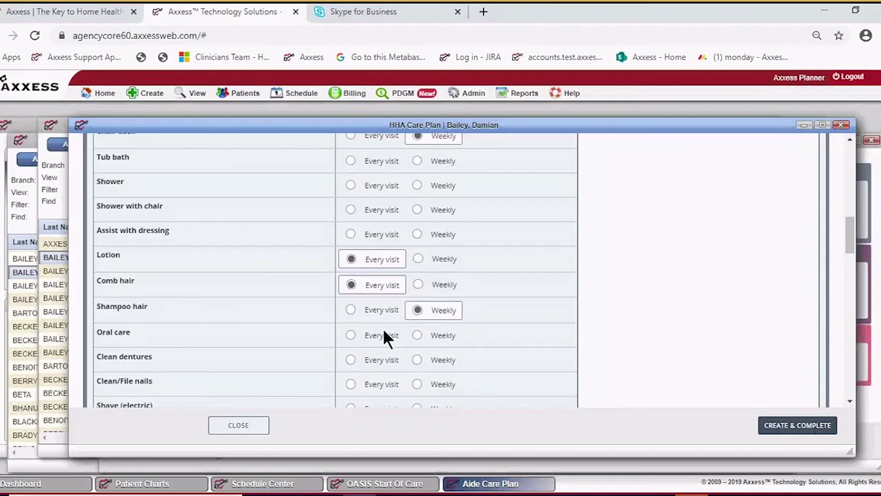
{"action": "left_click", "coordinate": [351, 334]}
{"action": "scroll", "coordinate": [384, 331], "scroll_direction": "down", "scroll_amount": 3}
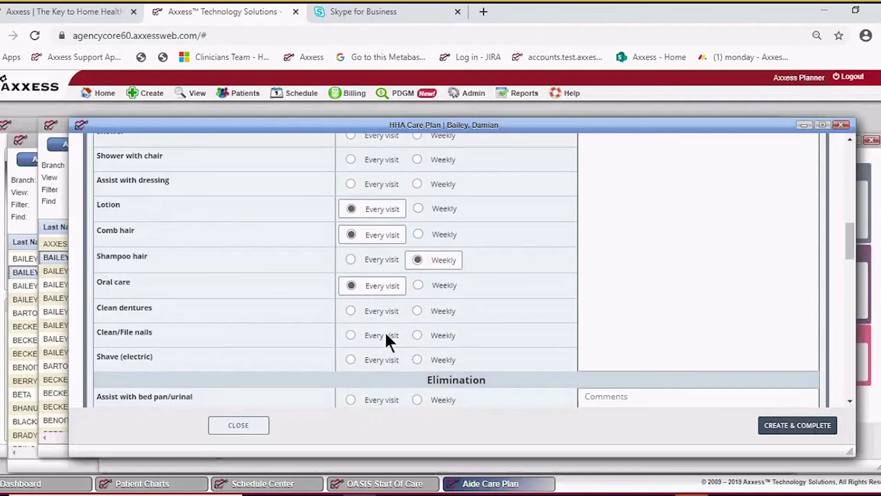
{"action": "left_click", "coordinate": [415, 250]}
- Under Elimination, set incontinence care, record intake/output and record last BM to every visit
{"action": "scroll", "coordinate": [374, 317], "scroll_direction": "down", "scroll_amount": 3}
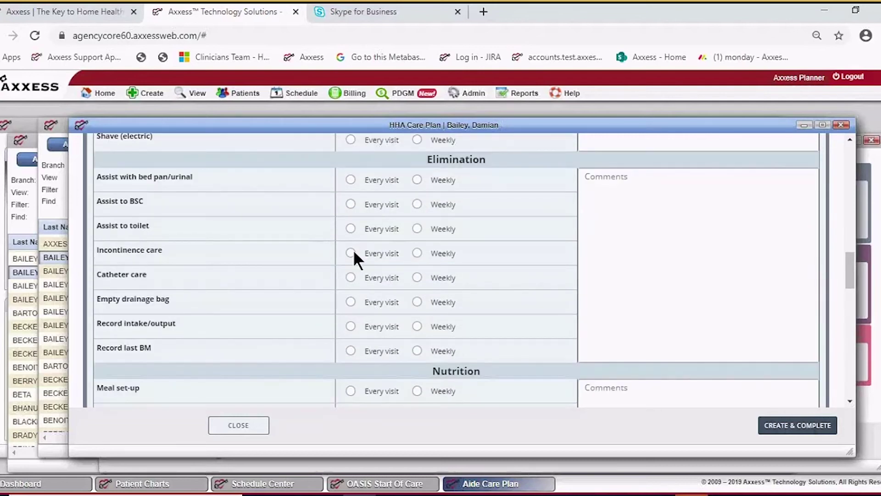
{"action": "left_click", "coordinate": [351, 253]}
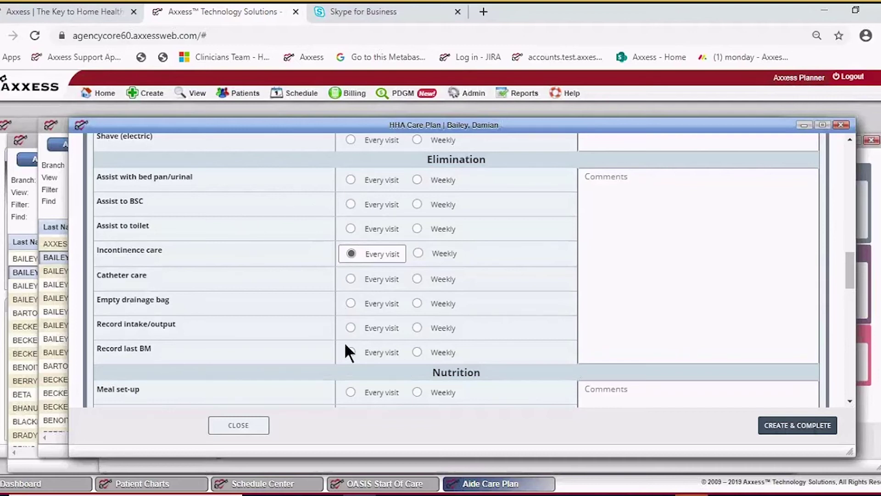
{"action": "left_click", "coordinate": [350, 352]}
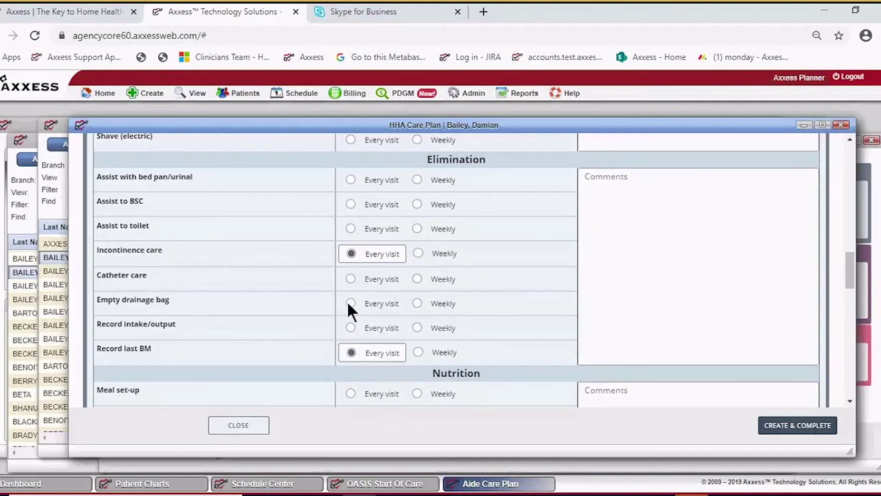
{"action": "left_click", "coordinate": [350, 327]}
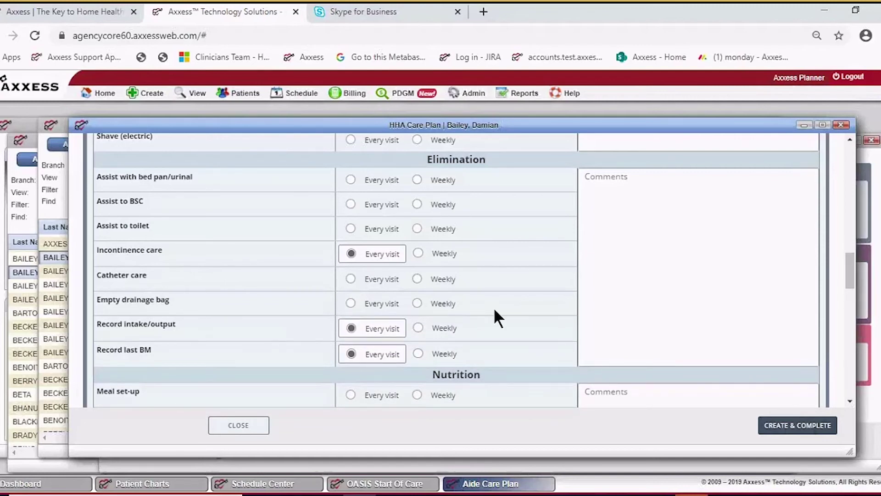
- Enter the Elimination comment "Pt is on fluid restriction and any fluid given must be recorded for dtr."
{"action": "scroll", "coordinate": [500, 305], "scroll_direction": "down", "scroll_amount": 2}
{"action": "scroll", "coordinate": [500, 304], "scroll_direction": "up", "scroll_amount": 2}
{"action": "left_click", "coordinate": [646, 240]}
{"action": "type", "text": "Pt is on "}
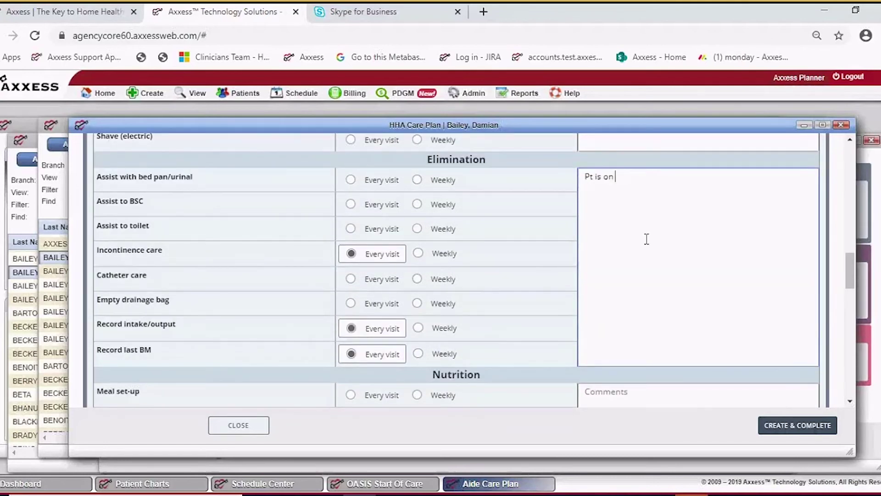
{"action": "type", "text": "fluid restriction"}
{"action": "key", "text": "BackSpace"}
{"action": "key", "text": "BackSpace"}
{"action": "key", "text": "BackSpace"}
{"action": "key", "text": "BackSpace"}
{"action": "key", "text": "BackSpace"}
{"action": "key", "text": "BackSpace"}
{"action": "type", "text": "iction and any"}
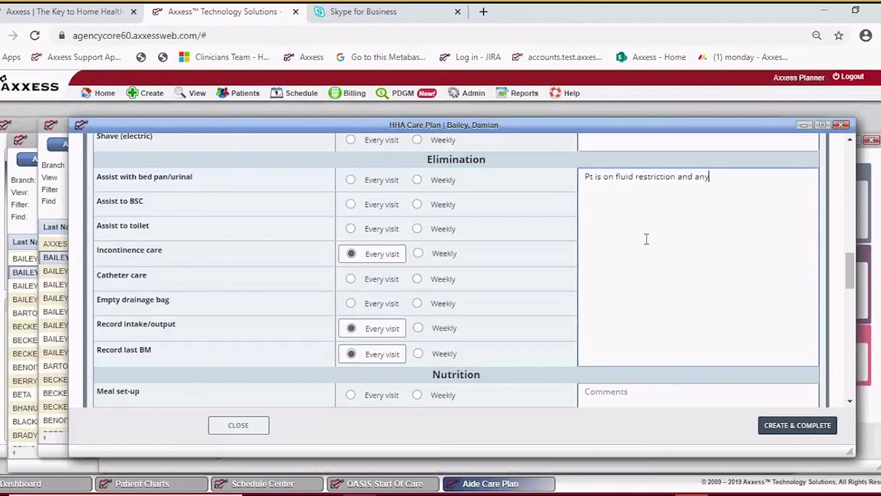
{"action": "type", "text": " fluid given must be recordd"}
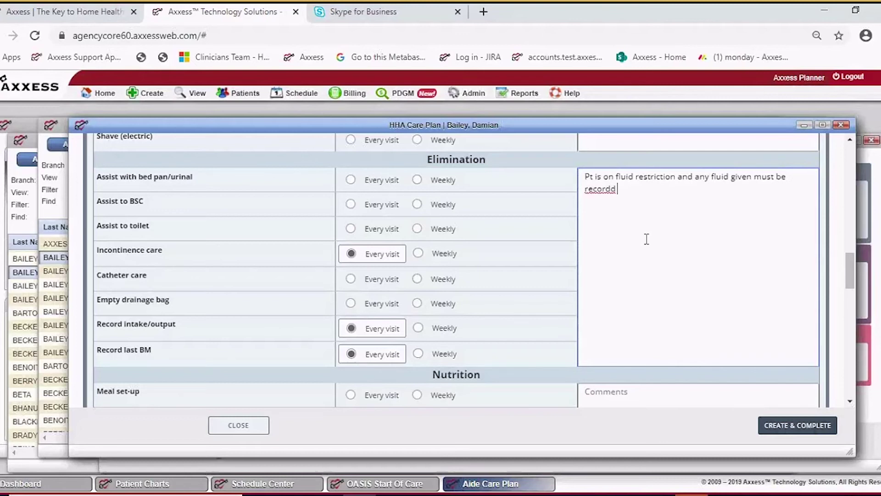
{"action": "key", "text": "BackSpace"}
{"action": "type", "text": "ed for dtr."}
- Under Nutrition, set limit fluids to every visit
{"action": "scroll", "coordinate": [420, 275], "scroll_direction": "down", "scroll_amount": 3}
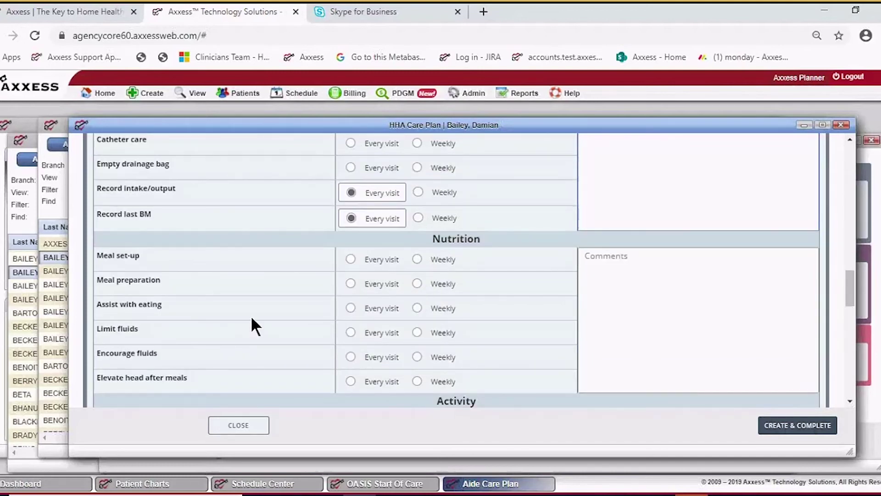
{"action": "left_click", "coordinate": [349, 330]}
- Under Household Tasks, set change linen, tidy bathroom and tidy kitchen to every visit
{"action": "scroll", "coordinate": [341, 221], "scroll_direction": "up", "scroll_amount": 6}
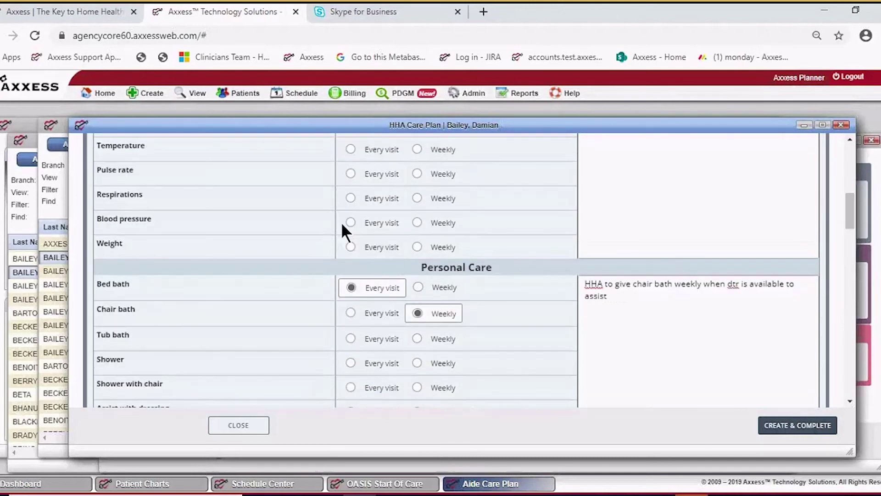
{"action": "scroll", "coordinate": [341, 222], "scroll_direction": "up", "scroll_amount": 10}
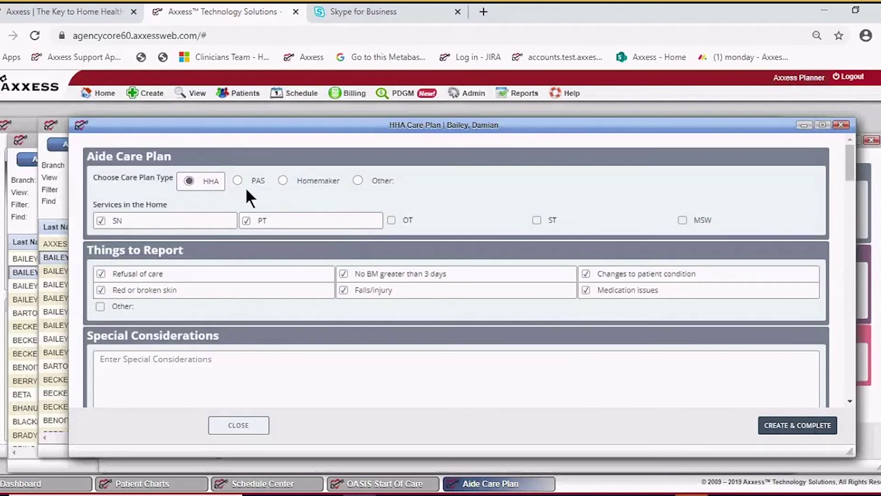
{"action": "scroll", "coordinate": [442, 265], "scroll_direction": "down", "scroll_amount": 10}
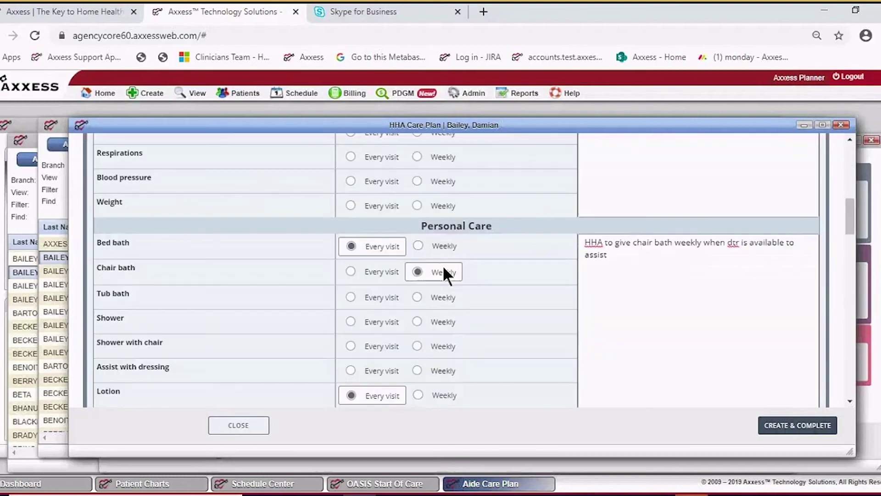
{"action": "scroll", "coordinate": [442, 265], "scroll_direction": "down", "scroll_amount": 4}
{"action": "scroll", "coordinate": [442, 262], "scroll_direction": "down", "scroll_amount": 8}
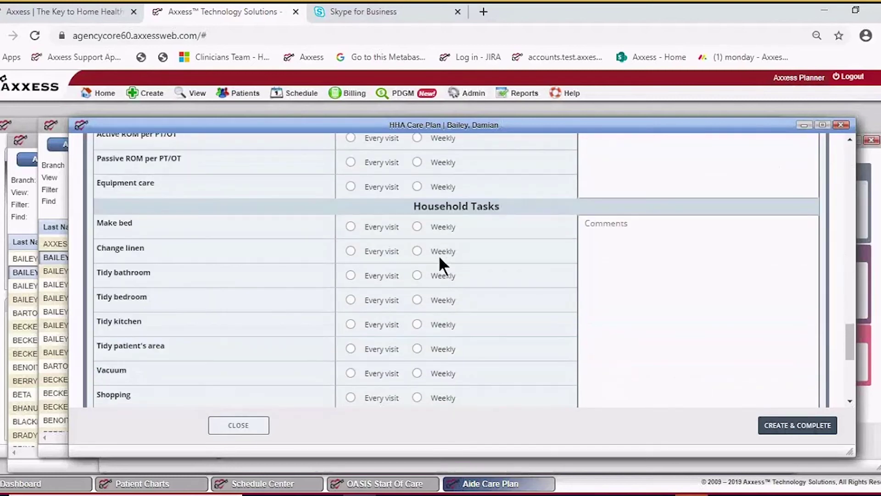
{"action": "scroll", "coordinate": [438, 254], "scroll_direction": "up", "scroll_amount": 3}
{"action": "left_click", "coordinate": [350, 250]}
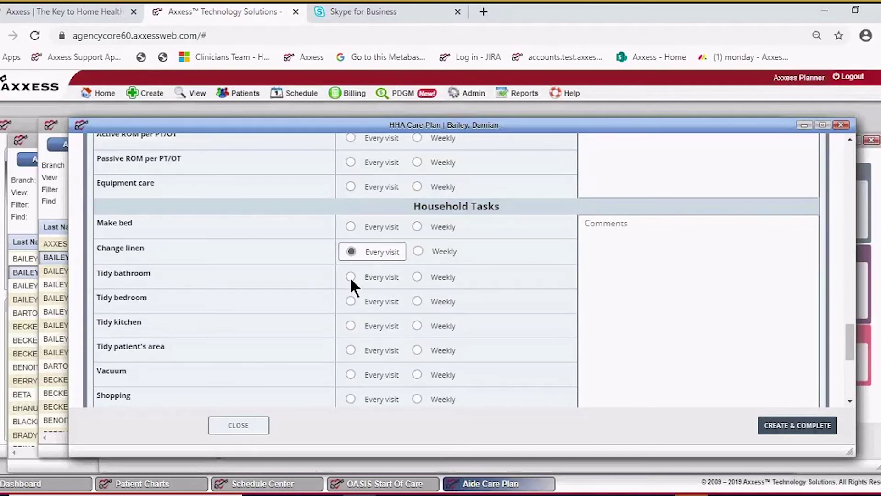
{"action": "left_click", "coordinate": [350, 275]}
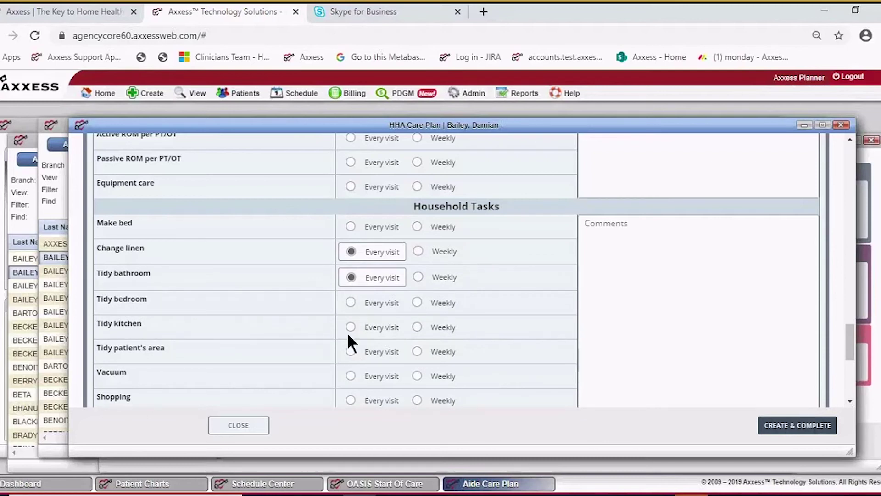
{"action": "left_click", "coordinate": [350, 326]}
- Set the vacuum, shopping and take out trash tasks, plus the medication reminder under Other, to every visit
{"action": "scroll", "coordinate": [365, 335], "scroll_direction": "down", "scroll_amount": 3}
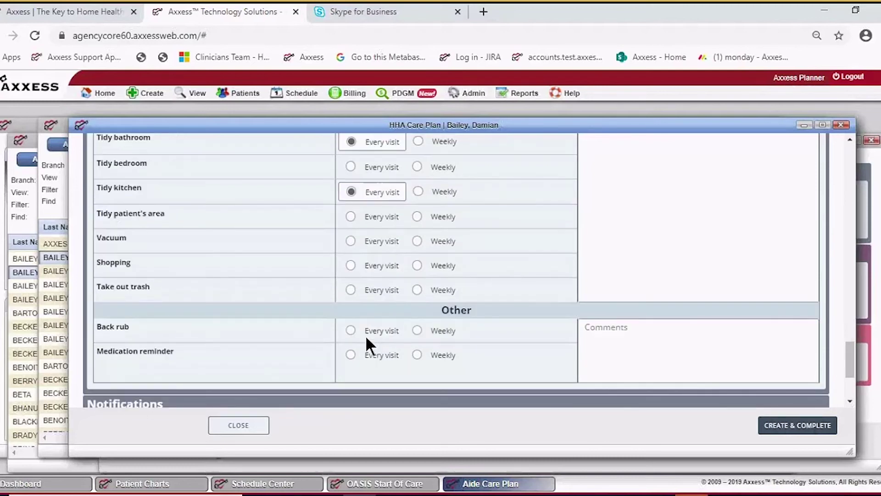
{"action": "left_click", "coordinate": [351, 266]}
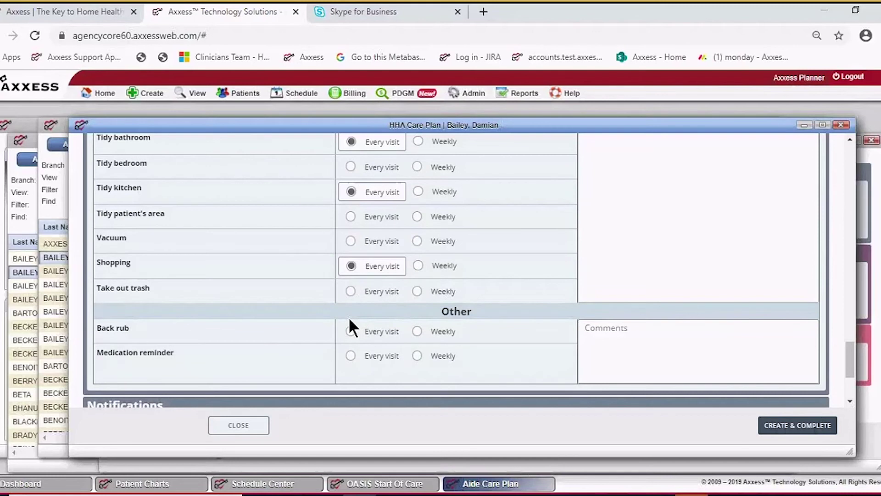
{"action": "left_click", "coordinate": [350, 241]}
{"action": "scroll", "coordinate": [426, 276], "scroll_direction": "up", "scroll_amount": 3}
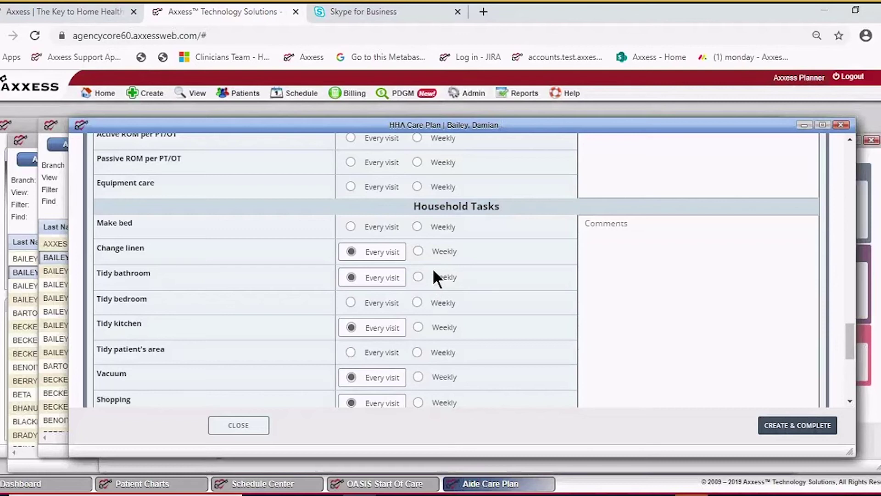
{"action": "scroll", "coordinate": [434, 274], "scroll_direction": "down", "scroll_amount": 3}
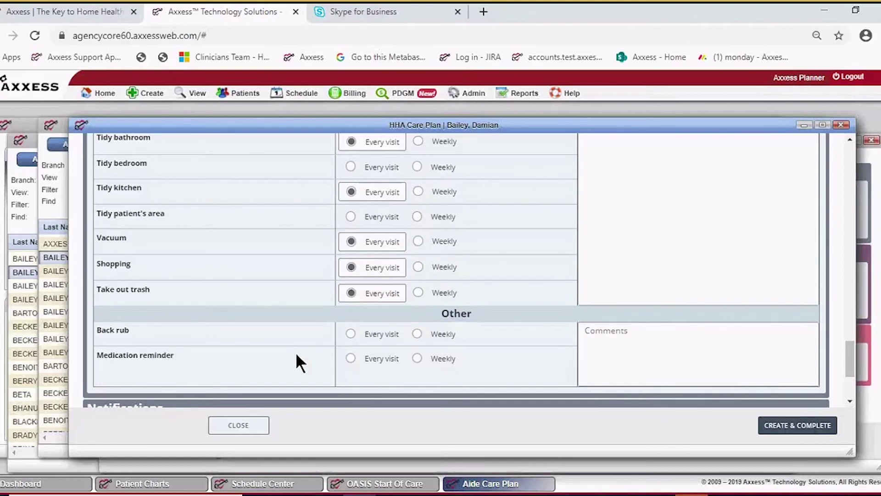
{"action": "left_click", "coordinate": [350, 358]}
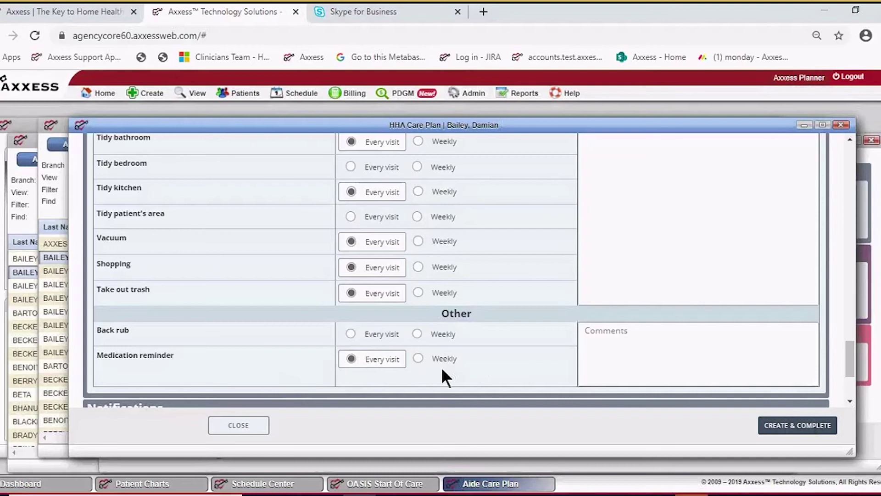
- Under Notifications, mark the plan as reviewed with the aide, with both the patient and the caregiver oriented to the care plan
{"action": "scroll", "coordinate": [428, 351], "scroll_direction": "down", "scroll_amount": 3}
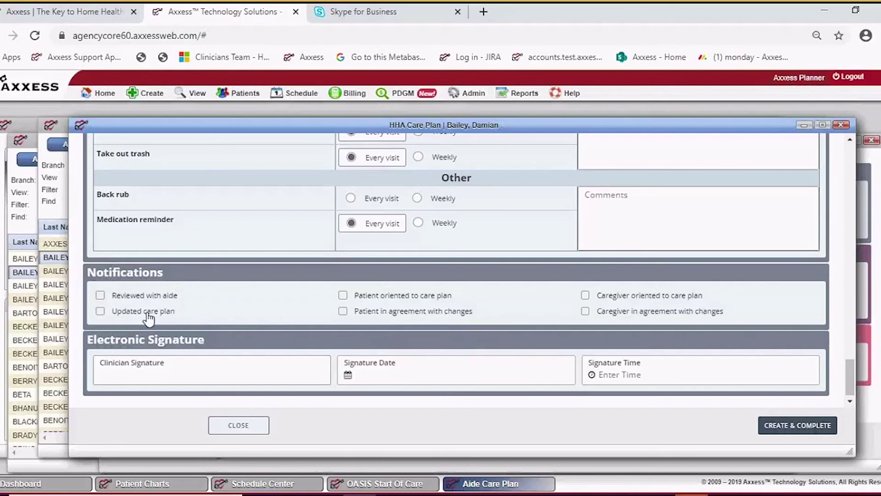
{"action": "left_click", "coordinate": [100, 295]}
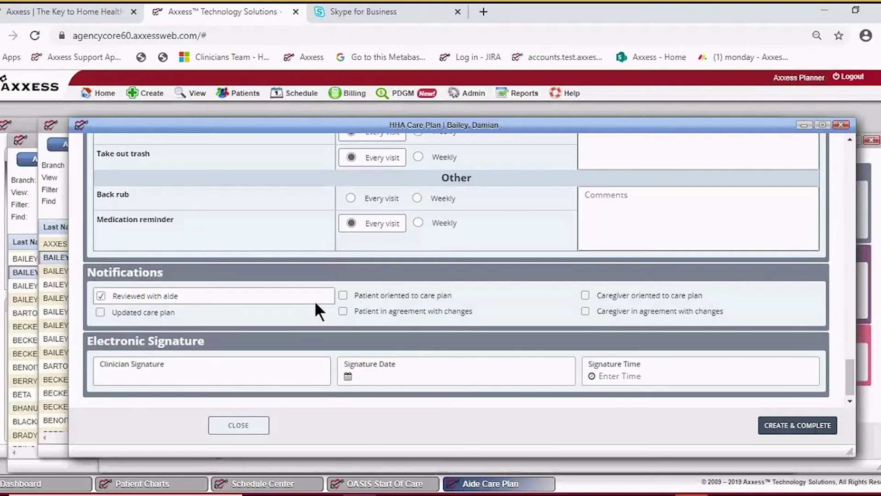
{"action": "left_click", "coordinate": [343, 295]}
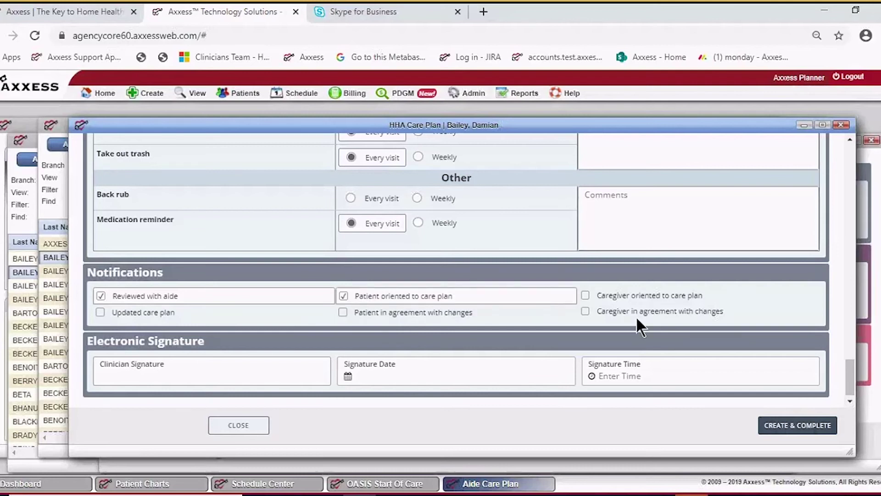
{"action": "left_click", "coordinate": [586, 295]}
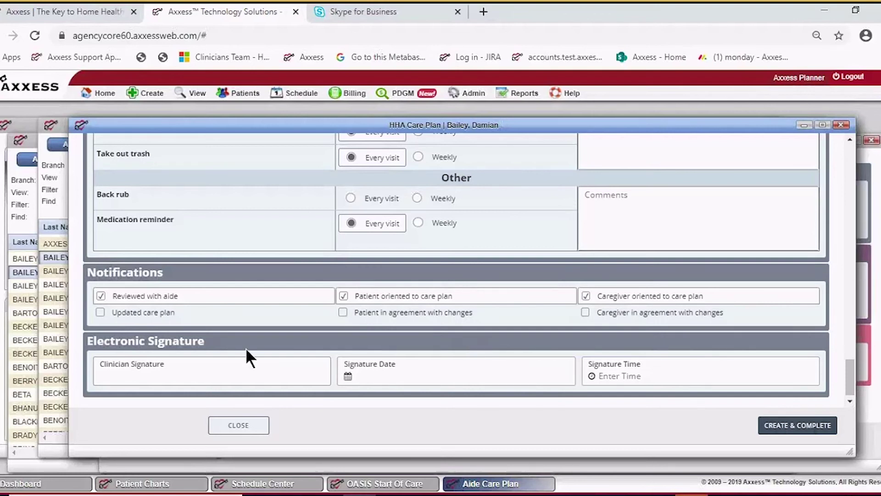
- Sign the aide care plan with the clinician's electronic signature password, signature date 12/10/2019 and a signature time
{"action": "left_click", "coordinate": [183, 377]}
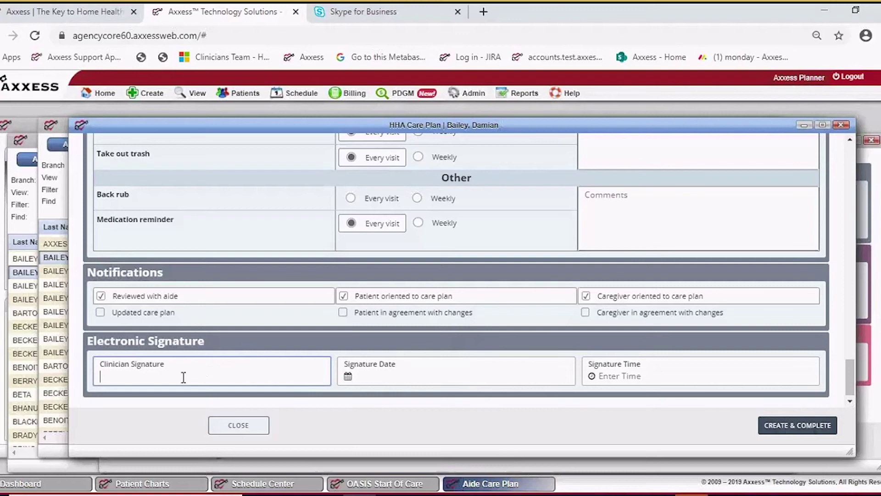
{"action": "type", "text": "••"}
{"action": "key", "text": "BackSpace"}
{"action": "type", "text": "••••••••••••"}
{"action": "left_click", "coordinate": [355, 375]}
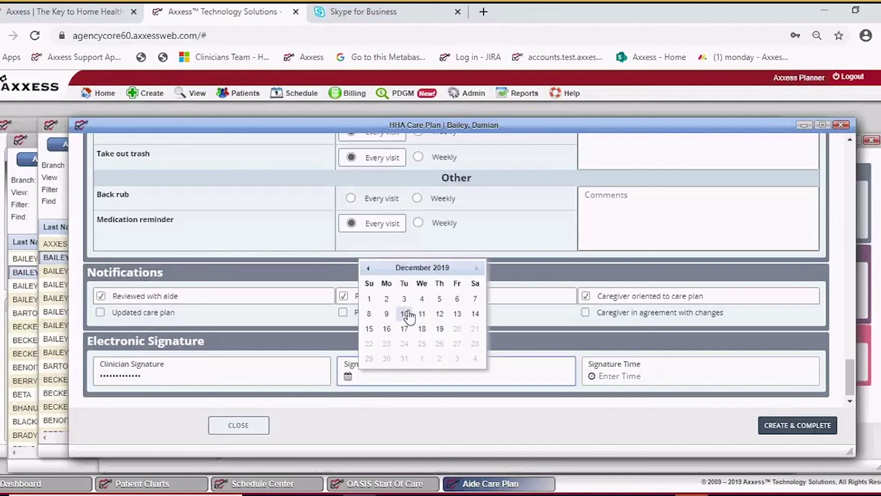
{"action": "left_click", "coordinate": [407, 314]}
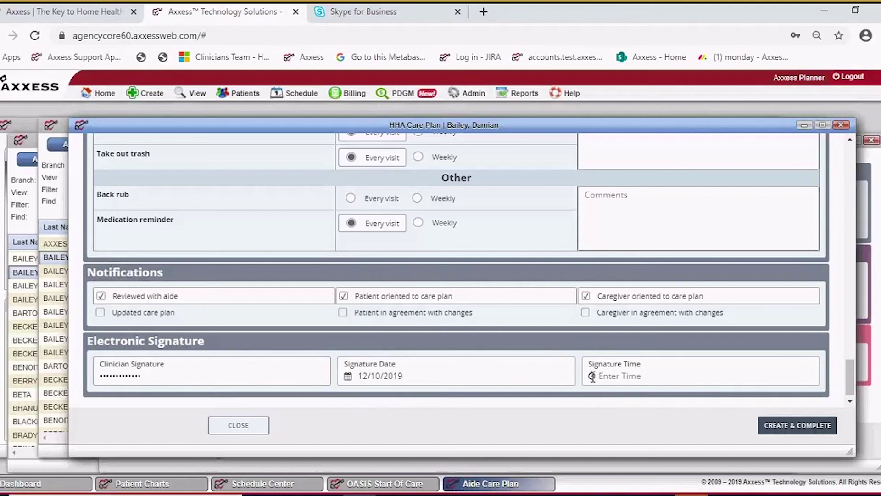
{"action": "left_click", "coordinate": [592, 376]}
- Create and complete the aide care plan, and let the browser save the signature password
{"action": "left_click", "coordinate": [775, 426]}
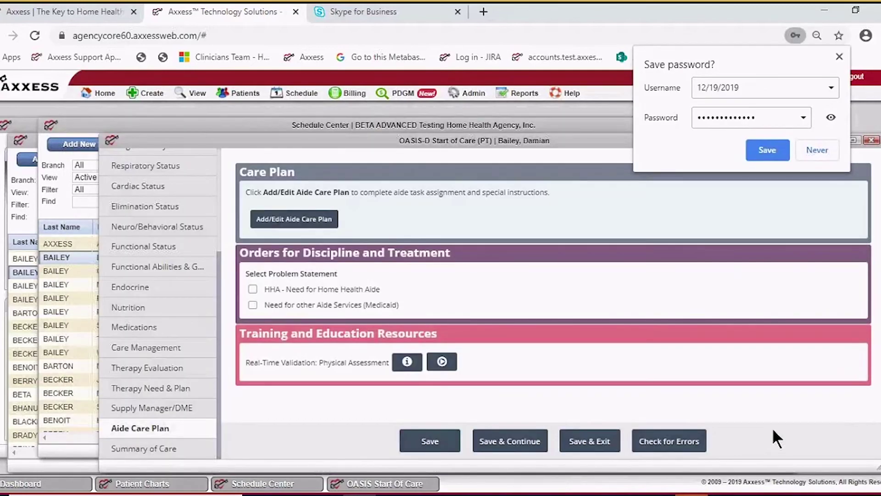
{"action": "left_click", "coordinate": [768, 147]}
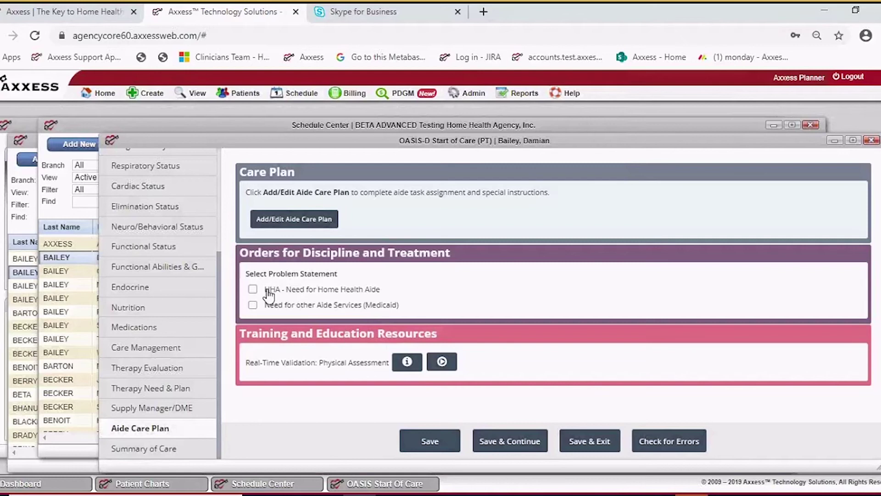
- Select the HHA - Need for Home Health Aide problem statement to view its interventions and goals, and clear it again
{"action": "left_click", "coordinate": [252, 290]}
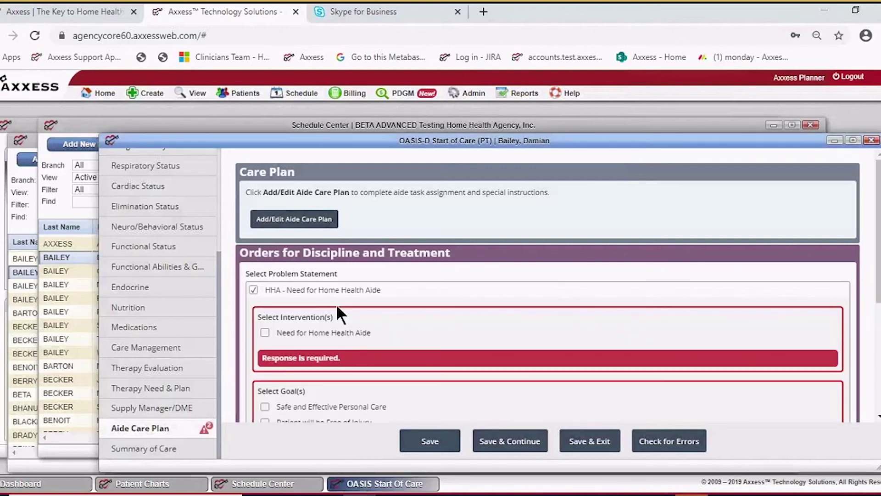
{"action": "left_click", "coordinate": [253, 290]}
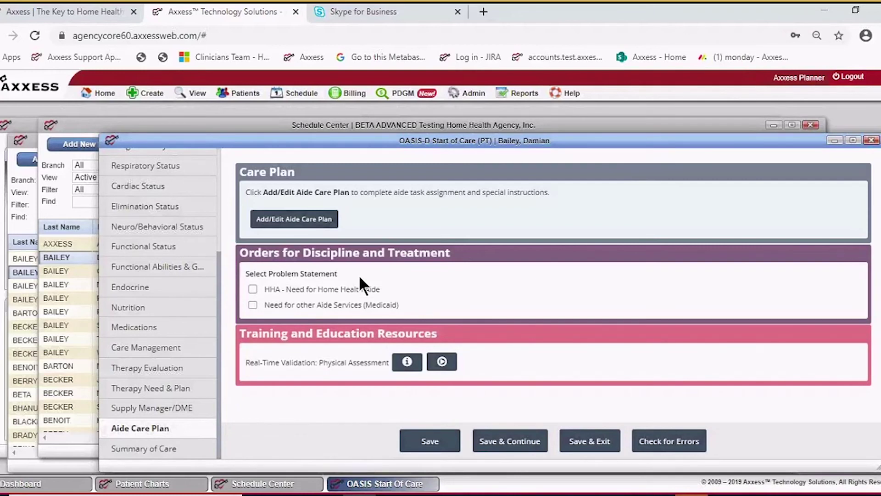
- Open the Summary of Care section, dismiss the save notifications and mark the face-to-face information as incomplete
{"action": "left_click", "coordinate": [183, 449]}
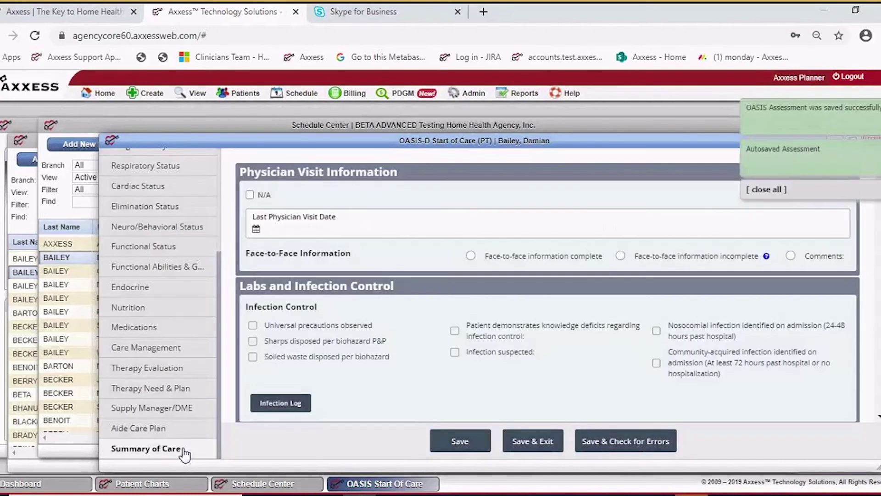
{"action": "left_click", "coordinate": [774, 190]}
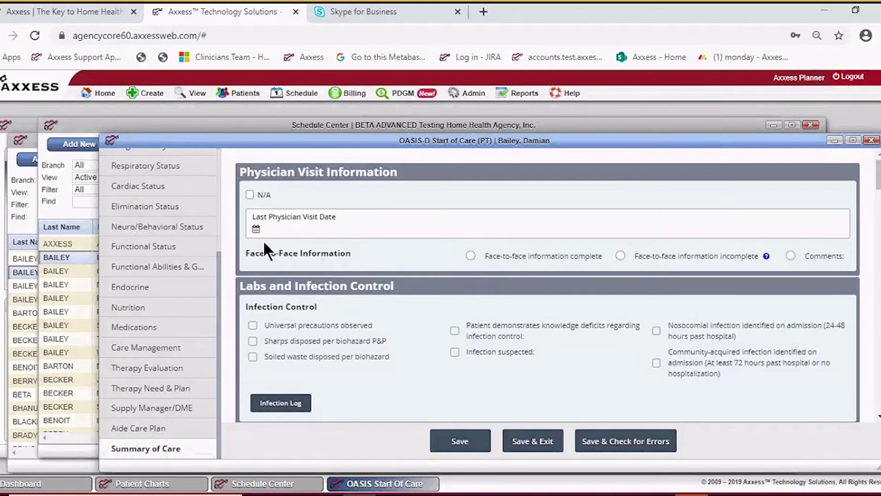
{"action": "left_click", "coordinate": [471, 254]}
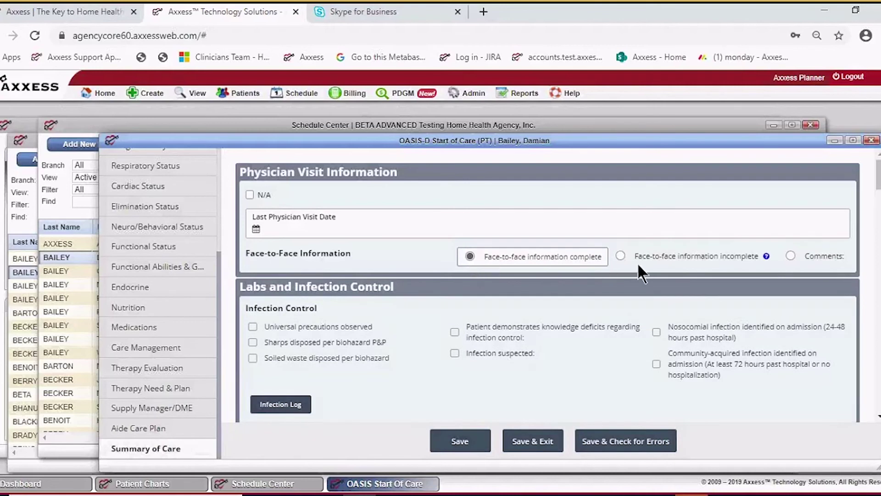
{"action": "left_click", "coordinate": [620, 256]}
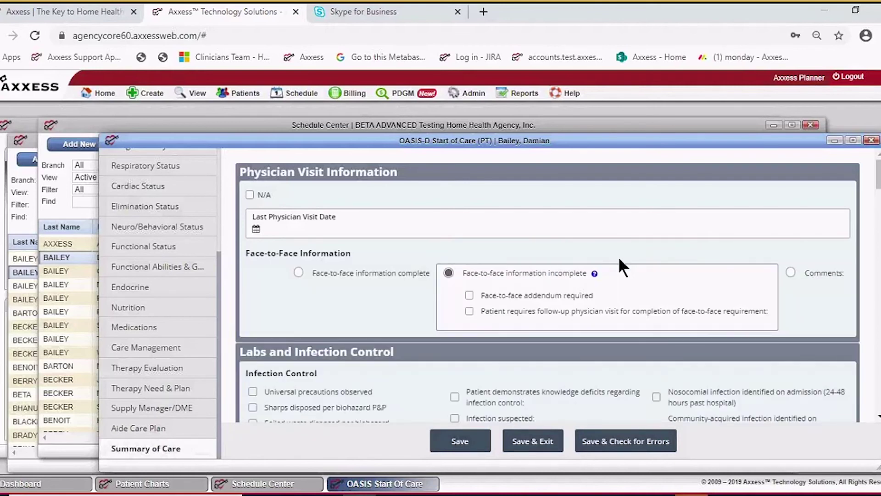
- Record that a face-to-face addendum and a follow-up physician visit are required, and that the patient was instructed on the Face to Face regulation
{"action": "left_click", "coordinate": [469, 296]}
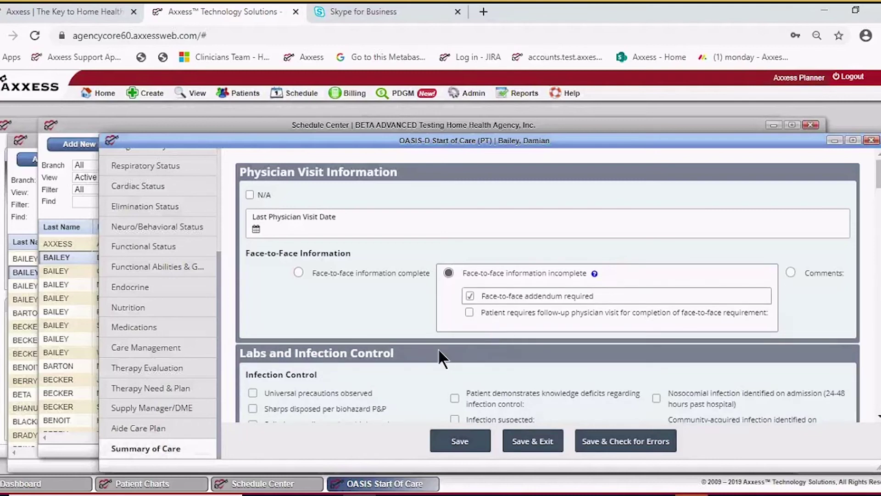
{"action": "left_click", "coordinate": [469, 313]}
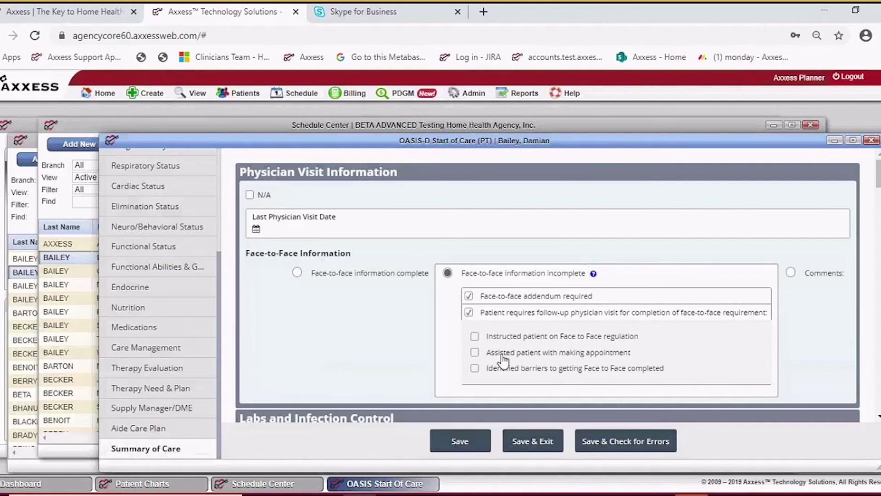
{"action": "left_click", "coordinate": [476, 338]}
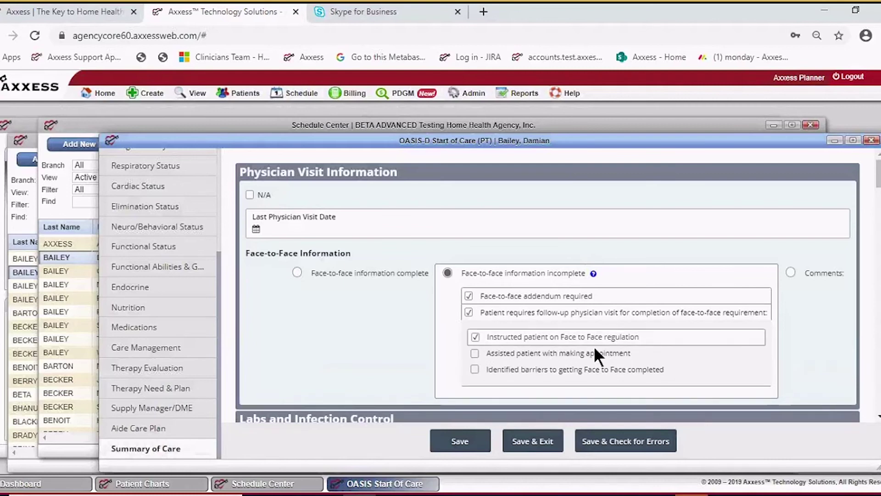
- Examine the Labs and Infection Control, Patient Rights, Care Coordination and Plan of Care Review fields of the Summary of Care
{"action": "scroll", "coordinate": [502, 340], "scroll_direction": "down", "scroll_amount": 3}
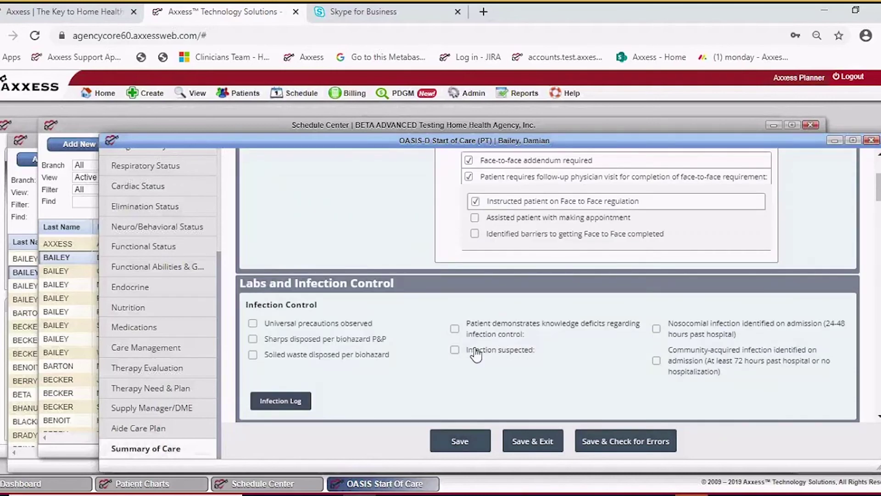
{"action": "scroll", "coordinate": [466, 344], "scroll_direction": "down", "scroll_amount": 3}
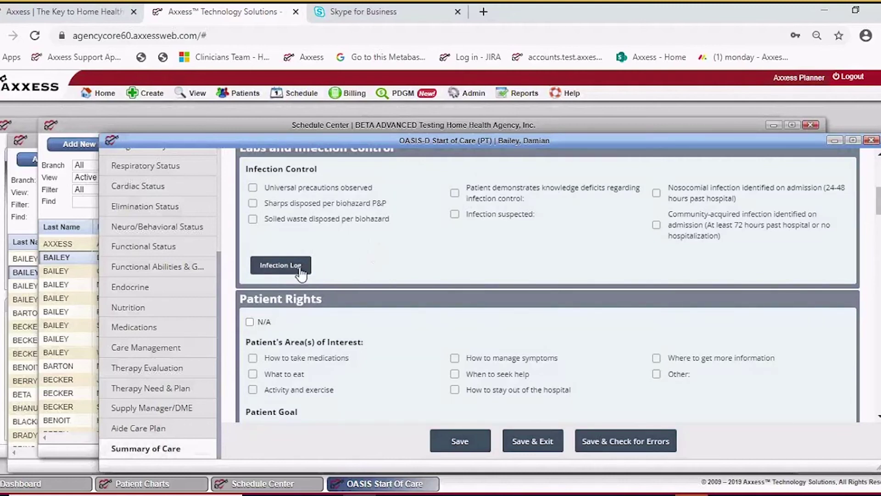
{"action": "scroll", "coordinate": [393, 258], "scroll_direction": "down", "scroll_amount": 3}
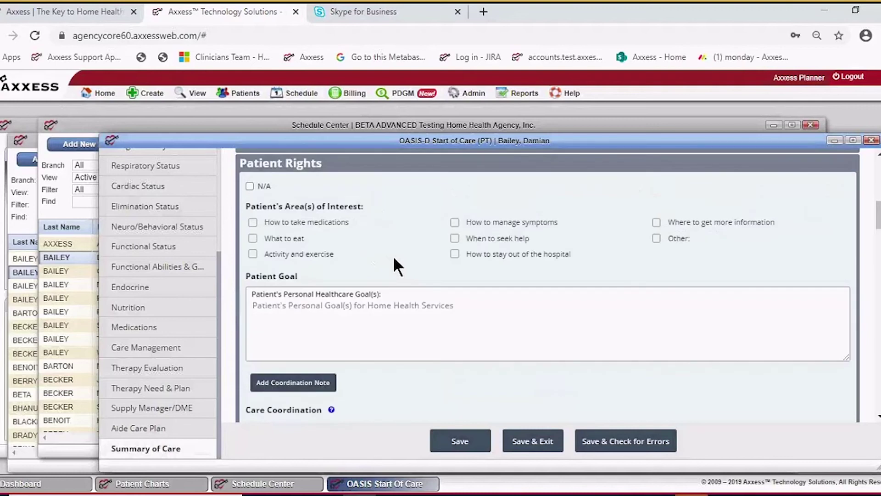
{"action": "scroll", "coordinate": [395, 265], "scroll_direction": "down", "scroll_amount": 3}
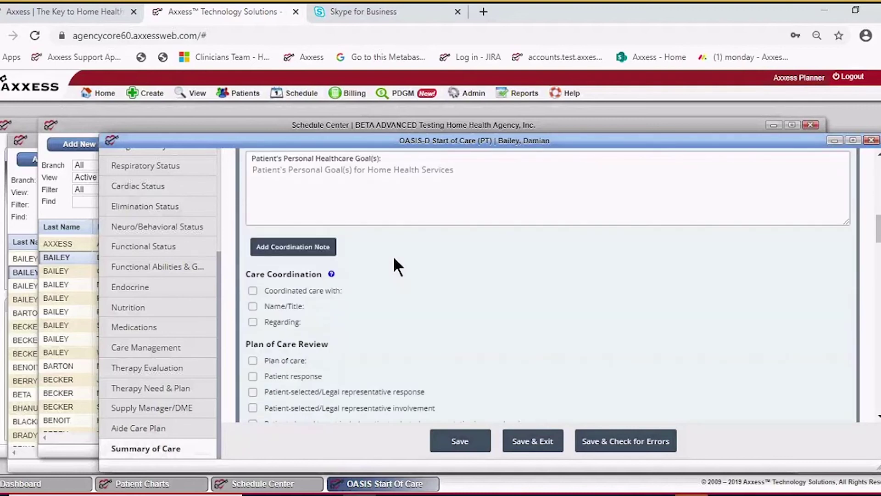
{"action": "scroll", "coordinate": [374, 267], "scroll_direction": "up", "scroll_amount": 3}
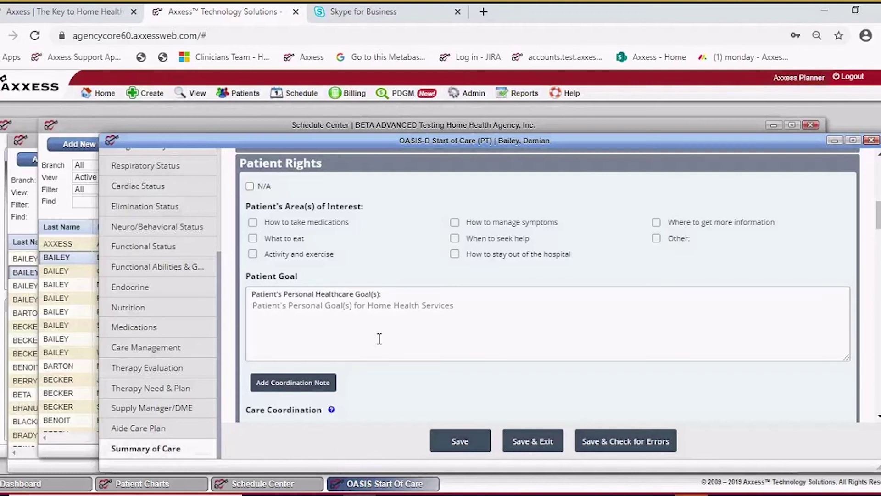
{"action": "scroll", "coordinate": [380, 339], "scroll_direction": "down", "scroll_amount": 3}
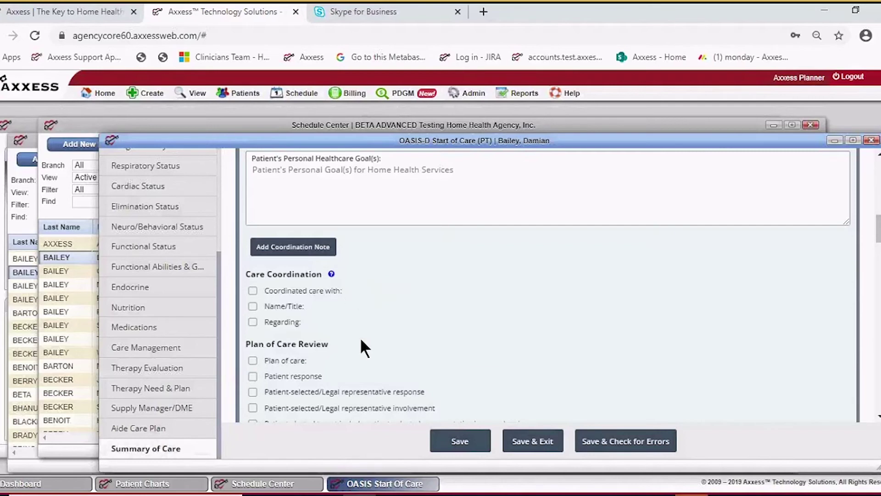
{"action": "scroll", "coordinate": [394, 367], "scroll_direction": "down", "scroll_amount": 3}
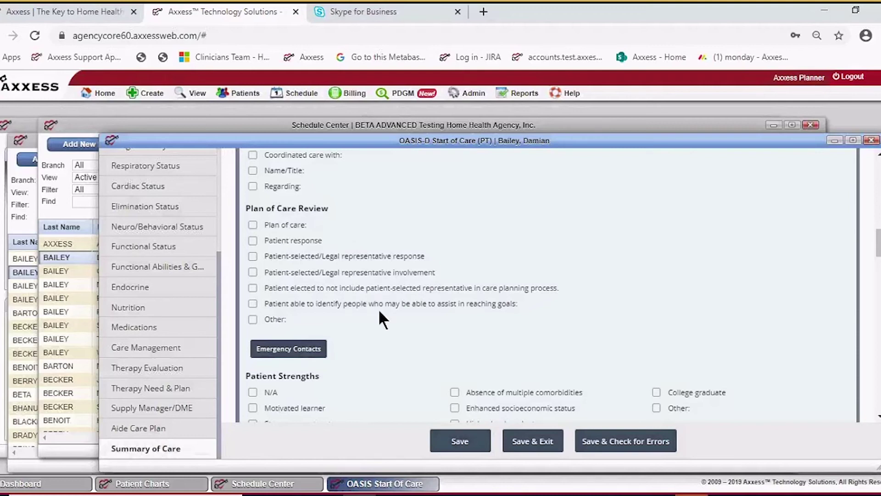
- Open a new coordination note from the Patient Rights section and cancel it
{"action": "scroll", "coordinate": [389, 298], "scroll_direction": "up", "scroll_amount": 3}
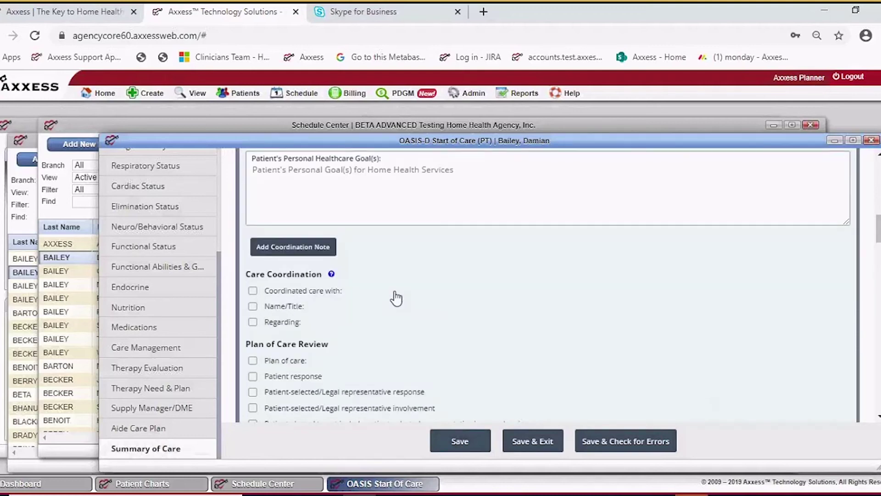
{"action": "left_click", "coordinate": [320, 248]}
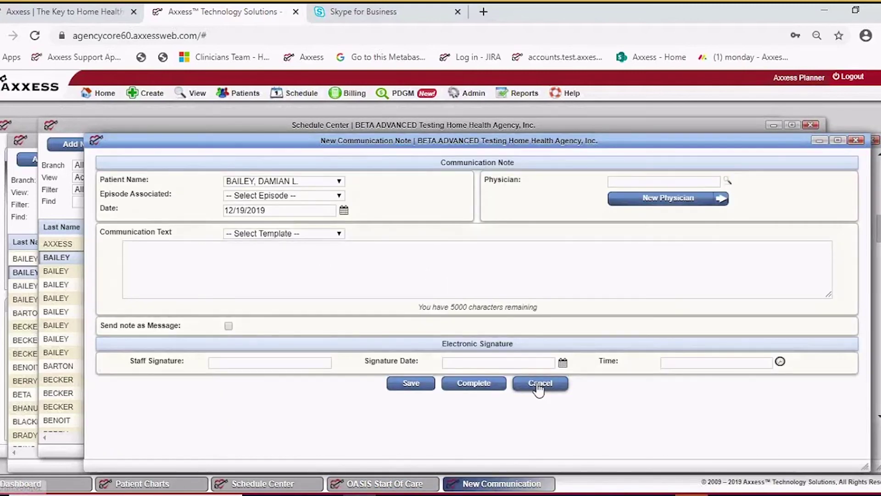
{"action": "left_click", "coordinate": [537, 385]}
- Open the patient's emergency contacts and review the primary contact, additional contact and representative coordination details
{"action": "scroll", "coordinate": [356, 283], "scroll_direction": "up", "scroll_amount": 7}
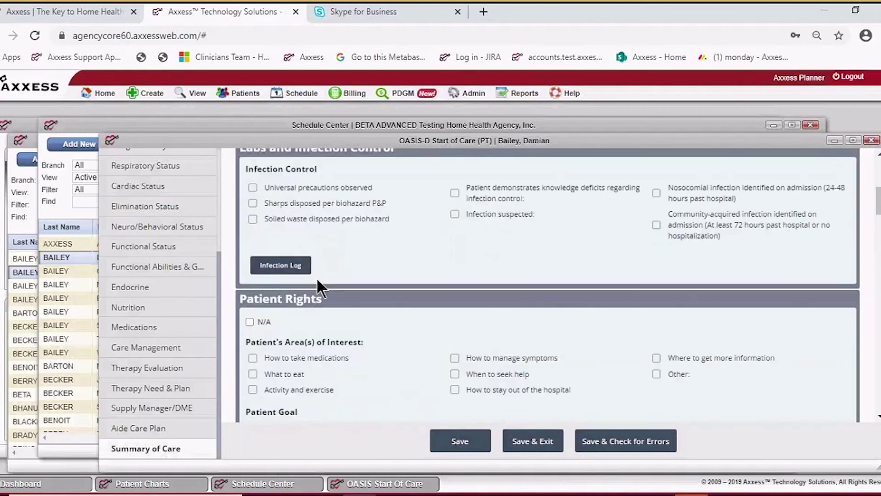
{"action": "scroll", "coordinate": [416, 322], "scroll_direction": "down", "scroll_amount": 2}
{"action": "scroll", "coordinate": [416, 322], "scroll_direction": "down", "scroll_amount": 5}
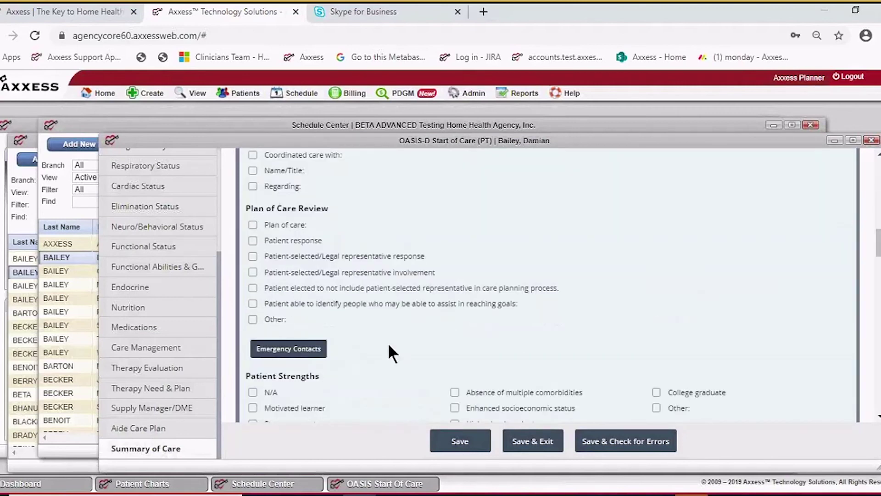
{"action": "left_click", "coordinate": [305, 349]}
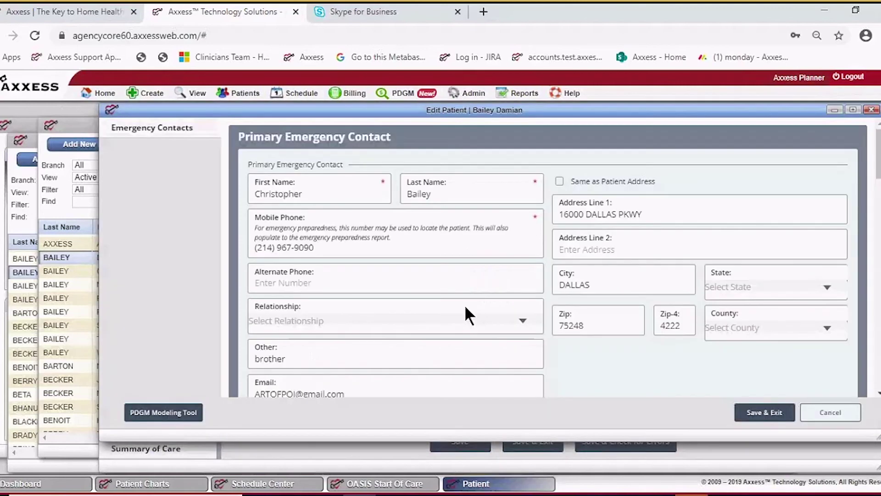
{"action": "scroll", "coordinate": [475, 306], "scroll_direction": "down", "scroll_amount": 2}
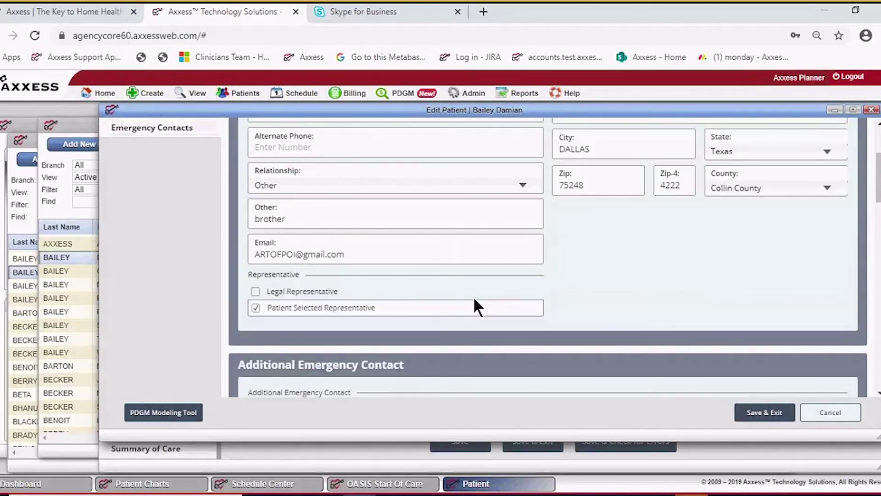
{"action": "scroll", "coordinate": [475, 307], "scroll_direction": "down", "scroll_amount": 10}
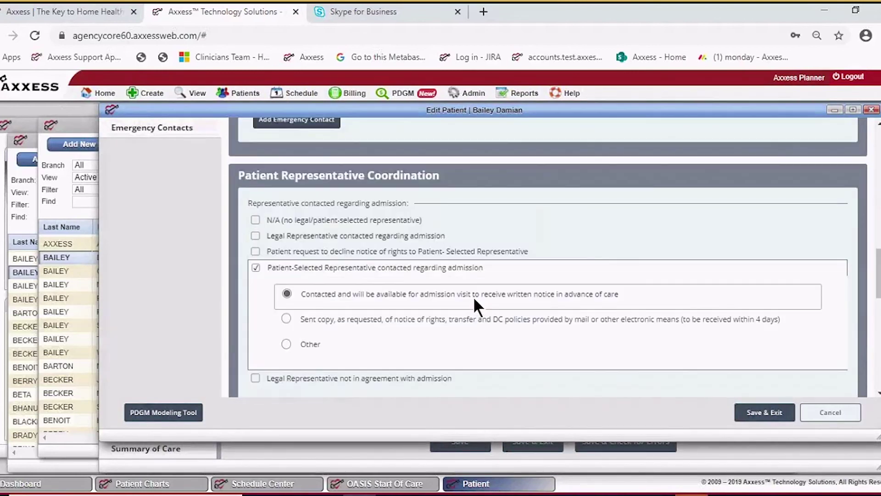
{"action": "scroll", "coordinate": [476, 307], "scroll_direction": "up", "scroll_amount": 2}
{"action": "scroll", "coordinate": [479, 298], "scroll_direction": "up", "scroll_amount": 6}
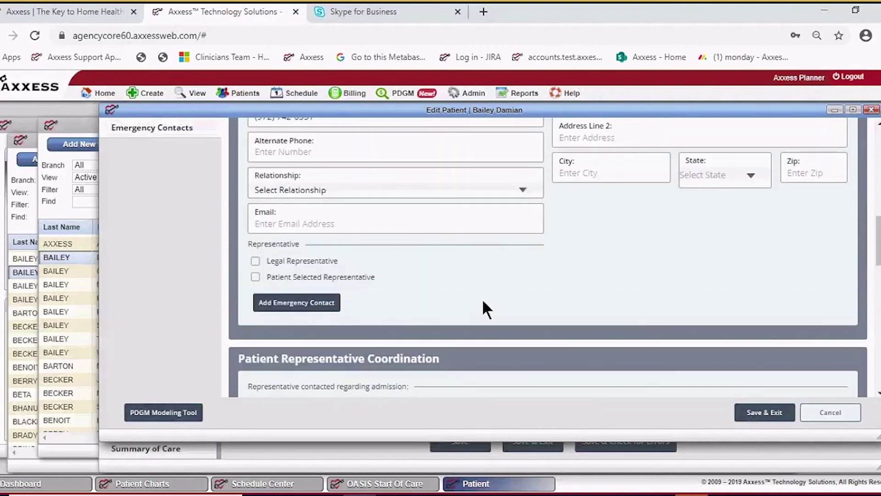
{"action": "scroll", "coordinate": [482, 301], "scroll_direction": "up", "scroll_amount": 3}
{"action": "scroll", "coordinate": [481, 306], "scroll_direction": "down", "scroll_amount": 5}
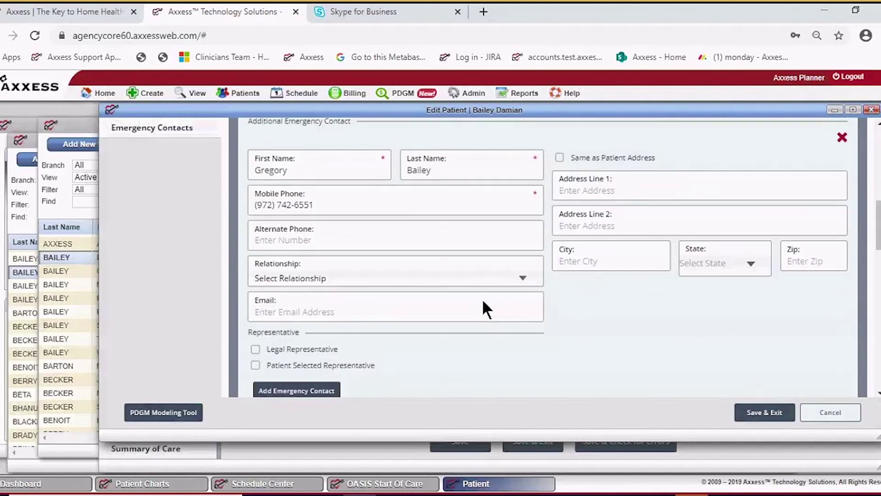
- Add blank additional emergency contacts and delete them again, confirming the deletions
{"action": "left_click", "coordinate": [296, 259]}
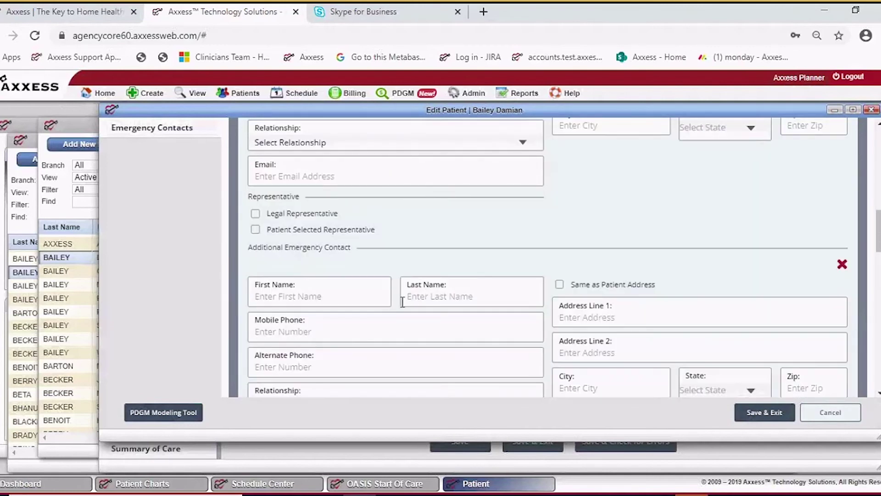
{"action": "scroll", "coordinate": [403, 301], "scroll_direction": "down", "scroll_amount": 5}
{"action": "scroll", "coordinate": [402, 301], "scroll_direction": "down", "scroll_amount": 1}
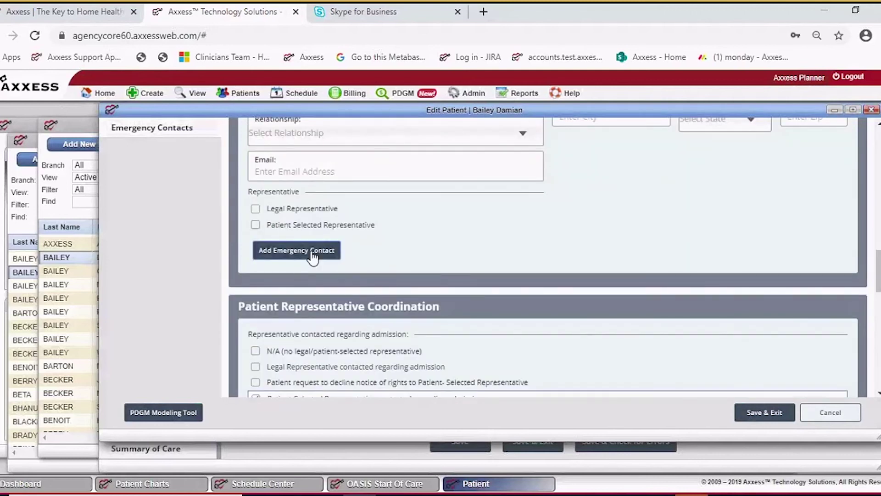
{"action": "scroll", "coordinate": [851, 175], "scroll_direction": "up", "scroll_amount": 3}
{"action": "left_click", "coordinate": [842, 125]}
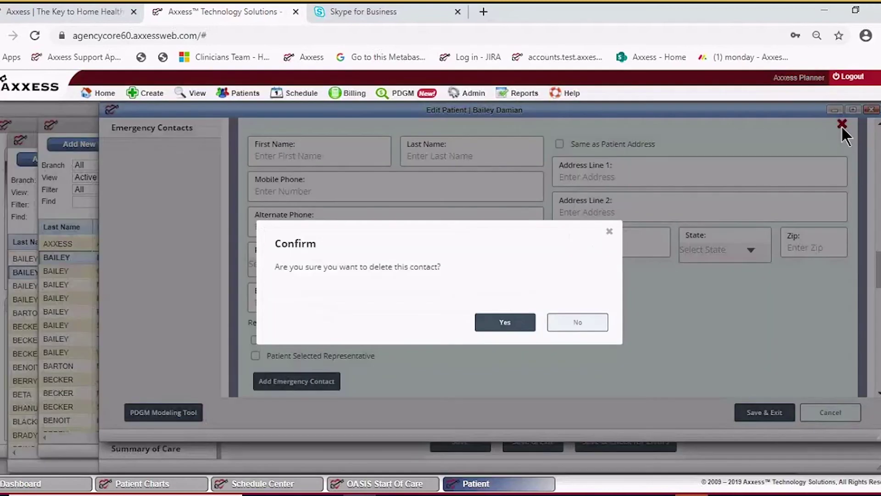
{"action": "left_click", "coordinate": [509, 325]}
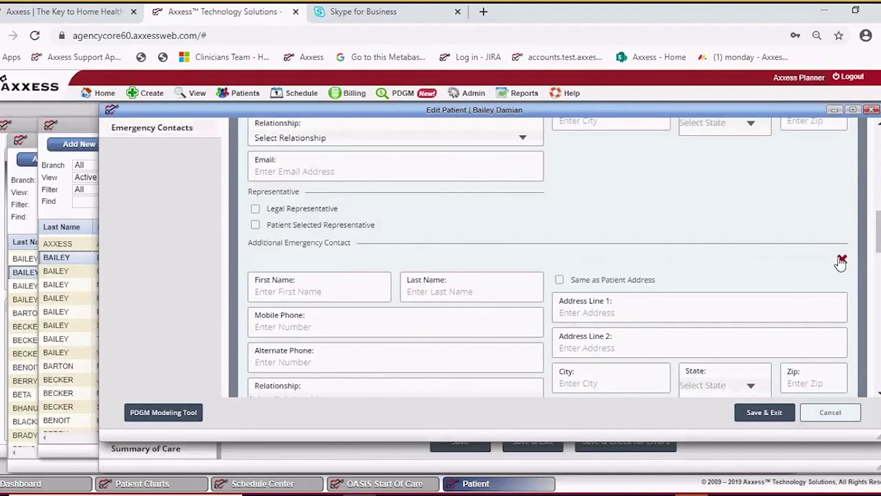
{"action": "left_click", "coordinate": [841, 259]}
{"action": "key", "text": "Return"}
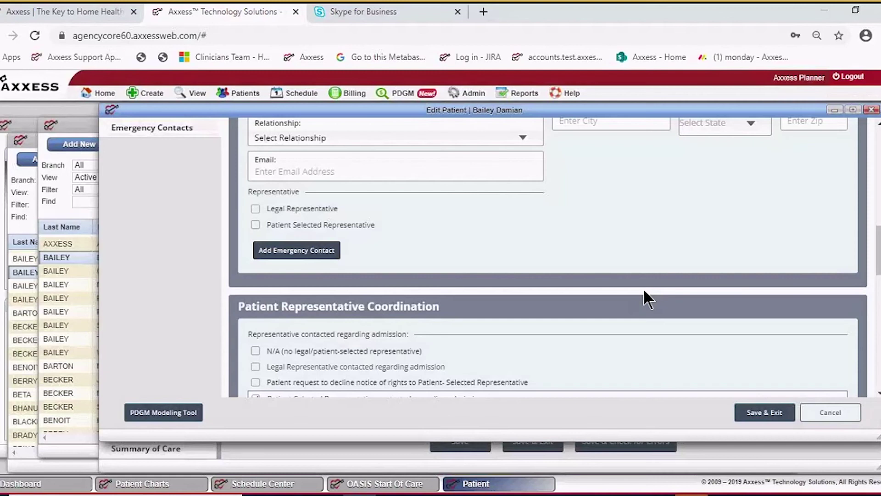
- Review the CAHPS Survey contact fields, save the emergency contact information and return to the assessment
{"action": "scroll", "coordinate": [597, 289], "scroll_direction": "down", "scroll_amount": 8}
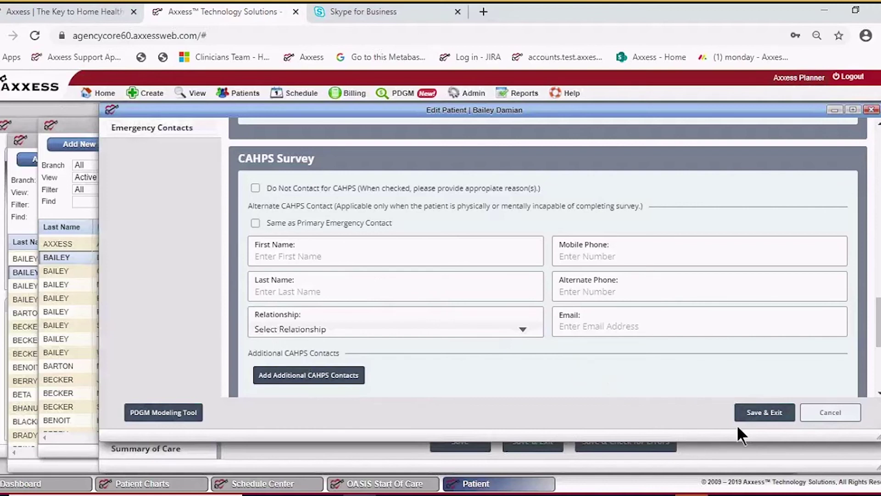
{"action": "left_click", "coordinate": [762, 411]}
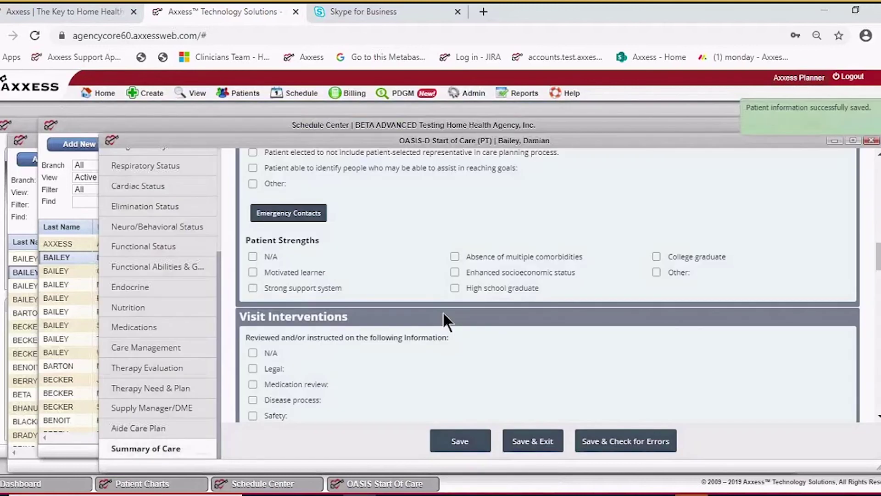
- Select Legal under Visit Interventions to view its patient rights options, and clear it again
{"action": "scroll", "coordinate": [443, 312], "scroll_direction": "down", "scroll_amount": 3}
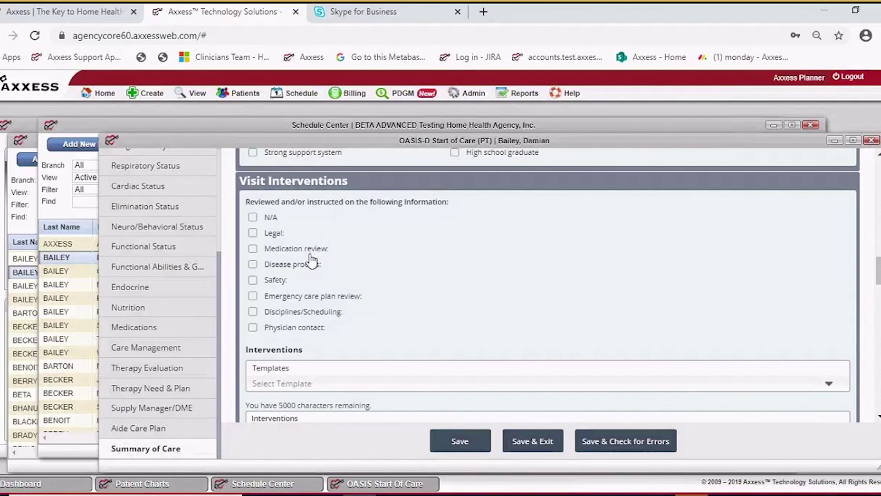
{"action": "left_click", "coordinate": [253, 233]}
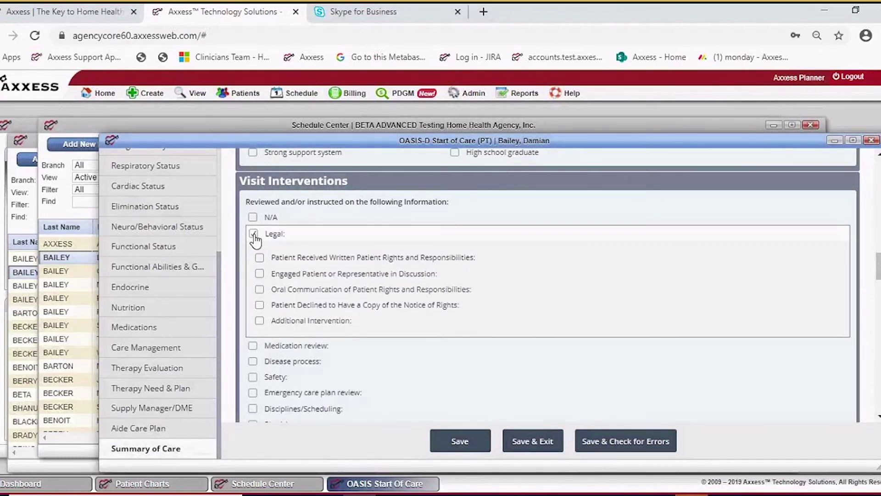
{"action": "left_click", "coordinate": [253, 234]}
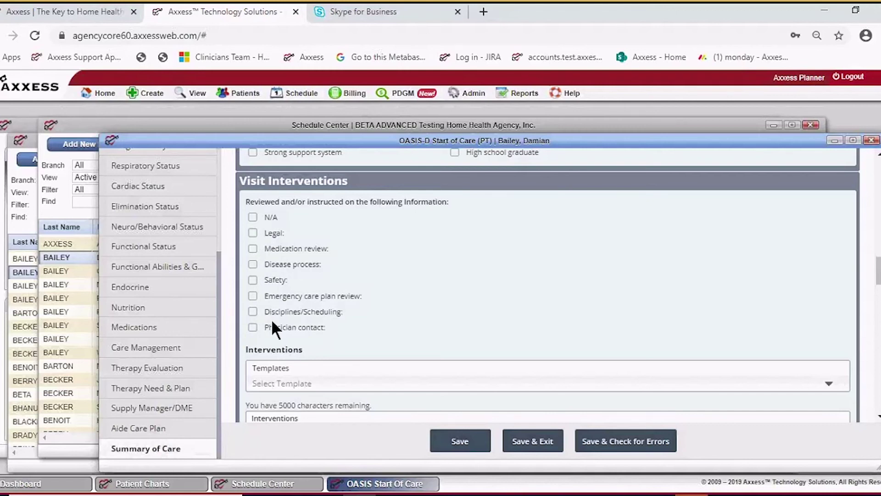
- Look through the available Interventions templates and close the list without choosing one
{"action": "scroll", "coordinate": [365, 299], "scroll_direction": "down", "scroll_amount": 5}
{"action": "scroll", "coordinate": [368, 293], "scroll_direction": "up", "scroll_amount": 5}
{"action": "left_click", "coordinate": [878, 417]}
{"action": "left_click", "coordinate": [878, 418]}
{"action": "left_click", "coordinate": [879, 418]}
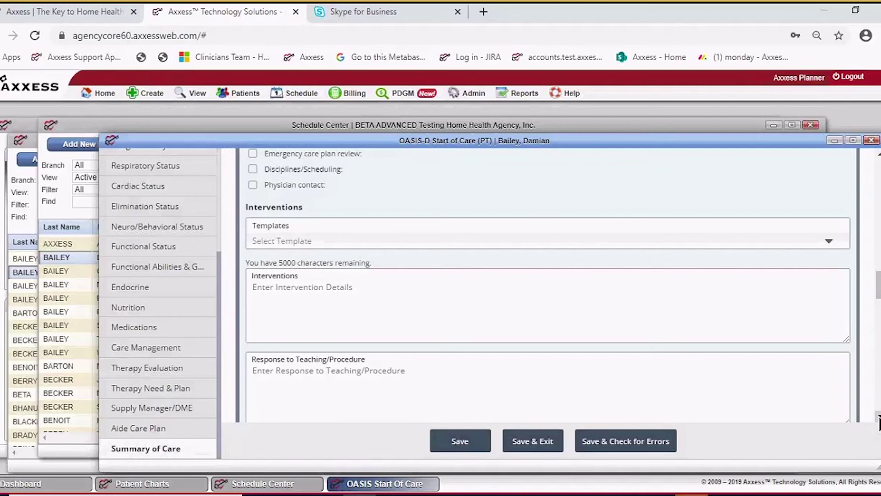
{"action": "left_click", "coordinate": [879, 418]}
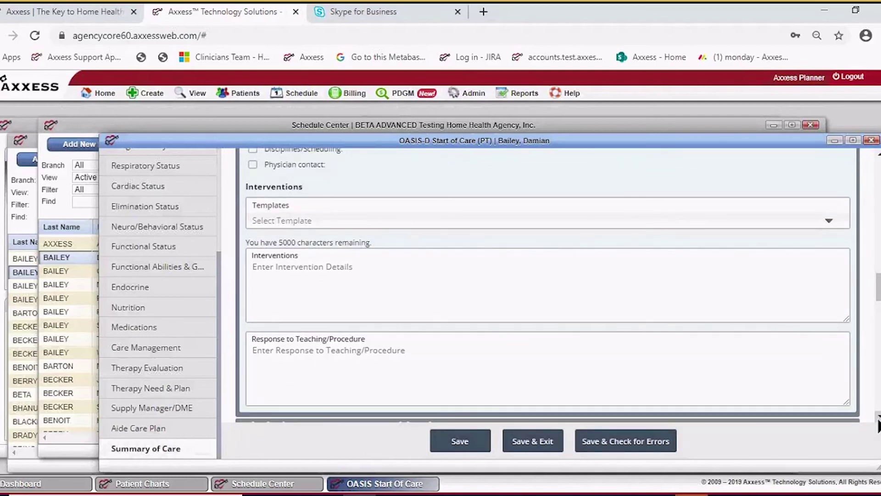
{"action": "left_click", "coordinate": [281, 223]}
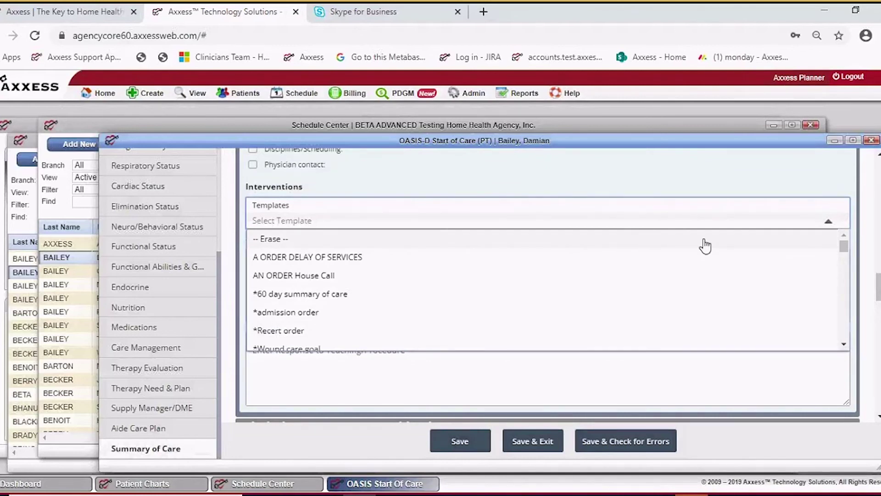
{"action": "left_click", "coordinate": [828, 222]}
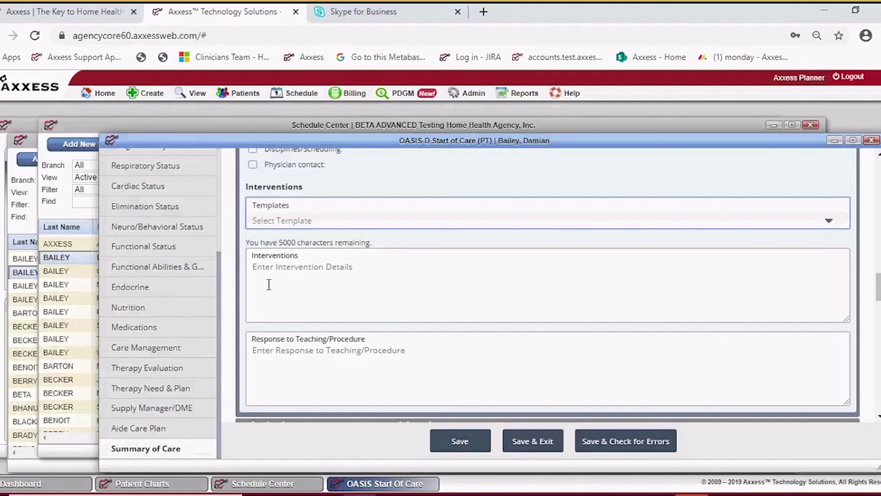
- Examine the Interventions, Response to Teaching/Procedure and Admission Summary/F2F Addendum narrative fields
{"action": "left_click", "coordinate": [274, 264]}
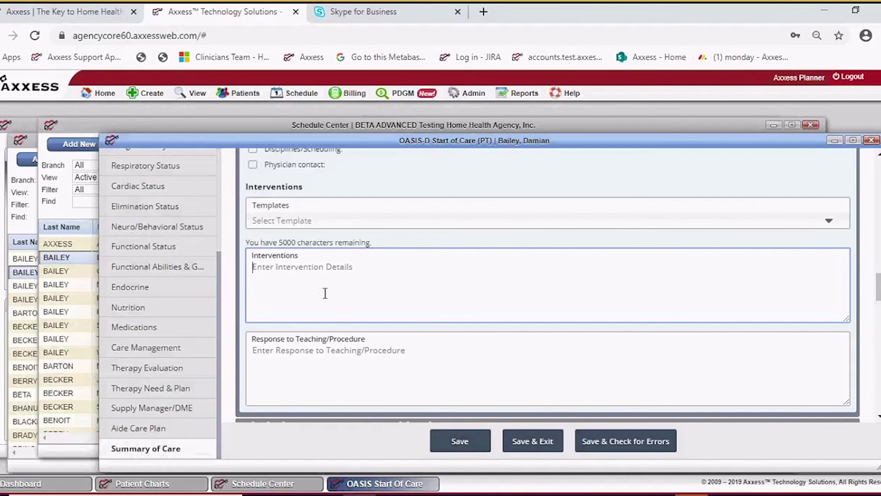
{"action": "scroll", "coordinate": [325, 293], "scroll_direction": "up", "scroll_amount": 4}
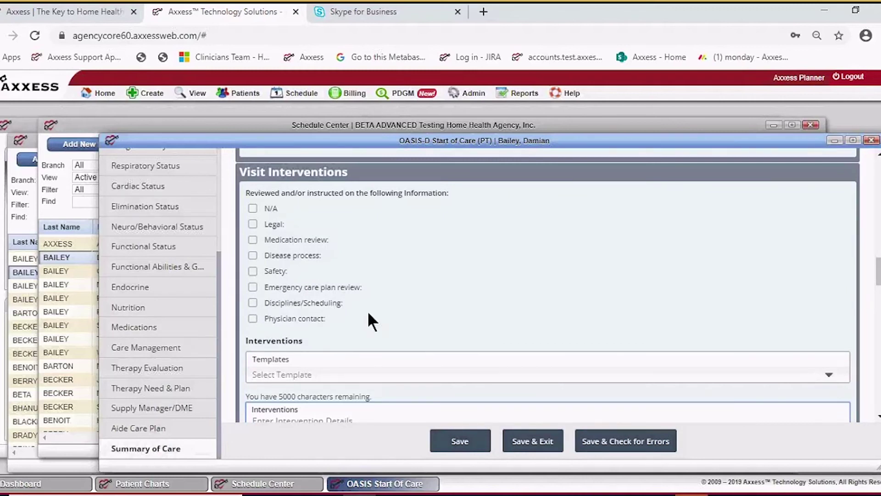
{"action": "scroll", "coordinate": [367, 310], "scroll_direction": "down", "scroll_amount": 6}
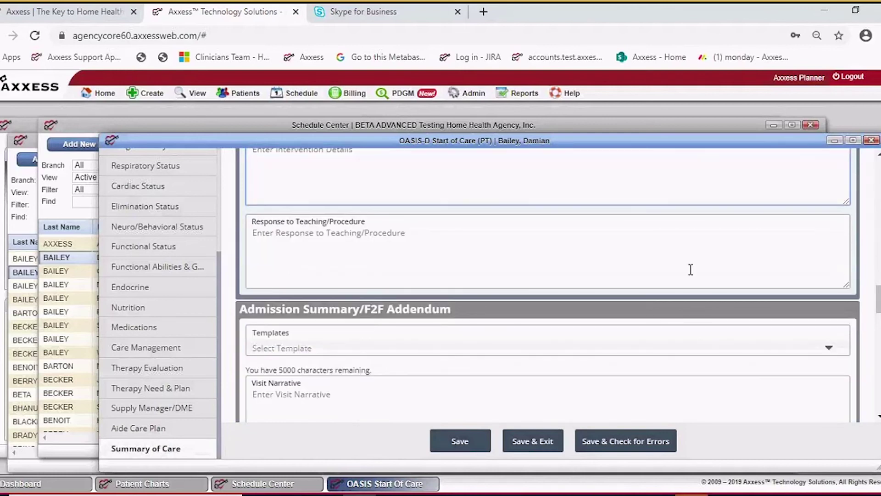
{"action": "scroll", "coordinate": [547, 284], "scroll_direction": "up", "scroll_amount": 1}
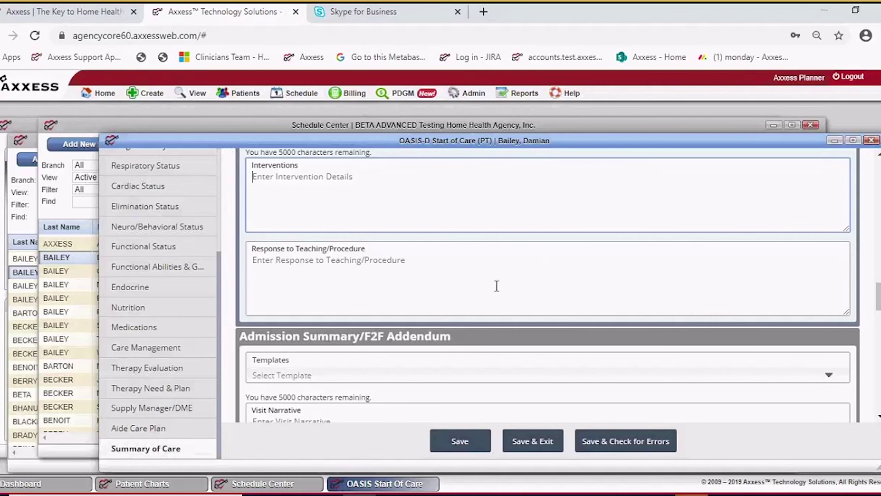
{"action": "scroll", "coordinate": [489, 282], "scroll_direction": "down", "scroll_amount": 3}
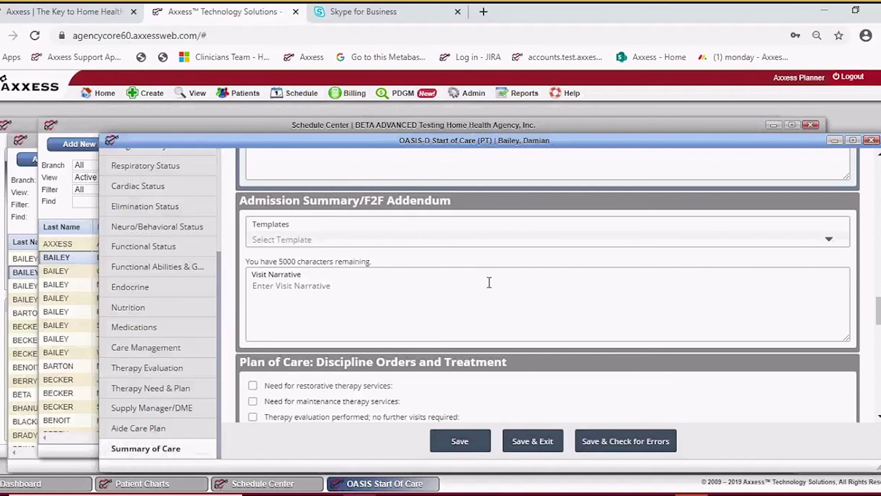
- Examine the Interventions, Response to Teaching/Procedure and Admission Summary/F2F Addendum sections once more
{"action": "scroll", "coordinate": [567, 295], "scroll_direction": "down", "scroll_amount": 1}
{"action": "scroll", "coordinate": [569, 301], "scroll_direction": "up", "scroll_amount": 1}
{"action": "scroll", "coordinate": [566, 299], "scroll_direction": "down", "scroll_amount": 3}
{"action": "scroll", "coordinate": [562, 308], "scroll_direction": "up", "scroll_amount": 3}
{"action": "scroll", "coordinate": [562, 300], "scroll_direction": "up", "scroll_amount": 3}
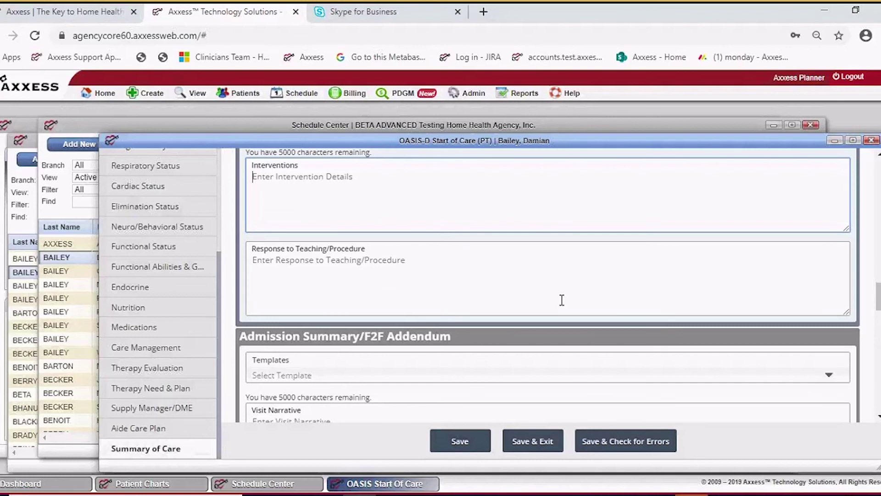
{"action": "scroll", "coordinate": [562, 299], "scroll_direction": "up", "scroll_amount": 3}
{"action": "scroll", "coordinate": [561, 300], "scroll_direction": "down", "scroll_amount": 3}
{"action": "scroll", "coordinate": [562, 299], "scroll_direction": "down", "scroll_amount": 3}
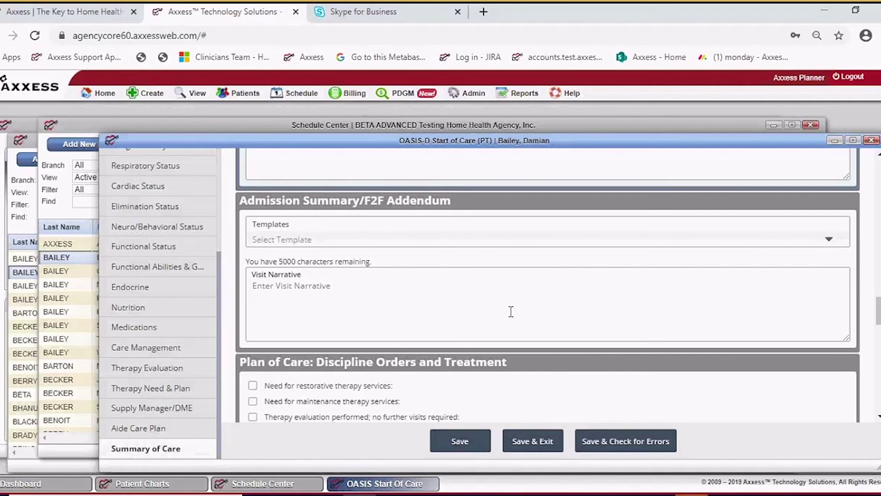
- Examine the Plan of Care sections for discipline orders, rehabilitation potential, discharge plans and accepted frequency formats
{"action": "scroll", "coordinate": [511, 315], "scroll_direction": "down", "scroll_amount": 3}
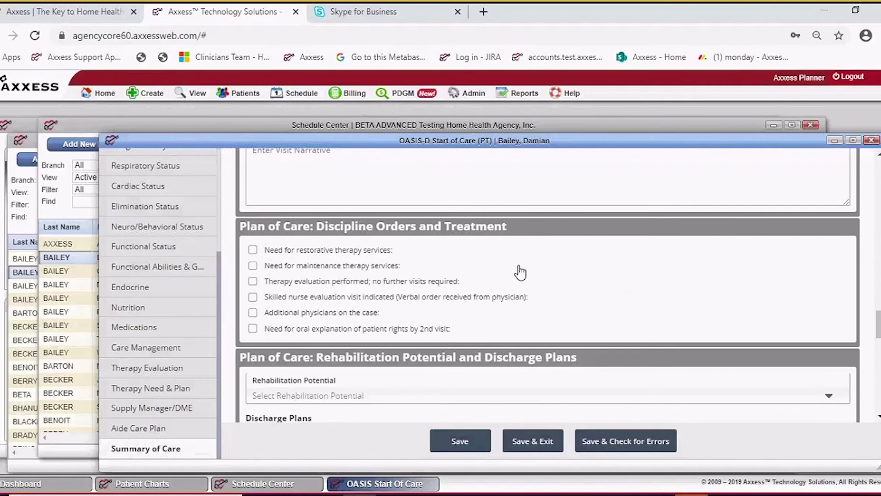
{"action": "scroll", "coordinate": [519, 273], "scroll_direction": "down", "scroll_amount": 3}
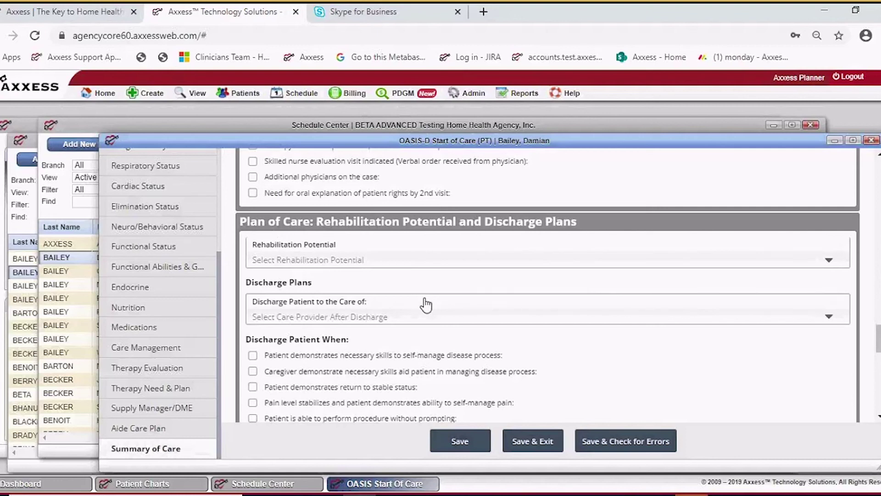
{"action": "scroll", "coordinate": [426, 304], "scroll_direction": "down", "scroll_amount": 3}
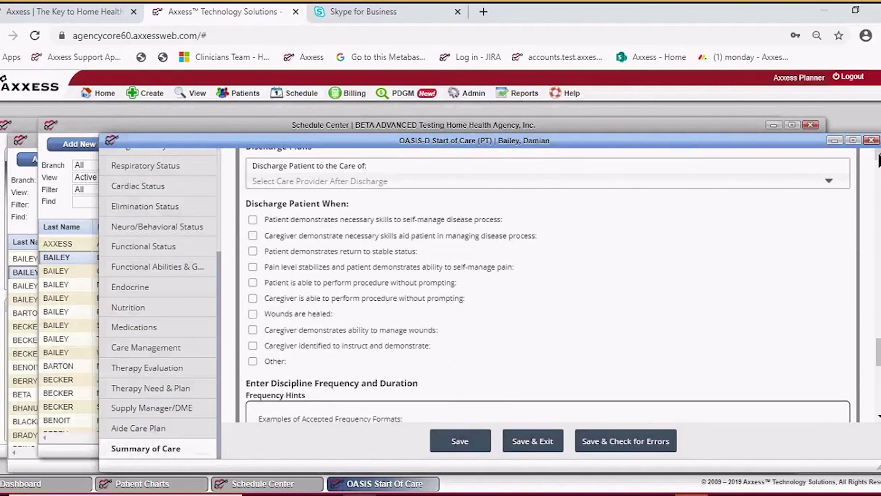
{"action": "left_click", "coordinate": [878, 156]}
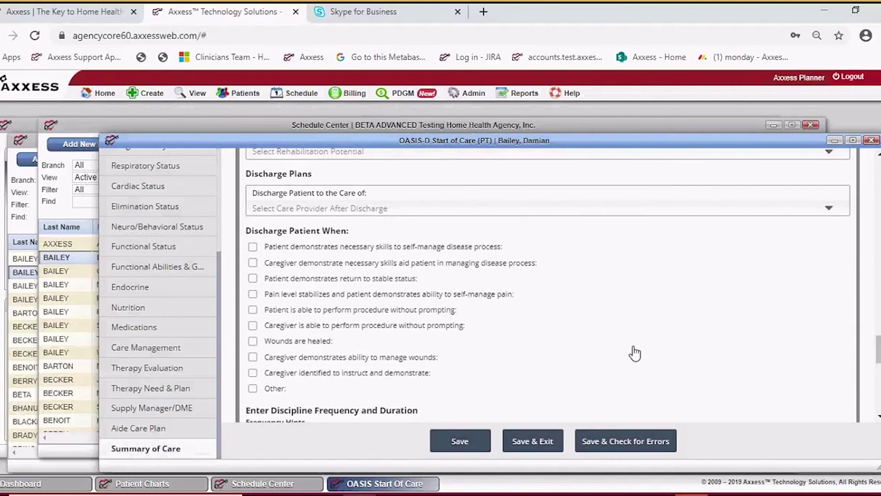
{"action": "scroll", "coordinate": [635, 353], "scroll_direction": "down", "scroll_amount": 7}
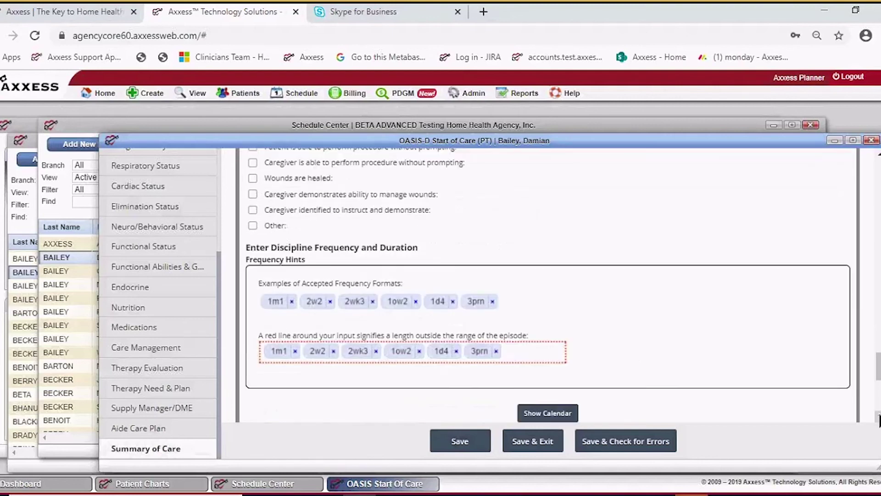
- Show the episode calendar above the discipline frequency fields to view its weeks, and hide it again
{"action": "left_click", "coordinate": [878, 418]}
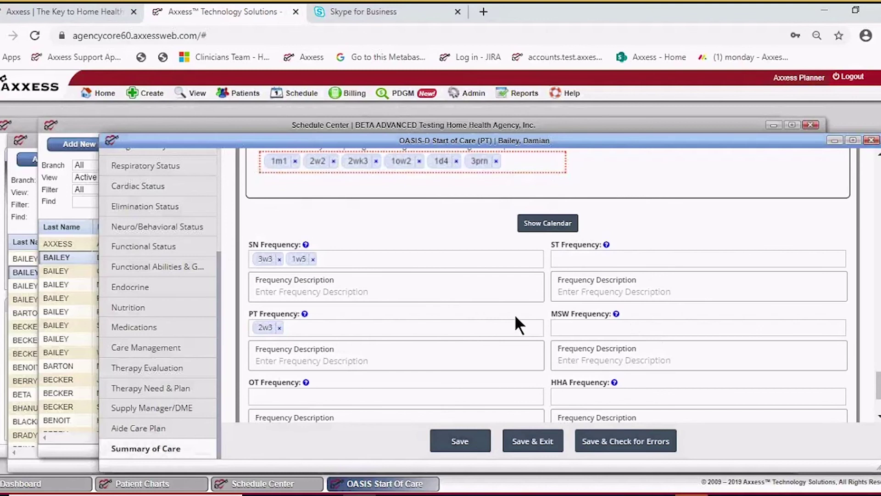
{"action": "left_click", "coordinate": [546, 223]}
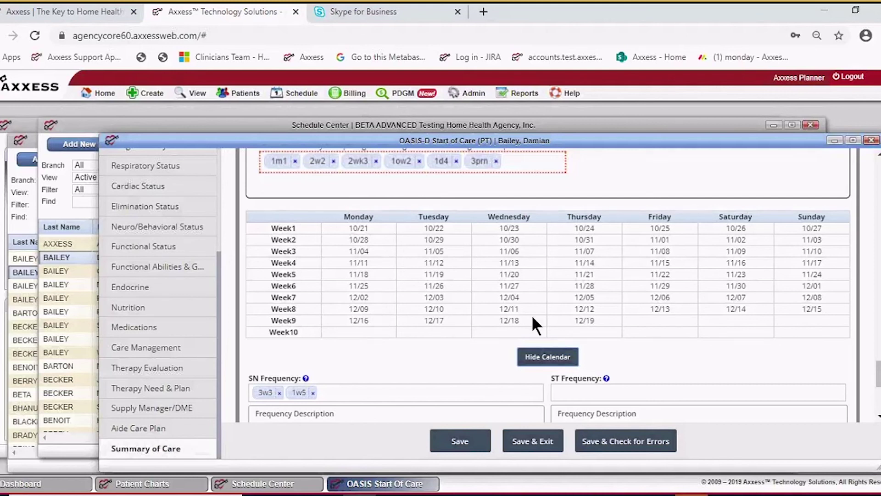
{"action": "left_click", "coordinate": [544, 357]}
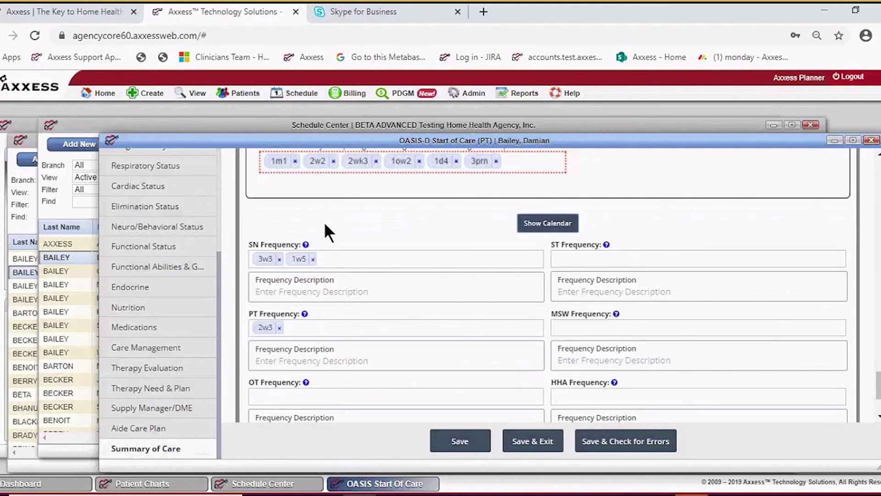
- Add 3prn to the SN Frequency and enter "PRN visits for ....." as its frequency description
{"action": "left_click", "coordinate": [343, 256]}
{"action": "left_click", "coordinate": [272, 294]}
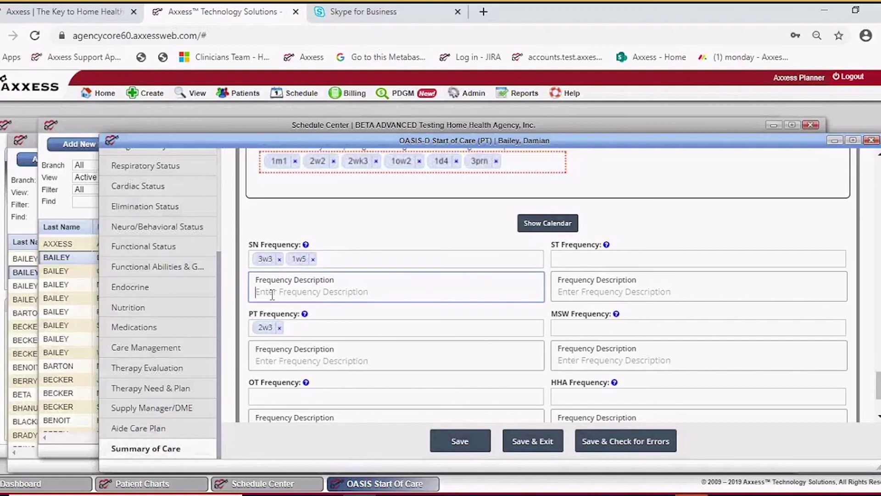
{"action": "type", "text": "PRN"}
{"action": "left_click", "coordinate": [346, 257]}
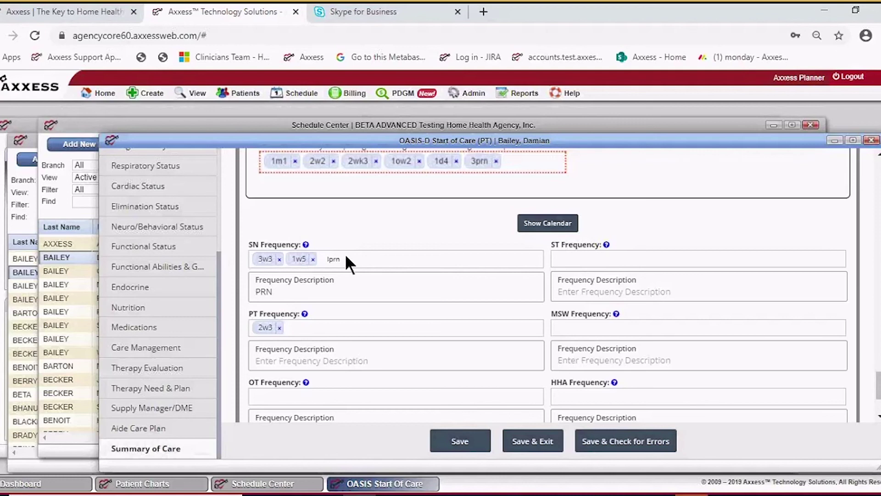
{"action": "left_click", "coordinate": [284, 294]}
{"action": "type", "text": "visits for "}
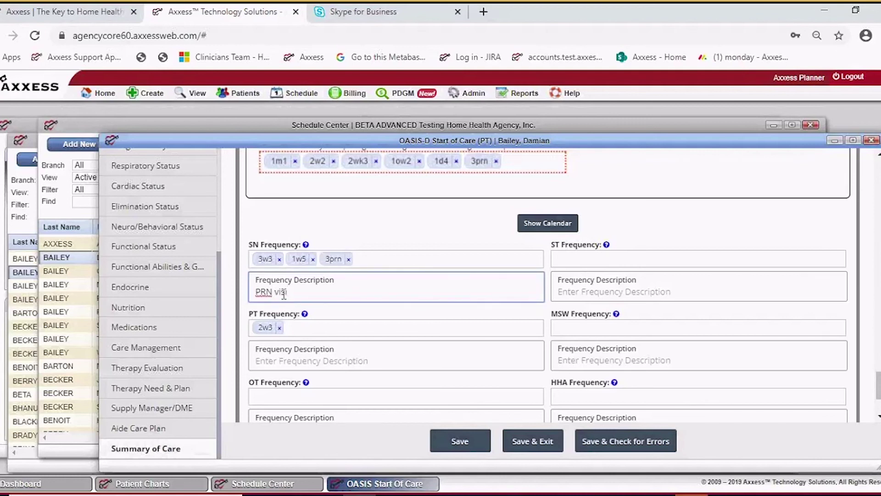
{"action": "type", "text": "....."}
- Enter "effective 12/4/19" as the PT frequency description
{"action": "left_click", "coordinate": [272, 357]}
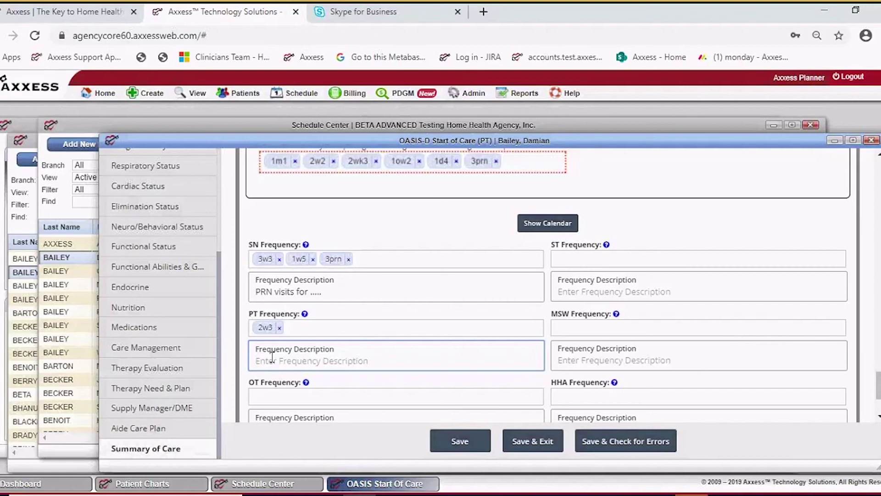
{"action": "type", "text": "effective 12/4"}
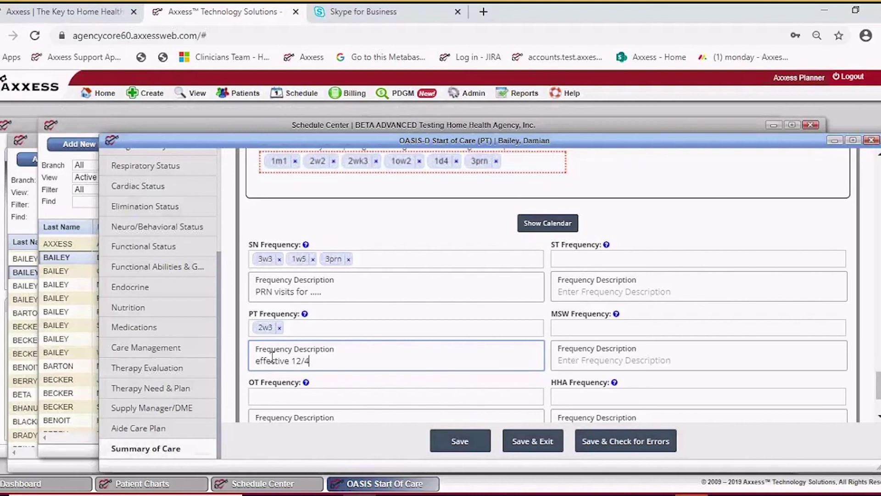
{"action": "type", "text": "/19"}
{"action": "scroll", "coordinate": [440, 381], "scroll_direction": "down", "scroll_amount": 3}
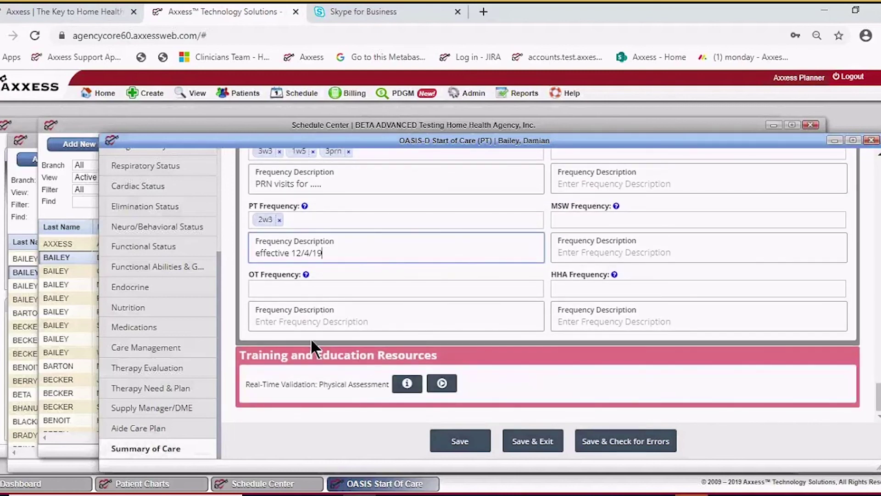
{"action": "scroll", "coordinate": [342, 298], "scroll_direction": "up", "scroll_amount": 3}
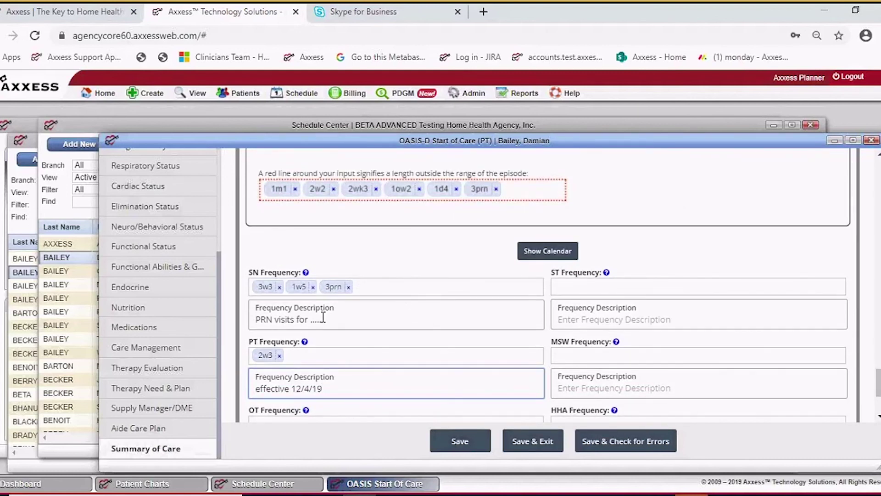
- Save the assessment with an error check and cancel out of the results without finishing
{"action": "scroll", "coordinate": [348, 330], "scroll_direction": "down", "scroll_amount": 3}
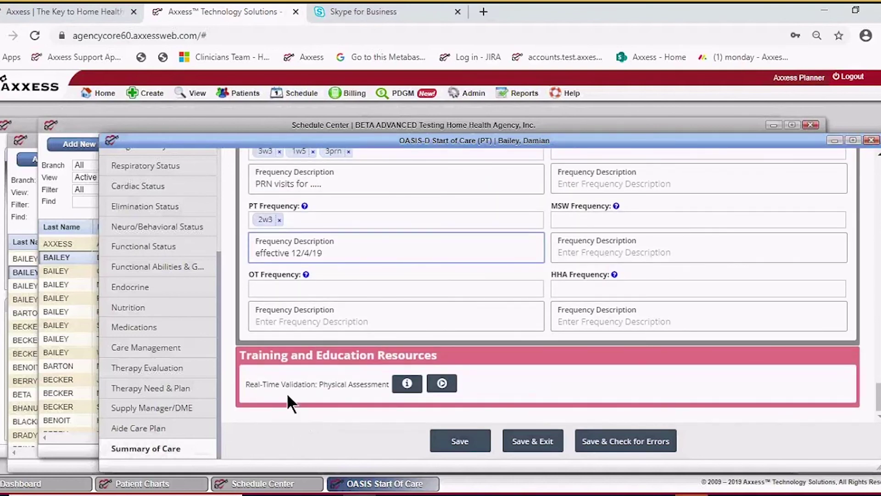
{"action": "left_click", "coordinate": [611, 445]}
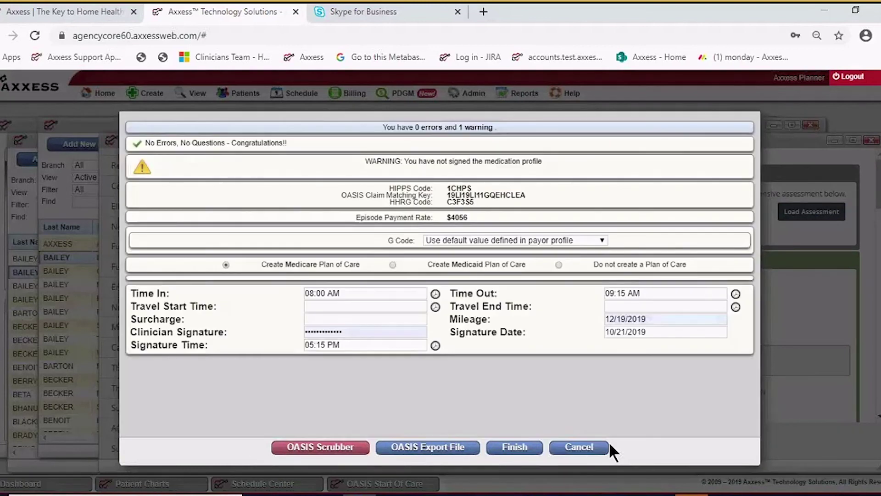
{"action": "left_click", "coordinate": [570, 450]}
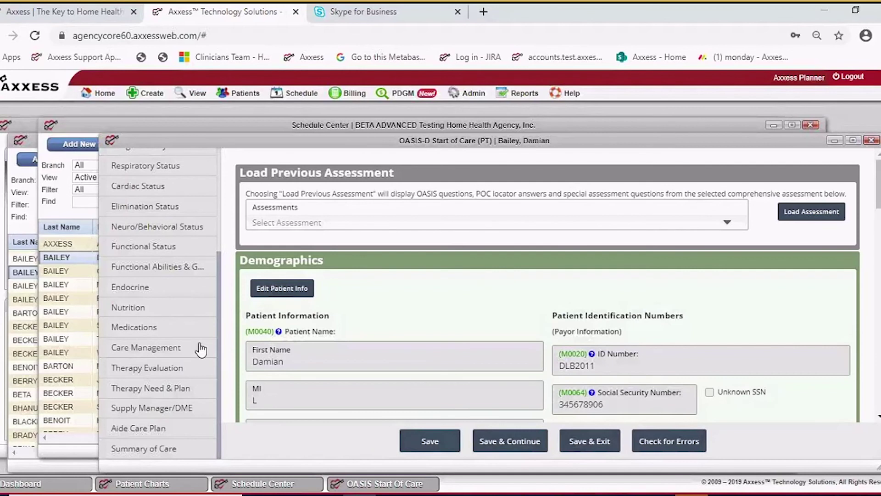
- Clear the M0104 Date of Referral under Dates/Timing and check the assessment for errors
{"action": "scroll", "coordinate": [233, 346], "scroll_direction": "down", "scroll_amount": 6}
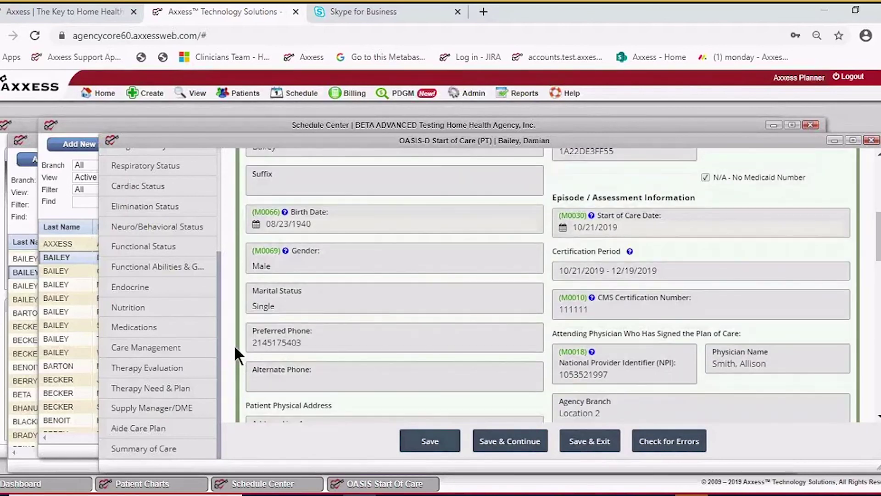
{"action": "scroll", "coordinate": [233, 344], "scroll_direction": "down", "scroll_amount": 10}
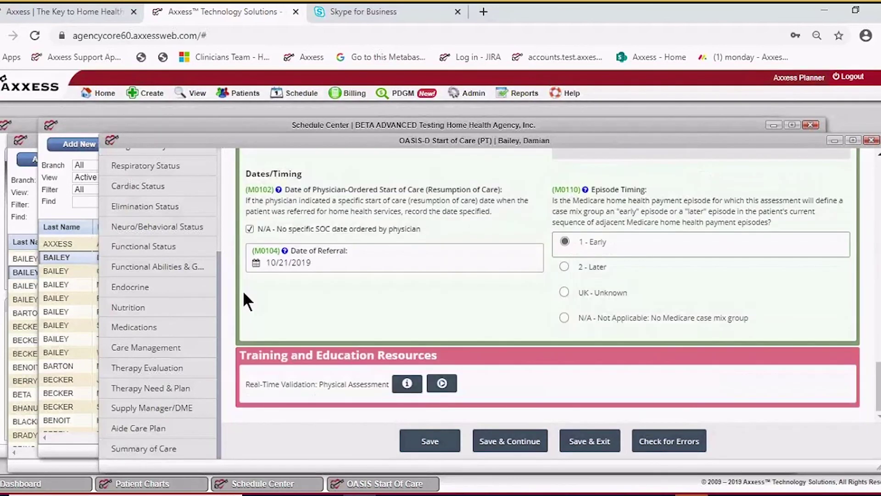
{"action": "left_click", "coordinate": [305, 264]}
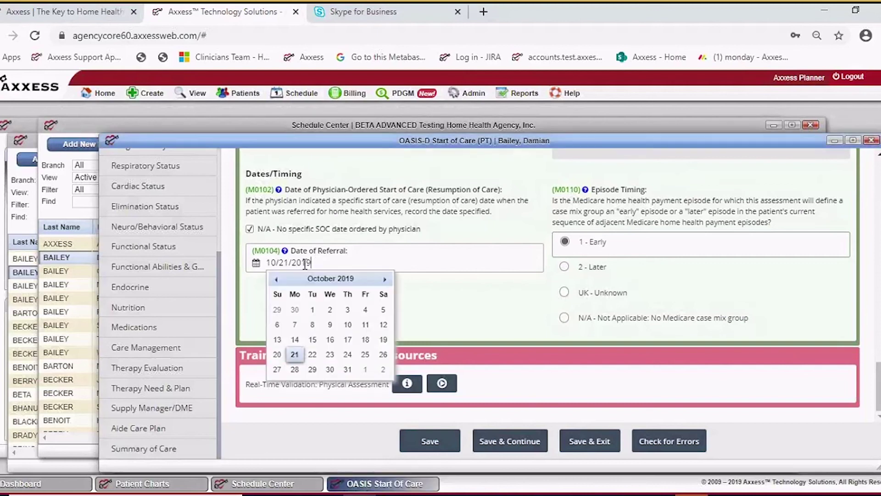
{"action": "left_click_drag", "start_coordinate": [305, 263], "coordinate": [252, 273]}
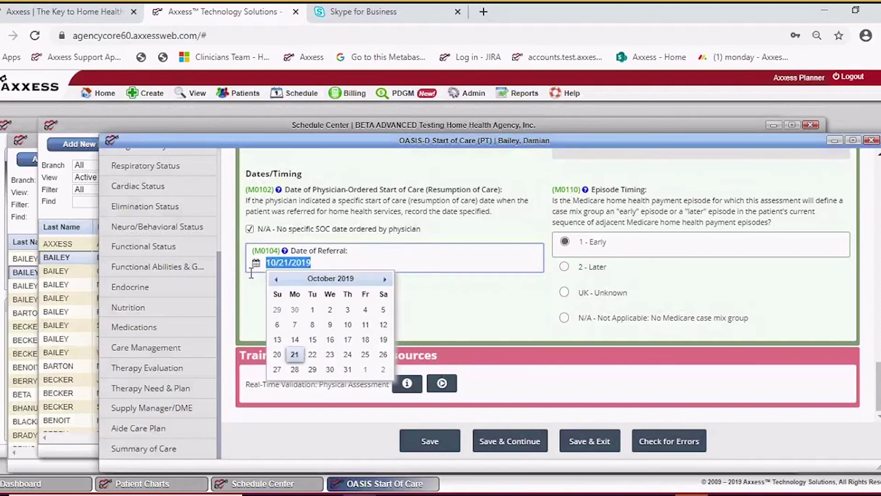
{"action": "key", "text": "BackSpace"}
{"action": "left_click", "coordinate": [675, 443]}
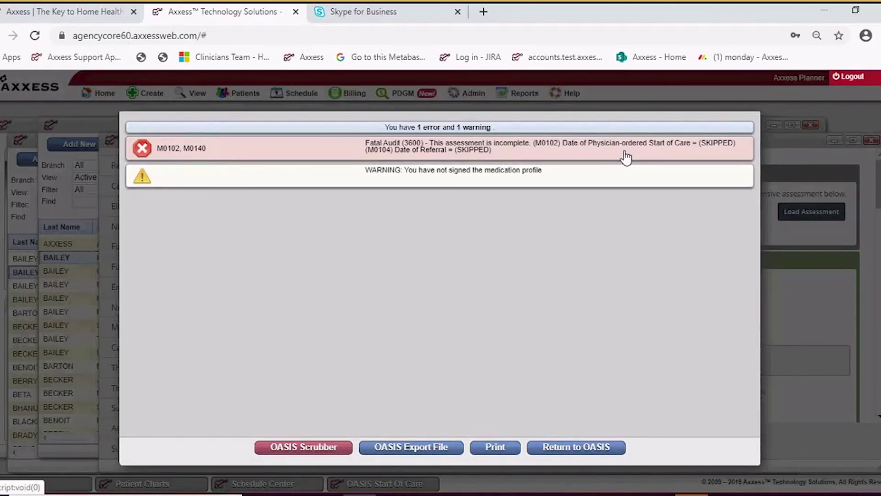
- Go from the fatal audit error to the flagged section and set the M0104 Date of Referral to 12/17/2019
{"action": "left_click", "coordinate": [142, 149]}
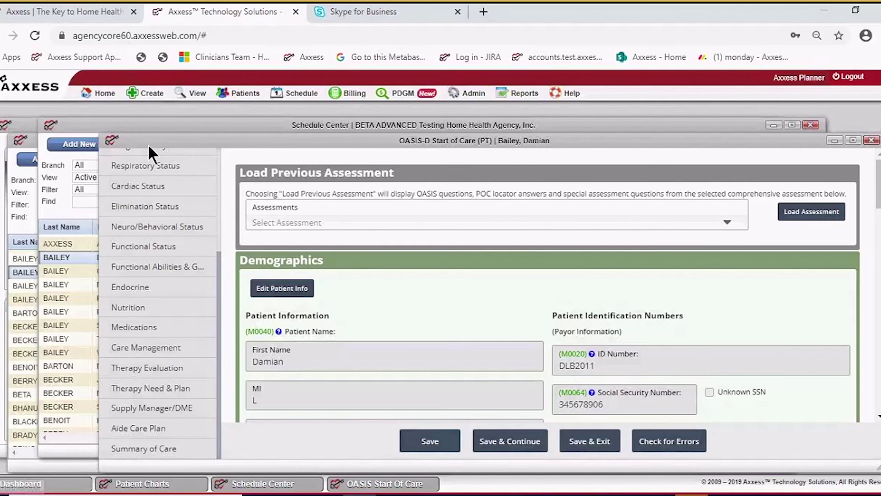
{"action": "scroll", "coordinate": [391, 300], "scroll_direction": "down", "scroll_amount": 12}
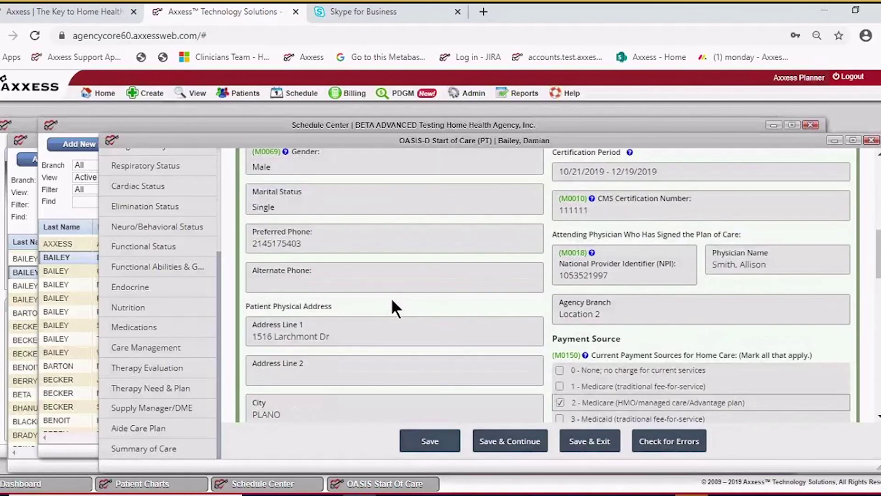
{"action": "scroll", "coordinate": [391, 293], "scroll_direction": "down", "scroll_amount": 6}
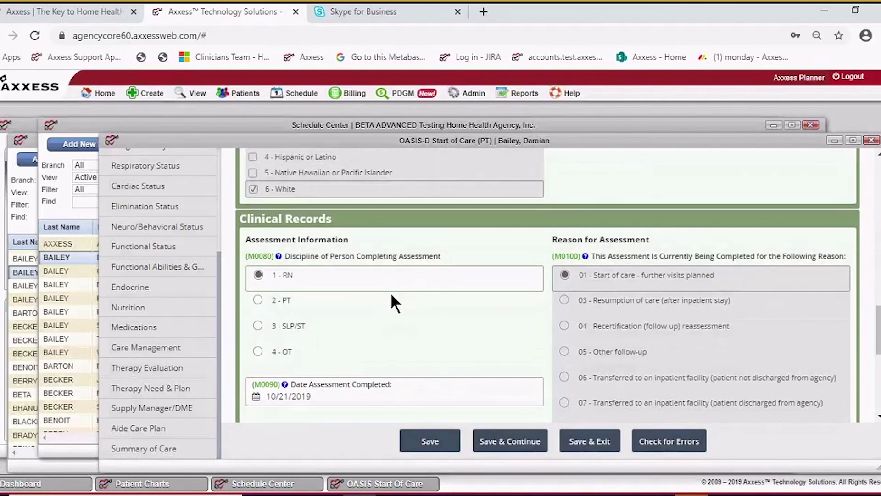
{"action": "scroll", "coordinate": [389, 292], "scroll_direction": "down", "scroll_amount": 4}
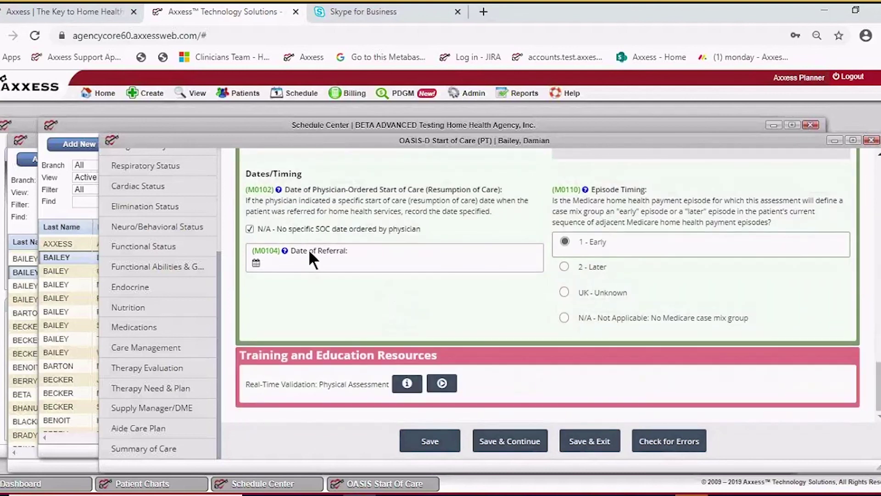
{"action": "left_click", "coordinate": [311, 262]}
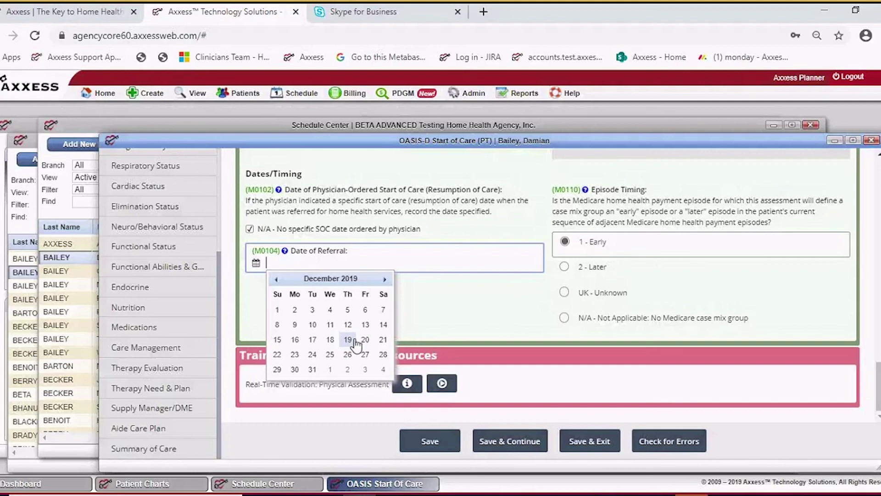
{"action": "left_click", "coordinate": [312, 339]}
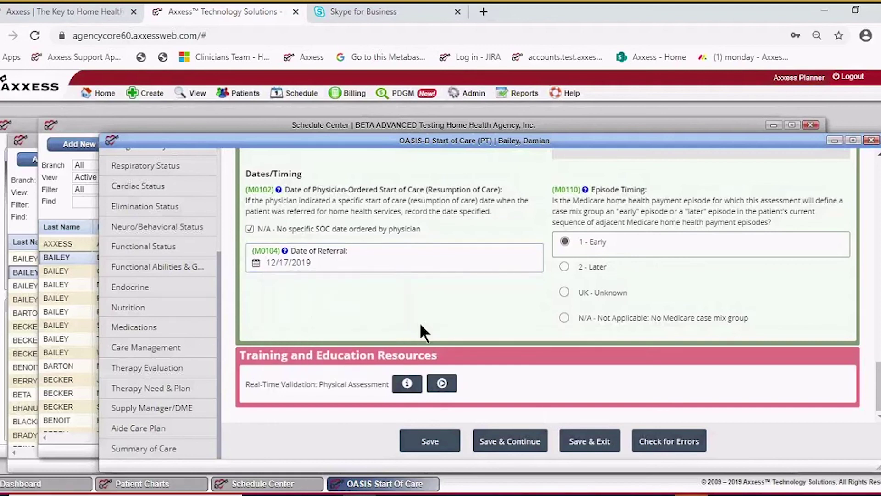
- Change the M0104 Date of Referral to 10/17/2019 and check the assessment for errors again
{"action": "left_click", "coordinate": [264, 263]}
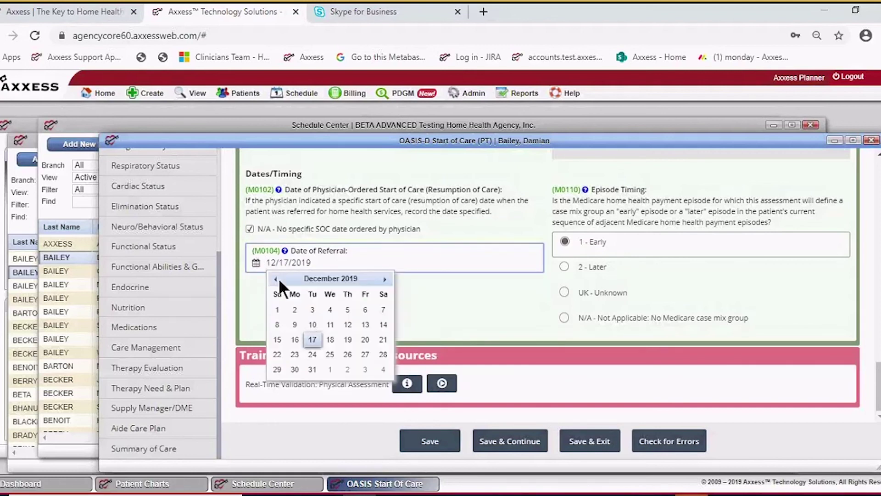
{"action": "left_click", "coordinate": [277, 278]}
{"action": "left_click", "coordinate": [277, 277]}
{"action": "left_click", "coordinate": [277, 277]}
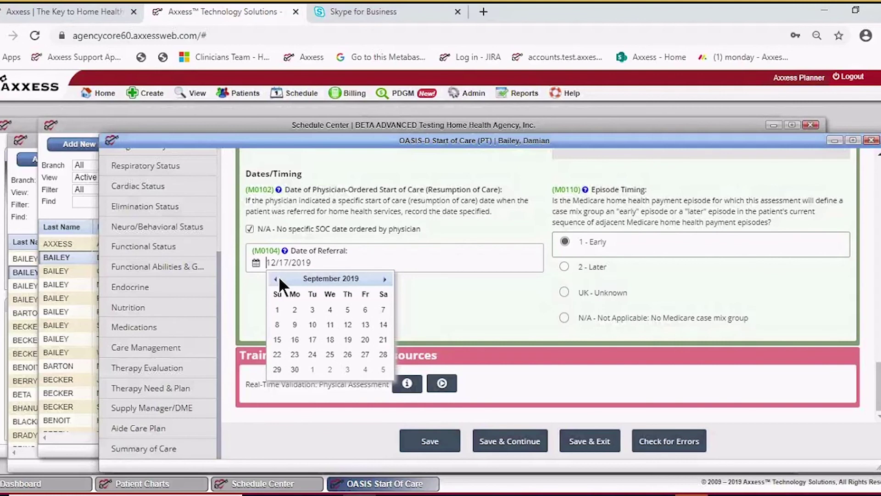
{"action": "left_click", "coordinate": [347, 339]}
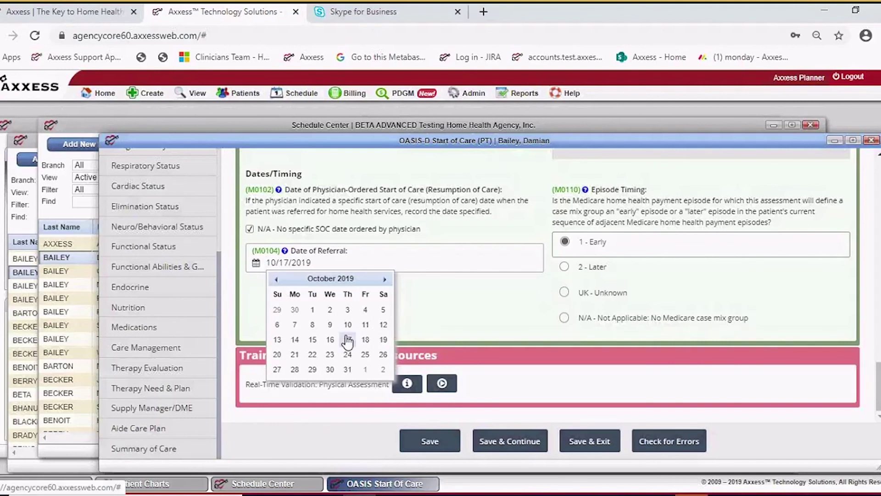
{"action": "left_click", "coordinate": [667, 442]}
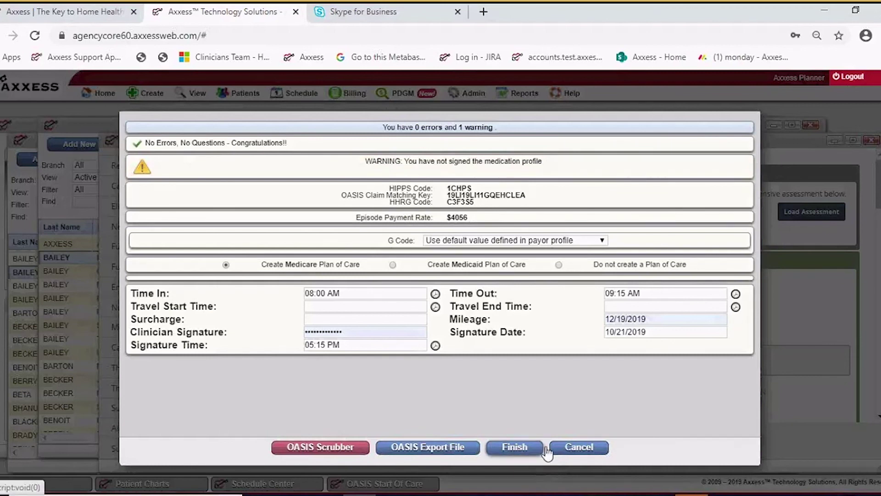
- Leave the error-check results without finishing and open the medication profile from the assessment's Medications section for signing
{"action": "left_click", "coordinate": [571, 450]}
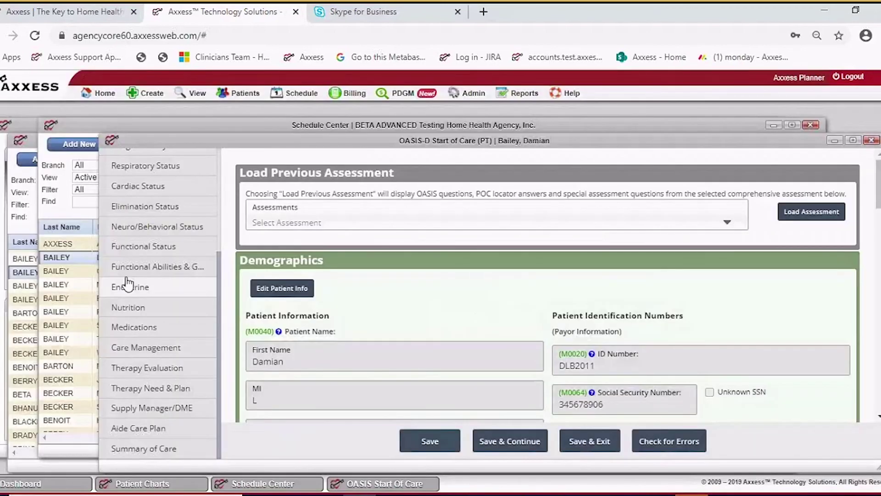
{"action": "left_click", "coordinate": [134, 327]}
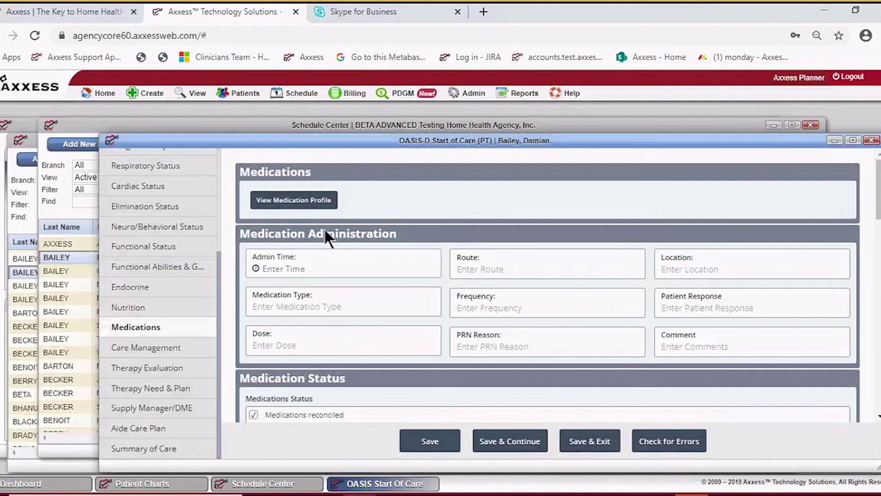
{"action": "left_click", "coordinate": [323, 202]}
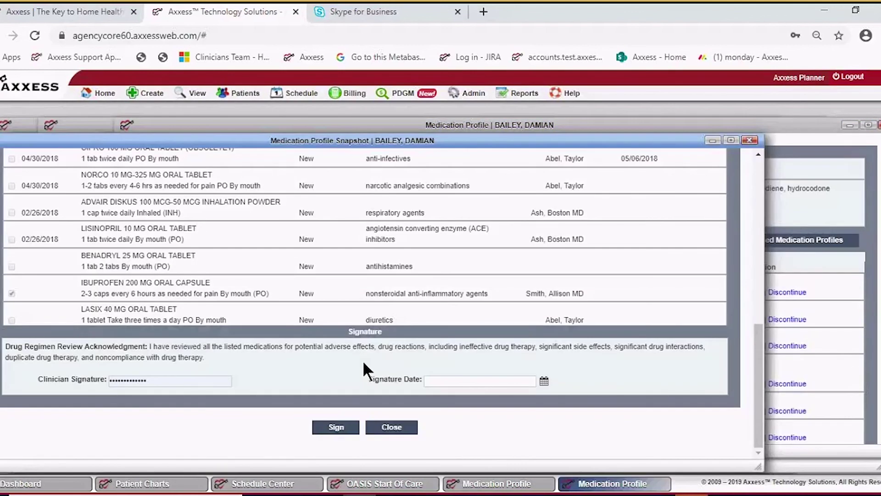
- Replace the prefilled clinician signature in the medication profile snapshot with the clinician's signature password
{"action": "left_click", "coordinate": [195, 381]}
{"action": "left_click", "coordinate": [195, 381]}
{"action": "left_click", "coordinate": [195, 381]}
{"action": "key", "text": "ctrl+a"}
{"action": "key", "text": "BackSpace"}
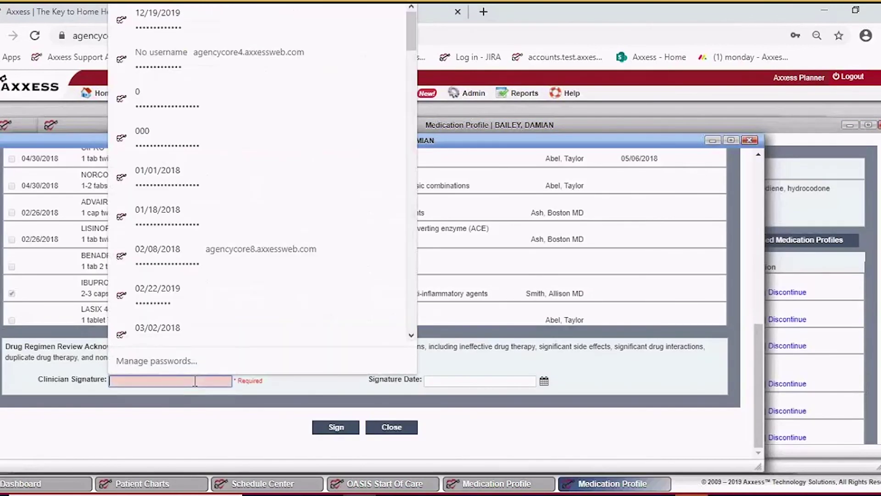
{"action": "type", "text": "•••••••••"}
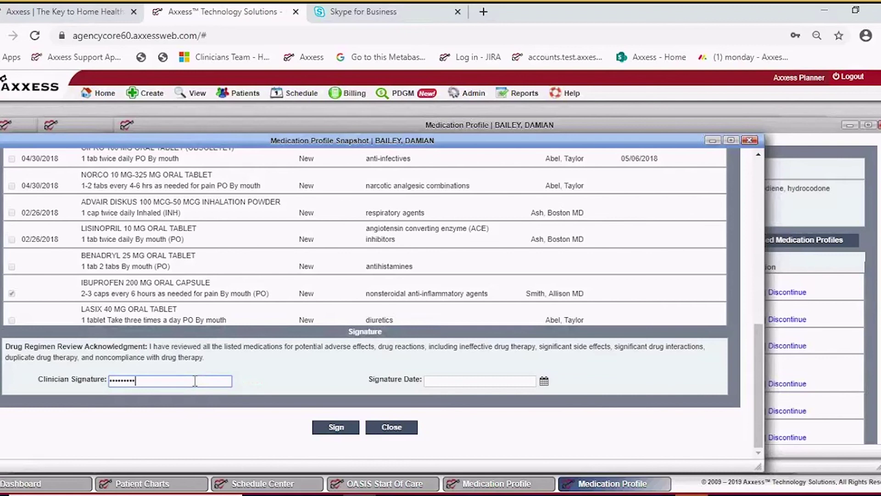
{"action": "type", "text": "••••"}
- Set the medication profile's signature date to 10/17/2019 and sign the profile
{"action": "left_click", "coordinate": [542, 379]}
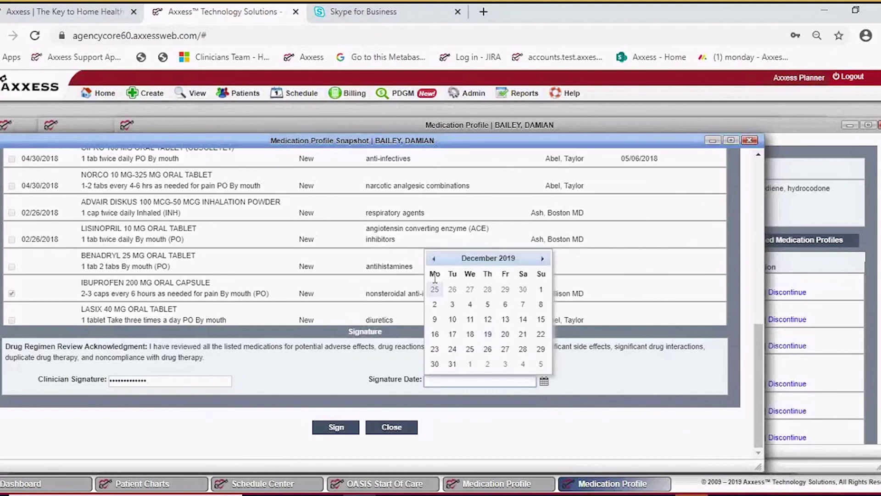
{"action": "left_click", "coordinate": [434, 258]}
{"action": "left_click", "coordinate": [434, 257]}
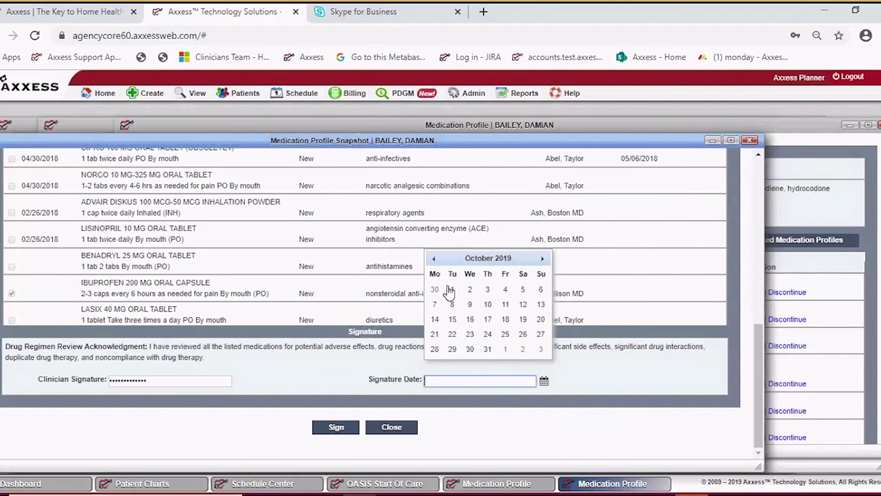
{"action": "left_click", "coordinate": [487, 319]}
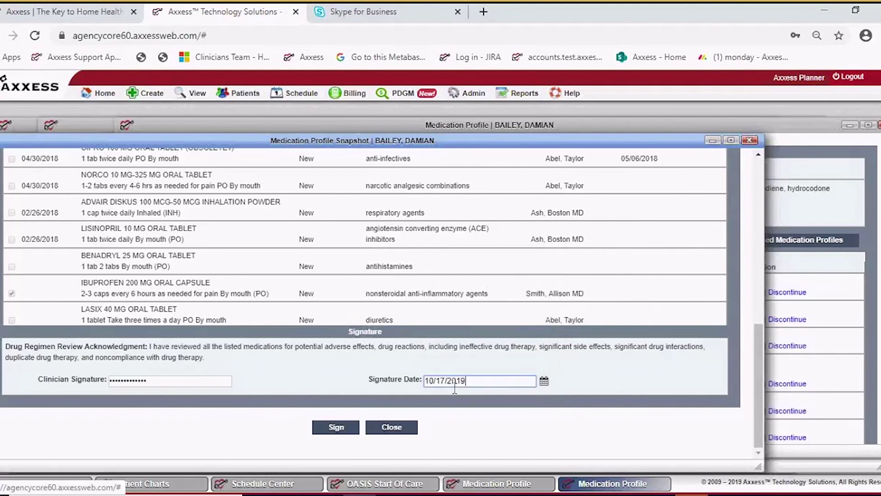
{"action": "left_click", "coordinate": [378, 431]}
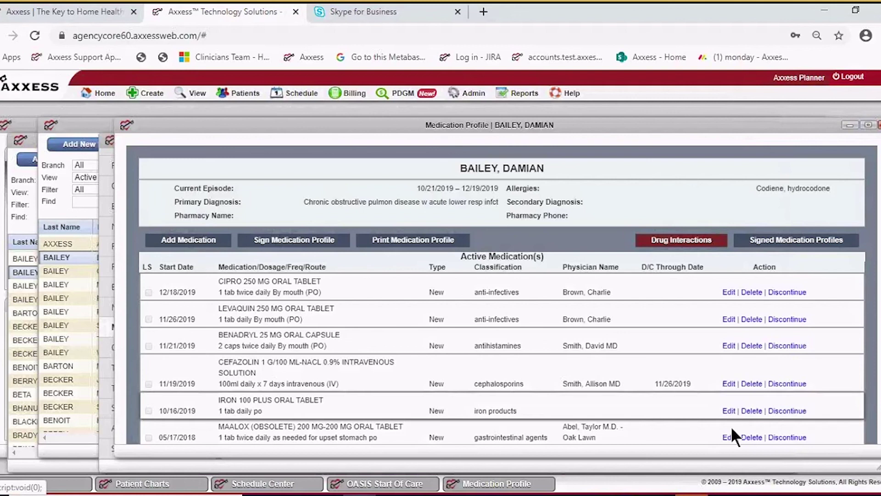
- Return from the medication profile to recheck the assessment for errors and run the OASIS Scrubber on it
{"action": "left_click", "coordinate": [879, 125]}
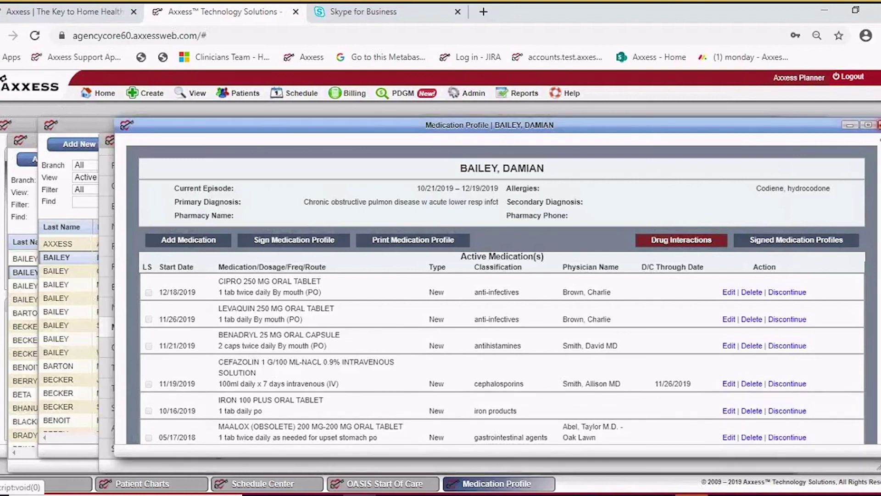
{"action": "left_click", "coordinate": [677, 451]}
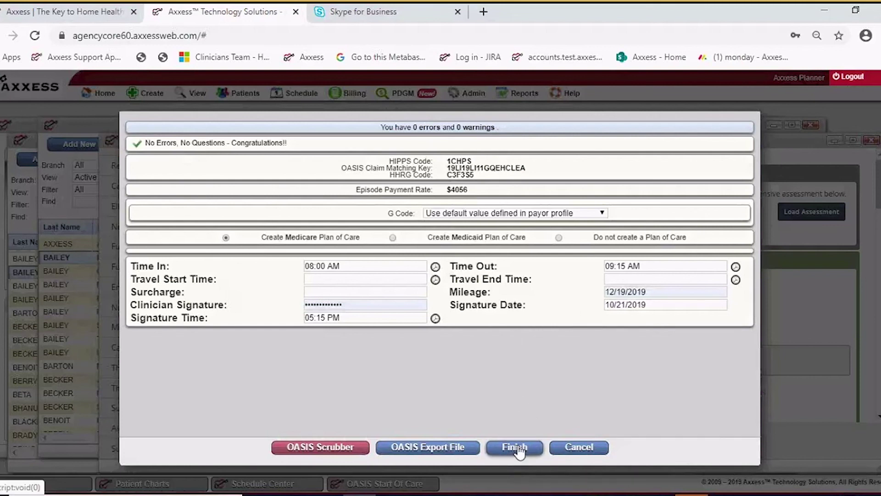
{"action": "left_click", "coordinate": [325, 452]}
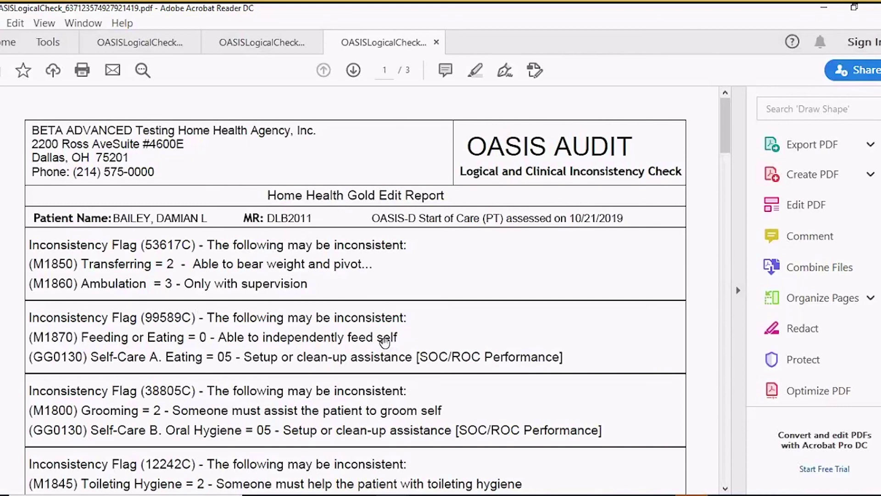
- Examine the OASIS audit report's inconsistency flags, diagnosis coding flags, process measure audit, outcome potentials and readmission risk audits
{"action": "scroll", "coordinate": [385, 341], "scroll_direction": "down", "scroll_amount": 3}
{"action": "scroll", "coordinate": [385, 342], "scroll_direction": "down", "scroll_amount": 6}
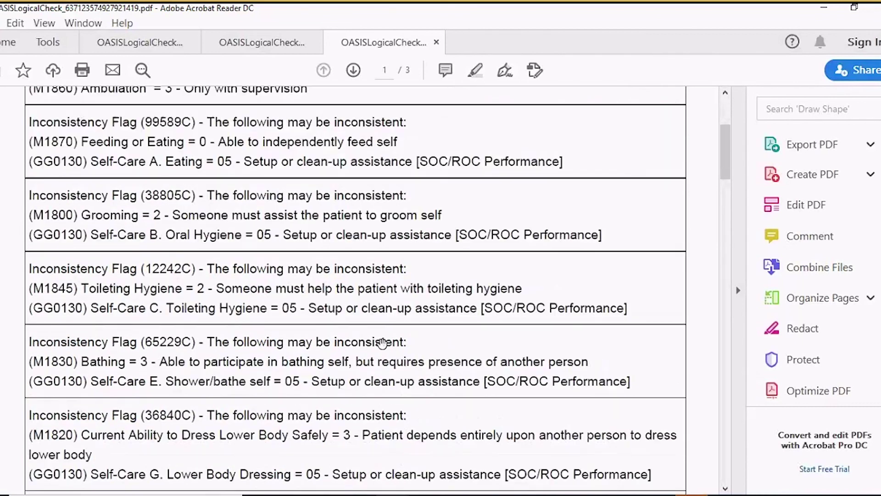
{"action": "scroll", "coordinate": [384, 341], "scroll_direction": "down", "scroll_amount": 12}
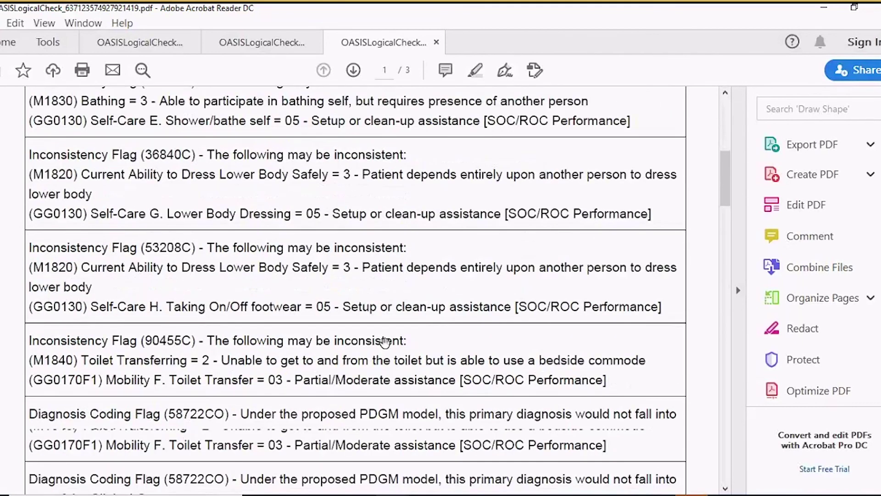
{"action": "scroll", "coordinate": [384, 341], "scroll_direction": "down", "scroll_amount": 3}
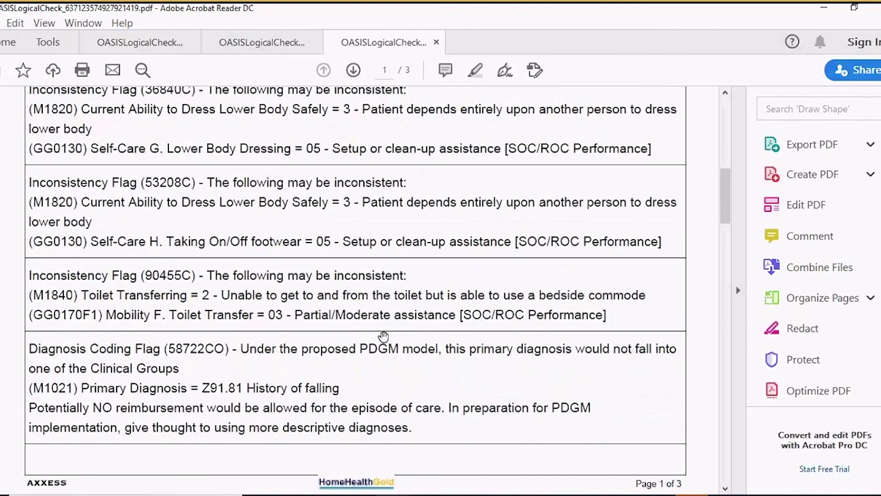
{"action": "scroll", "coordinate": [383, 337], "scroll_direction": "down", "scroll_amount": 12}
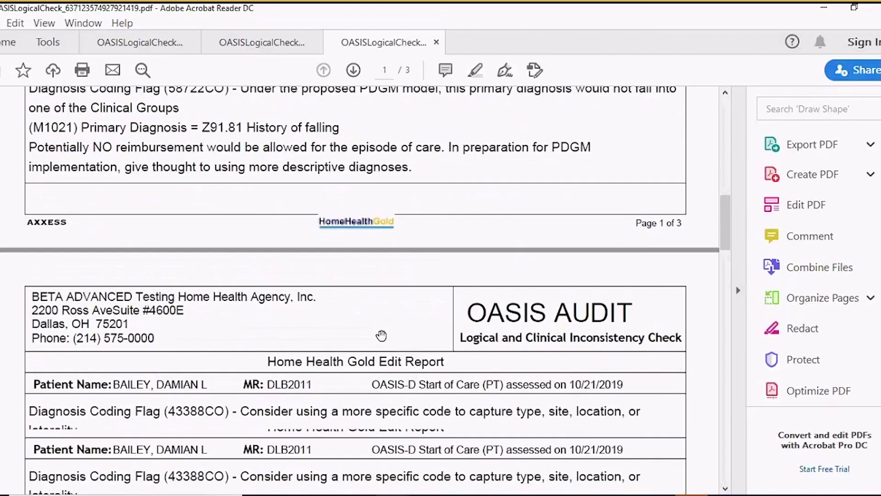
{"action": "scroll", "coordinate": [382, 335], "scroll_direction": "down", "scroll_amount": 9}
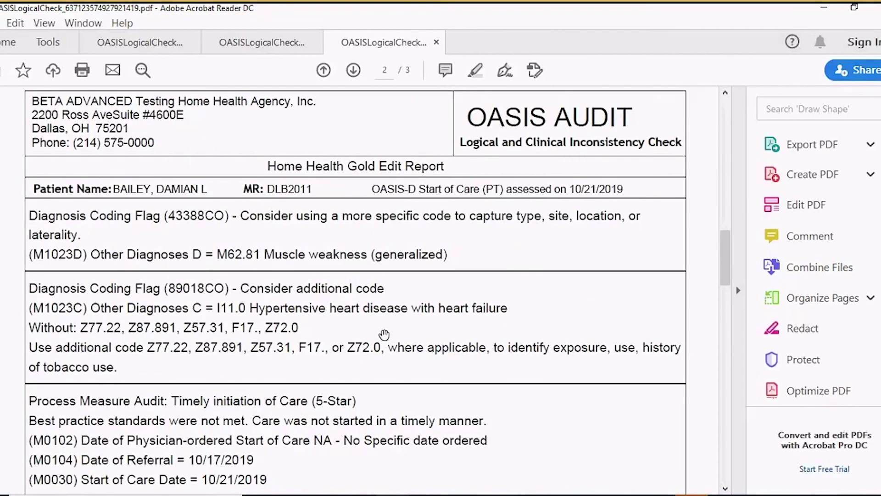
{"action": "scroll", "coordinate": [384, 333], "scroll_direction": "down", "scroll_amount": 3}
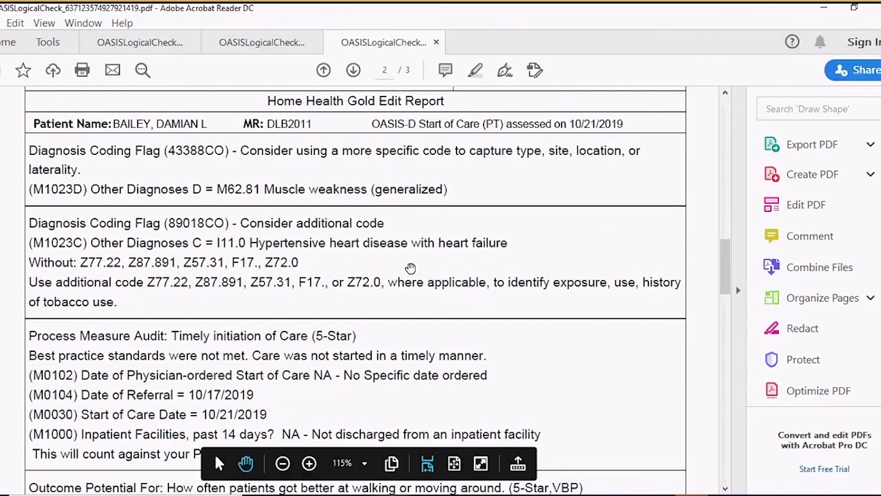
{"action": "scroll", "coordinate": [362, 356], "scroll_direction": "down", "scroll_amount": 3}
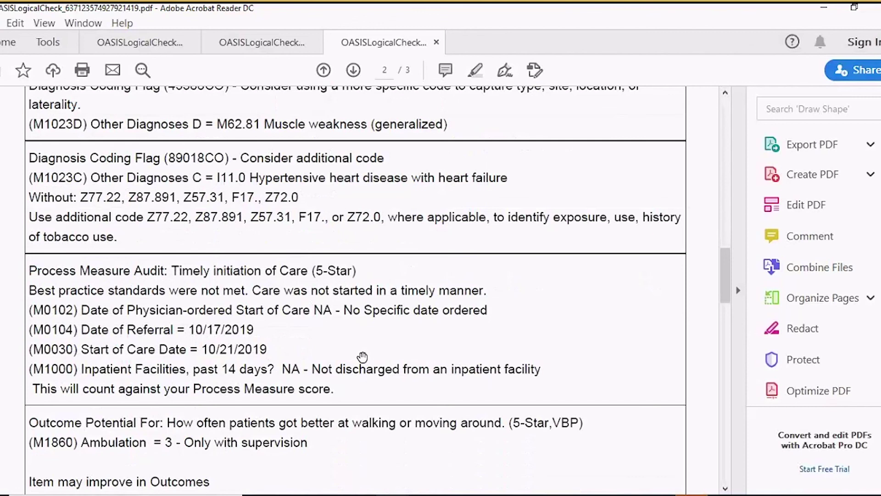
{"action": "scroll", "coordinate": [362, 356], "scroll_direction": "down", "scroll_amount": 6}
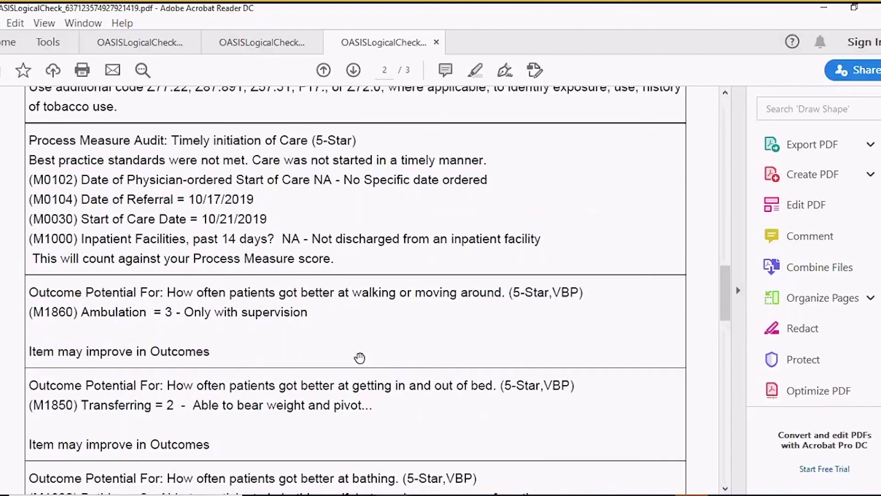
{"action": "scroll", "coordinate": [360, 358], "scroll_direction": "down", "scroll_amount": 6}
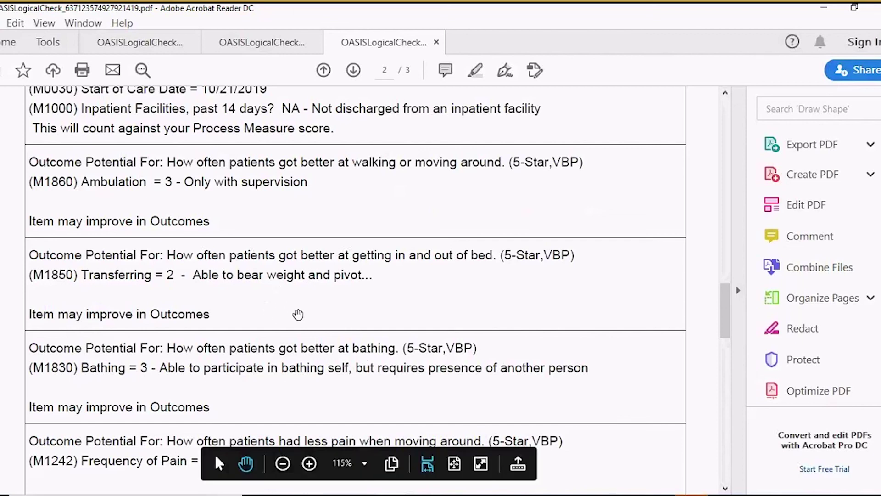
{"action": "scroll", "coordinate": [300, 314], "scroll_direction": "down", "scroll_amount": 2}
{"action": "scroll", "coordinate": [301, 313], "scroll_direction": "down", "scroll_amount": 4}
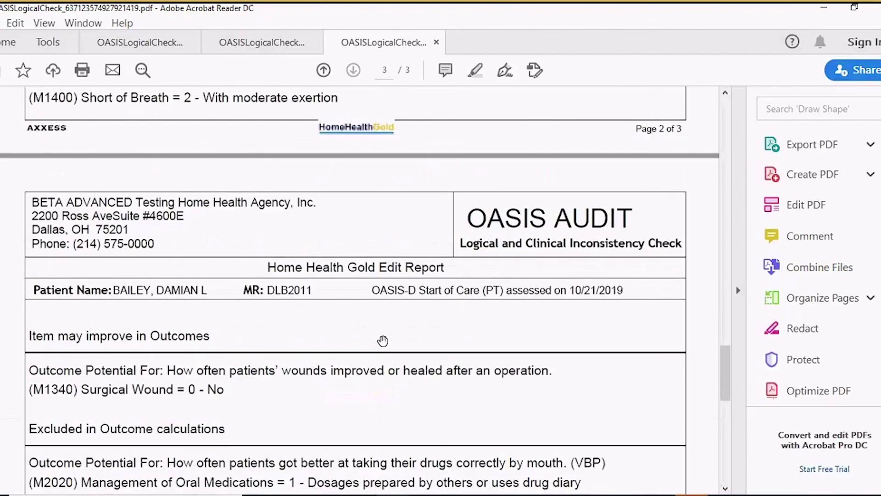
{"action": "scroll", "coordinate": [383, 340], "scroll_direction": "down", "scroll_amount": 3}
{"action": "scroll", "coordinate": [383, 349], "scroll_direction": "down", "scroll_amount": 9}
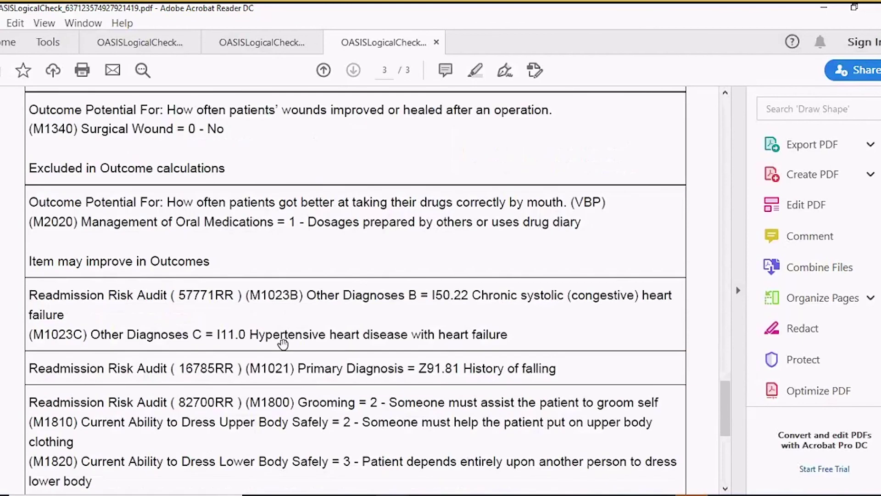
- Close the audit report PDFs in Acrobat Reader and return to the Axxess error-check results in the browser
{"action": "left_click", "coordinate": [875, 7]}
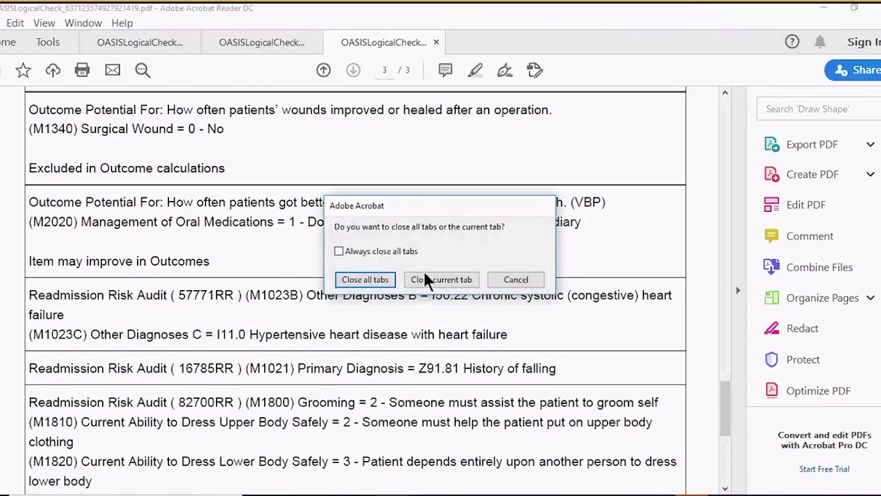
{"action": "left_click", "coordinate": [437, 275]}
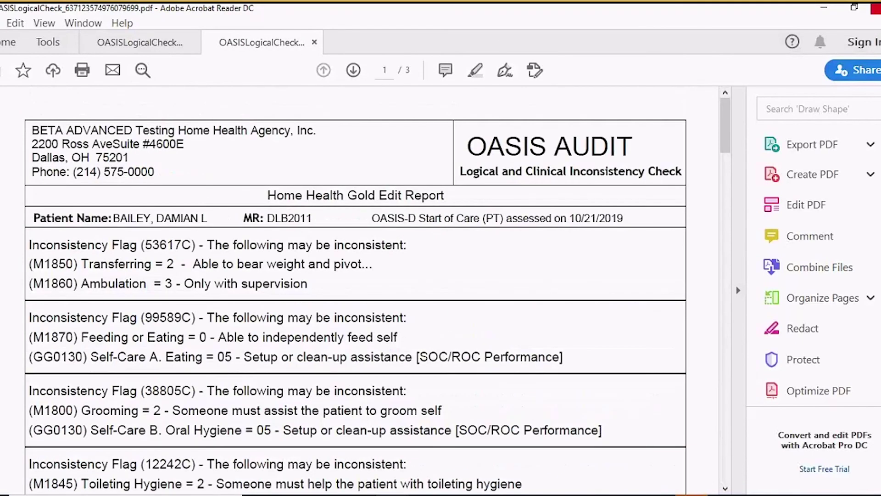
{"action": "left_click", "coordinate": [876, 8]}
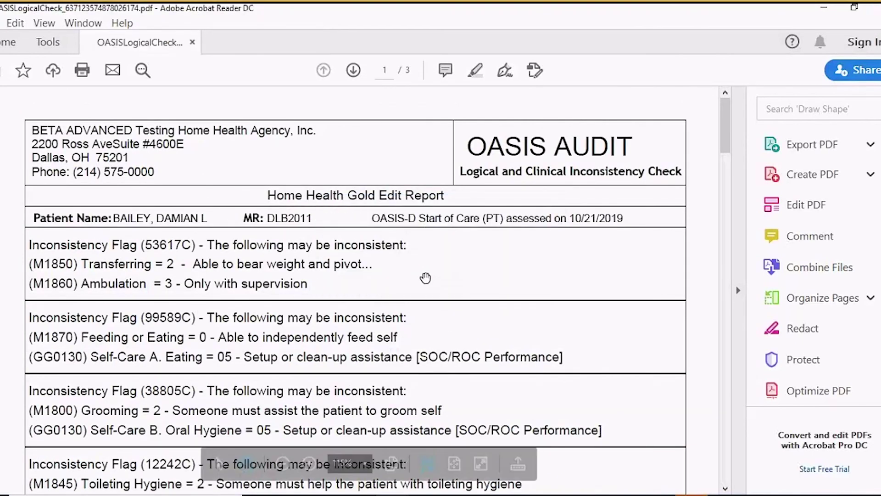
{"action": "mouse_move", "coordinate": [358, 13]}
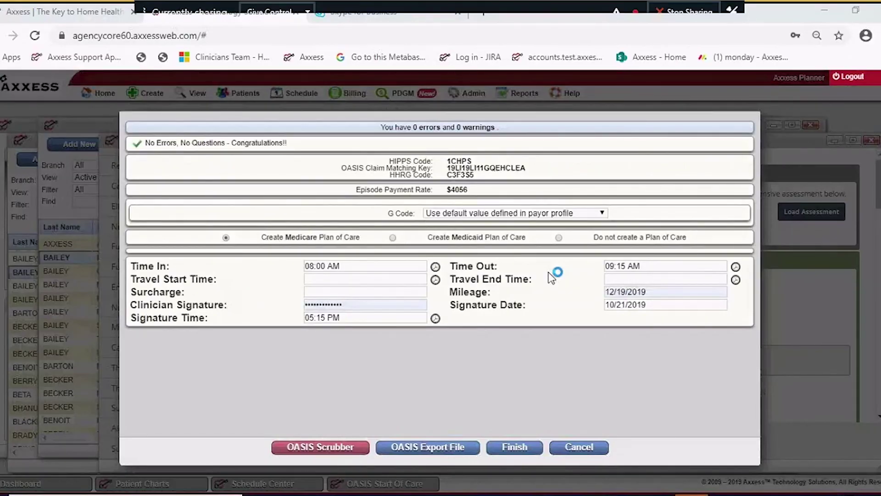
- Re-enter the clinician signature password in the error-check results and finish the assessment
{"action": "left_click", "coordinate": [515, 447]}
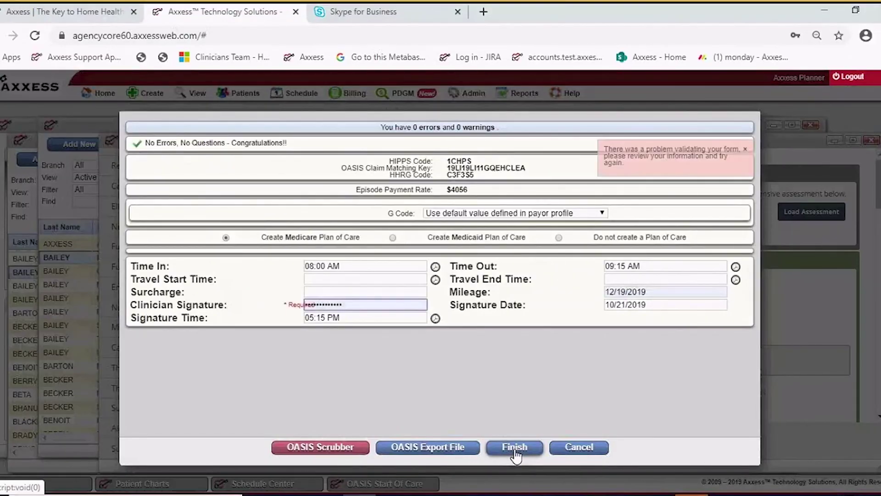
{"action": "left_click_drag", "start_coordinate": [373, 306], "coordinate": [271, 294]}
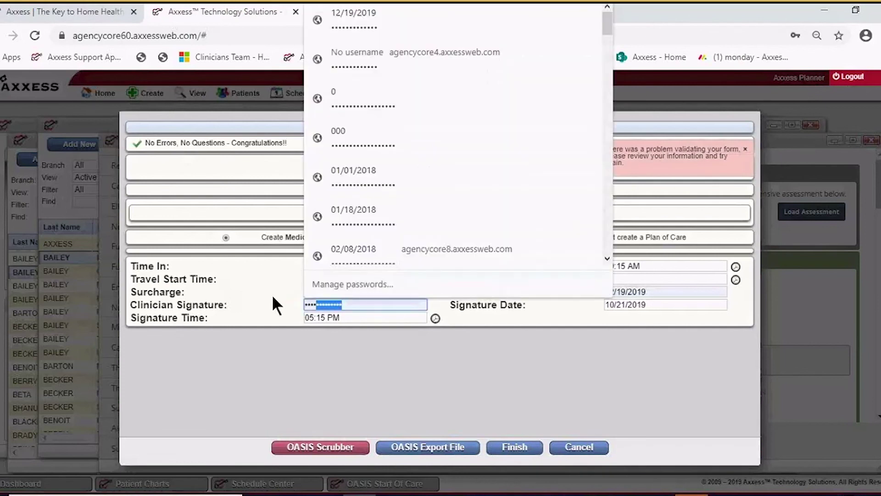
{"action": "key", "text": "BackSpace"}
{"action": "key", "text": "BackSpace"}
{"action": "key", "text": "BackSpace"}
{"action": "key", "text": "BackSpace"}
{"action": "key", "text": "BackSpace"}
{"action": "type", "text": "******"}
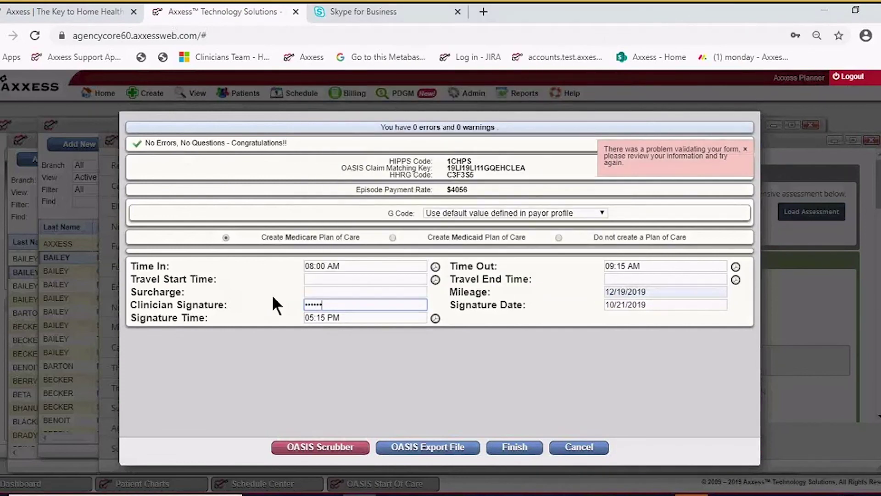
{"action": "type", "text": "*******"}
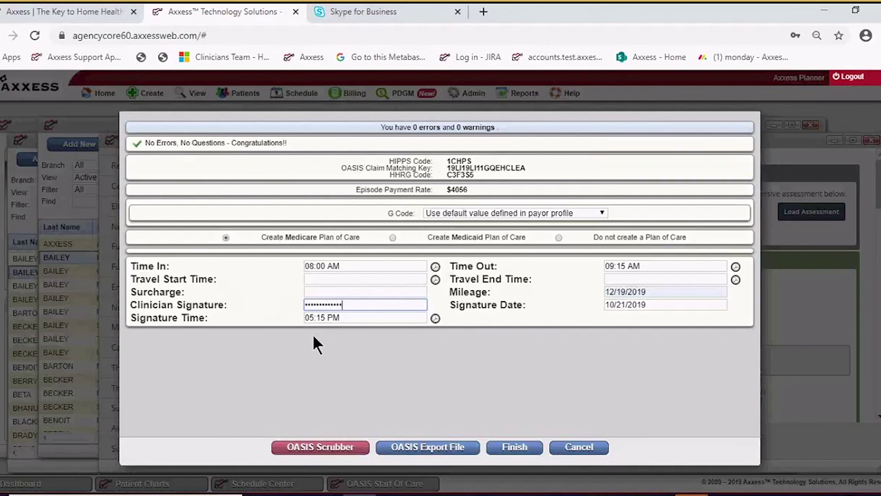
{"action": "left_click", "coordinate": [518, 447]}
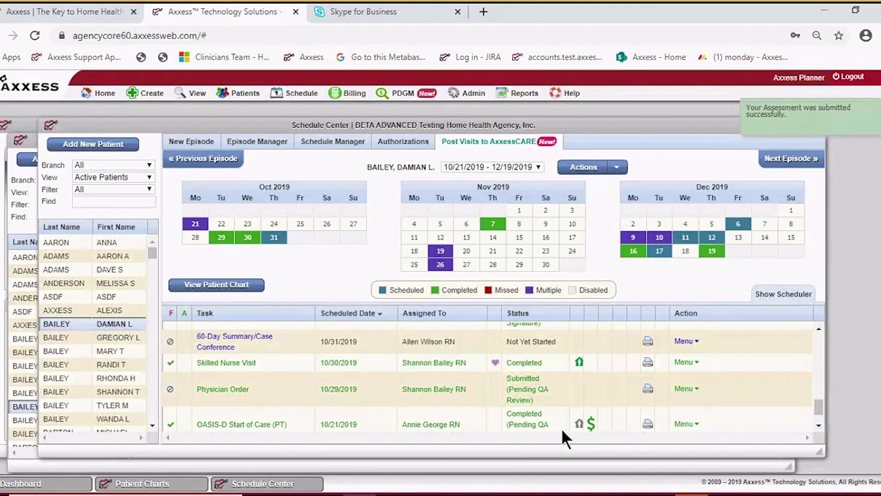
- View the Case-Mix Analysis for the OASIS-D Start of Care (PT) and check the Plan Of Care task in the schedule
{"action": "left_click", "coordinate": [591, 422]}
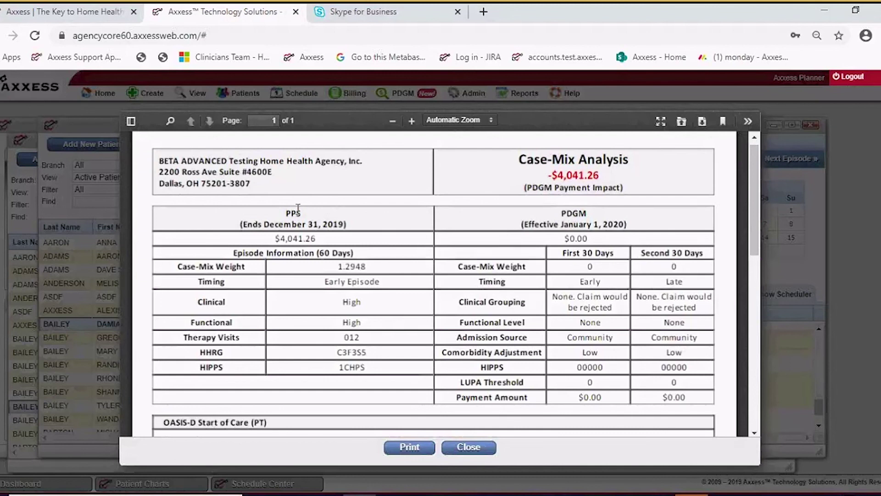
{"action": "left_click", "coordinate": [468, 448]}
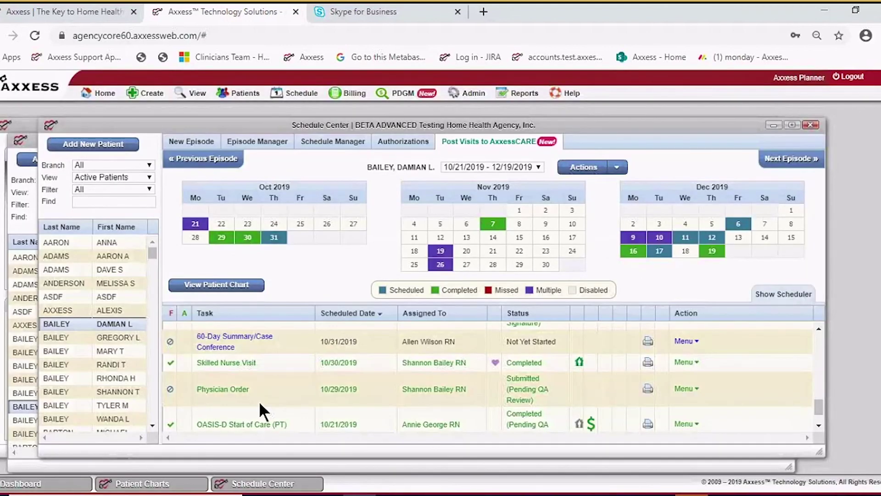
{"action": "scroll", "coordinate": [259, 401], "scroll_direction": "down", "scroll_amount": 1}
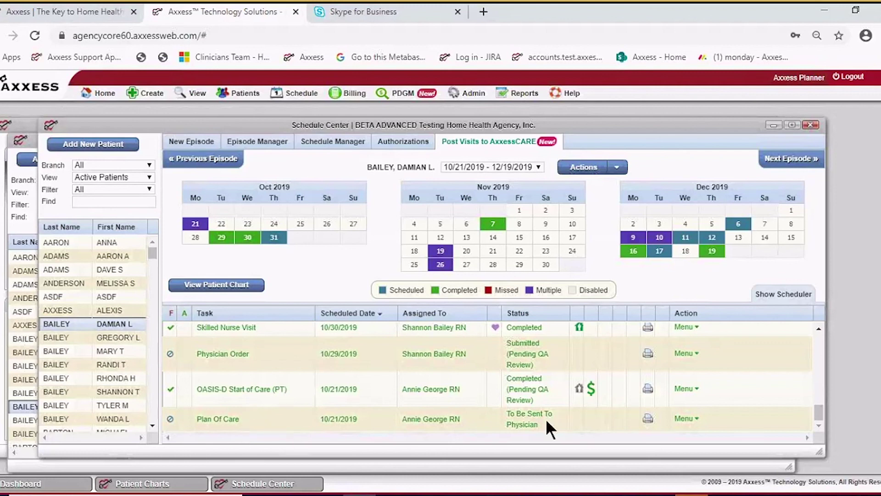
- Display the Plan Of Care document and examine its first page, covering safety, DME, advance directives, medications and physician statement
{"action": "left_click", "coordinate": [496, 415]}
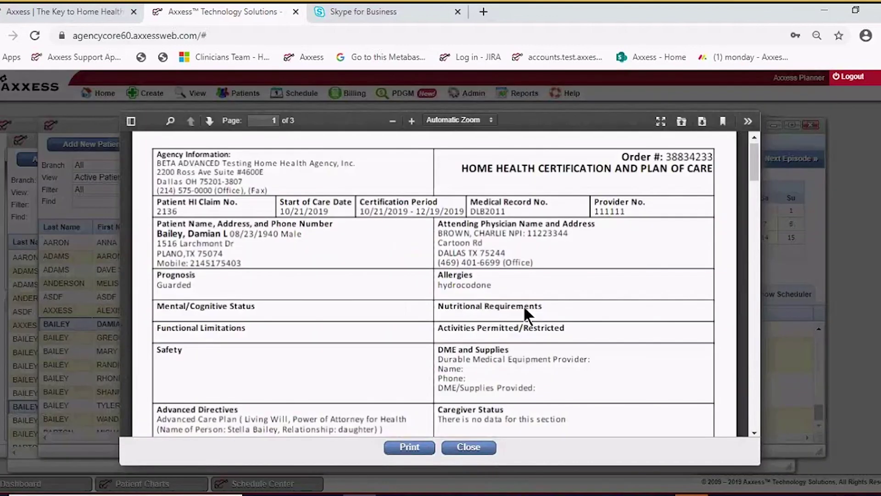
{"action": "scroll", "coordinate": [526, 314], "scroll_direction": "down", "scroll_amount": 1}
{"action": "scroll", "coordinate": [522, 301], "scroll_direction": "down", "scroll_amount": 3}
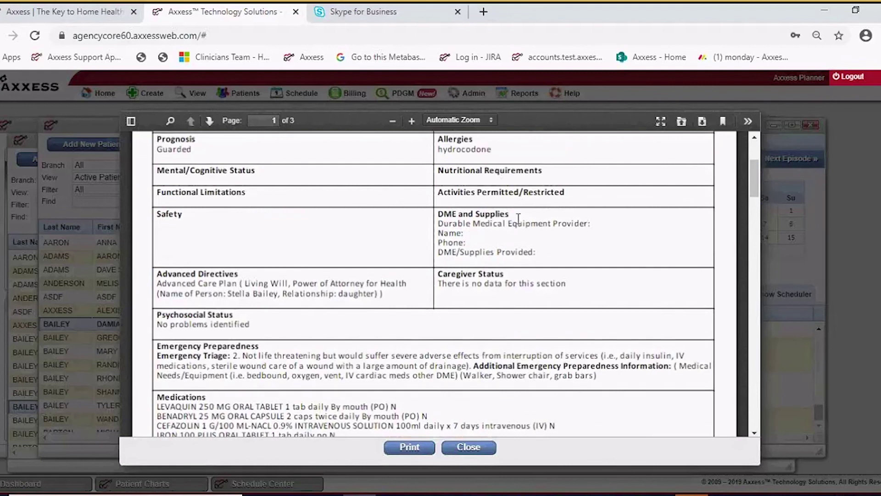
{"action": "scroll", "coordinate": [462, 303], "scroll_direction": "down", "scroll_amount": 3}
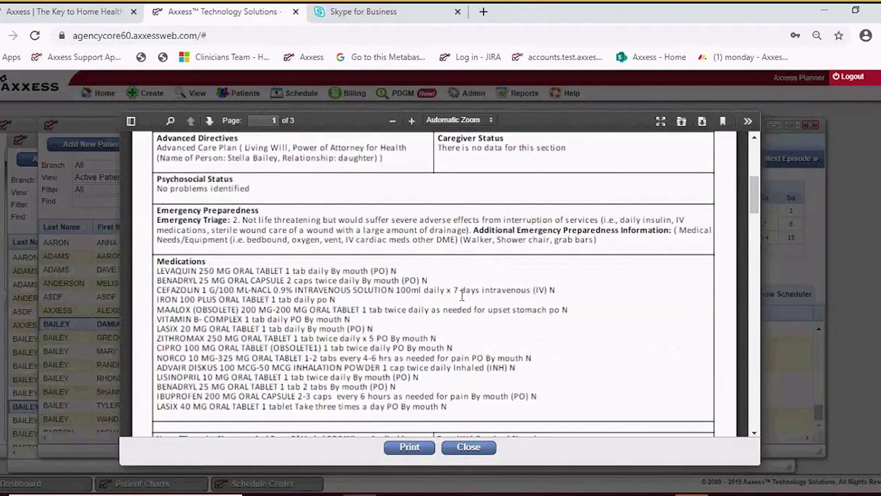
{"action": "scroll", "coordinate": [462, 296], "scroll_direction": "down", "scroll_amount": 3}
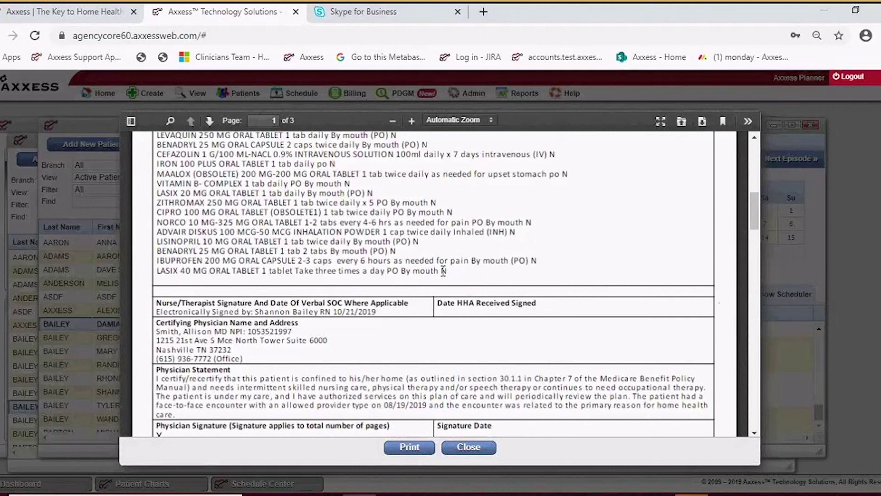
{"action": "scroll", "coordinate": [443, 271], "scroll_direction": "down", "scroll_amount": 2}
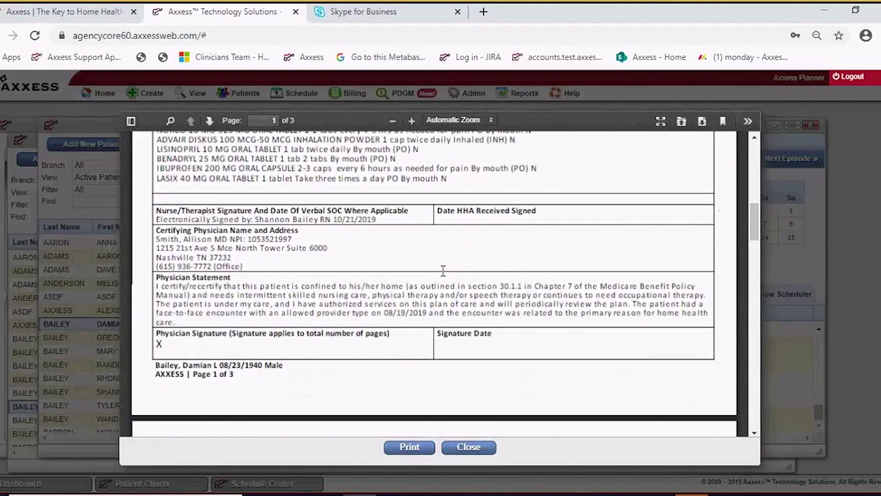
{"action": "scroll", "coordinate": [443, 271], "scroll_direction": "down", "scroll_amount": 1}
- Examine the Plan of Care's diagnoses, discipline orders, goals, discharge plan and signature sections, and close the document
{"action": "scroll", "coordinate": [443, 271], "scroll_direction": "down", "scroll_amount": 6}
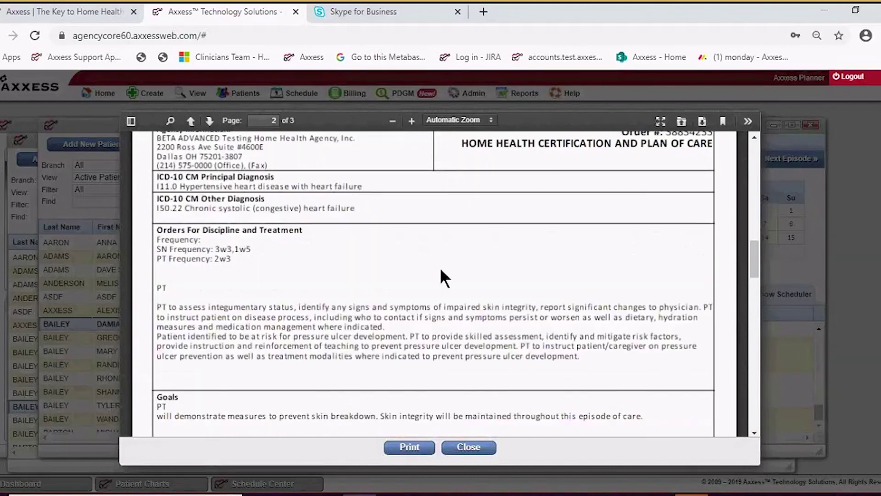
{"action": "scroll", "coordinate": [443, 276], "scroll_direction": "down", "scroll_amount": 9}
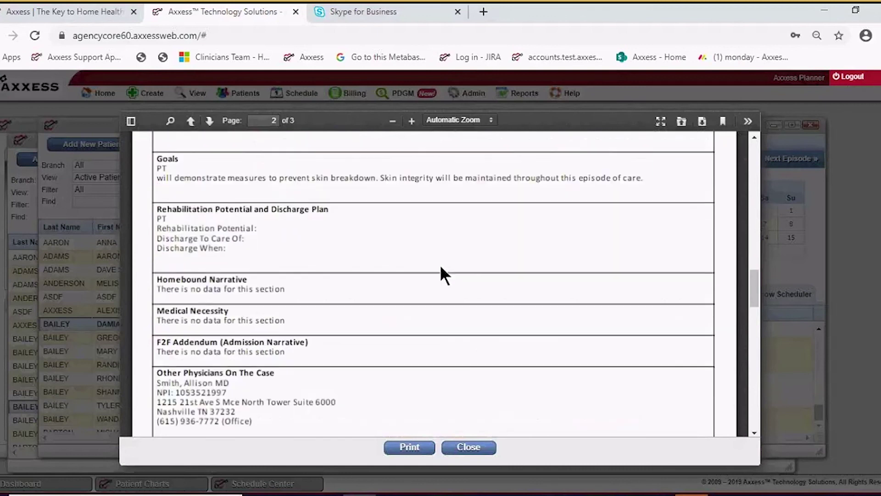
{"action": "scroll", "coordinate": [430, 256], "scroll_direction": "up", "scroll_amount": 3}
{"action": "scroll", "coordinate": [429, 256], "scroll_direction": "down", "scroll_amount": 3}
{"action": "scroll", "coordinate": [430, 256], "scroll_direction": "down", "scroll_amount": 3}
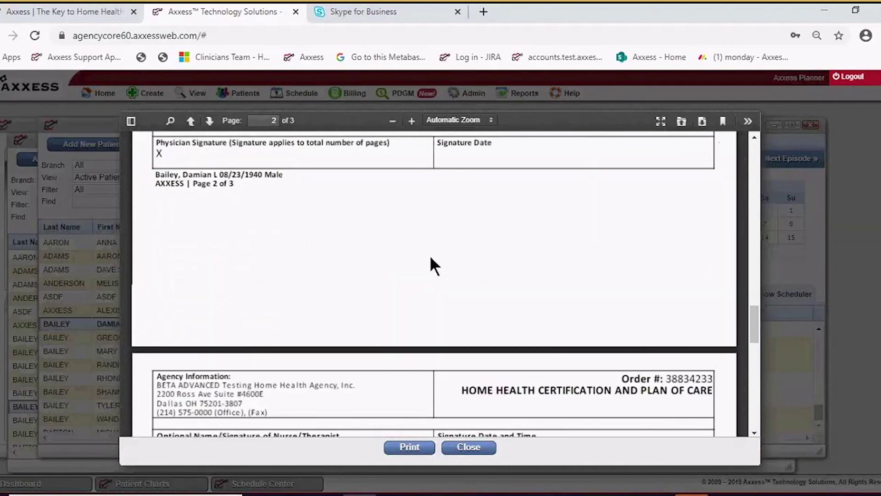
{"action": "scroll", "coordinate": [429, 255], "scroll_direction": "down", "scroll_amount": 6}
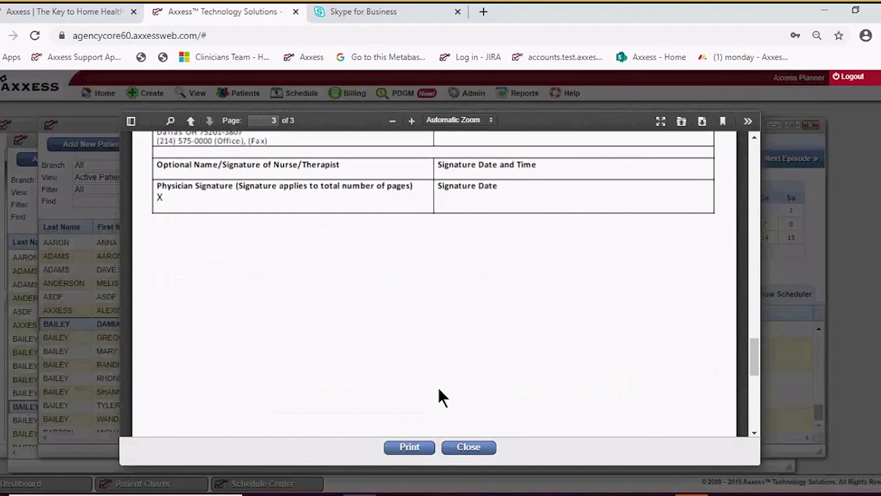
{"action": "left_click", "coordinate": [468, 447]}
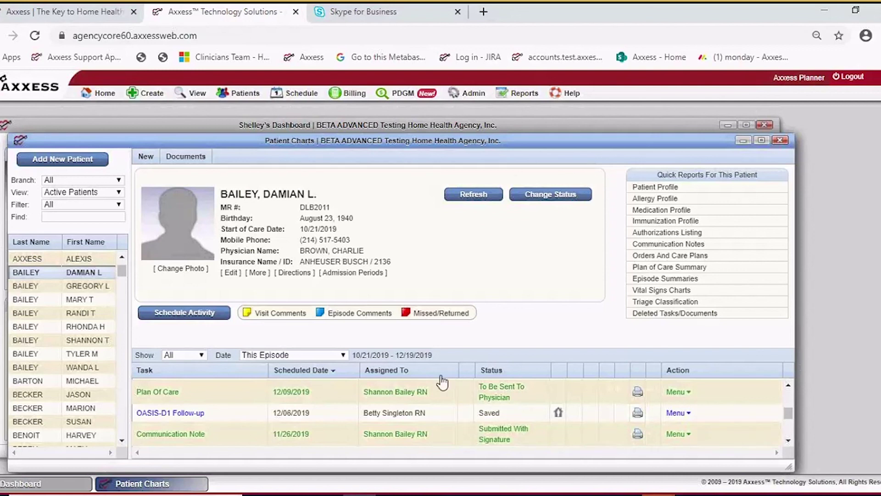
- Open the 12/06/2019 OASIS-D1 Follow-up from the patient's chart and examine its demographics, payment source, clinical records and episode timing
{"action": "left_click", "coordinate": [189, 413]}
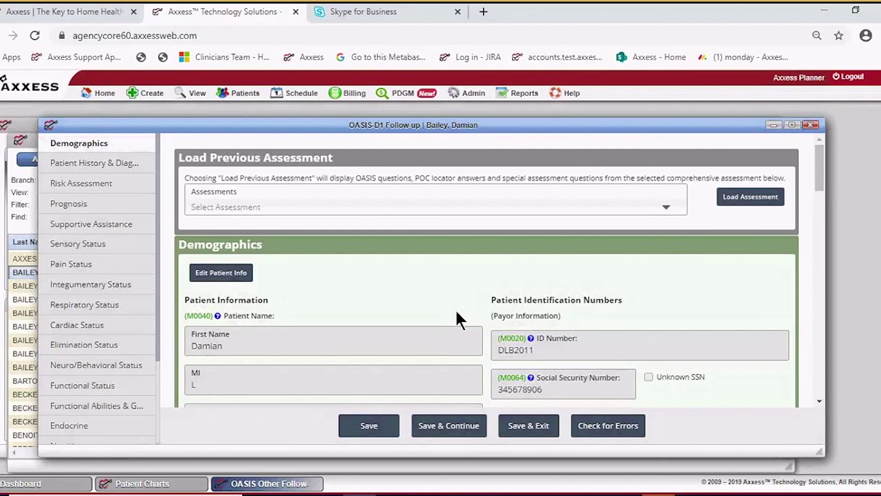
{"action": "scroll", "coordinate": [460, 302], "scroll_direction": "down", "scroll_amount": 3}
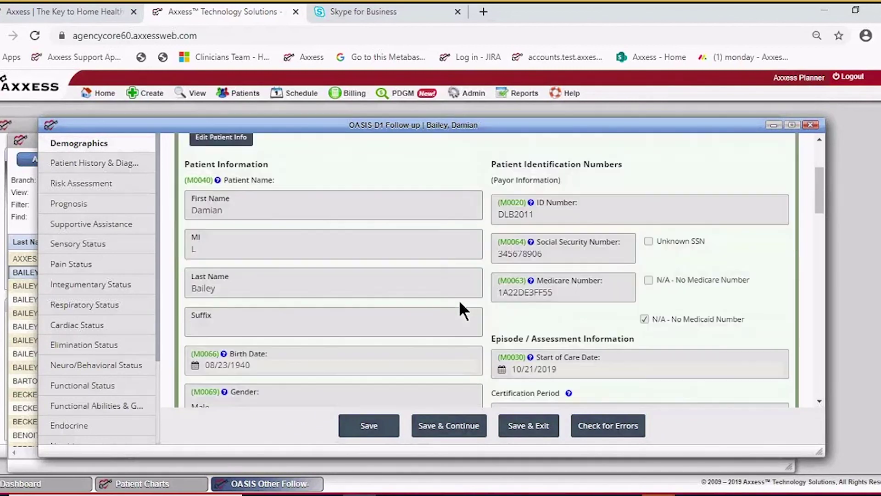
{"action": "scroll", "coordinate": [460, 302], "scroll_direction": "down", "scroll_amount": 2}
{"action": "scroll", "coordinate": [460, 302], "scroll_direction": "down", "scroll_amount": 5}
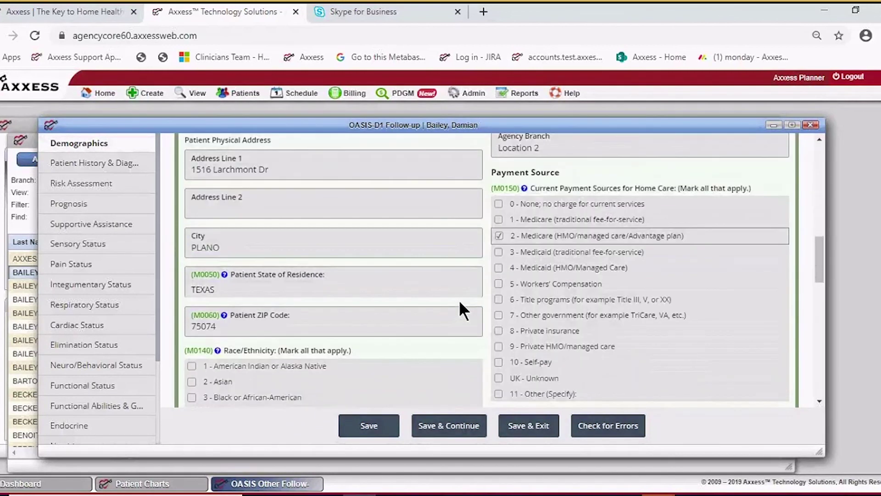
{"action": "scroll", "coordinate": [460, 303], "scroll_direction": "down", "scroll_amount": 3}
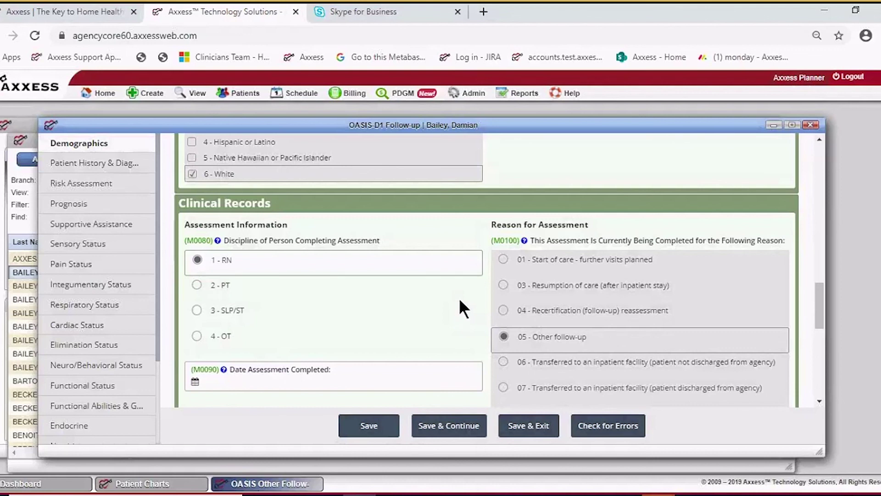
{"action": "scroll", "coordinate": [458, 299], "scroll_direction": "down", "scroll_amount": 2}
{"action": "scroll", "coordinate": [459, 299], "scroll_direction": "up", "scroll_amount": 2}
{"action": "scroll", "coordinate": [458, 297], "scroll_direction": "down", "scroll_amount": 3}
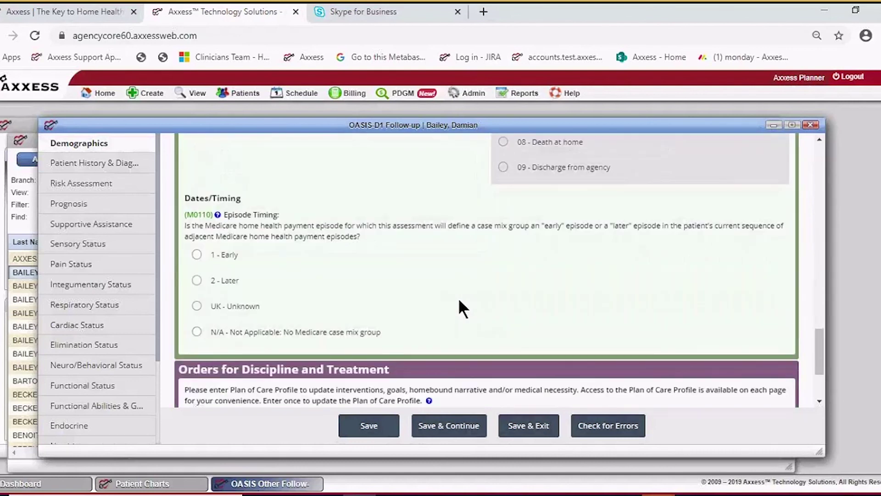
- Examine the follow-up's vision (M1200) and pain frequency (M1242) questions, including the option that an answer will not be submitted
{"action": "left_click", "coordinate": [110, 244]}
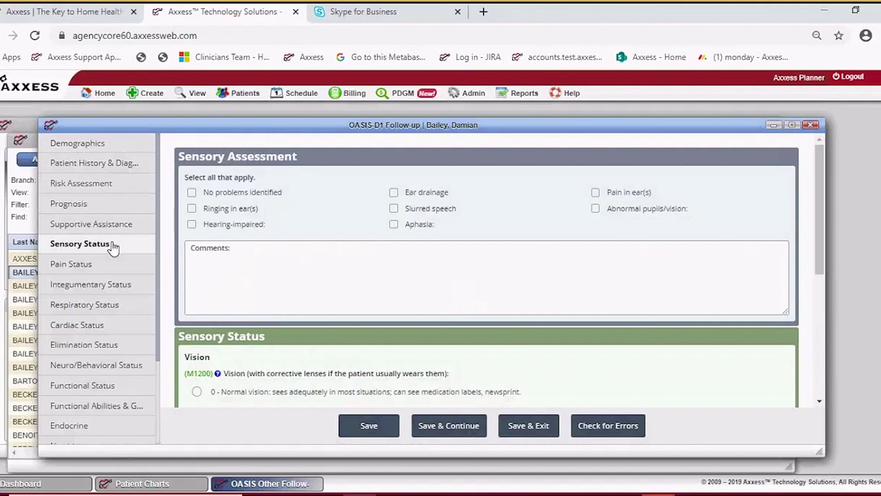
{"action": "scroll", "coordinate": [369, 285], "scroll_direction": "down", "scroll_amount": 3}
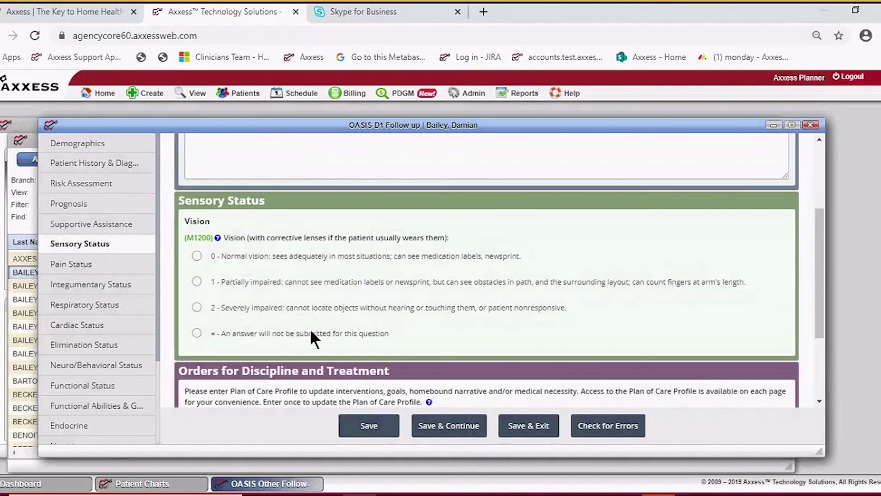
{"action": "left_click", "coordinate": [197, 337]}
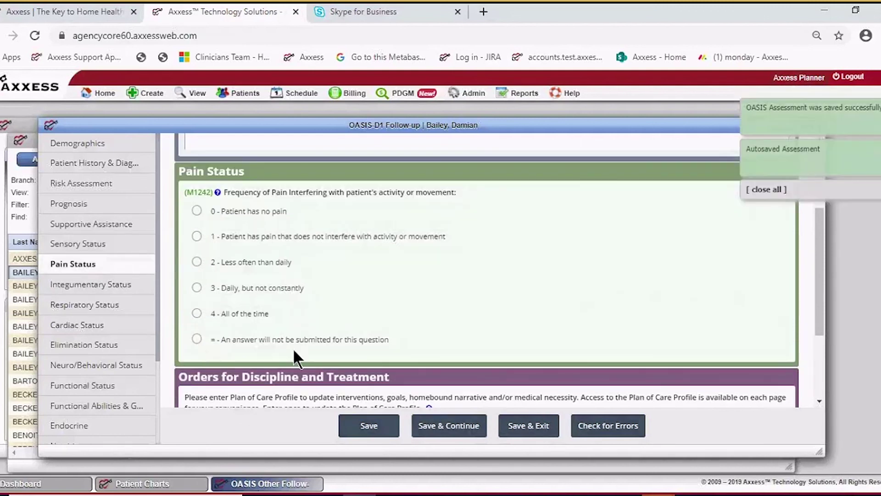
- Examine the Integumentary Status section's Braden Scale, pressure injury, stasis ulcer and surgical wound questions
{"action": "left_click", "coordinate": [112, 284]}
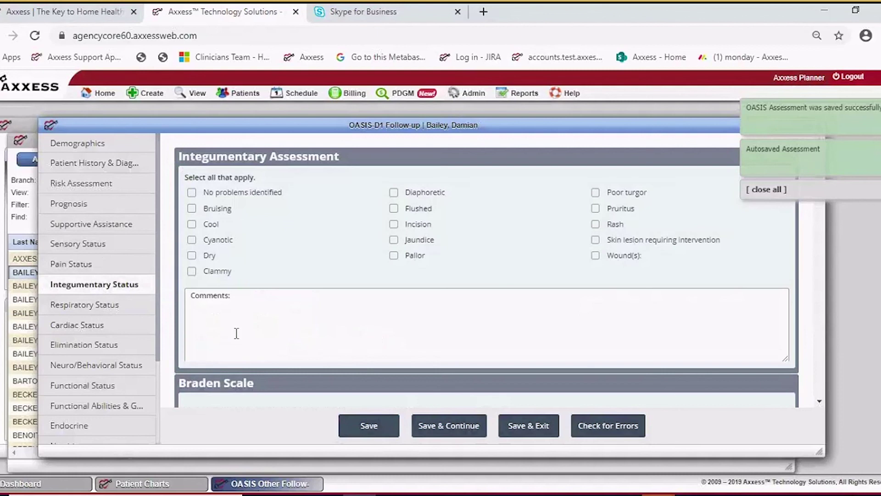
{"action": "scroll", "coordinate": [260, 304], "scroll_direction": "down", "scroll_amount": 5}
{"action": "scroll", "coordinate": [261, 312], "scroll_direction": "down", "scroll_amount": 10}
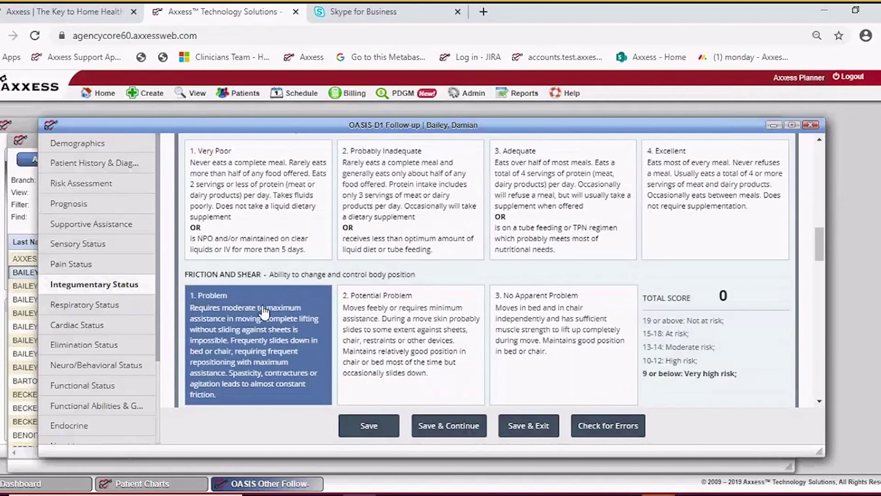
{"action": "scroll", "coordinate": [264, 312], "scroll_direction": "down", "scroll_amount": 8}
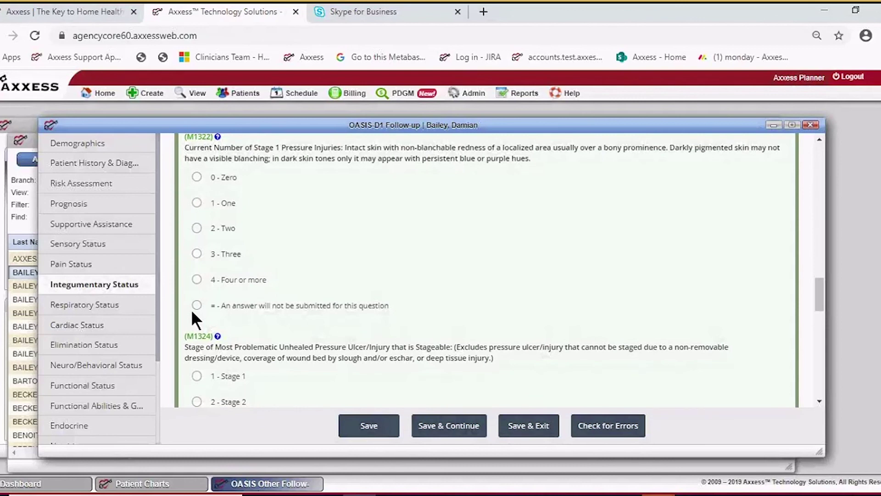
{"action": "scroll", "coordinate": [252, 261], "scroll_direction": "down", "scroll_amount": 5}
{"action": "scroll", "coordinate": [371, 356], "scroll_direction": "down", "scroll_amount": 3}
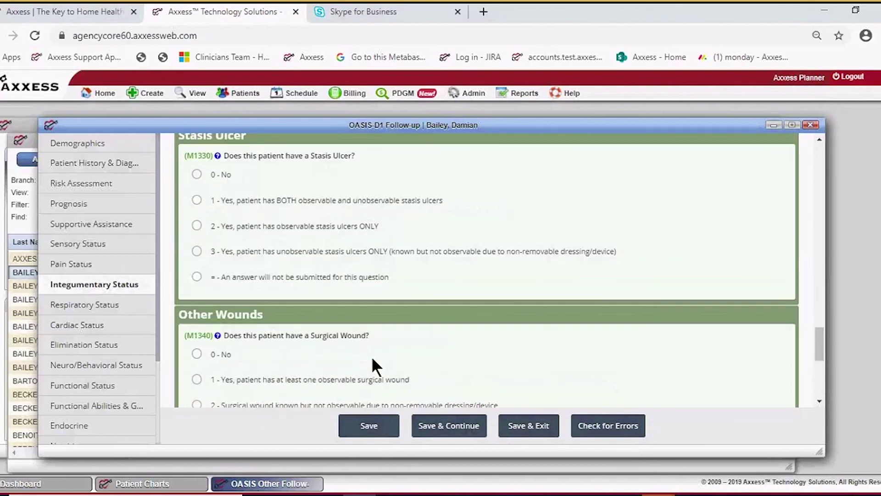
{"action": "scroll", "coordinate": [293, 316], "scroll_direction": "down", "scroll_amount": 3}
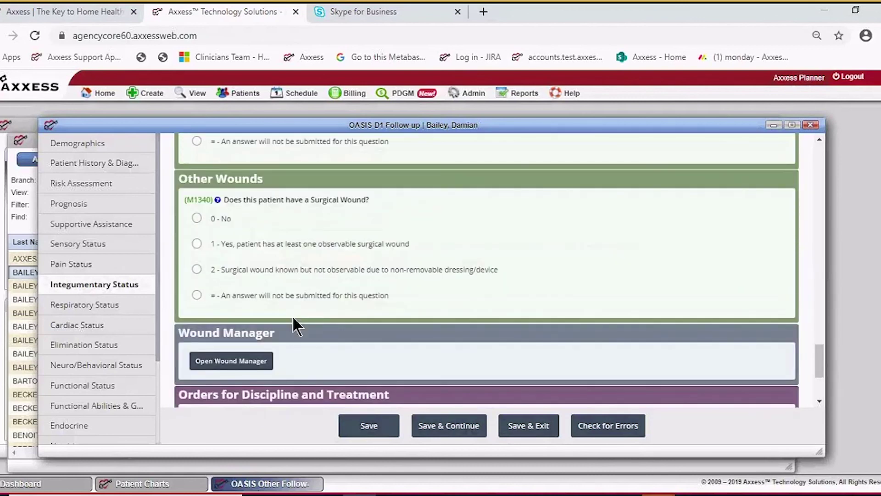
- Examine the answer options in the Respiratory, Cardiac and Elimination Status sections, including bowel incontinence and ostomy
{"action": "left_click", "coordinate": [125, 304]}
{"action": "scroll", "coordinate": [390, 291], "scroll_direction": "down", "scroll_amount": 5}
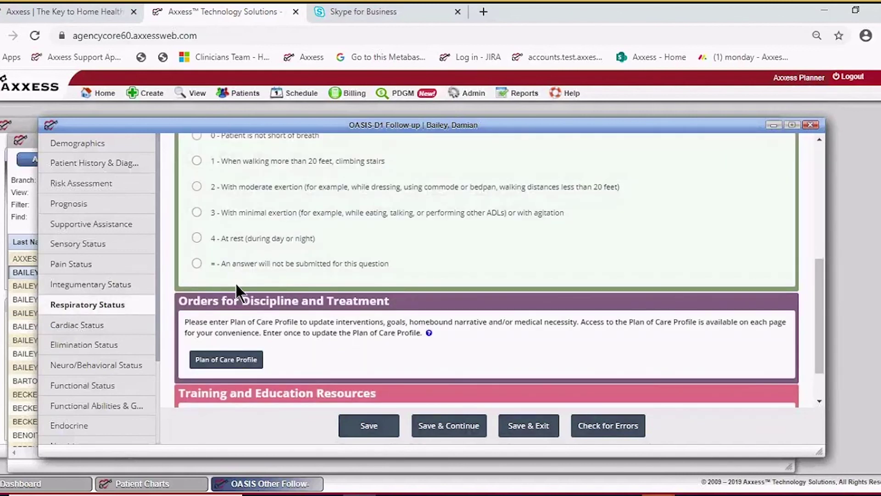
{"action": "left_click", "coordinate": [147, 325]}
{"action": "left_click", "coordinate": [152, 344]}
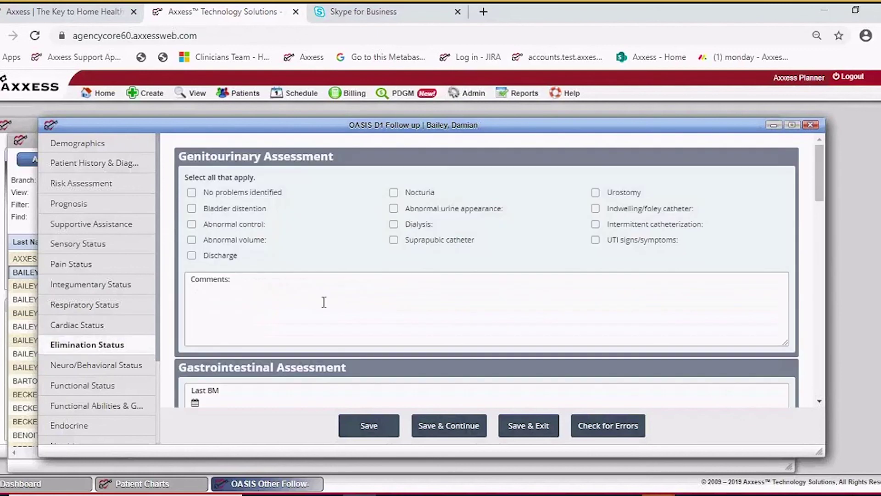
{"action": "scroll", "coordinate": [323, 299], "scroll_direction": "down", "scroll_amount": 1}
{"action": "scroll", "coordinate": [324, 300], "scroll_direction": "down", "scroll_amount": 5}
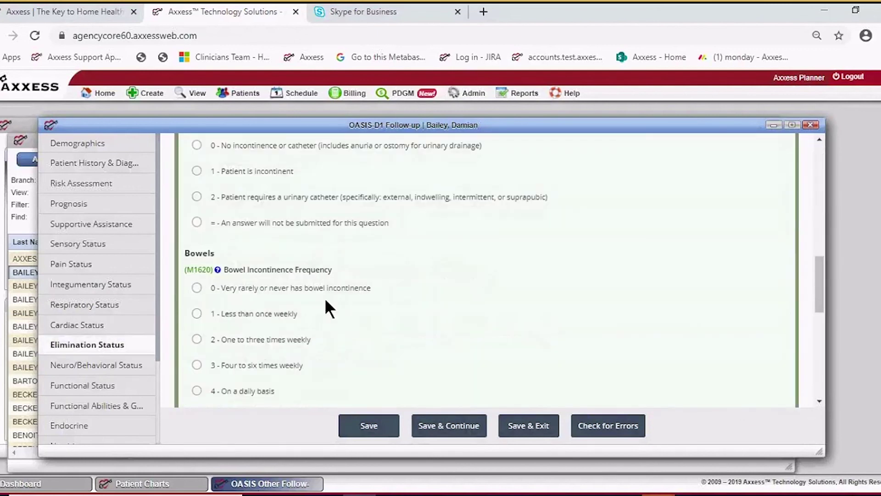
{"action": "scroll", "coordinate": [325, 303], "scroll_direction": "down", "scroll_amount": 5}
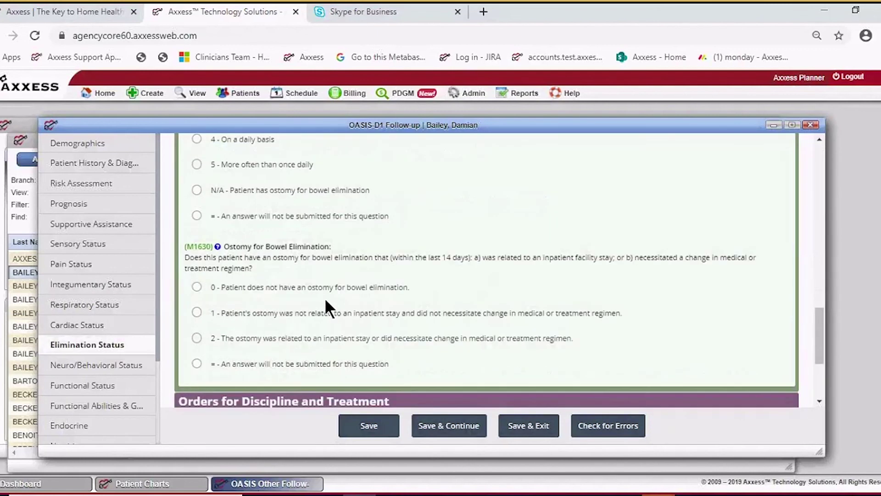
{"action": "scroll", "coordinate": [325, 307], "scroll_direction": "down", "scroll_amount": 1}
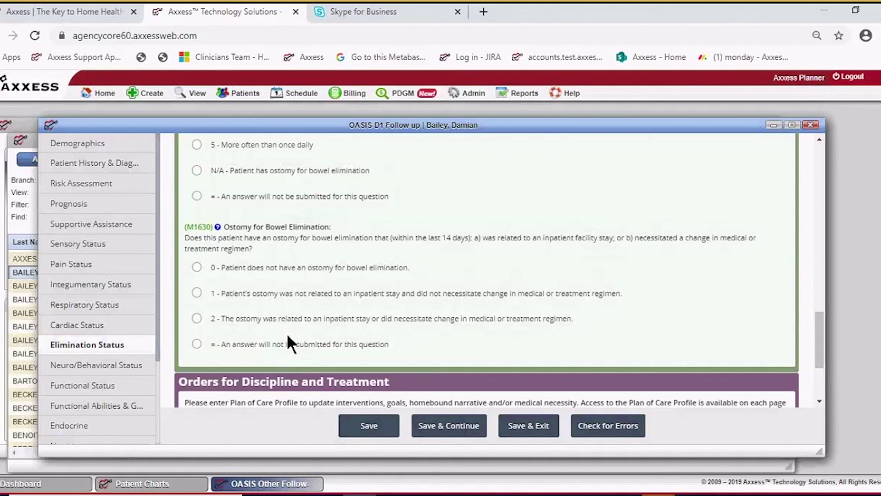
{"action": "scroll", "coordinate": [212, 284], "scroll_direction": "up", "scroll_amount": 6}
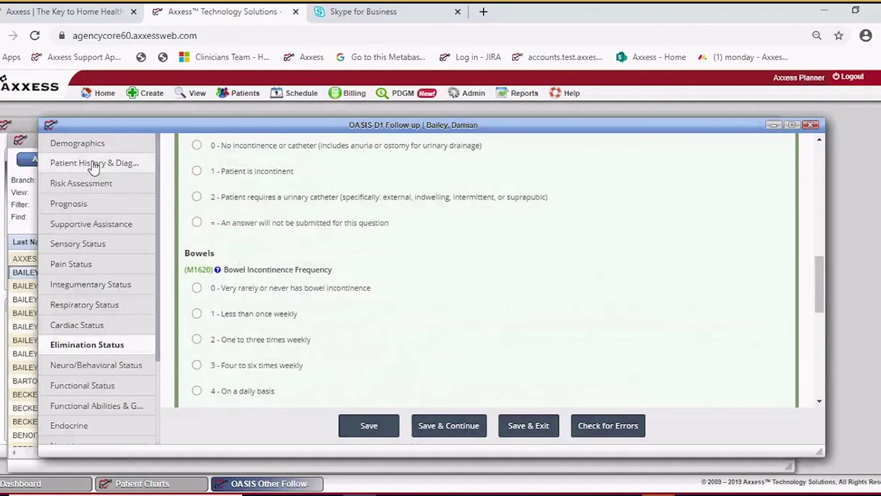
- Examine the Patient History & Diagnoses section's diagnoses, home therapies, allergies and vital sign parameters
{"action": "left_click", "coordinate": [93, 166]}
{"action": "scroll", "coordinate": [370, 262], "scroll_direction": "down", "scroll_amount": 5}
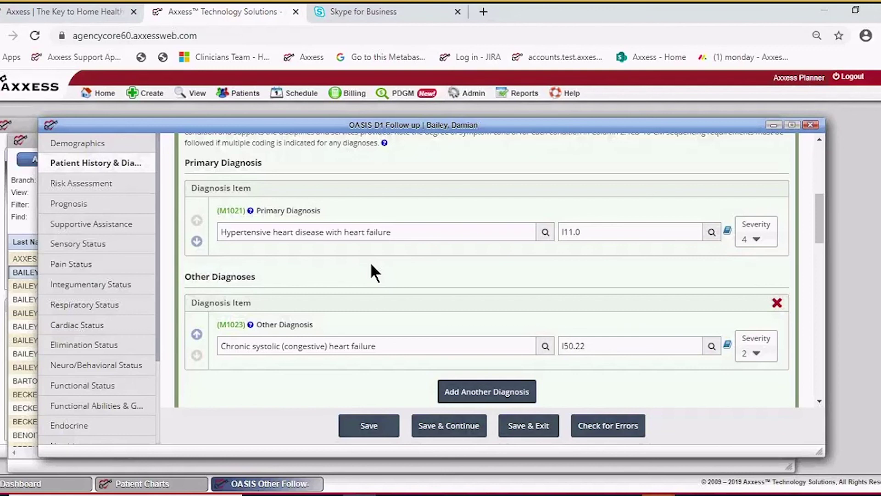
{"action": "scroll", "coordinate": [372, 266], "scroll_direction": "down", "scroll_amount": 6}
{"action": "scroll", "coordinate": [372, 267], "scroll_direction": "up", "scroll_amount": 5}
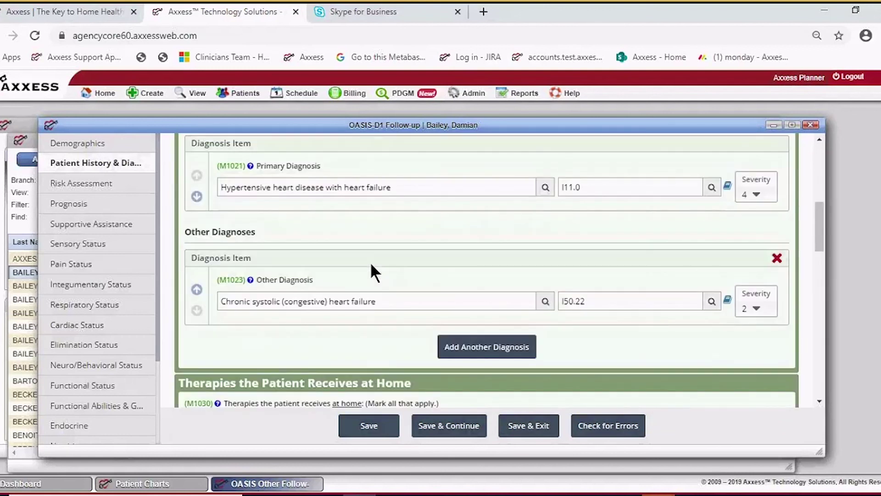
{"action": "scroll", "coordinate": [370, 265], "scroll_direction": "up", "scroll_amount": 1}
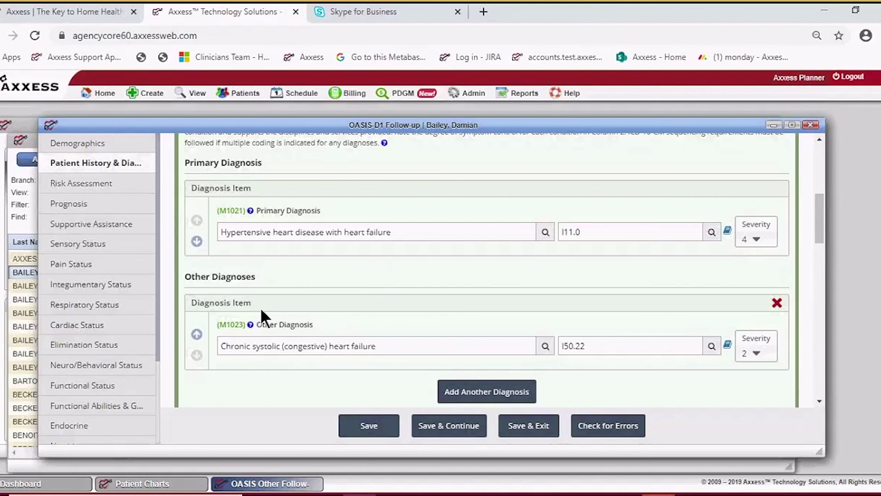
{"action": "scroll", "coordinate": [332, 298], "scroll_direction": "down", "scroll_amount": 4}
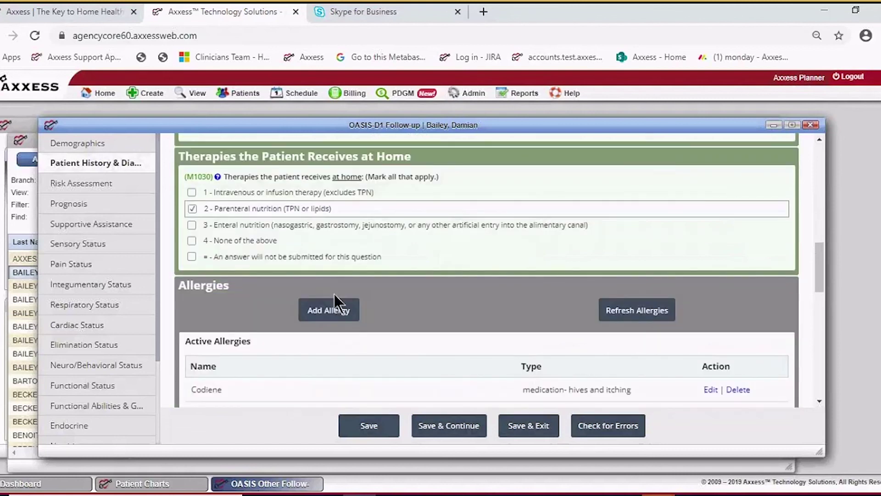
{"action": "scroll", "coordinate": [334, 293], "scroll_direction": "down", "scroll_amount": 3}
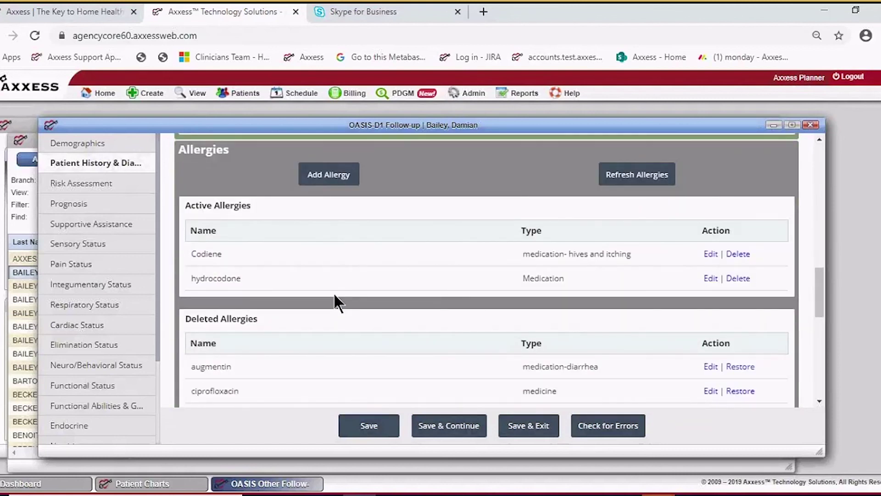
{"action": "scroll", "coordinate": [334, 295], "scroll_direction": "down", "scroll_amount": 5}
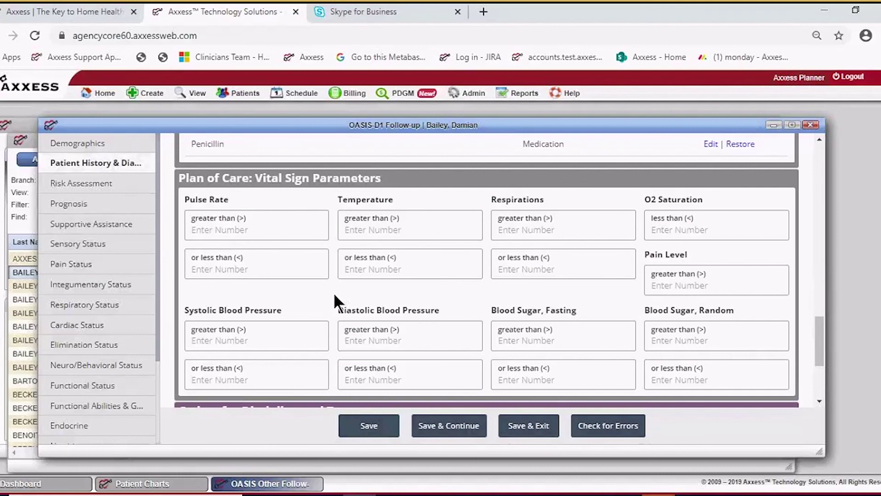
{"action": "scroll", "coordinate": [193, 317], "scroll_direction": "down", "scroll_amount": 4}
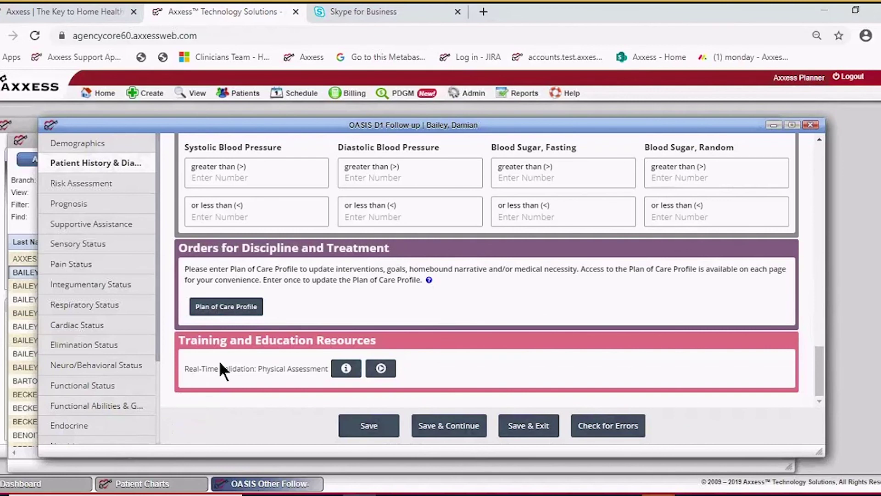
- Check the OASIS-D1 Follow-up for errors and inspect the M0090 assessment completion date item
{"action": "left_click", "coordinate": [631, 436]}
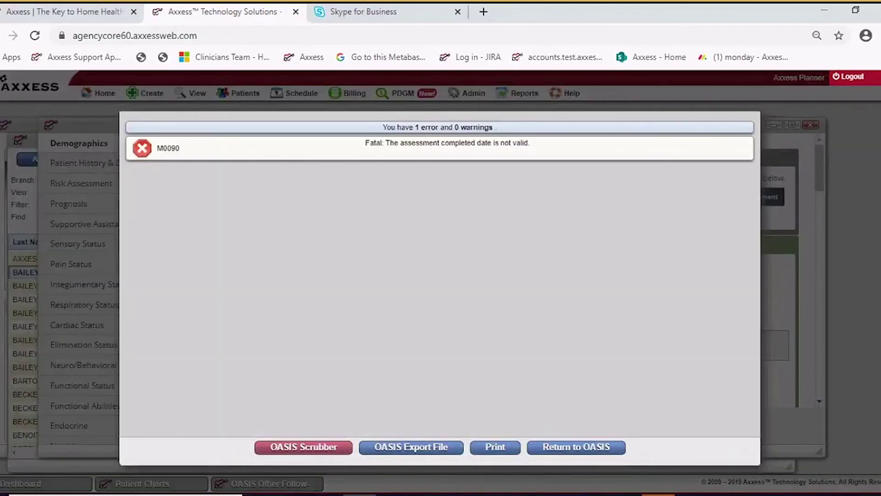
{"action": "left_click", "coordinate": [142, 154]}
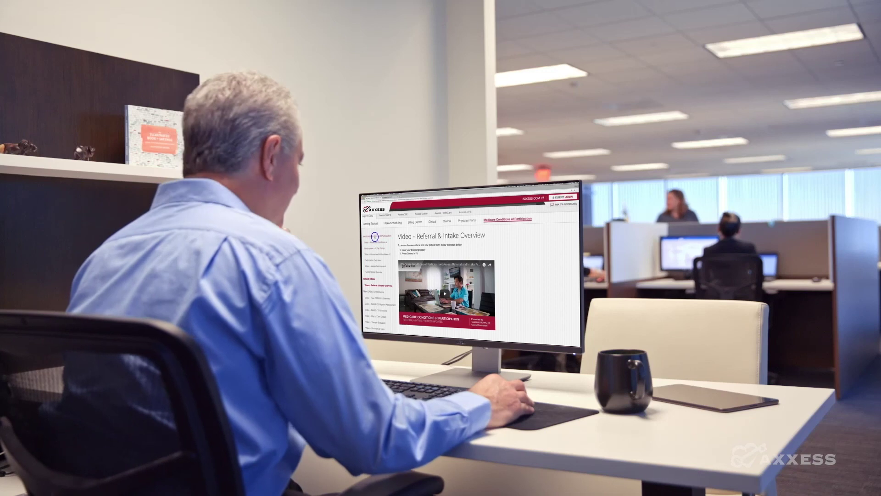
{"action": "left_click", "coordinate": [376, 237]}
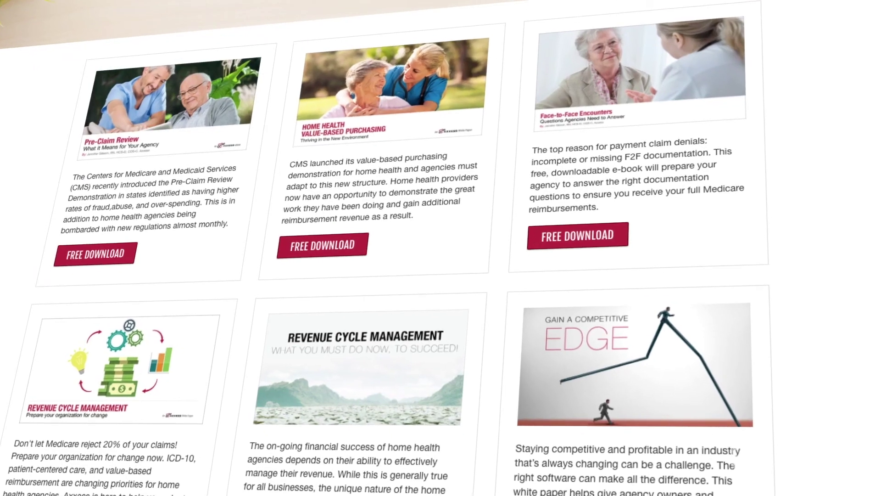